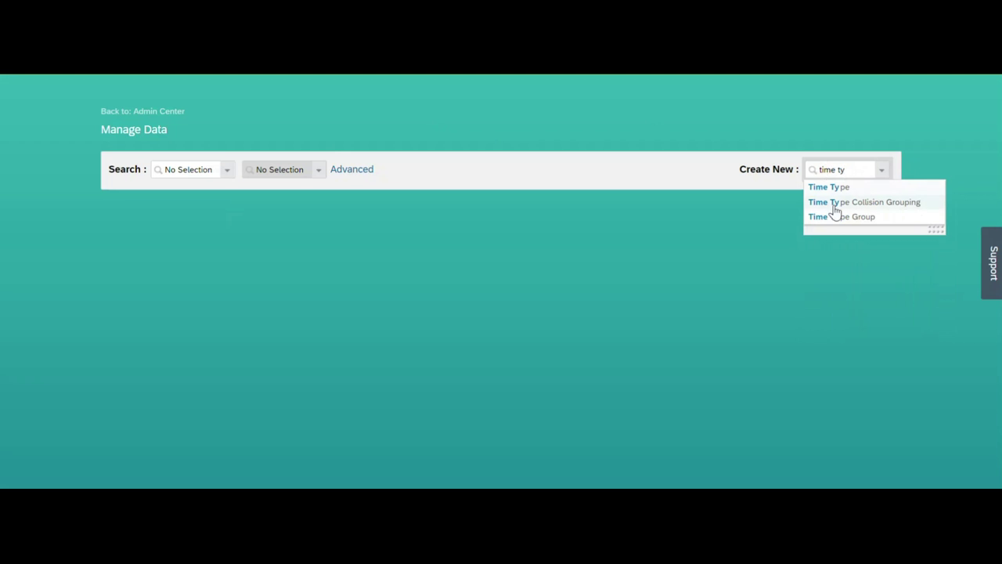
Start creating a new Time Type Group and set its external name to Test_InputGroup.
left_click(832, 217)
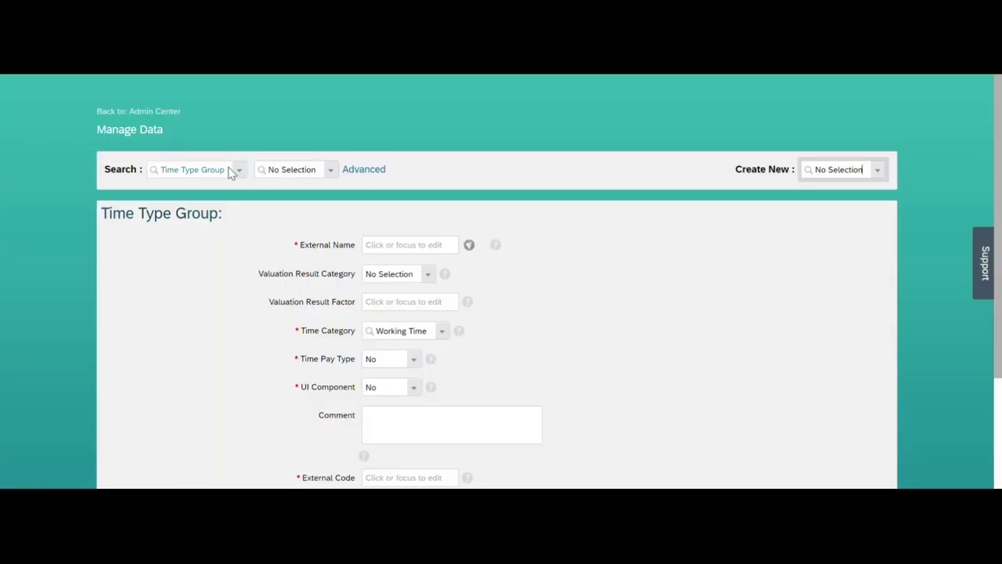
scroll(1001, 183, "down", 1)
scroll(1001, 183, "up", 1)
scroll(1000, 178, "down", 2)
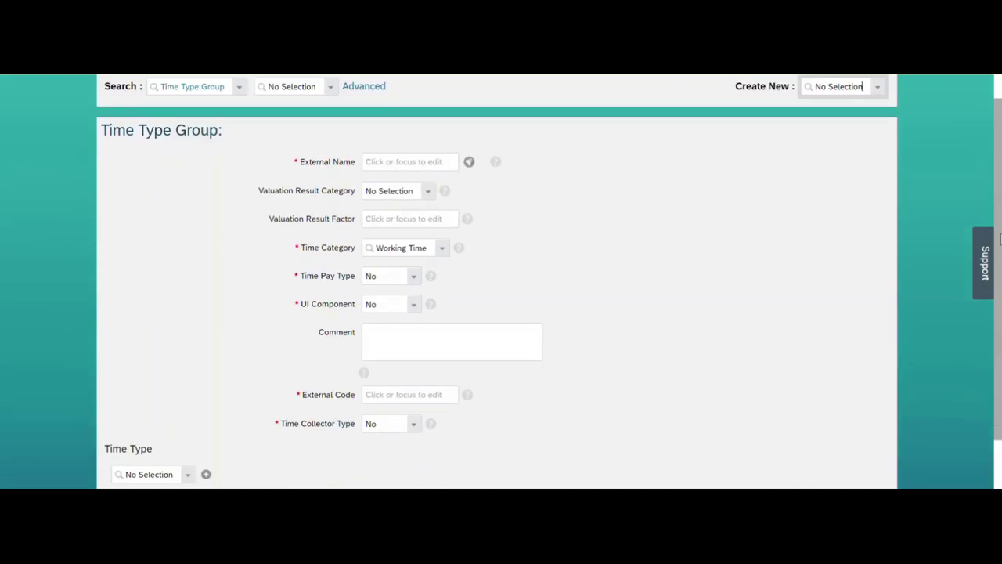
left_click(401, 161)
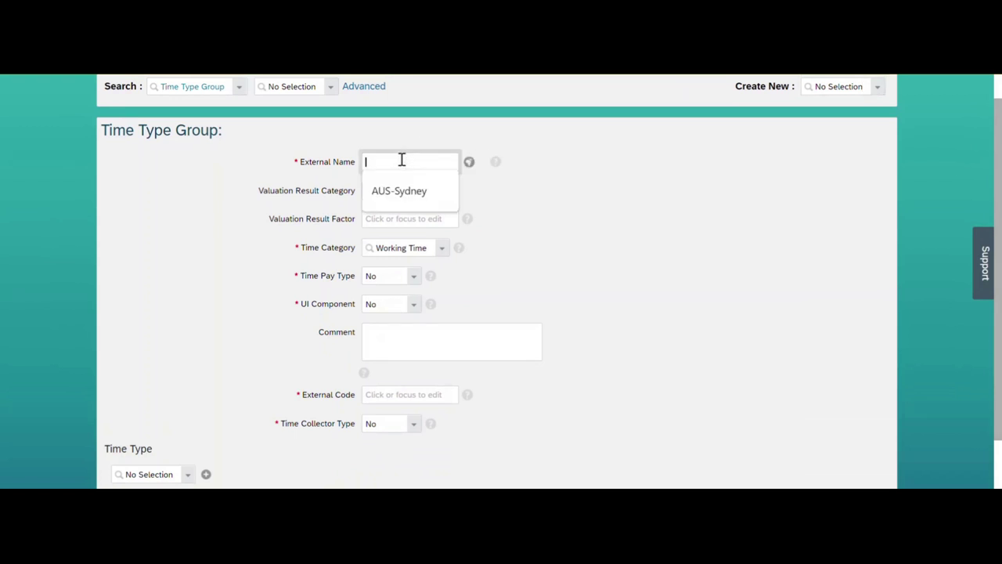
left_click(712, 193)
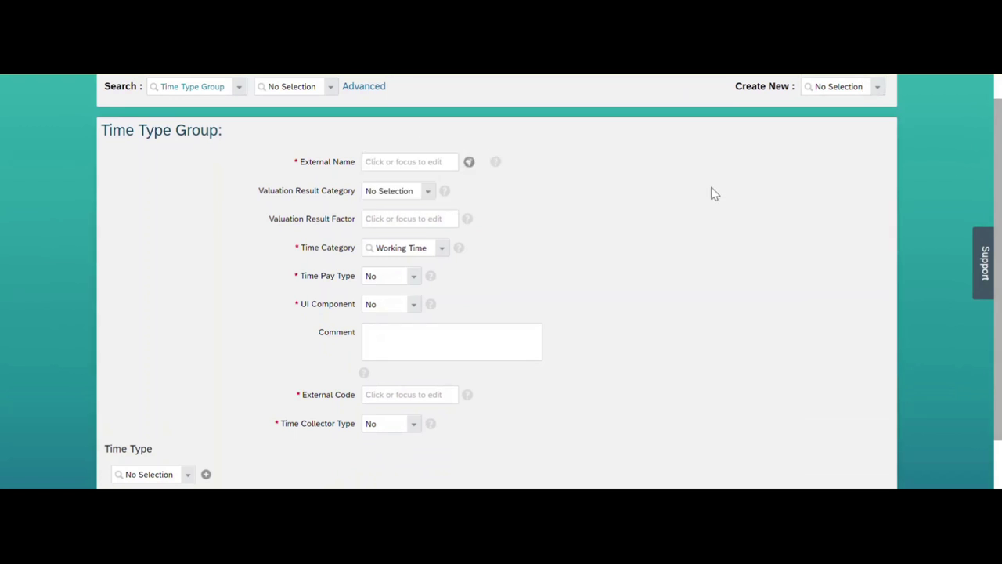
left_click(414, 162)
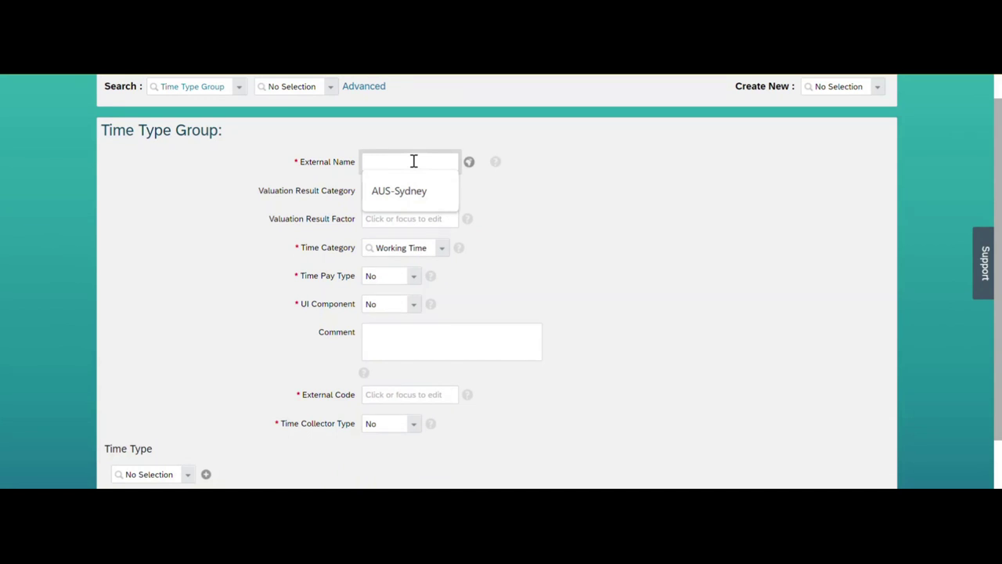
type("Test")
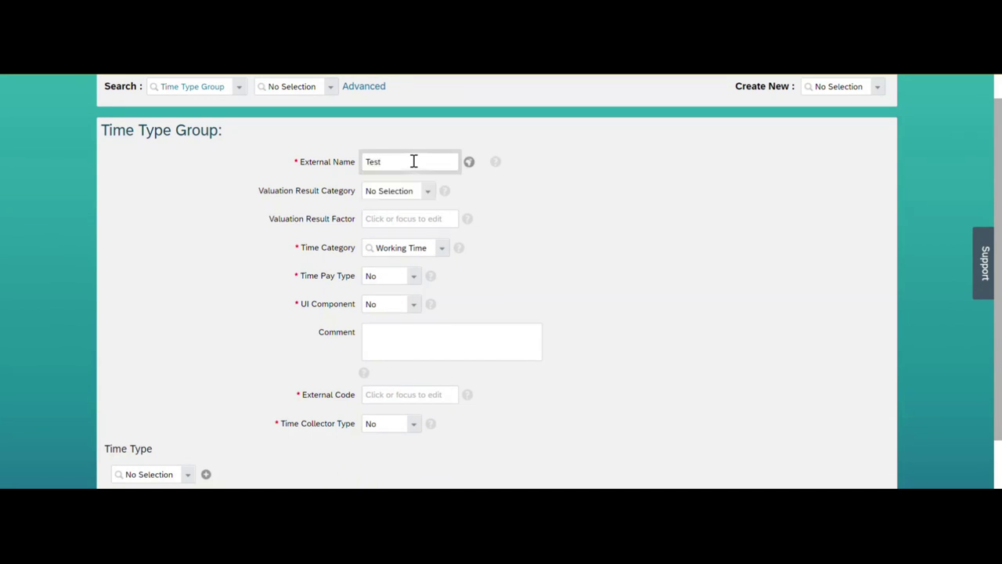
type("_InputGroup")
Copy the external name Test_InputGroup into the new group's external code.
key("ctrl+a")
key("ctrl+c")
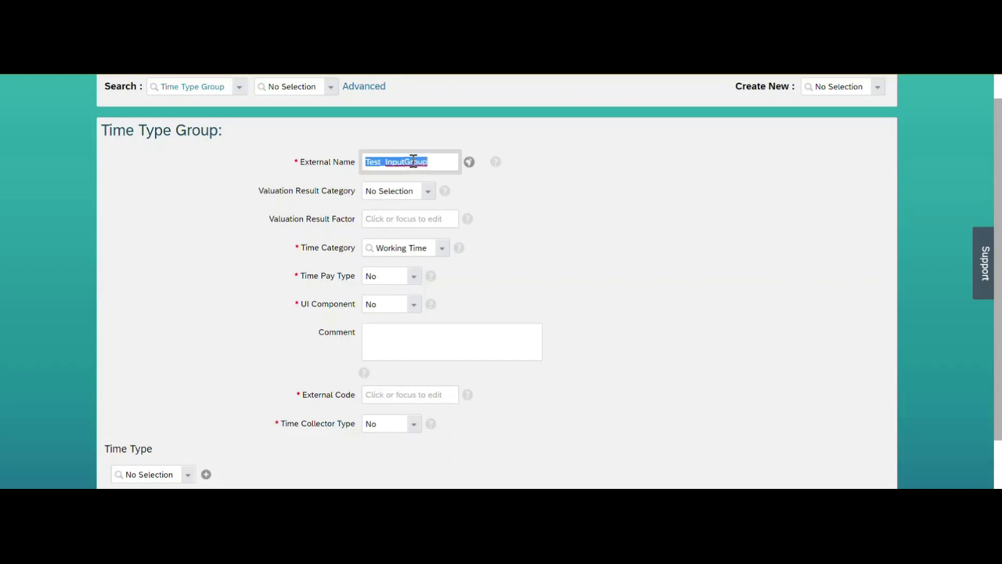
left_click(400, 394)
key("ctrl+v")
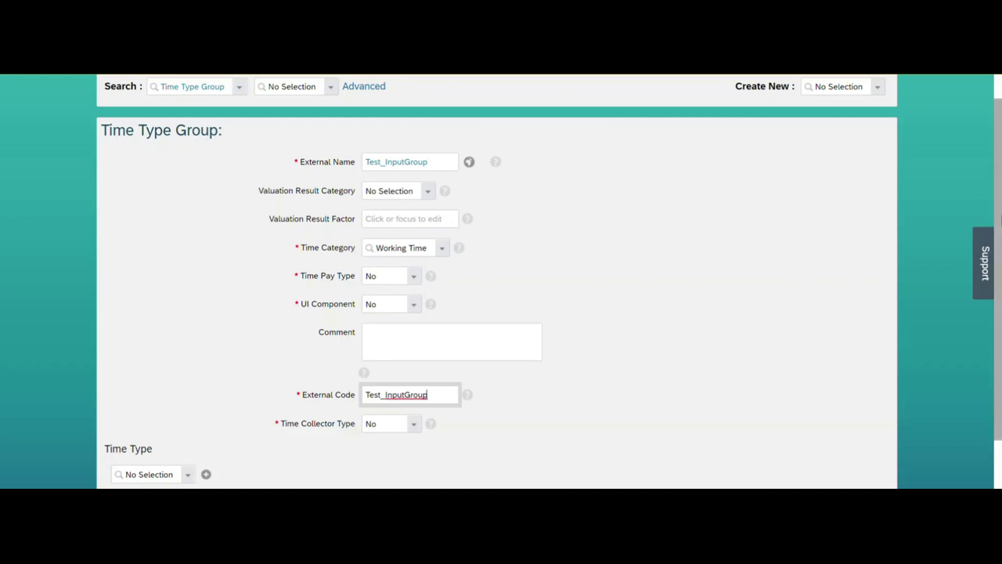
Add the Working Time (WORK) time type to the Test_InputGroup time type group.
scroll(806, 235, "down", 1)
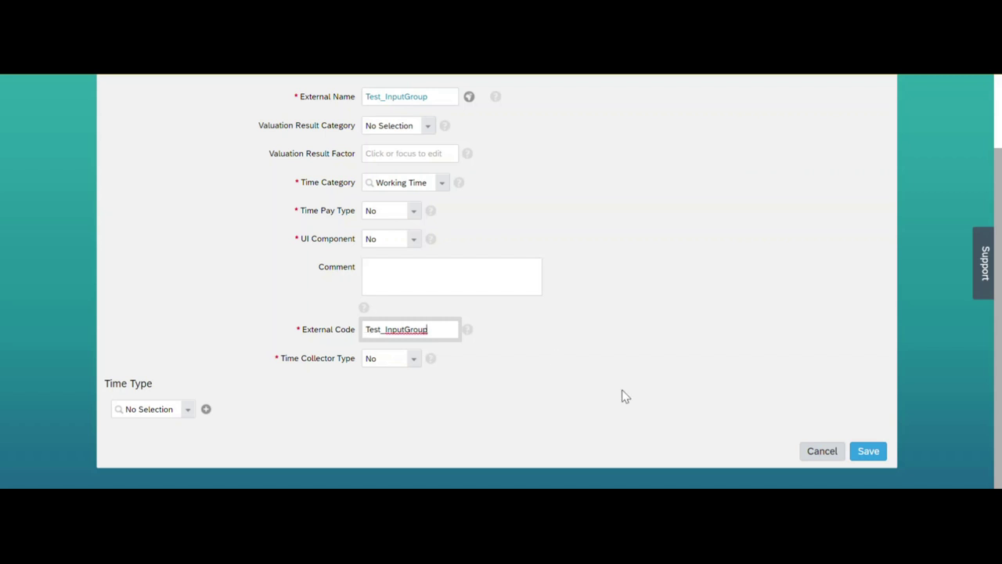
left_click(153, 410)
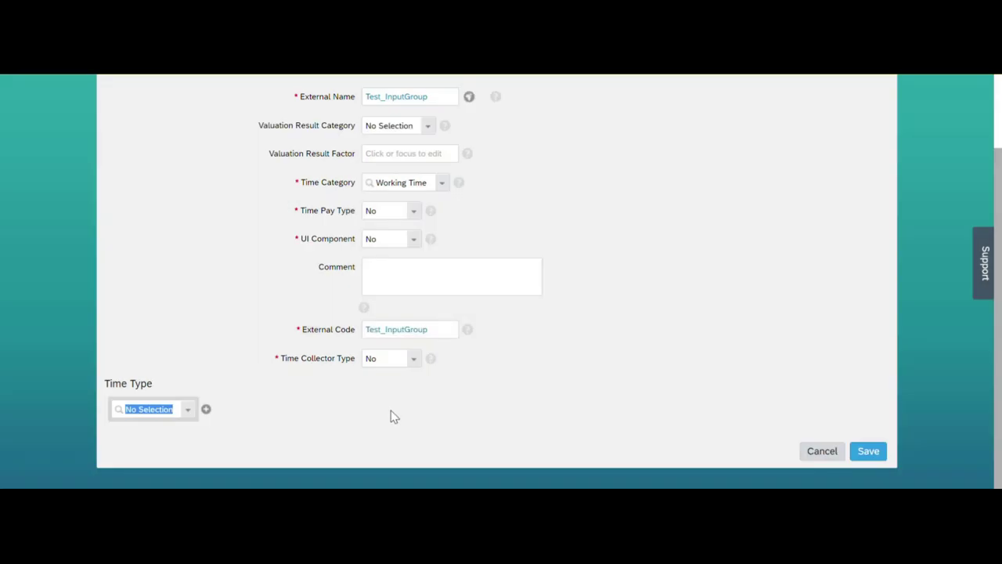
type("working")
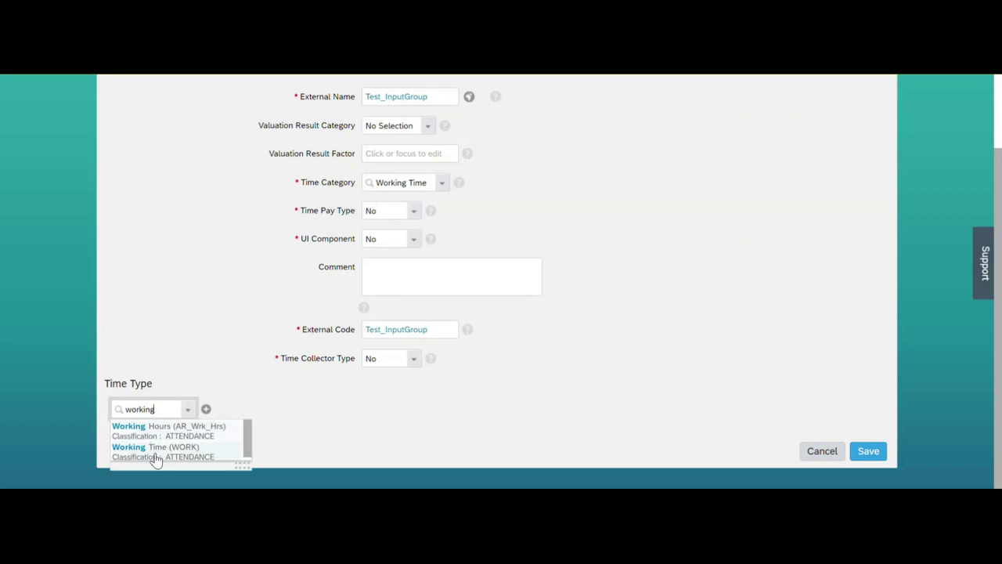
left_click(155, 460)
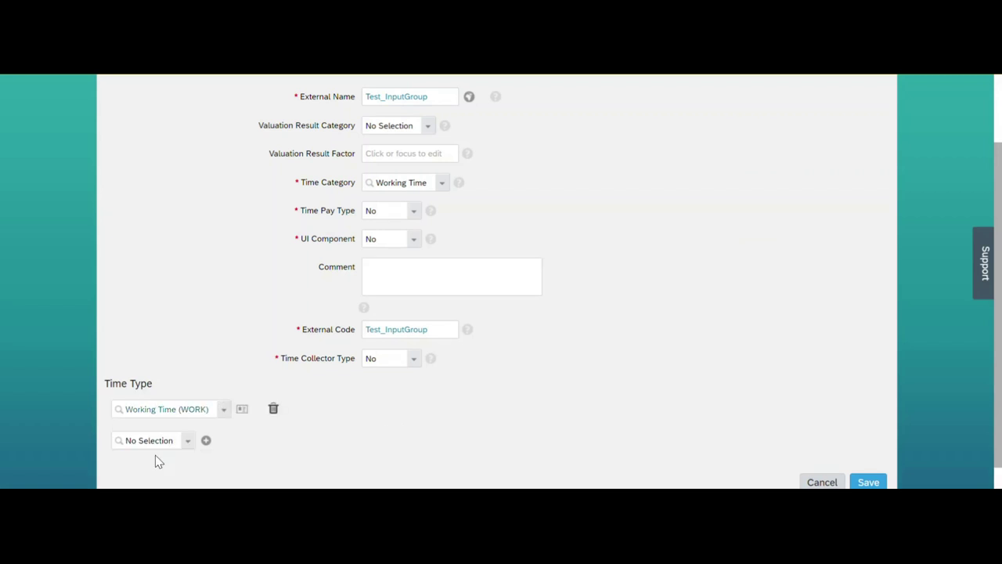
Review the details of the Working Time (WORK) time type, close them, and save the time type group.
left_click(243, 411)
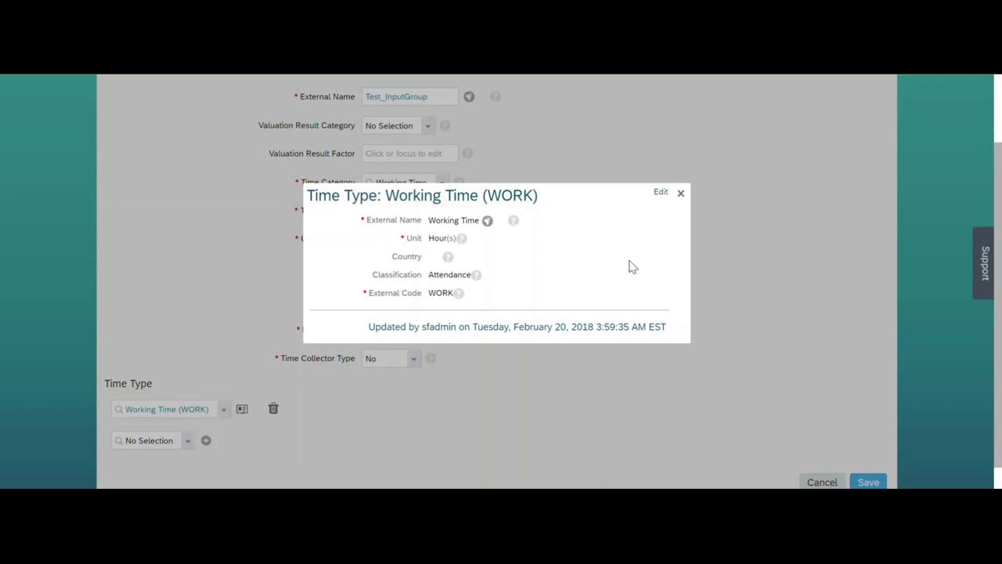
left_click(681, 194)
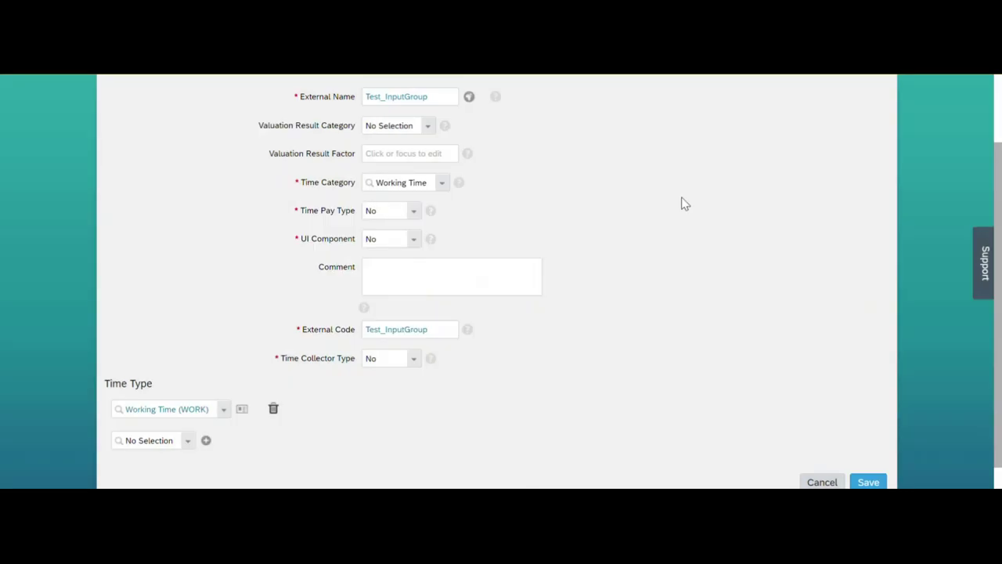
scroll(984, 403, "down", 1)
left_click(871, 451)
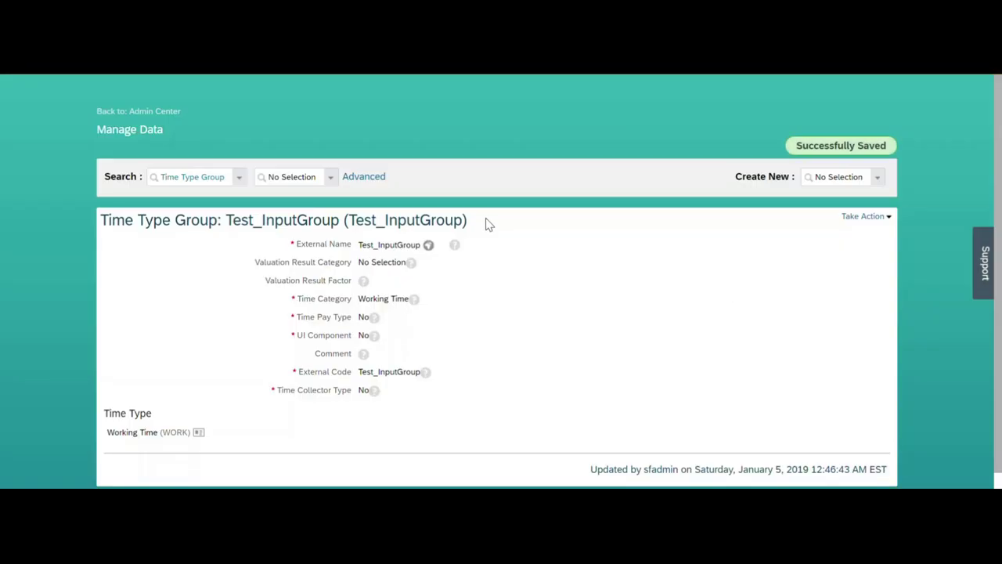
Copy the saved group's code Test_InputGroup into a new Notepad document.
left_click_drag(350, 220, 462, 220)
key("ctrl+c")
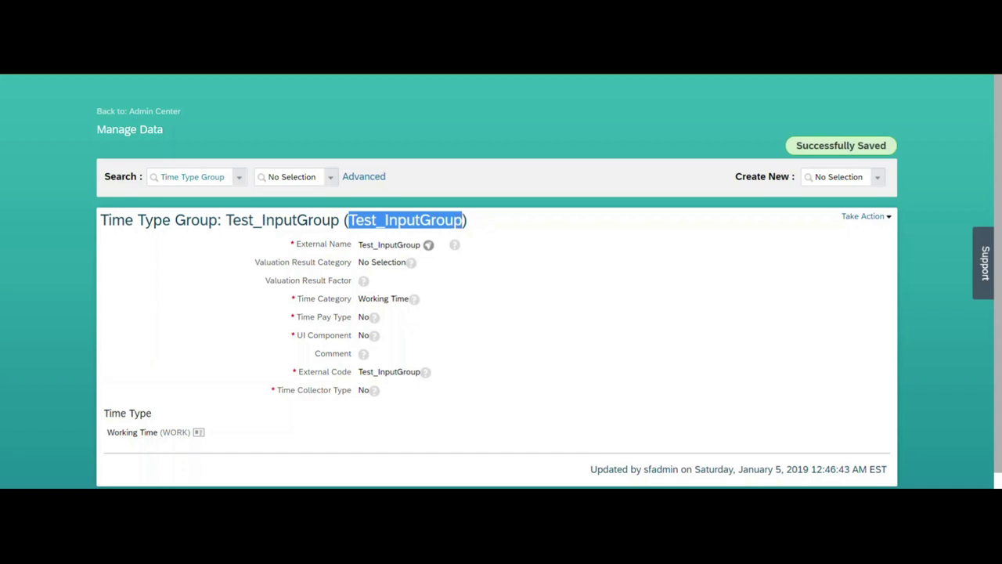
left_click(216, 474)
type("note")
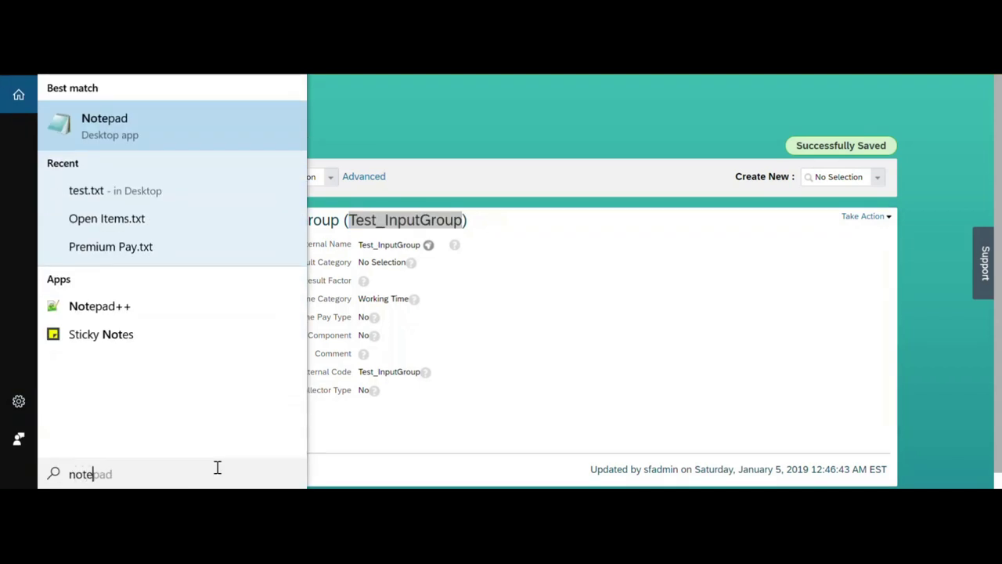
key("Return")
key("ctrl+v")
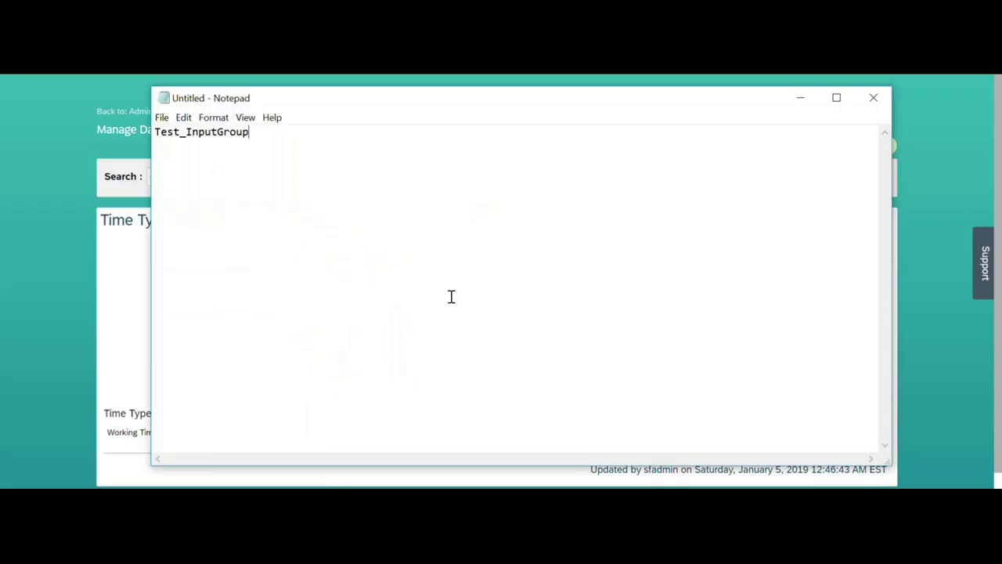
Add the heading "Time Type Group:" with a dashed underline above Test_InputGroup, and start a new line below it.
left_click(155, 134)
key("Return")
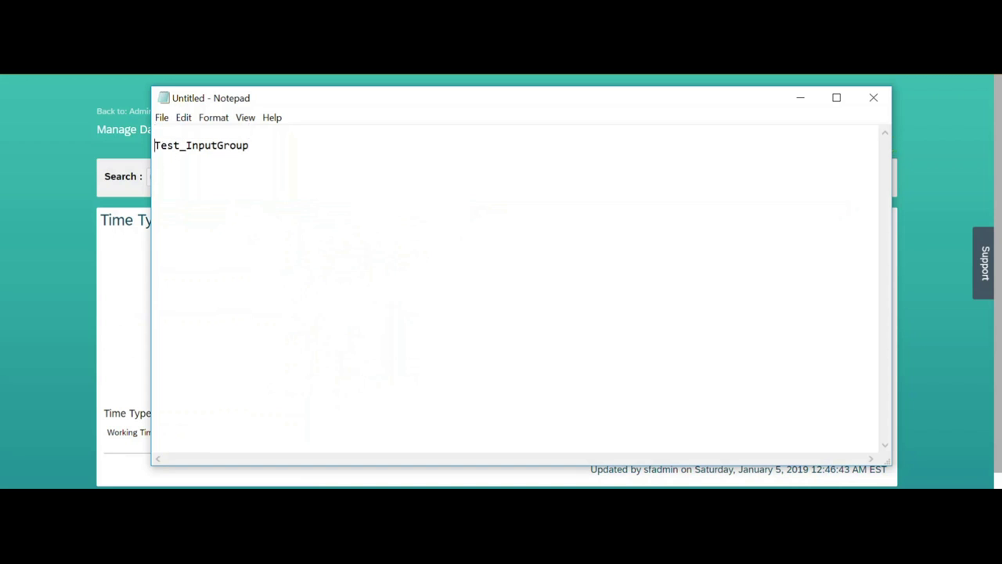
type("Time Type Group:")
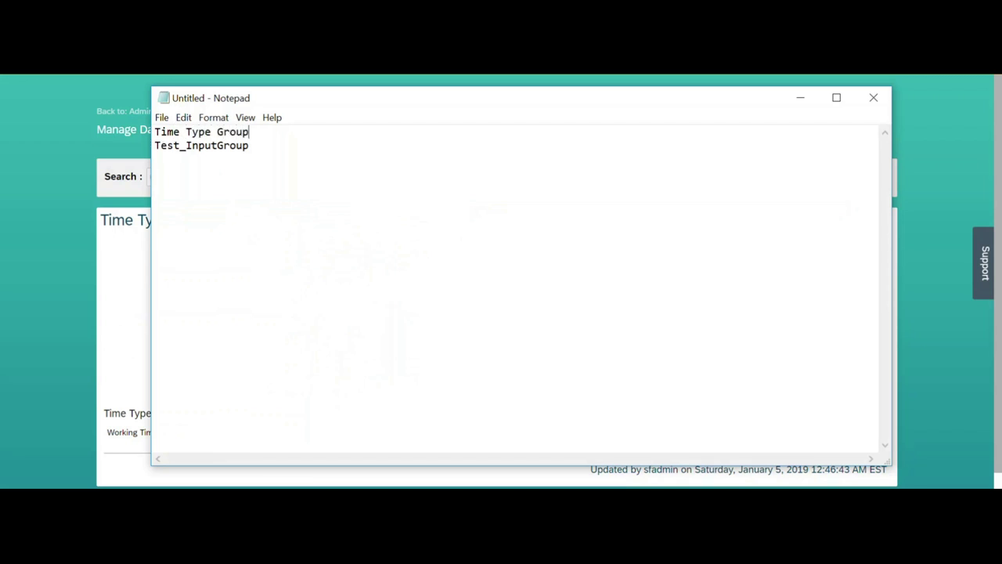
key("Return")
type("--------------------")
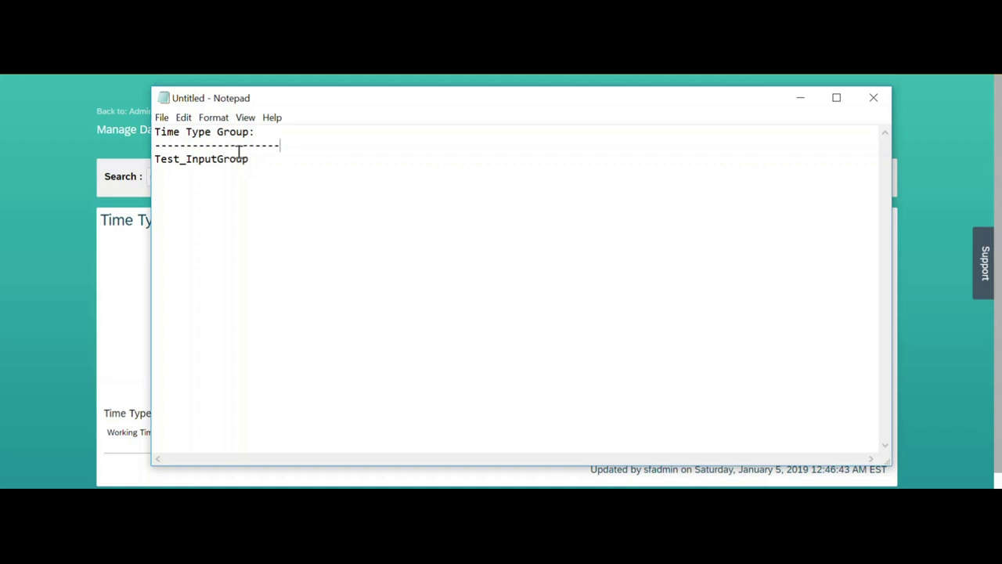
left_click(265, 159)
key("Return")
Switch back to Manage Data and start another Time Type Group with the external name Test_RegularHours.
key("alt+Tab")
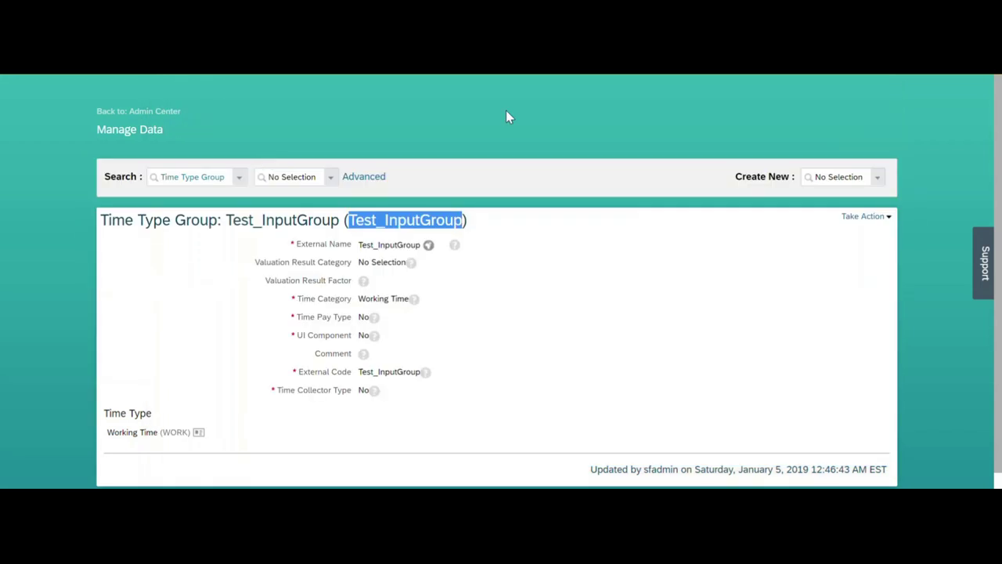
left_click(833, 175)
type("time ty")
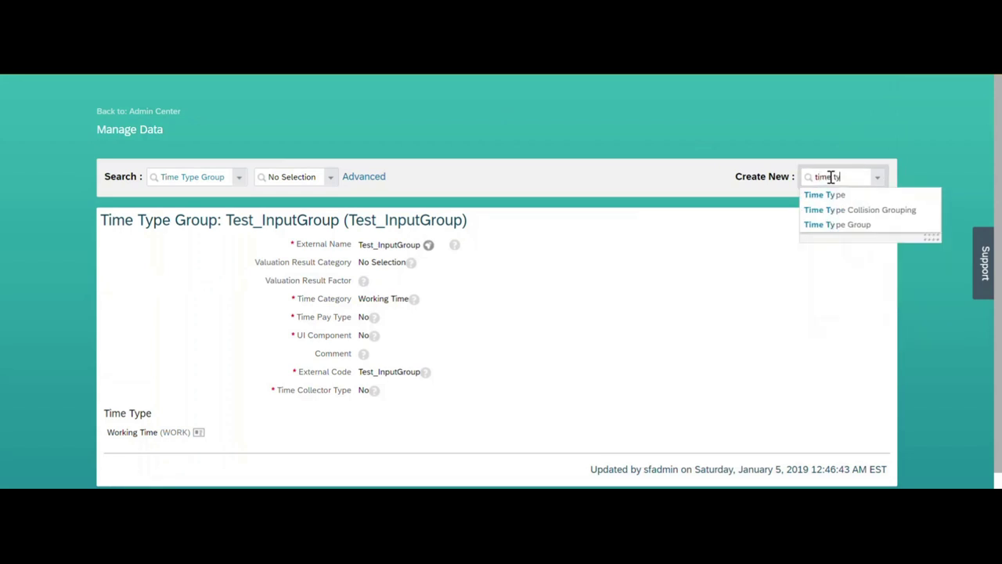
left_click(850, 226)
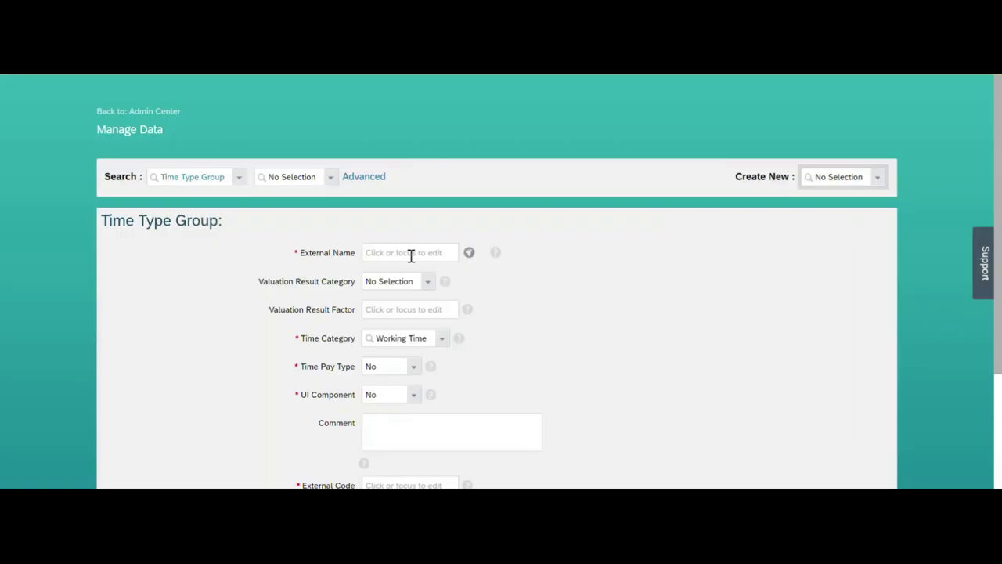
left_click(407, 255)
type("Test")
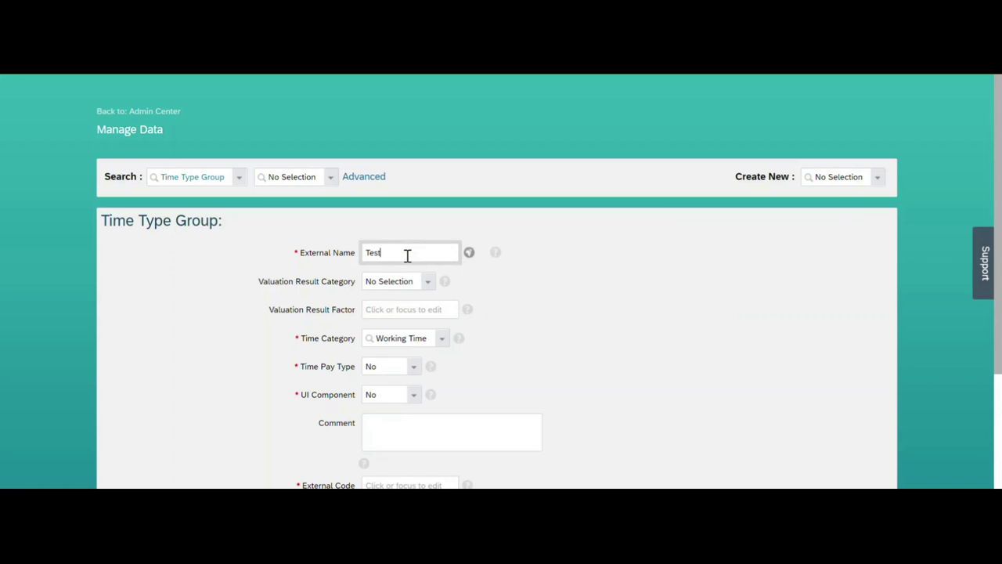
type("_RegularHours")
Copy the external name Test_RegularHours into the group's external code.
double_click(407, 253)
key("ctrl+c")
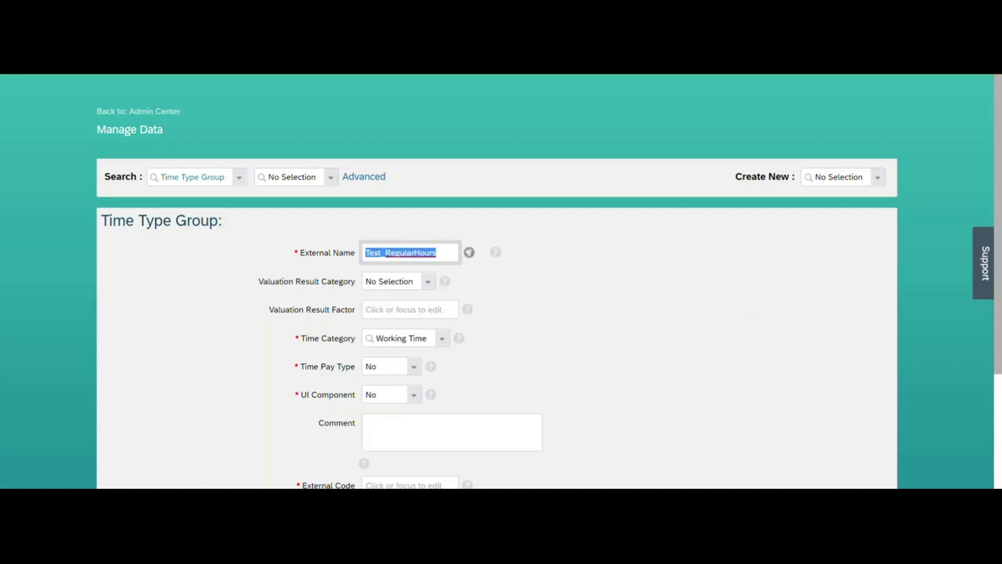
scroll(426, 349, "down", 1)
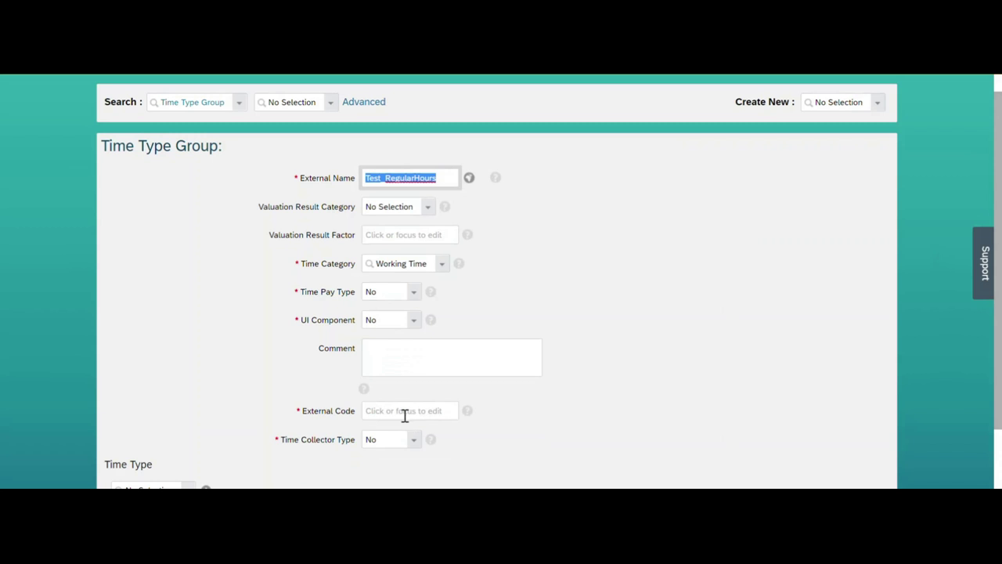
left_click(405, 413)
key("ctrl+v")
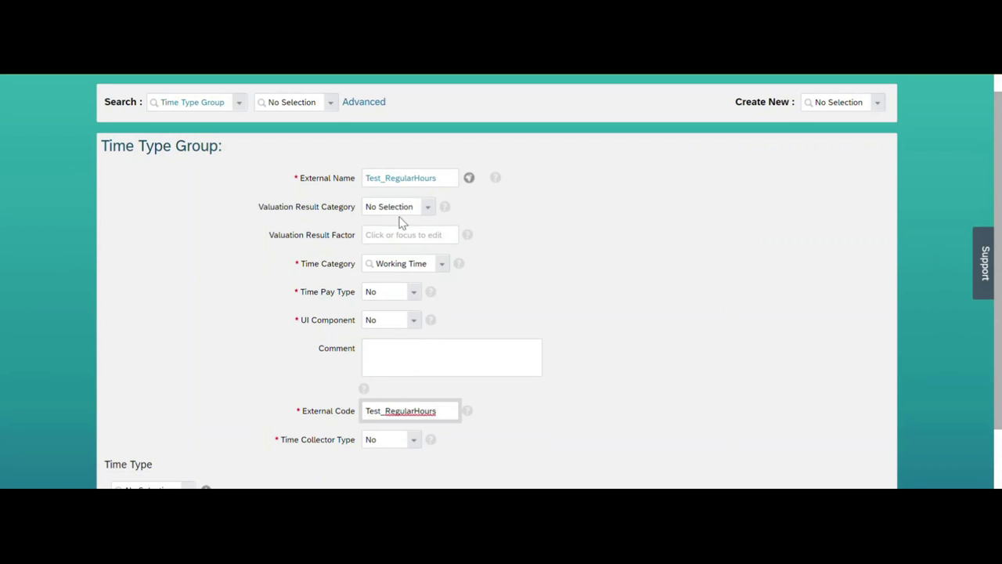
Set the new group's time category to Calculated Time.
left_click(444, 266)
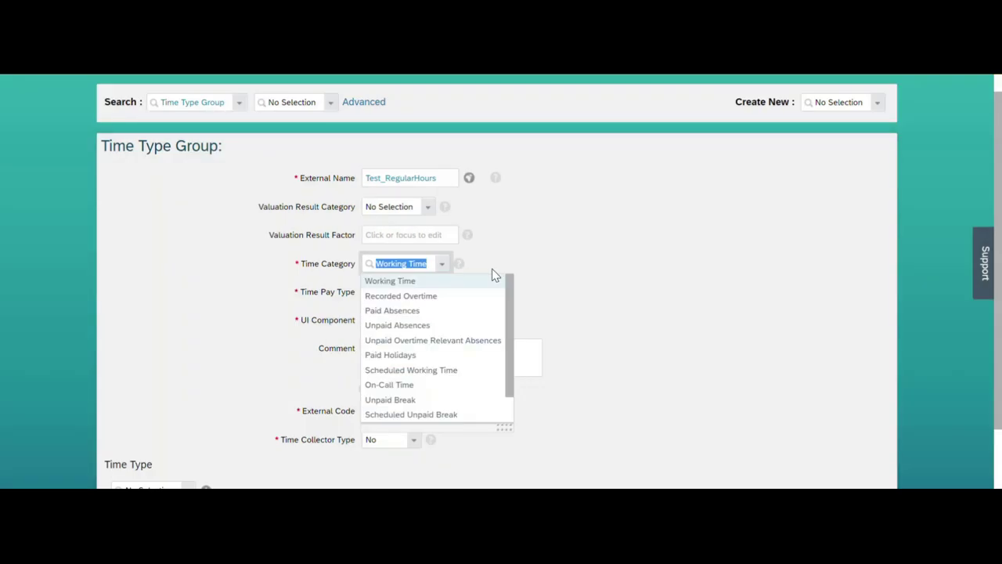
scroll(507, 330, "down", 2)
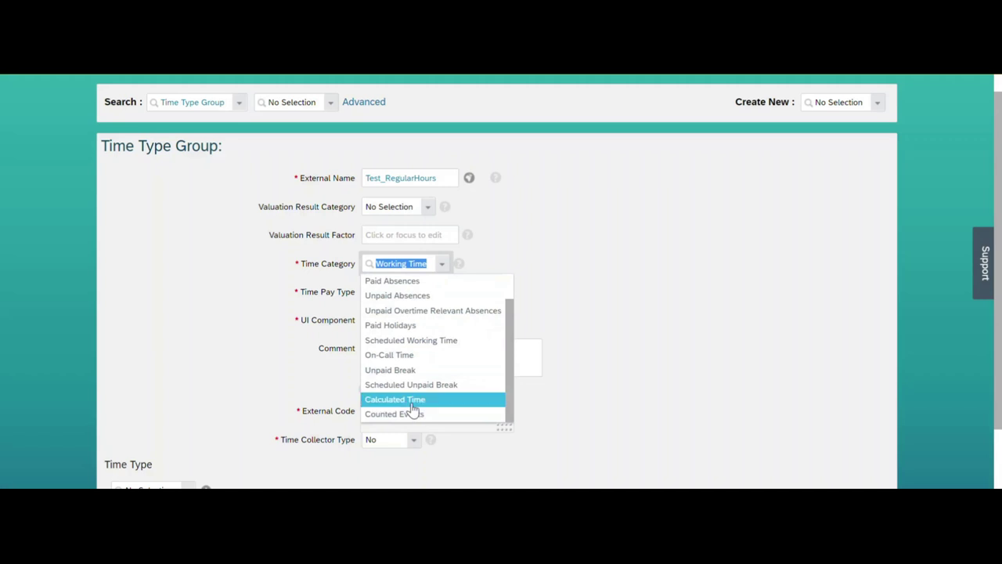
left_click(404, 400)
Change the new group's external name to Test_BasePay100%.
left_click_drag(1000, 182, 1000, 215)
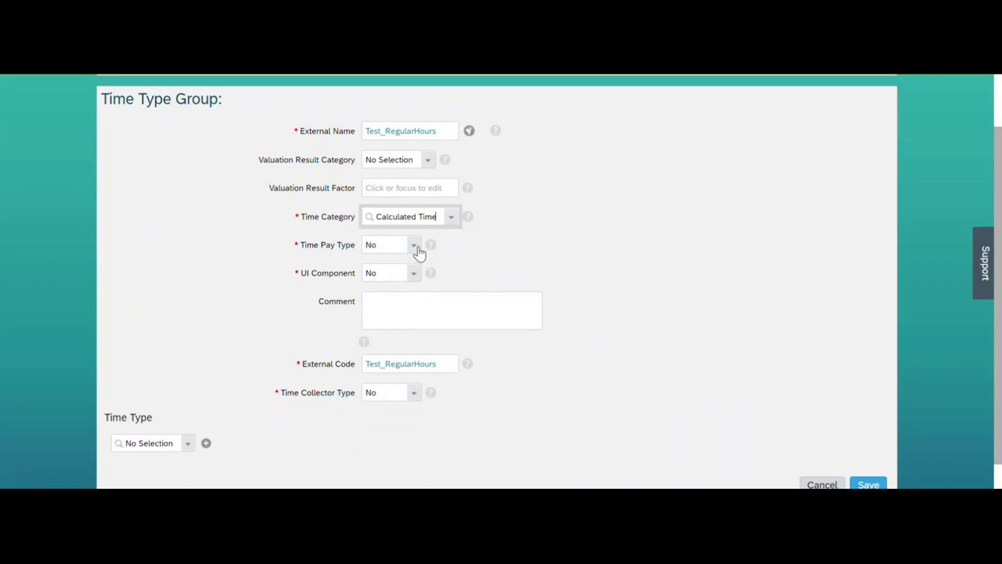
left_click(447, 129)
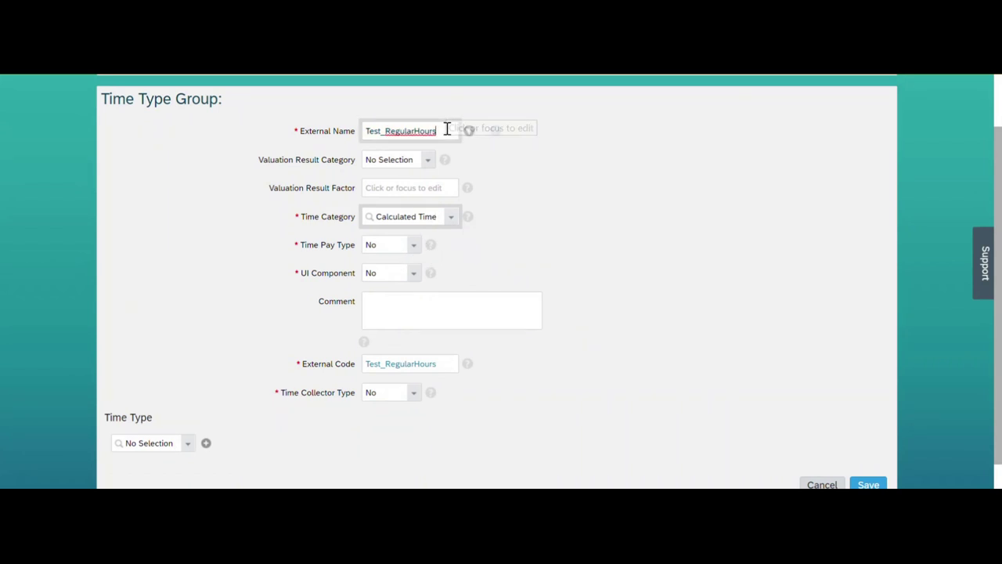
key("BackSpace")
key("BackSpace")
key("BackSpace")
key("BackSpace")
key("BackSpace")
key("BackSpace")
key("BackSpace")
key("BackSpace")
key("BackSpace")
key("BackSpace")
key("BackSpace")
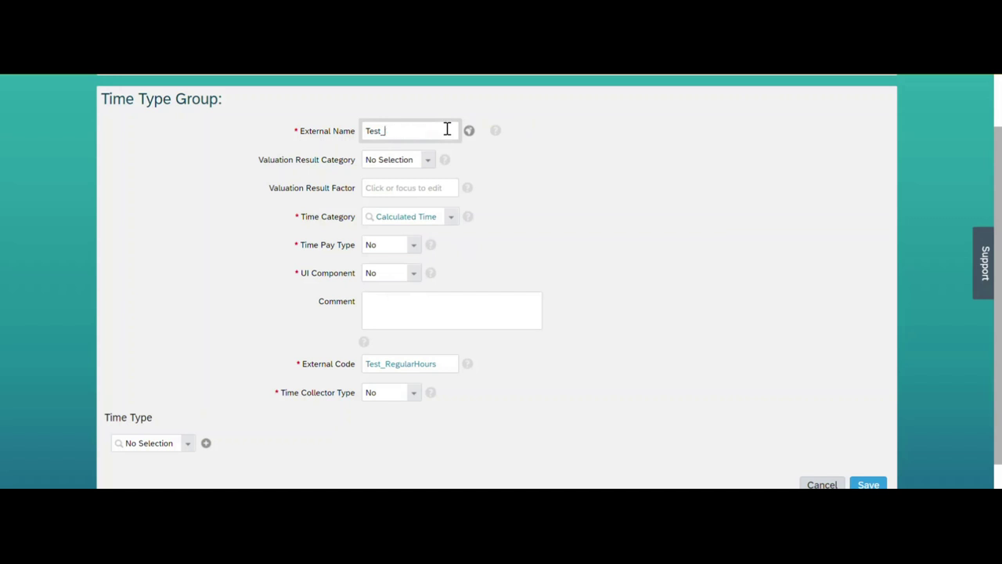
type("BasePay100%")
Replace the new group's external code with its external name, Test_BasePay100%.
key("ctrl+a")
key("ctrl+c")
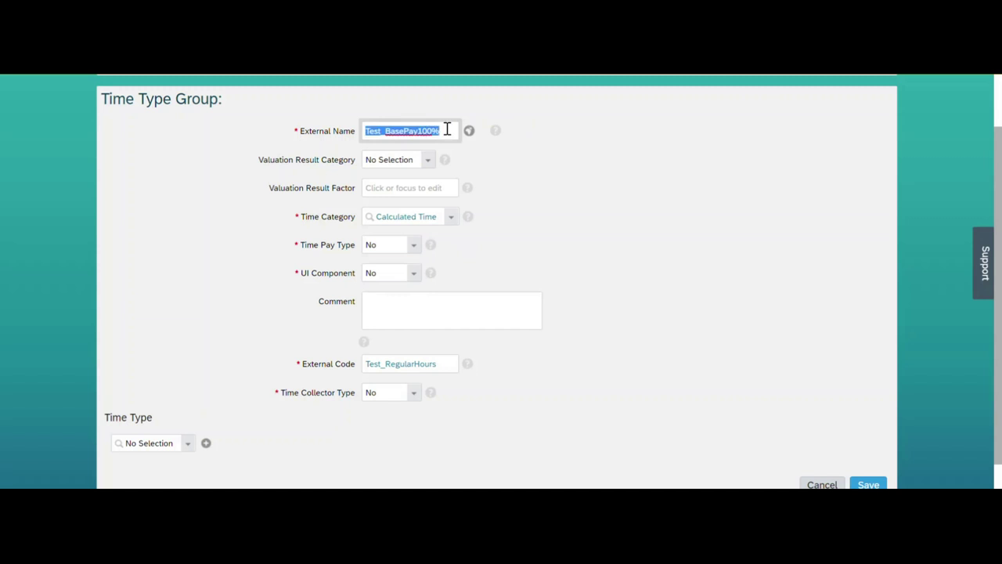
double_click(443, 364)
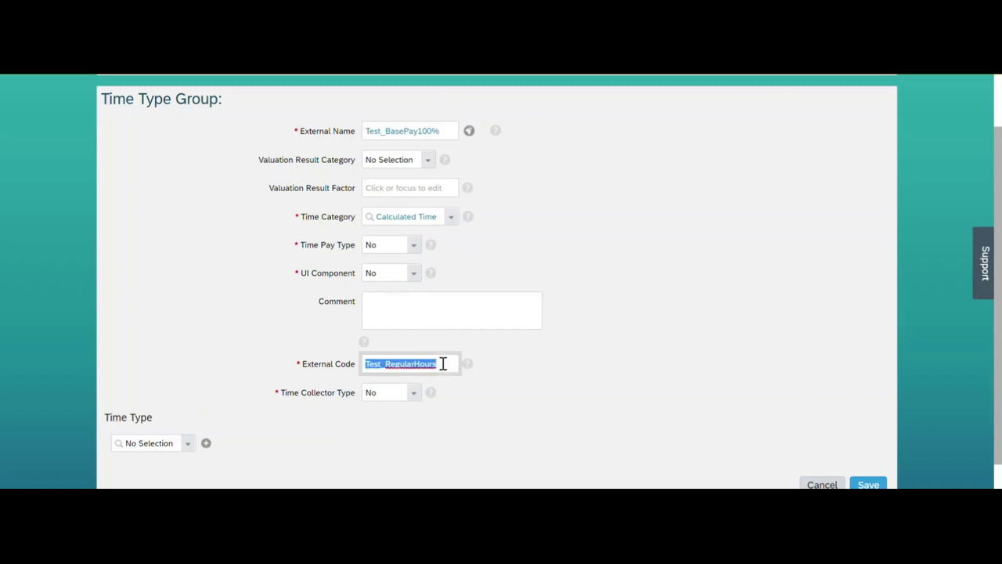
key("ctrl+v")
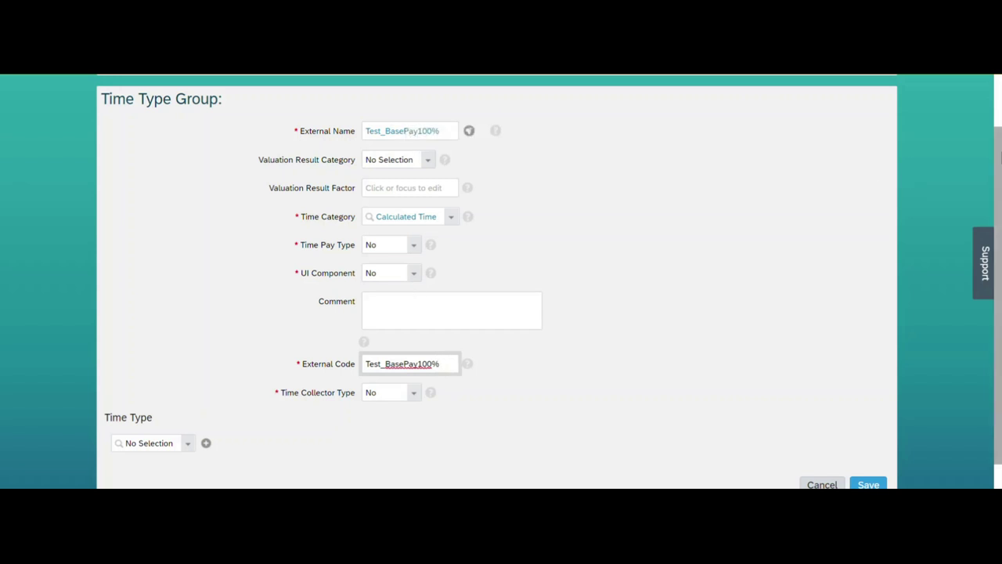
Set Time Pay Type and UI Component to Yes for Test_BasePay100% and save the group despite its long external code.
left_click_drag(999, 156, 1000, 181)
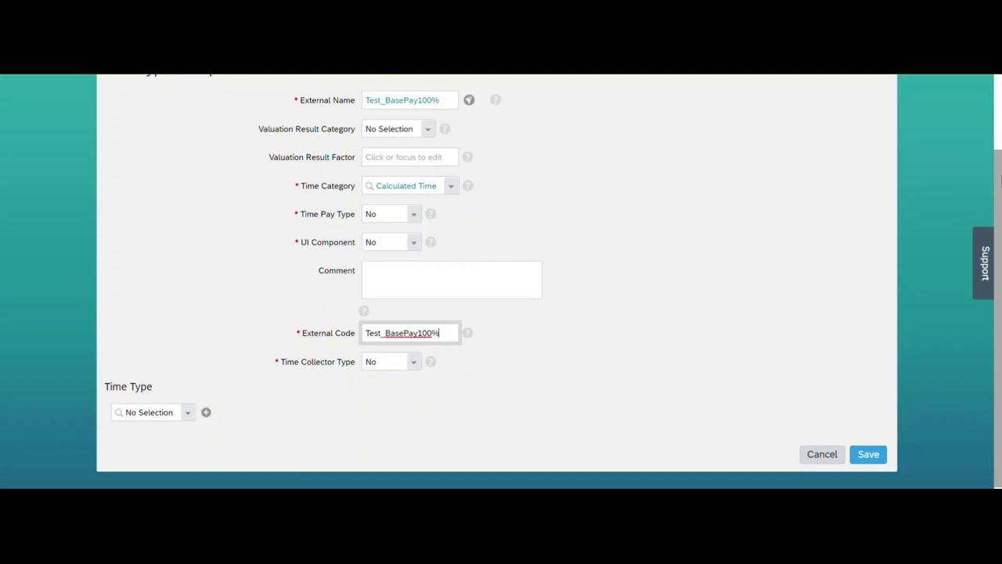
left_click(414, 217)
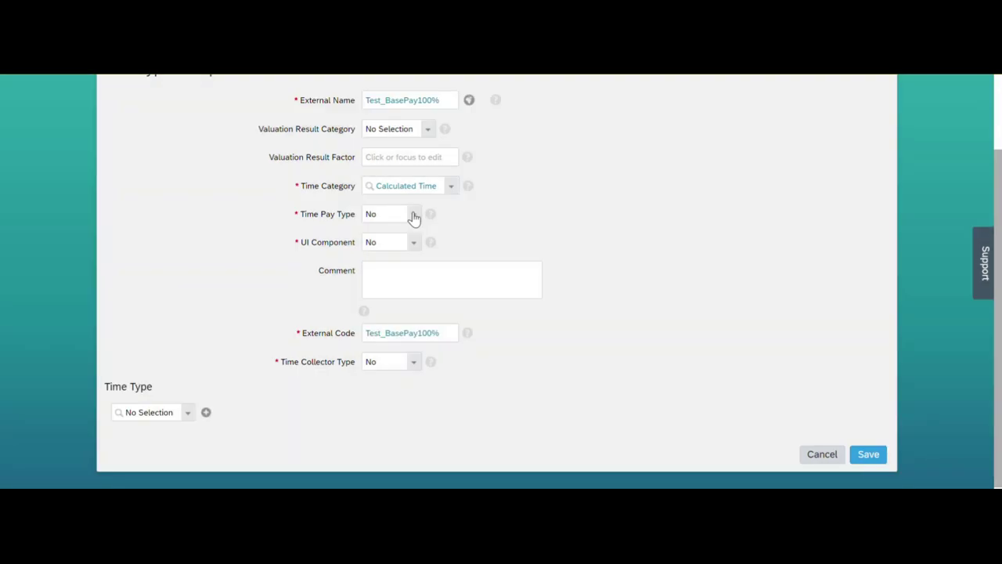
left_click(412, 214)
left_click(385, 244)
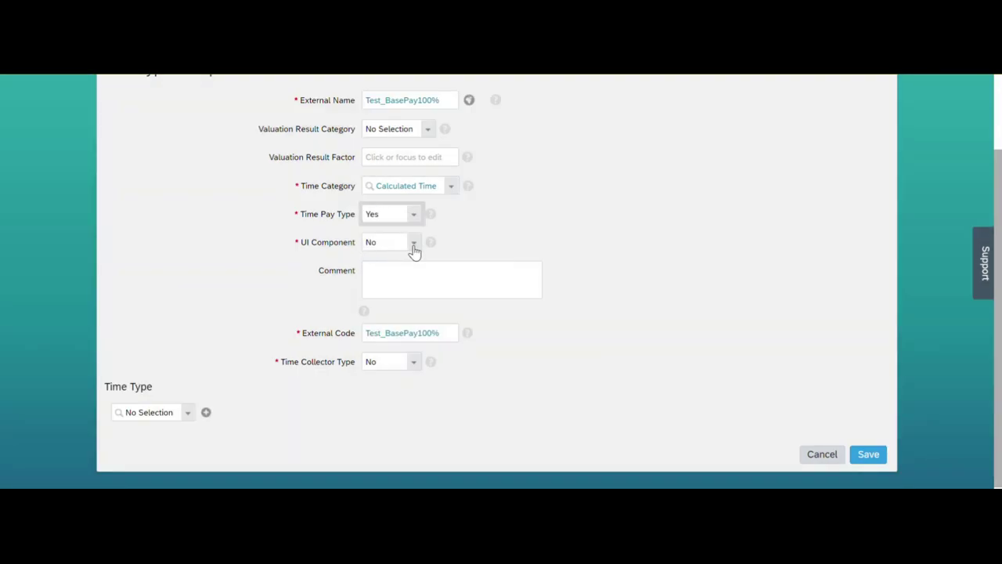
left_click(414, 244)
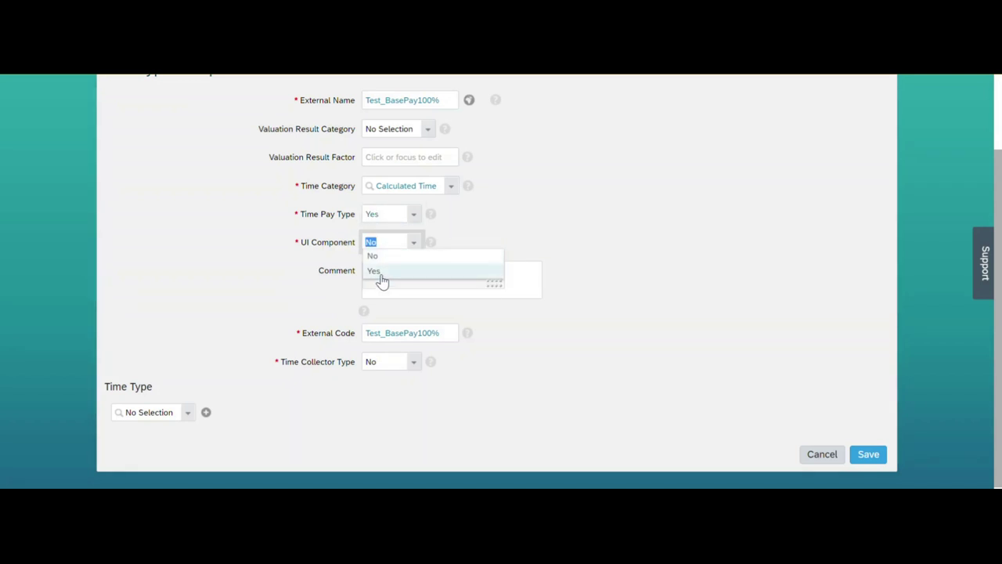
left_click(376, 271)
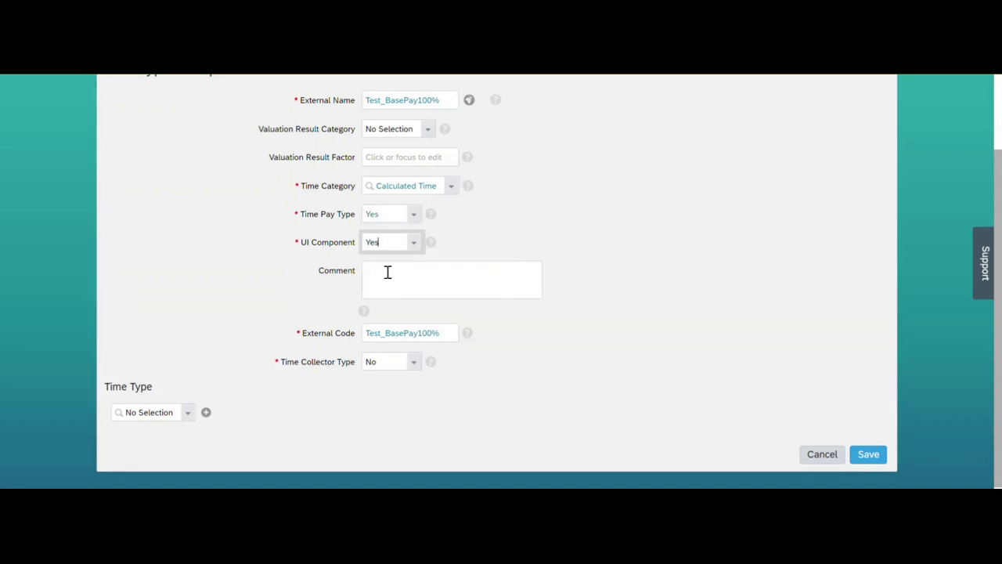
left_click(868, 454)
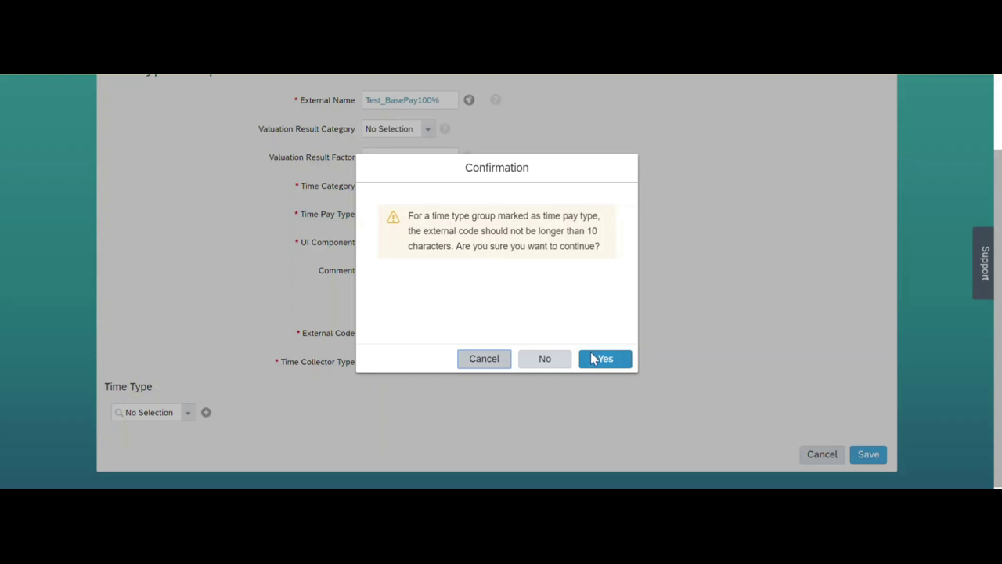
left_click(595, 361)
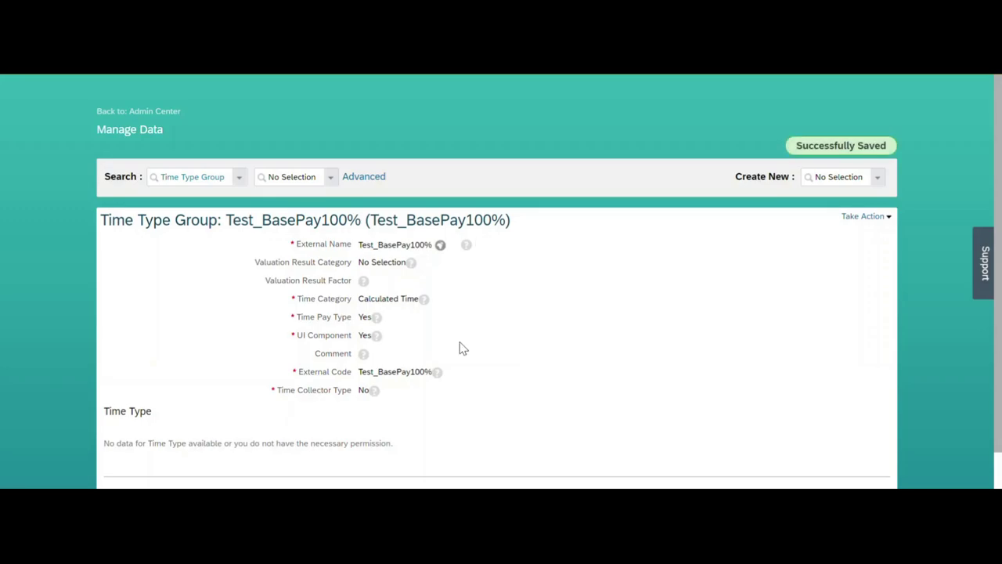
Switch to the untitled Notepad note and add Test_BasePay100% below Test_InputGroup in the time type group list.
mouse_move(370, 487)
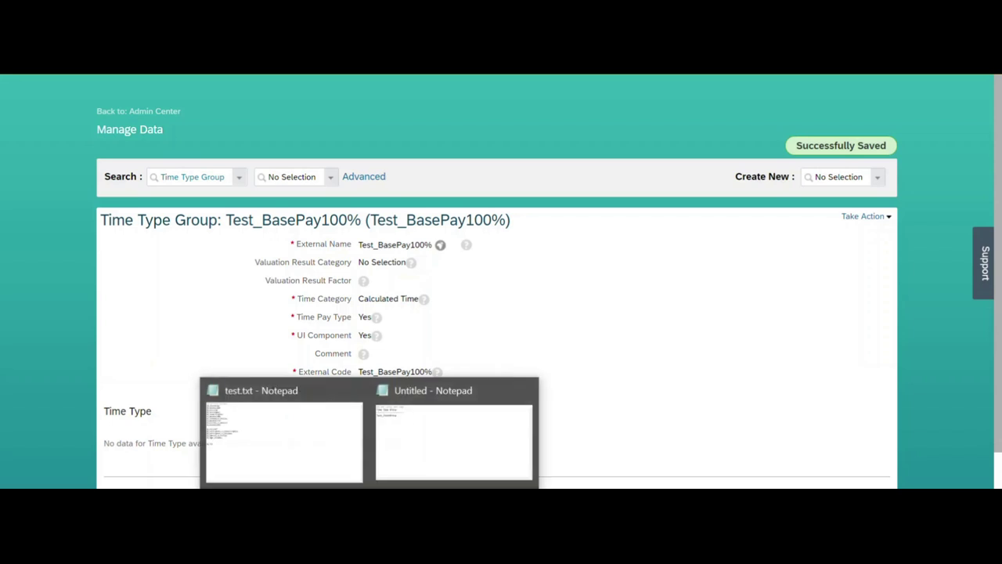
left_click(415, 457)
key("ctrl+v")
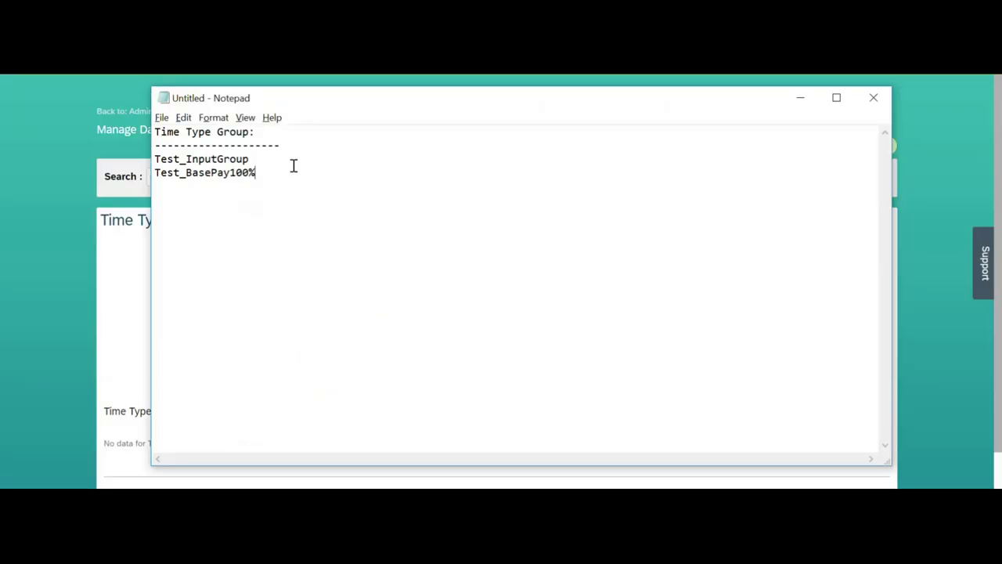
Switch back to Manage Data and start creating another Time Type Group.
key("alt+Tab")
left_click(836, 177)
type("time g")
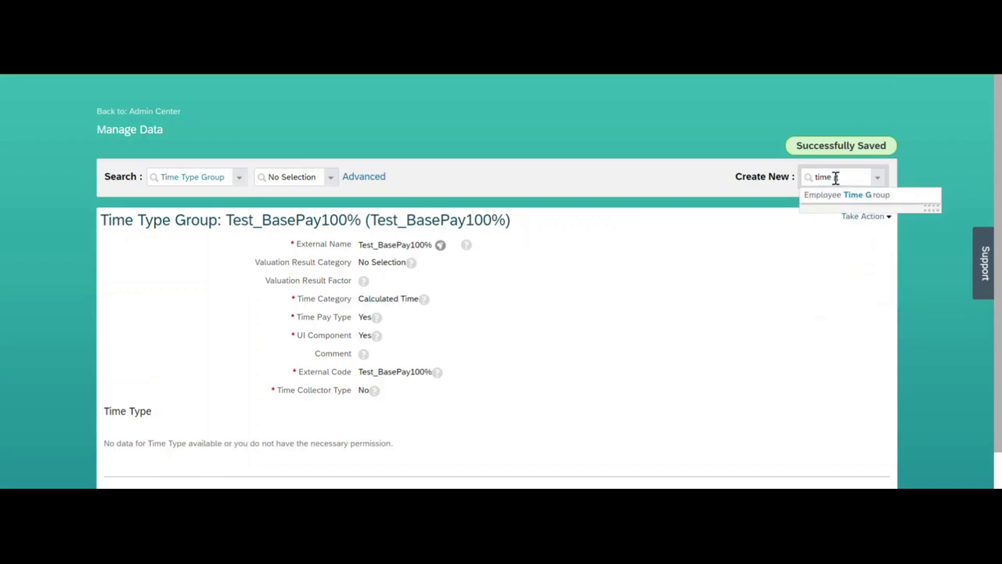
key("BackSpace")
type("ty")
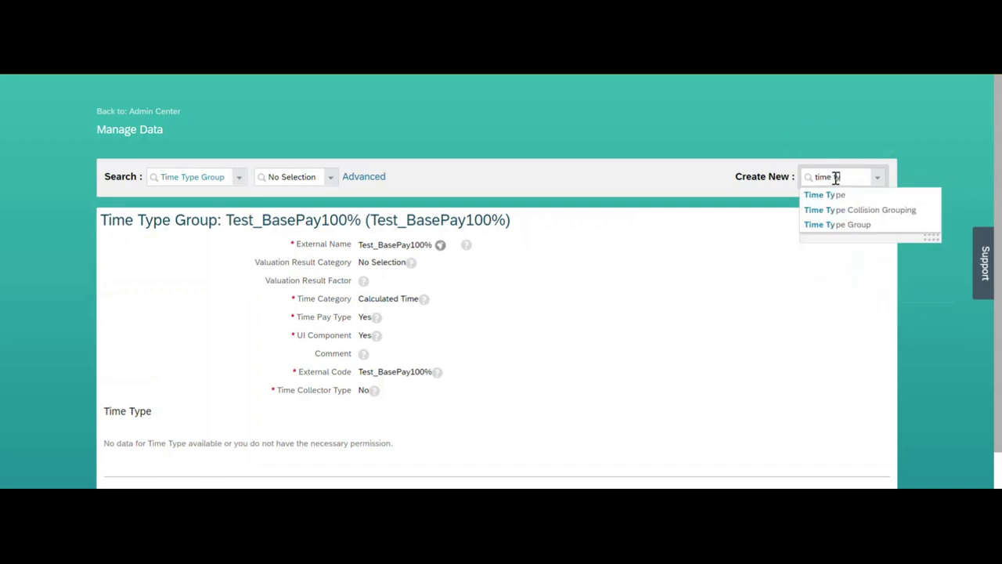
left_click(846, 226)
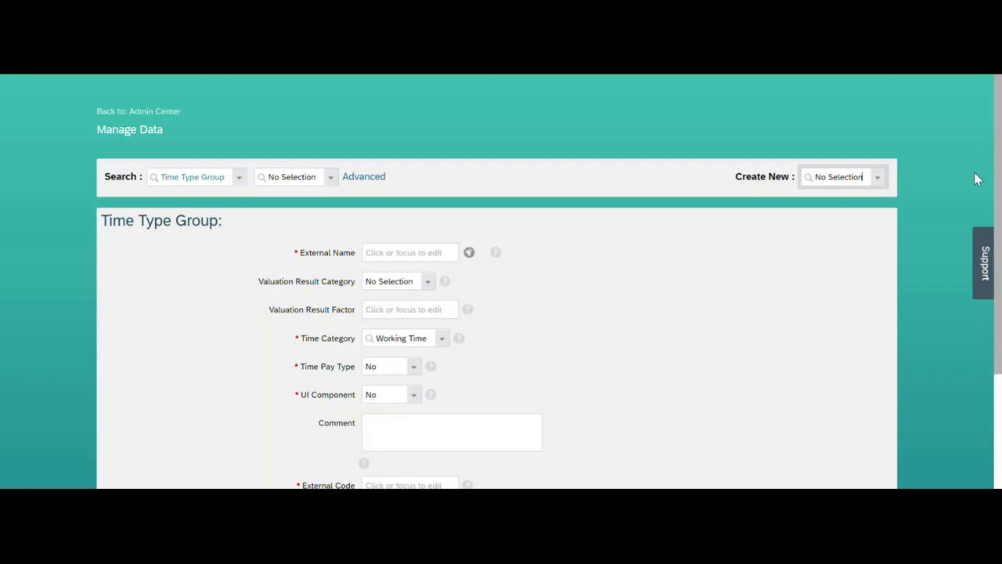
scroll(501, 314, "down", 1)
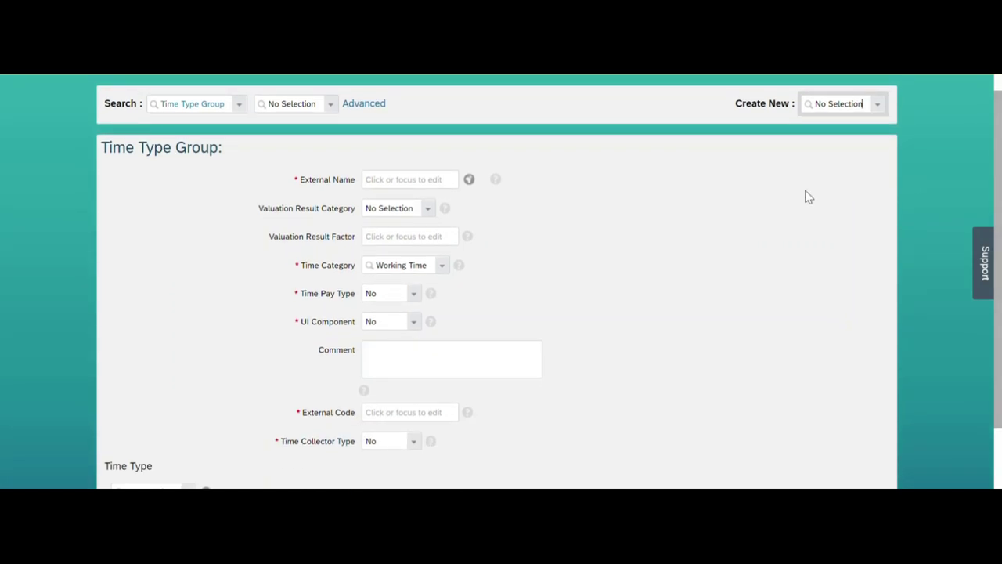
Enter Test_Overtime as both the external name and the external code of the new time type group.
left_click(397, 182)
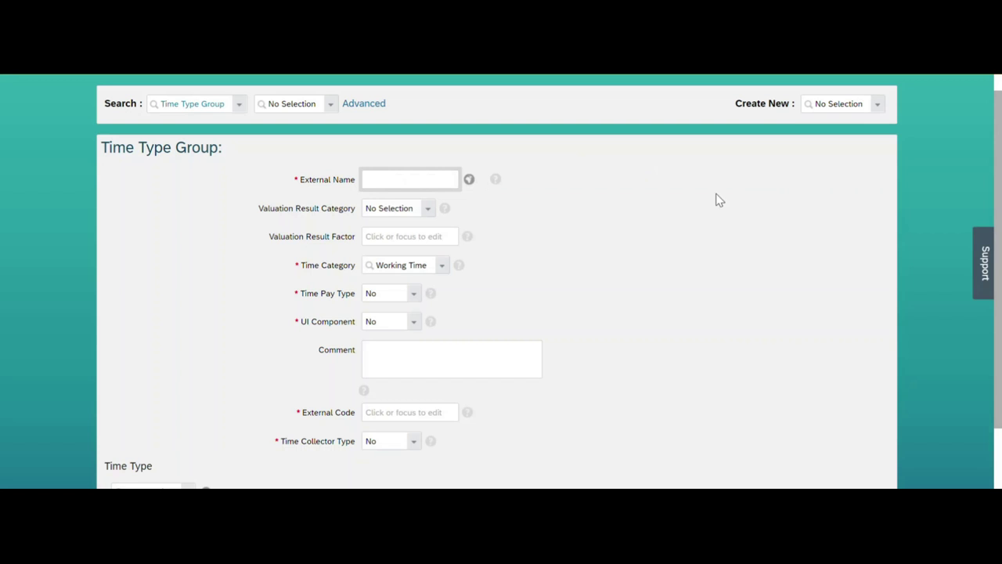
type("Test_Overtime")
key("ctrl+a")
key("ctrl+c")
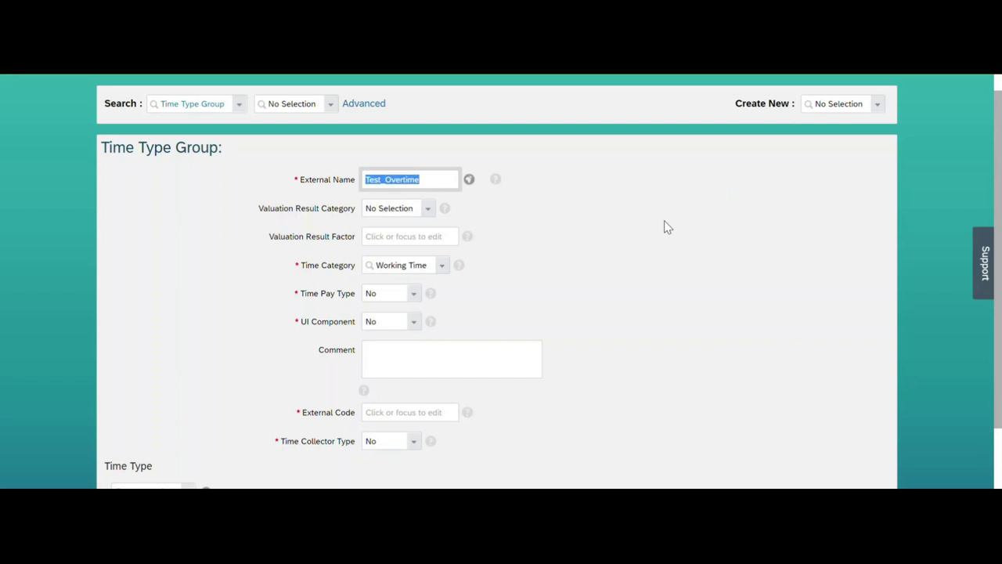
left_click(416, 412)
key("ctrl+v")
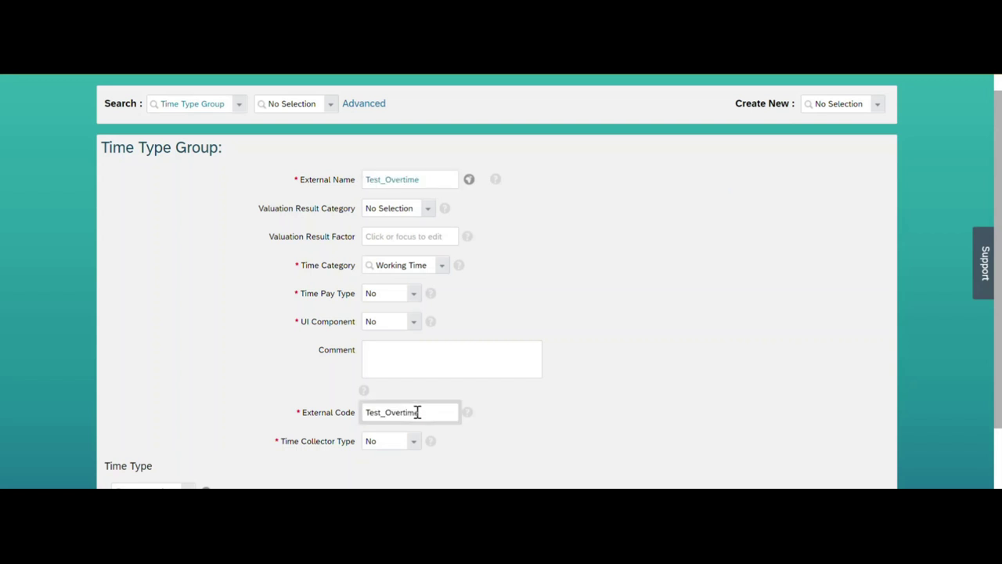
Switch to Notepad and add Test_Overtime on a new line of the time type group list.
key("alt+Tab")
key("Return")
key("ctrl+v")
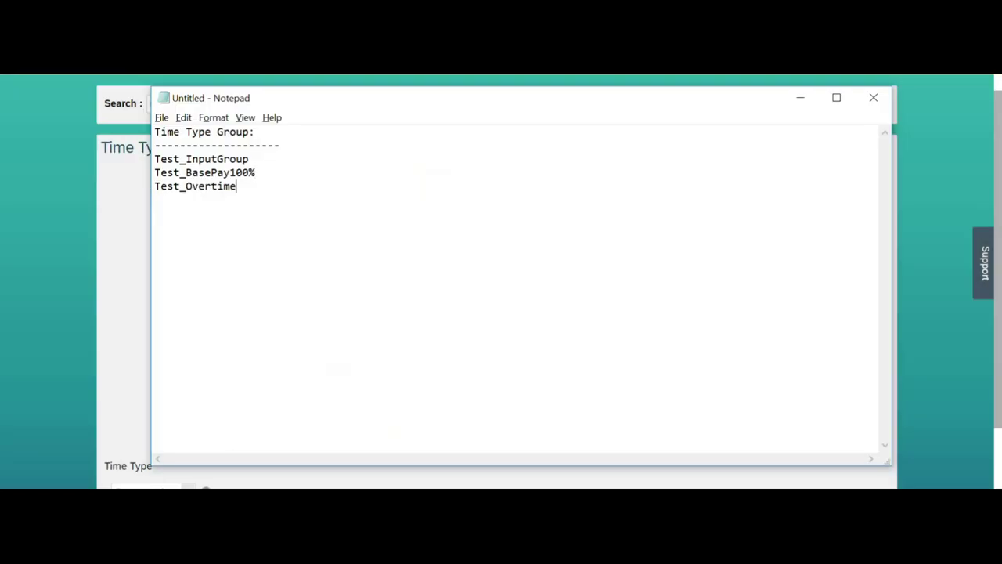
Return to Manage Data, set the Test_Overtime group's time category to Calculated Time, and save the group.
key("alt+Tab")
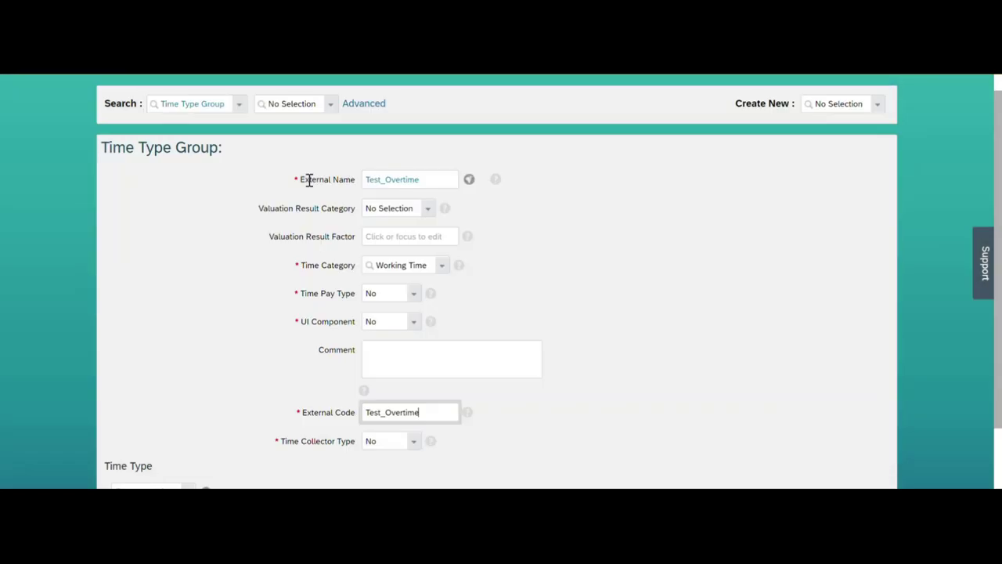
left_click(443, 270)
left_click_drag(510, 331, 503, 379)
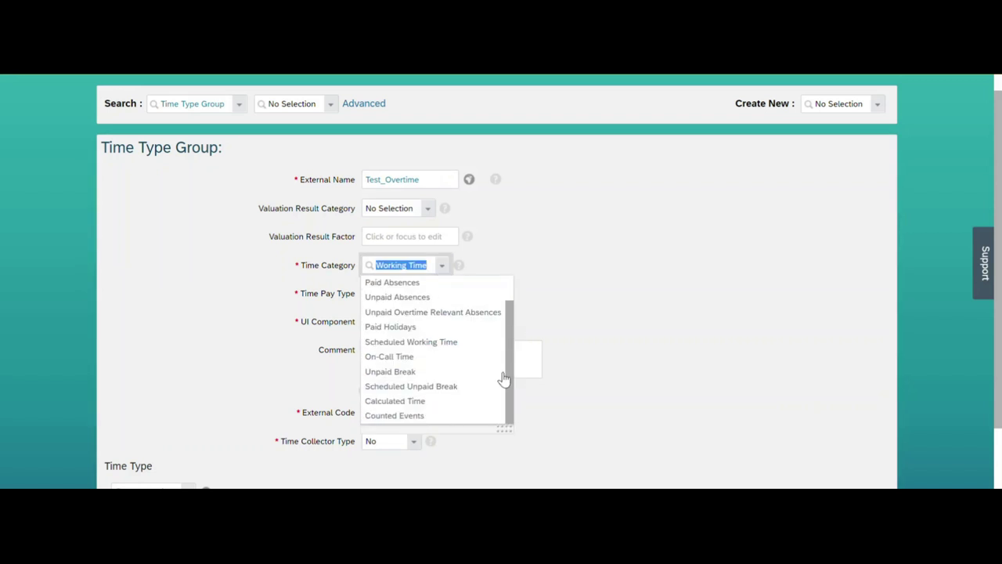
left_click(432, 401)
scroll(1001, 178, "down", 1)
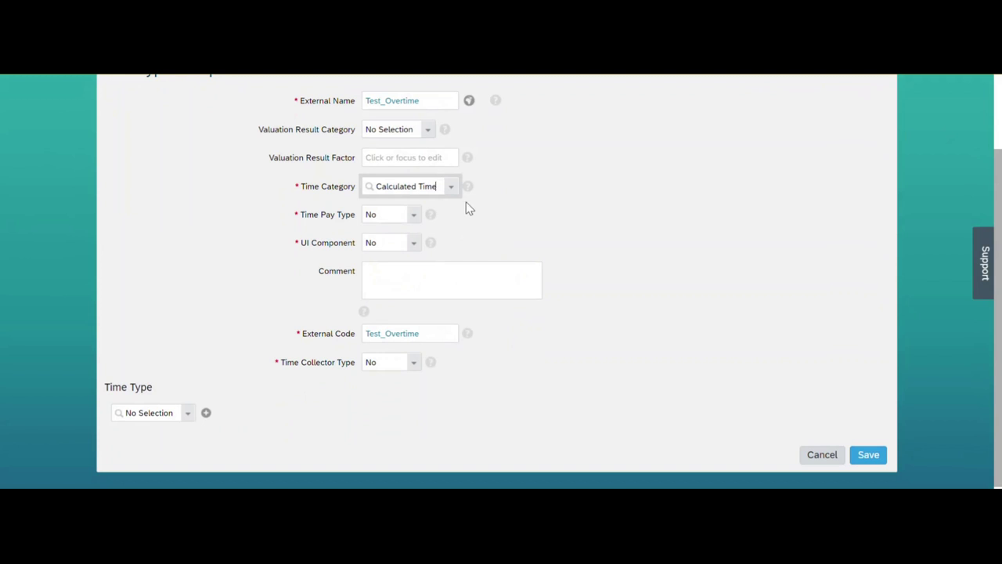
left_click(414, 216)
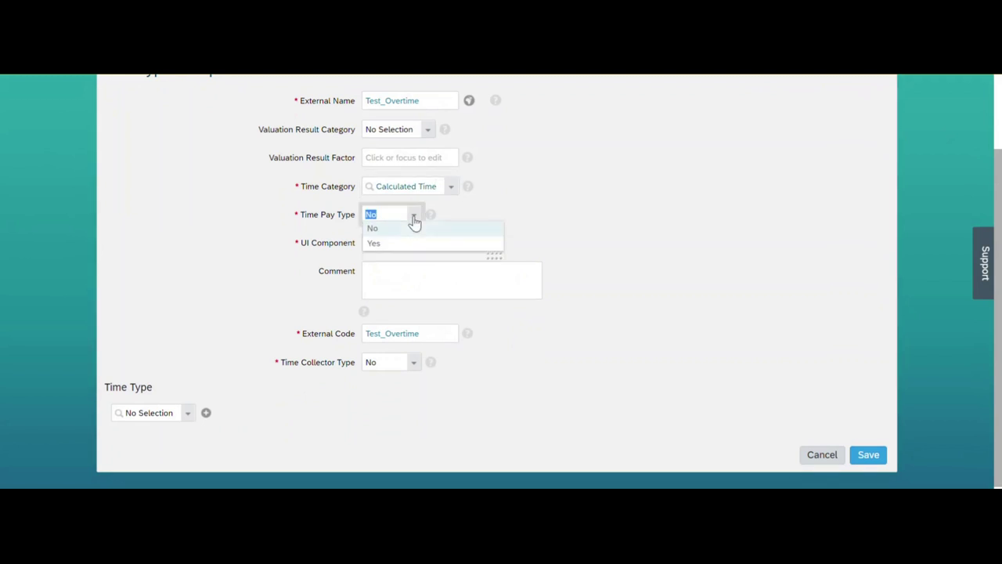
left_click(537, 218)
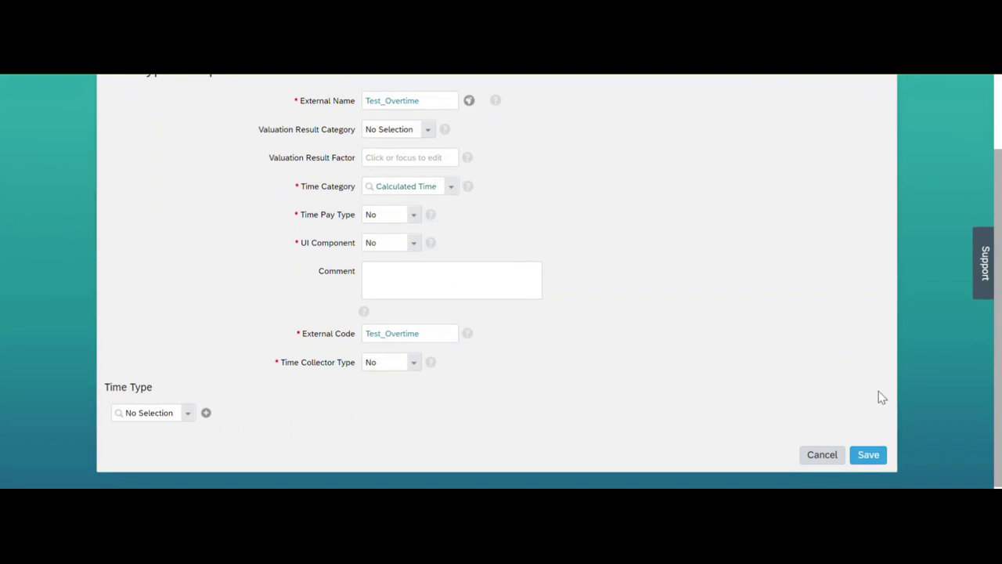
left_click(867, 458)
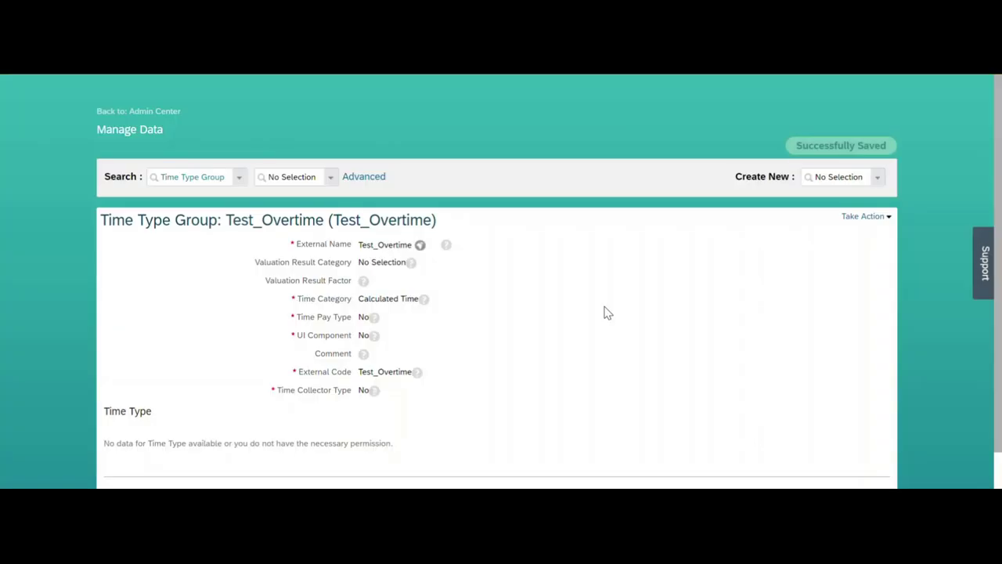
Reload the Manage Data page and start creating a new Time Valuation.
scroll(1000, 210, "down", 1)
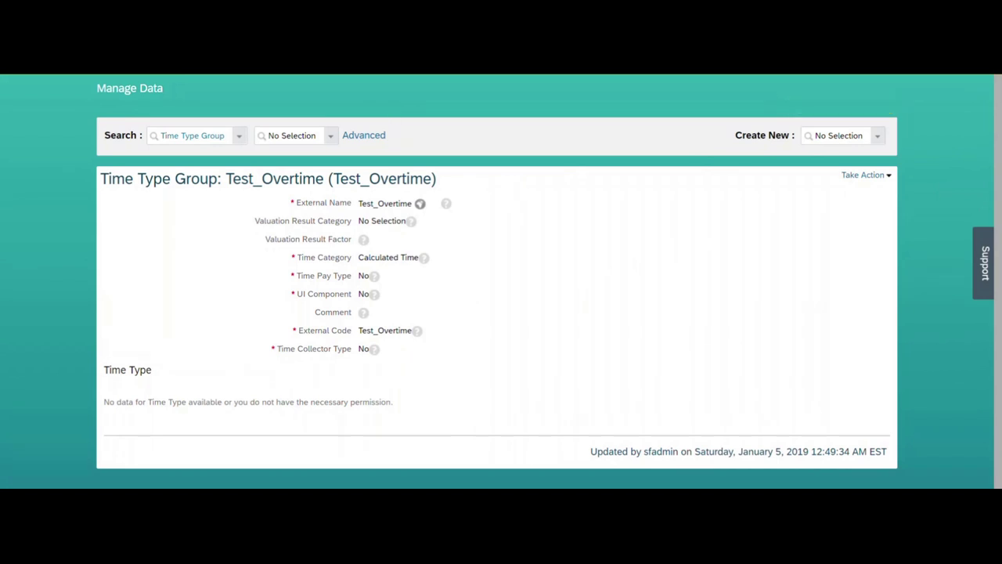
right_click(288, 70)
key("F5")
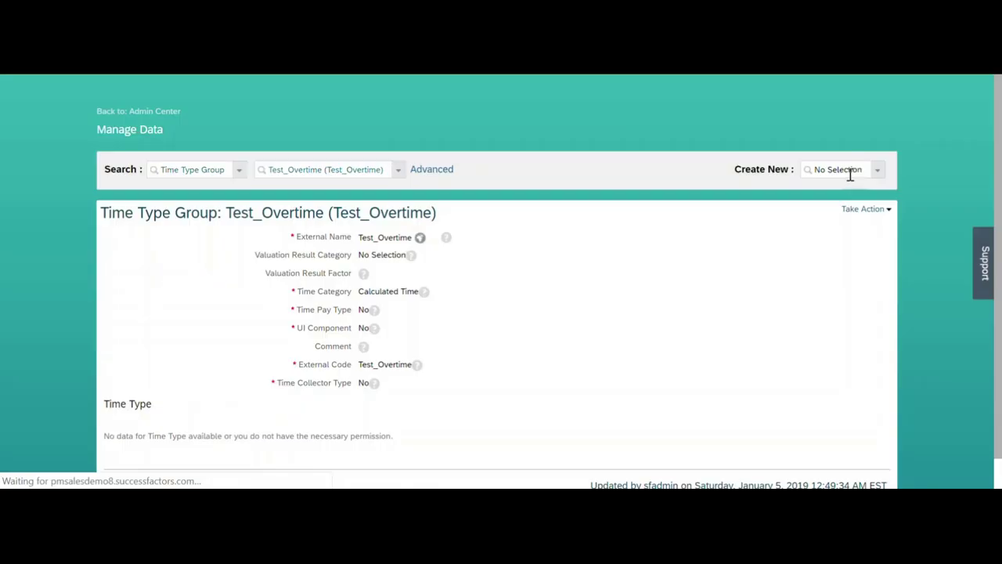
left_click(848, 166)
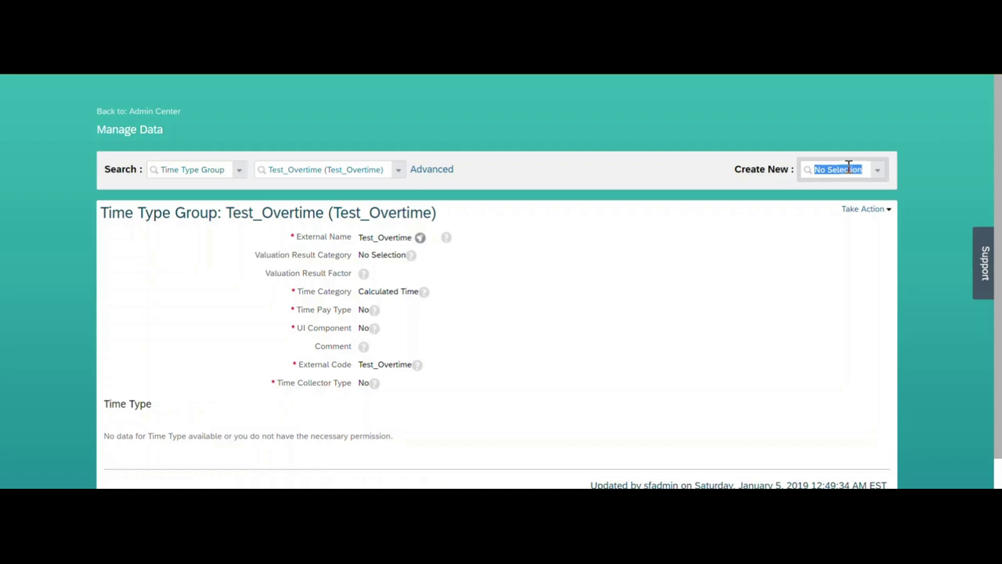
type("time va")
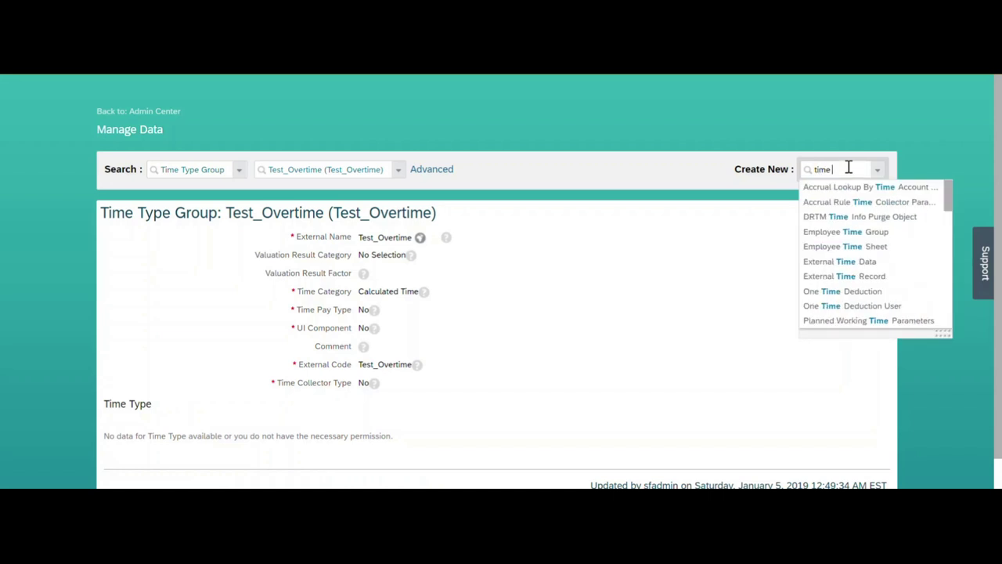
left_click(835, 190)
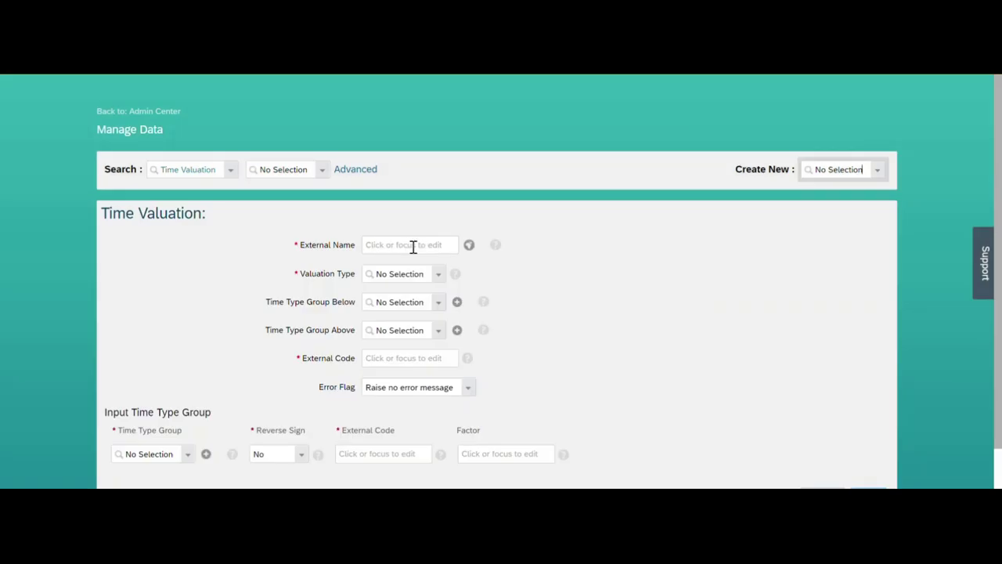
Enter Test_DeriveOT as both the external name and the external code of the new time valuation.
left_click(413, 246)
type("Test_")
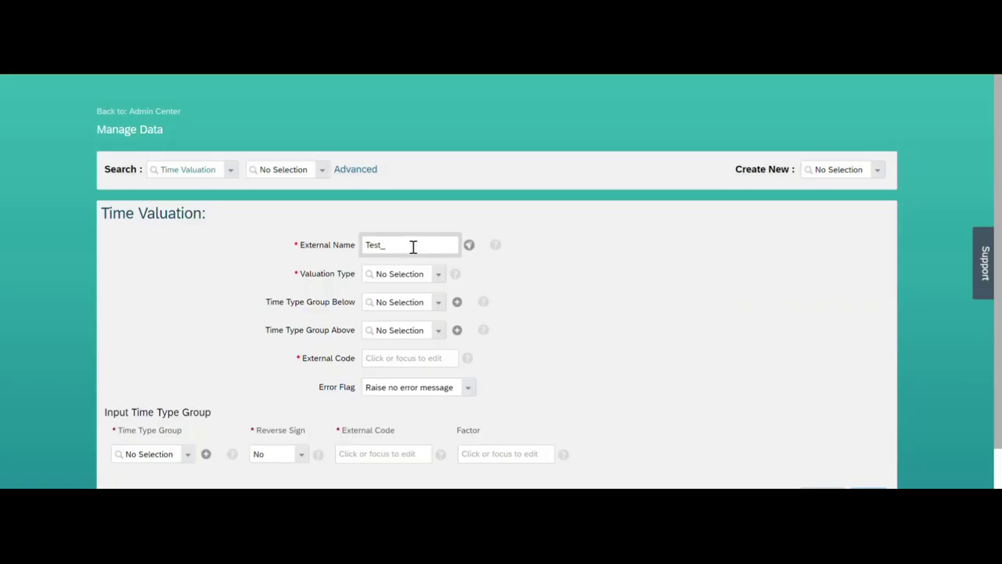
type("DeriveOT")
key("ctrl+a")
scroll(413, 249, "down", 1)
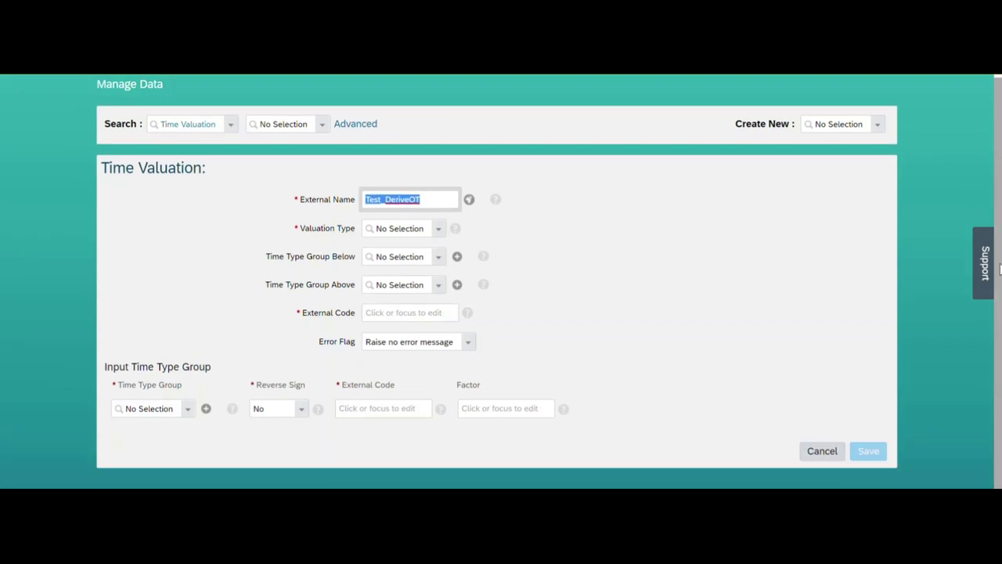
left_click(405, 311)
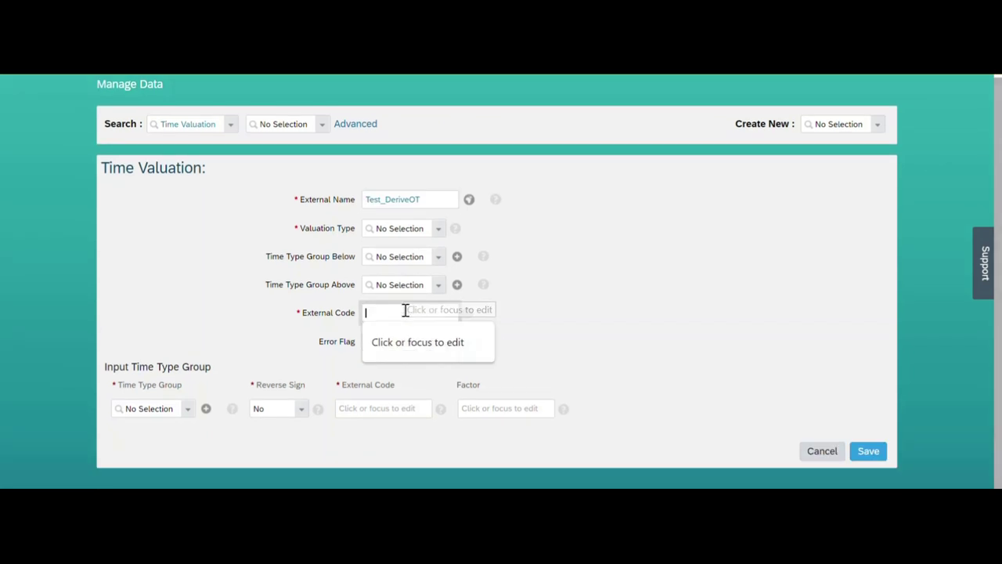
type("Test_DeriveOT")
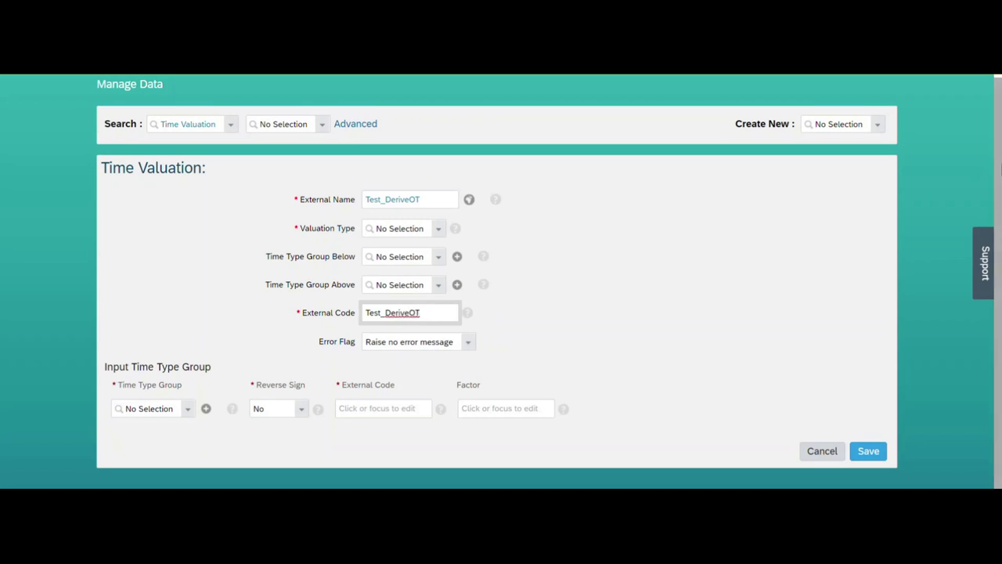
Choose Test_InputGroup as the input time type group of the time valuation.
left_click(160, 408)
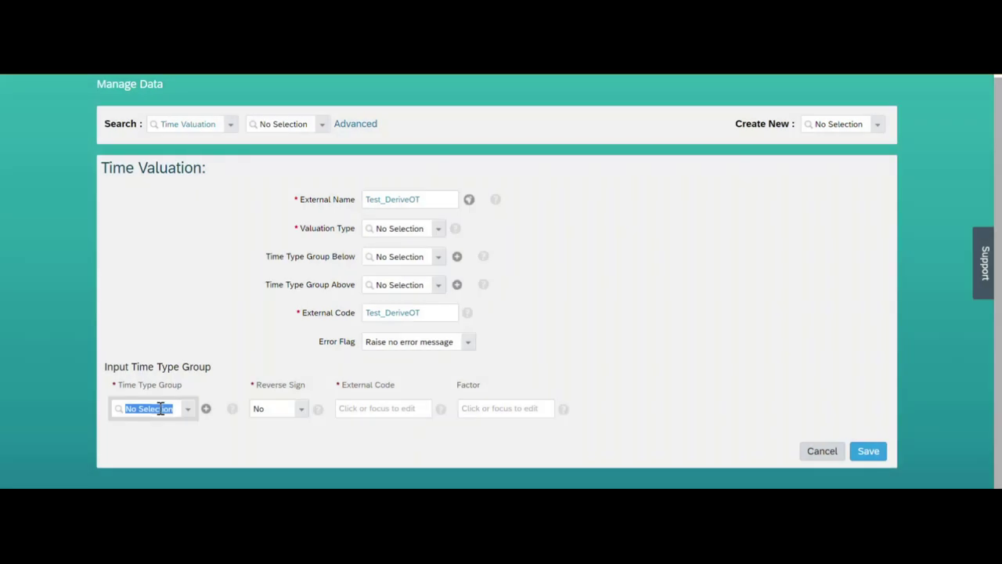
type("Test_Inp")
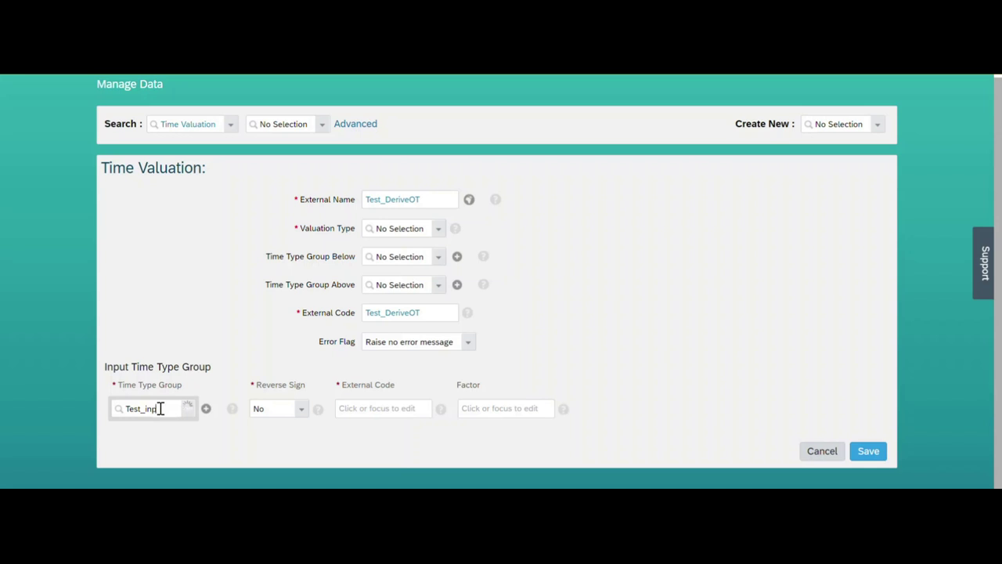
type("put")
key("BackSpace")
key("BackSpace")
key("BackSpace")
key("BackSpace")
type("ut")
left_click(168, 429)
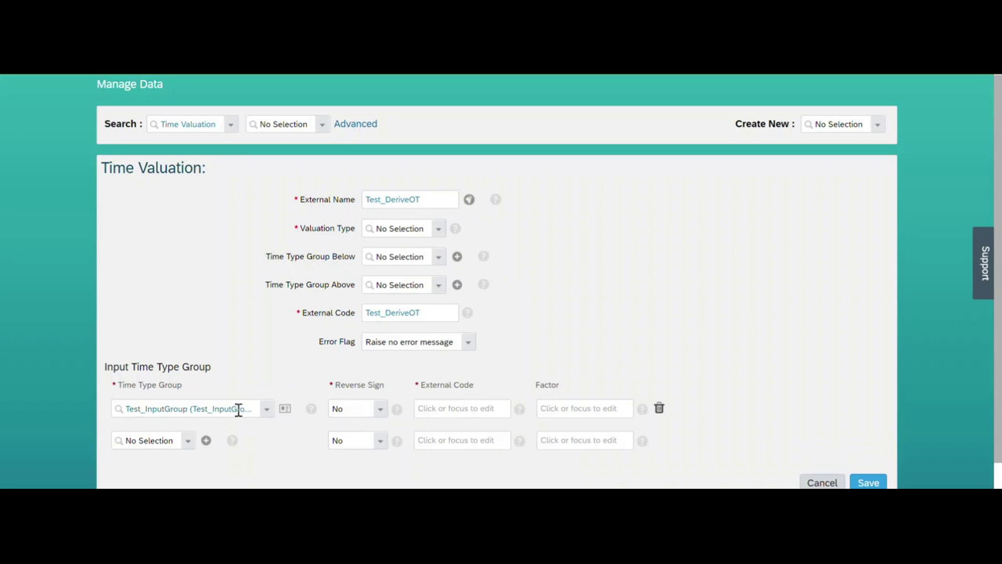
Copy Test_InputGroup from the Notepad list into the external code of the input time type group row in Manage Data.
key("alt+Tab")
left_click_drag(257, 161, 143, 163)
key("ctrl+c")
key("alt+Tab")
left_click(472, 414)
key("ctrl+v")
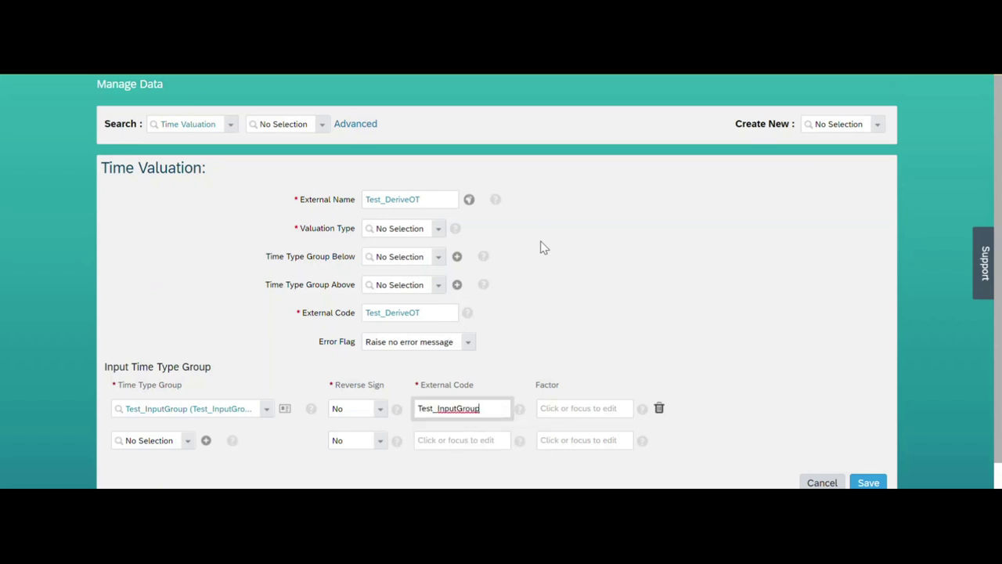
Set the valuation type to Aggregate Input Groups and Split, with a fixed threshold value of 8 and the Valuate Per Day method.
left_click(439, 230)
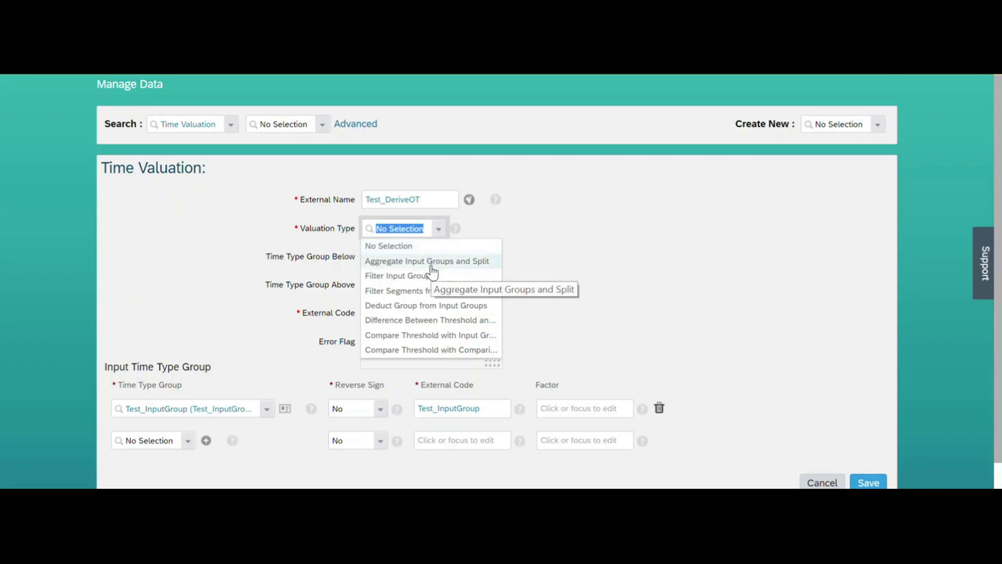
left_click(431, 265)
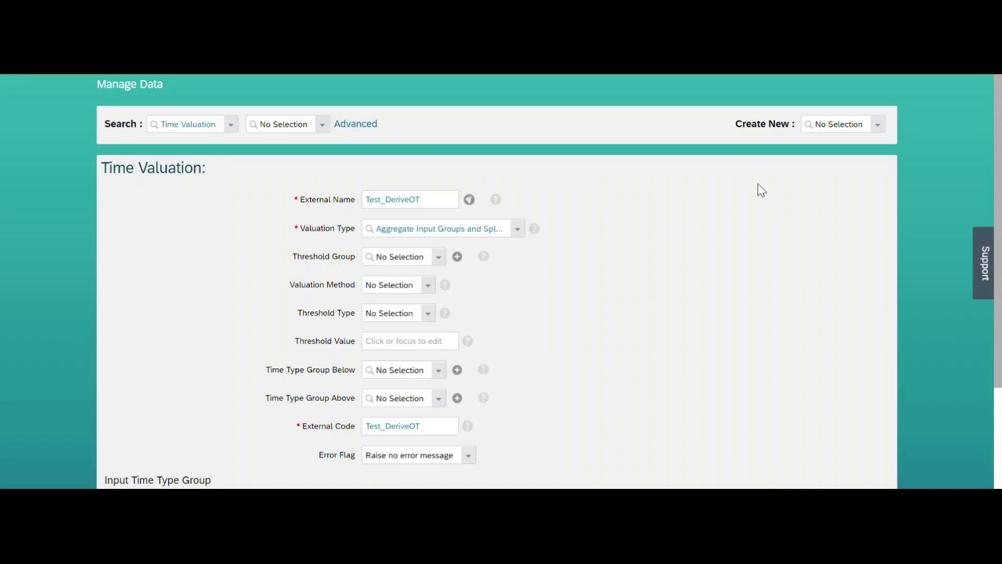
left_click_drag(1001, 144, 1001, 211)
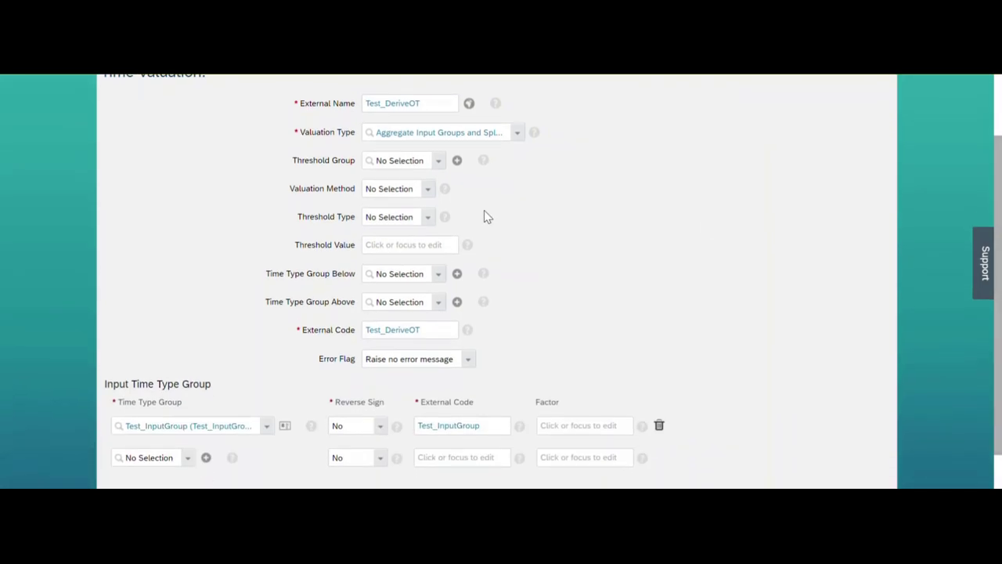
left_click(427, 223)
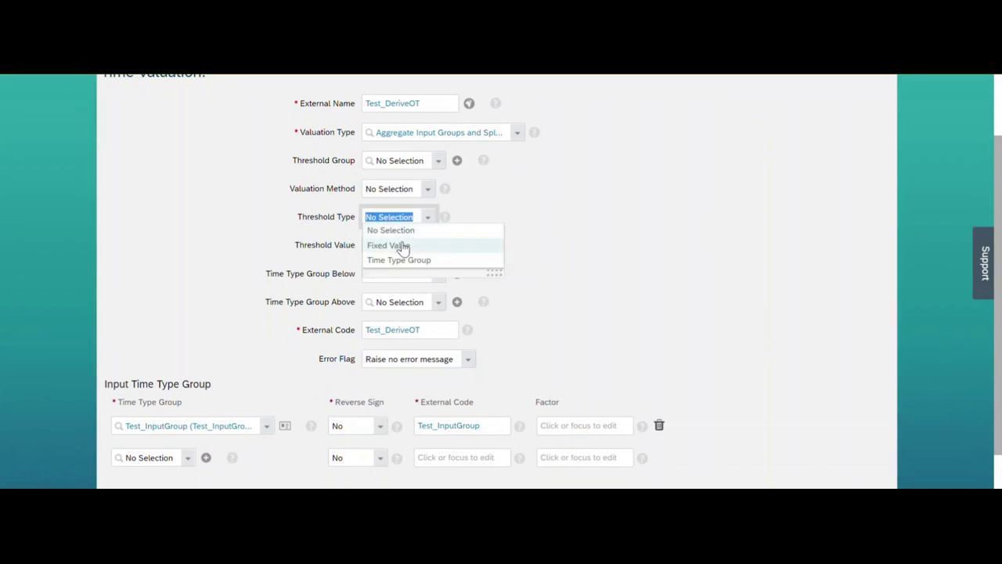
left_click(403, 245)
left_click(403, 246)
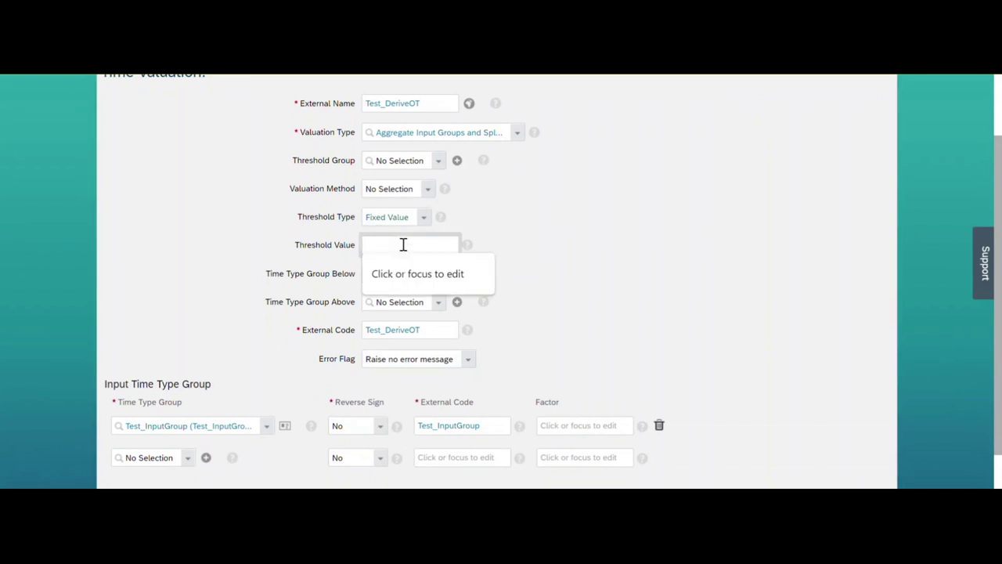
type("8")
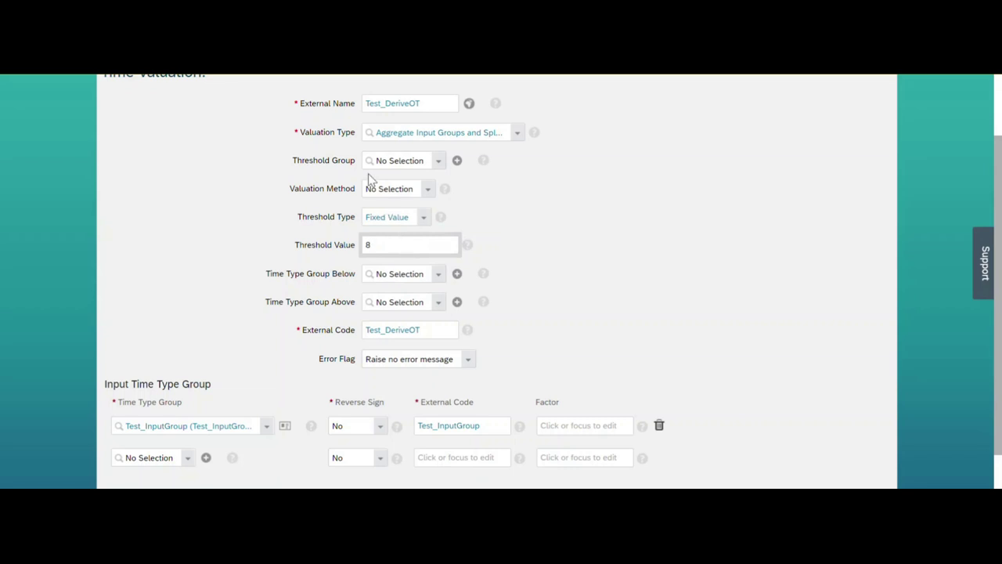
left_click(427, 191)
left_click(380, 218)
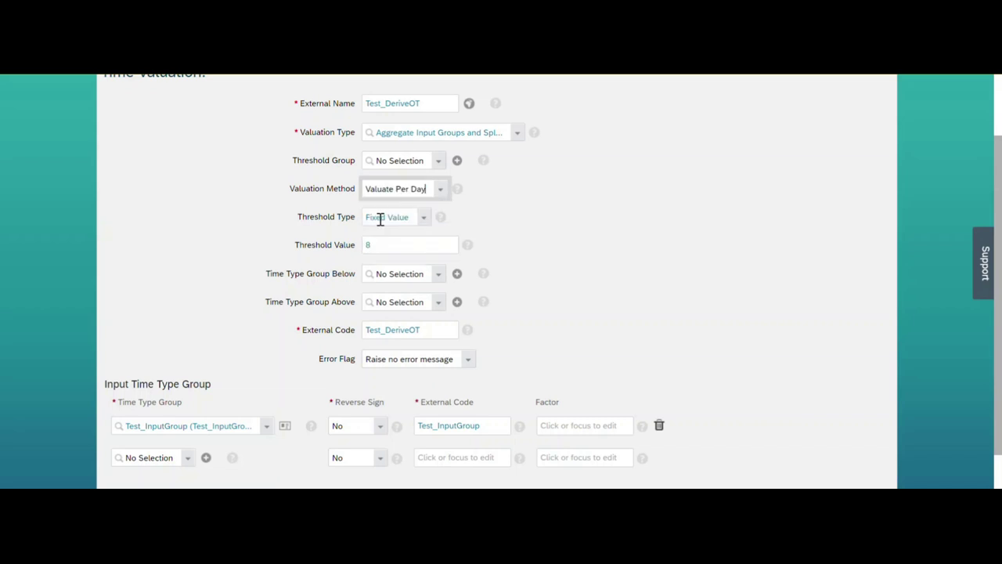
Copy Test_BasePay100% from the Notepad list and assign it as the valuation's Time Type Group Below.
scroll(666, 251, "down", 1)
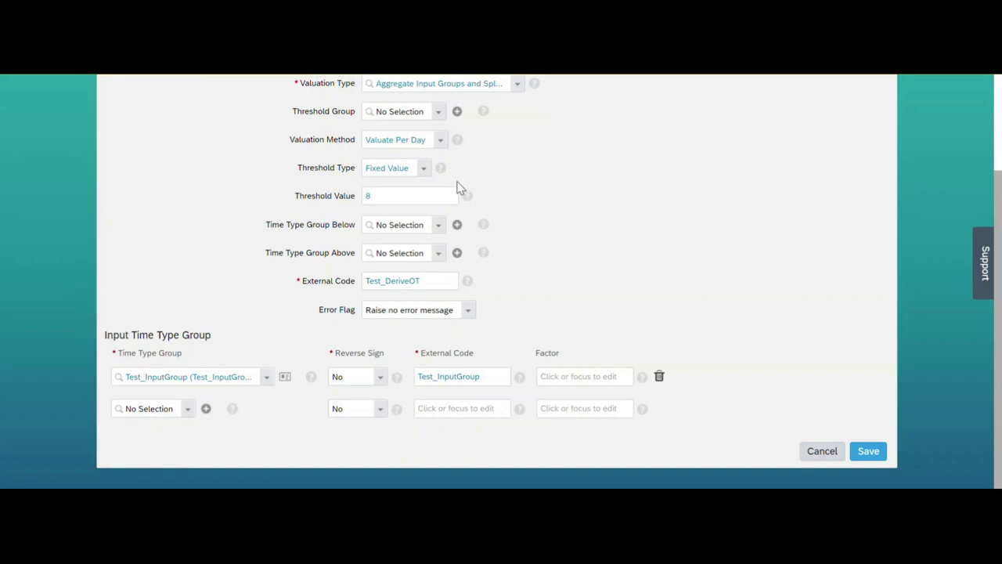
key("alt+Tab")
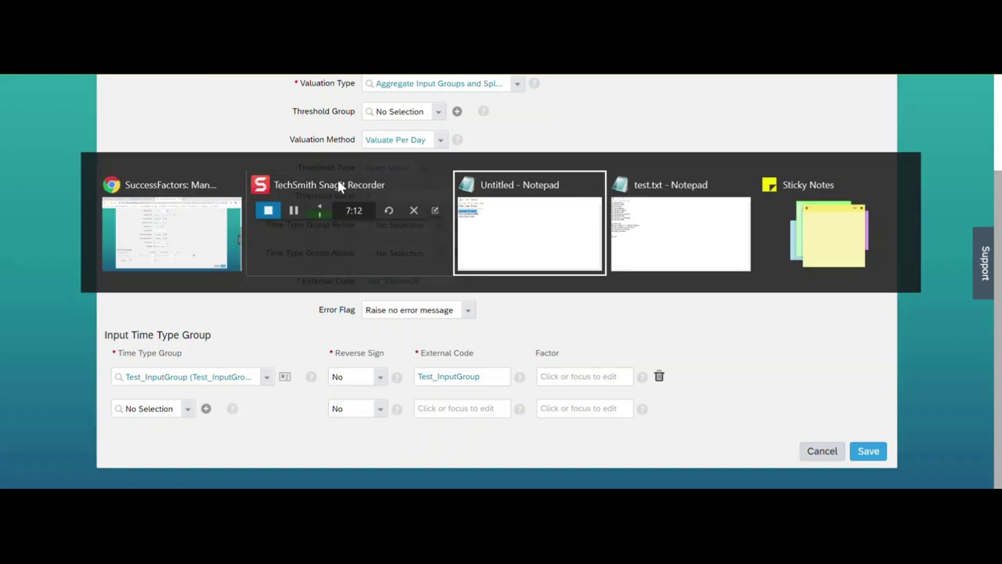
left_click(261, 173)
left_click_drag(260, 173, 146, 173)
key("ctrl+c")
key("alt+Tab")
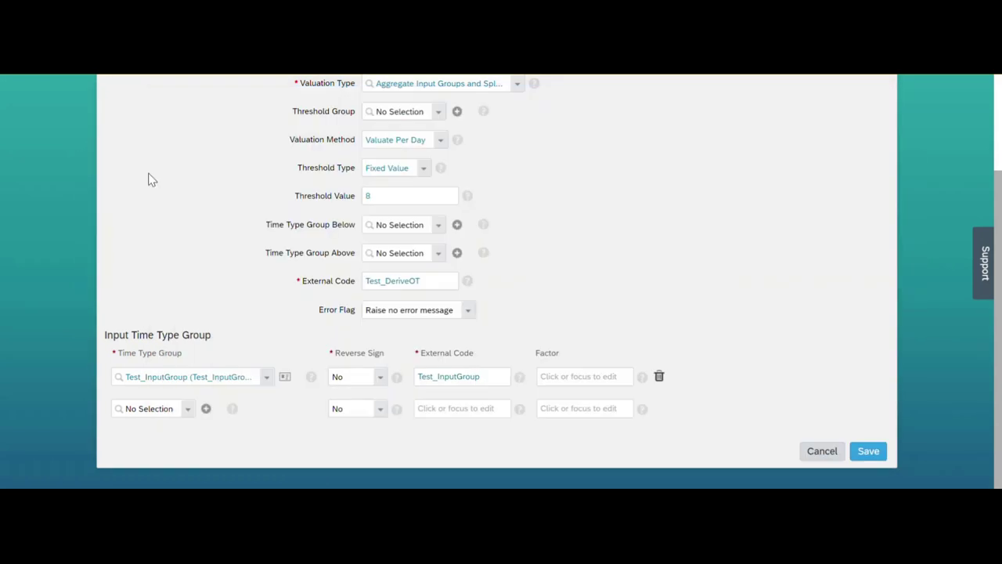
left_click(389, 228)
key("ctrl+v")
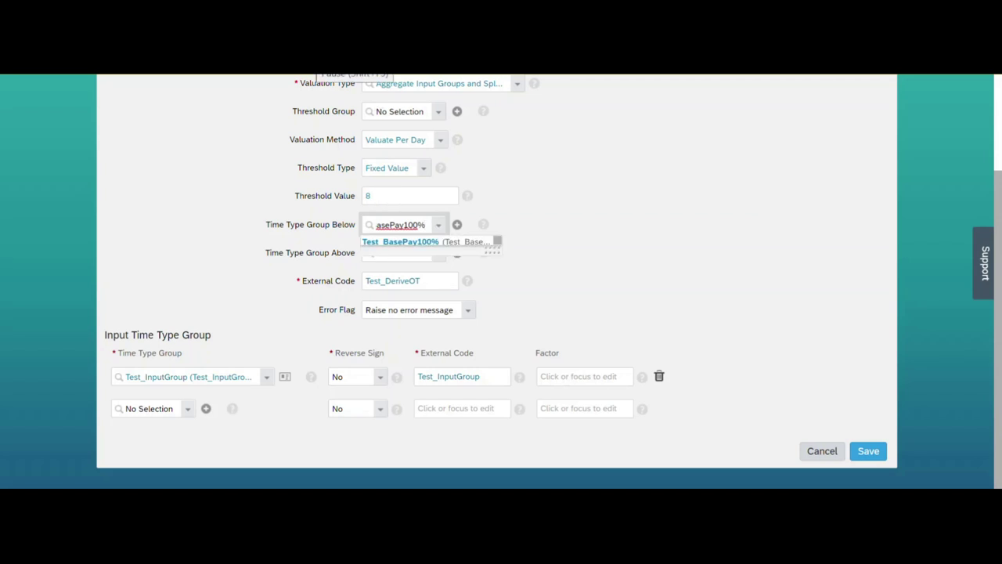
left_click(431, 242)
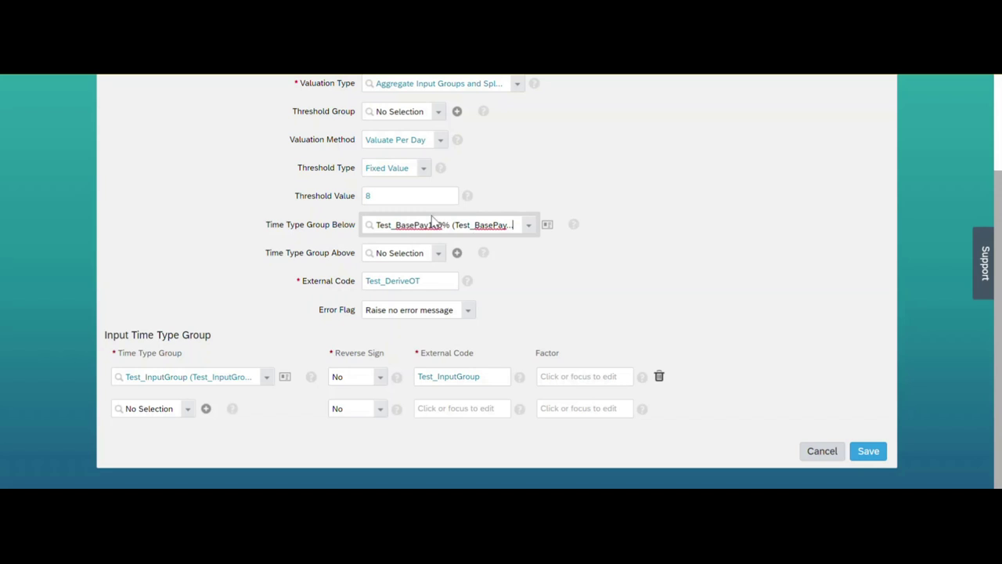
Copy Test_Overtime from the Notepad list, assign it as the Time Type Group Above, and save the time valuation.
key("alt+Tab")
left_click_drag(238, 186, 141, 194)
key("ctrl+c")
key("alt+Tab")
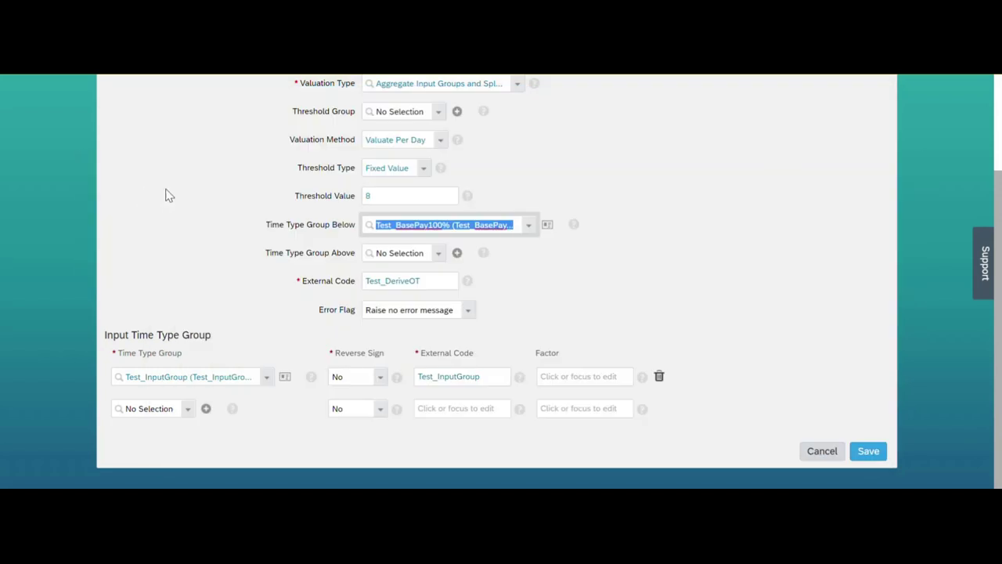
left_click(409, 252)
key("ctrl+v")
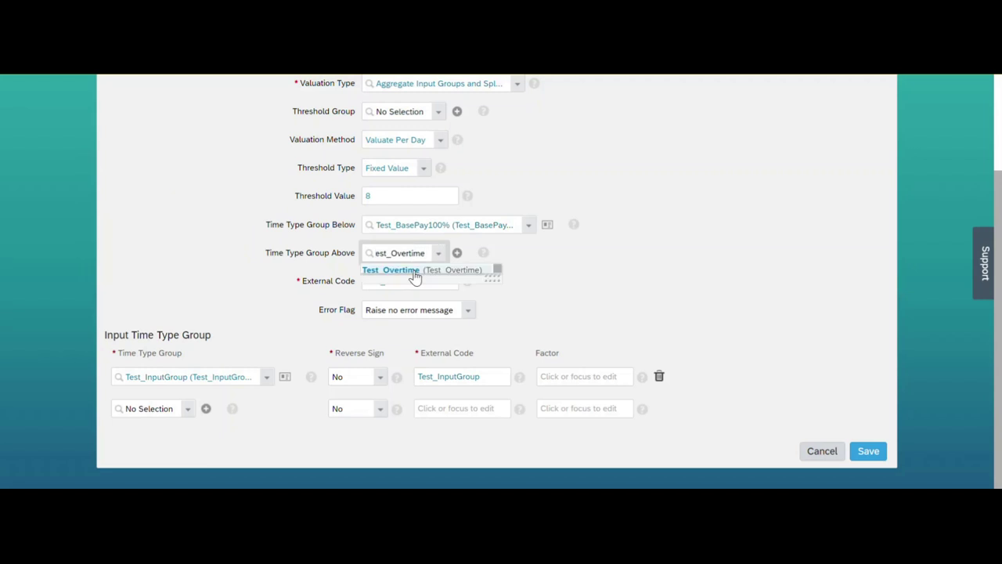
left_click(424, 272)
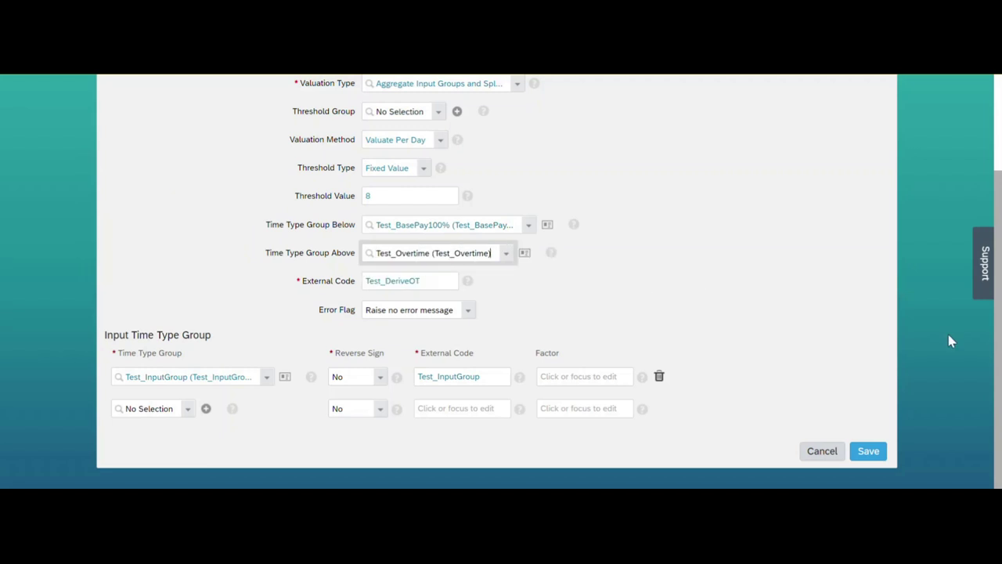
left_click(875, 453)
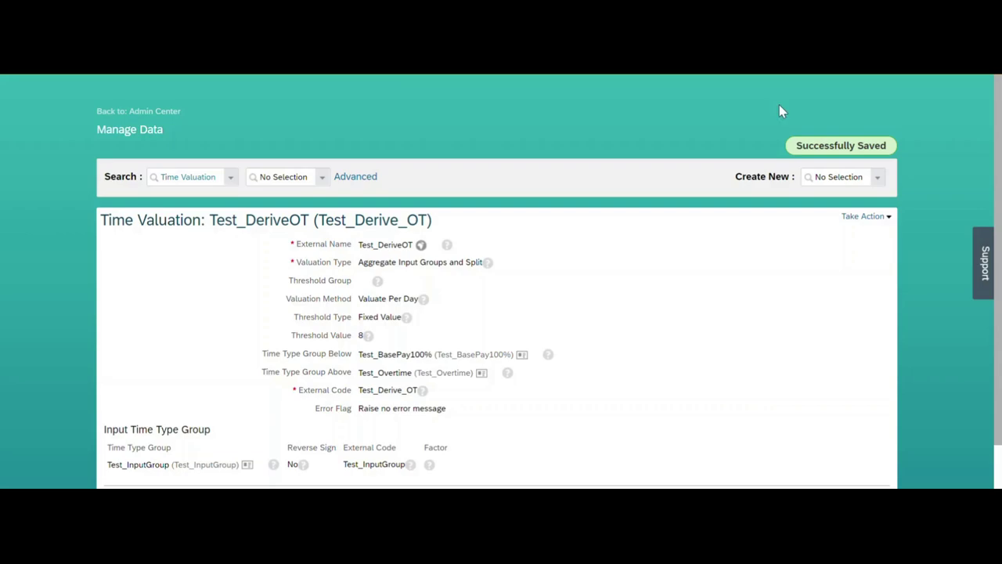
Switch to Notepad and add a dash-underlined "Time Valuation:" heading below the time type groups, with Test_DeriveOT listed under it.
mouse_move(999, 129)
left_mouse_down()
mouse_move(999, 174)
mouse_move(999, 133)
left_mouse_up()
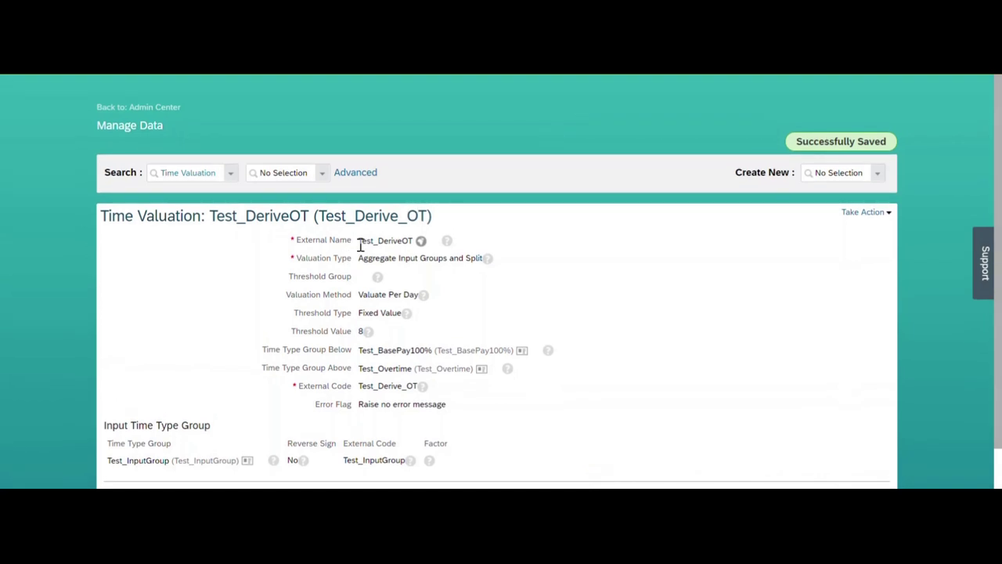
left_click_drag(363, 243, 415, 241)
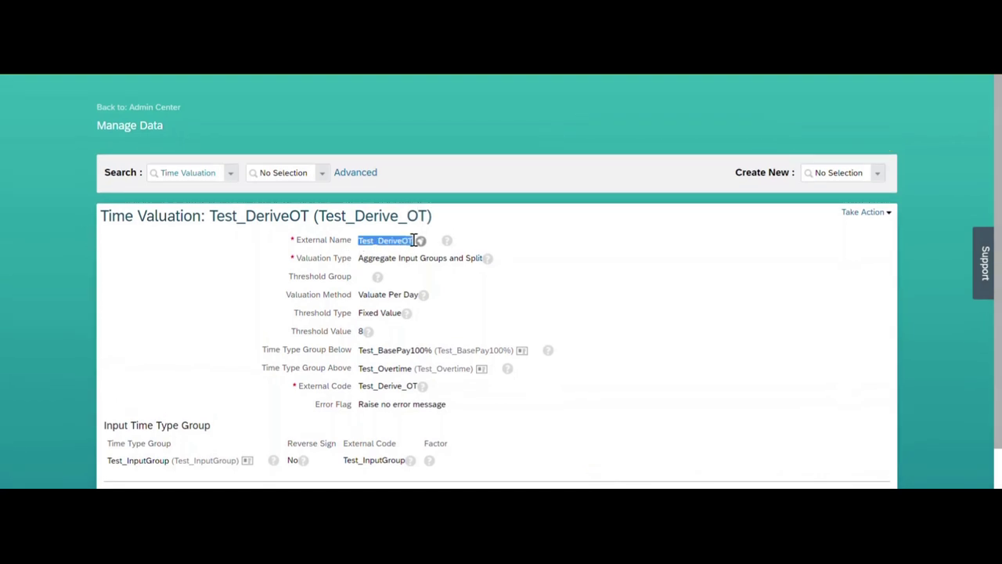
key("alt+Tab")
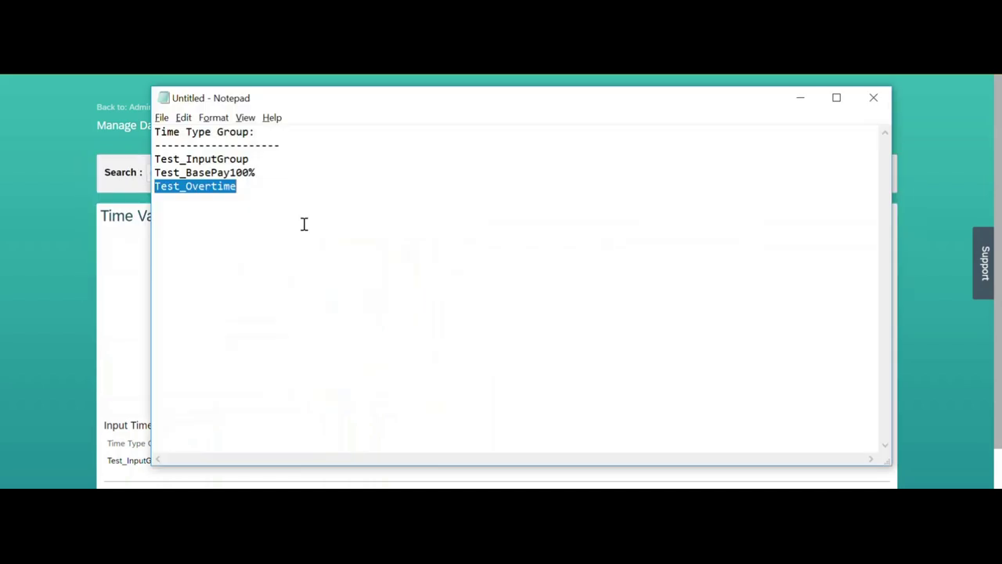
left_click(282, 190)
key("Return")
key("Return")
type("Time Valuation")
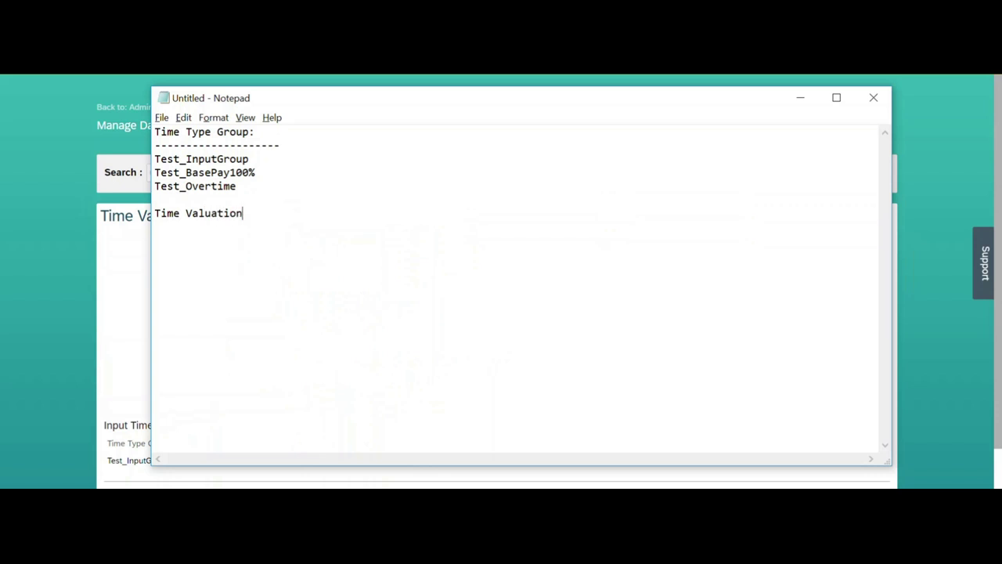
type(":")
key("Return")
type("-------------------")
key("Return")
type("Test_DeriveOT")
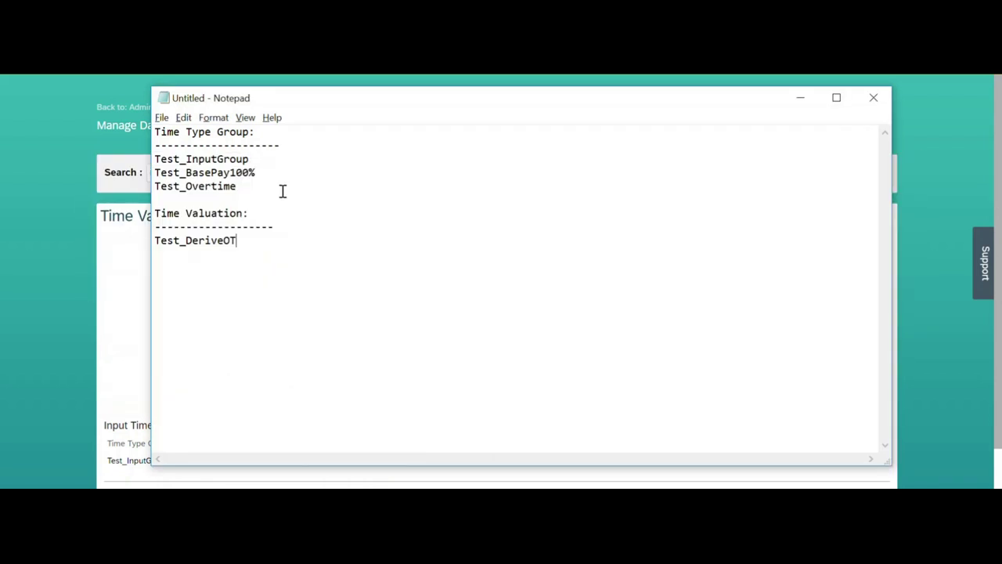
Return to Manage Data and start creating another Time Valuation.
left_click(50, 177)
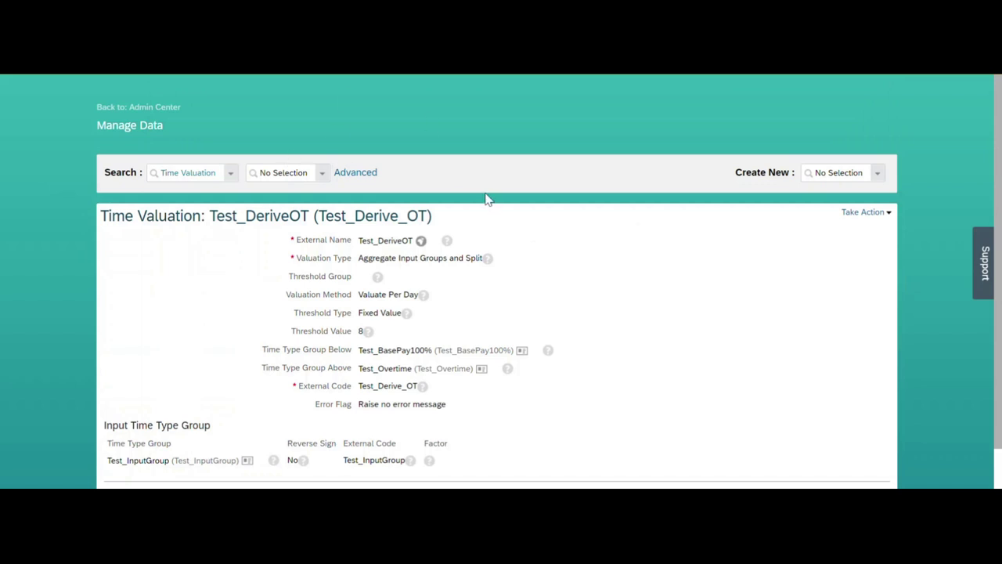
left_click(833, 173)
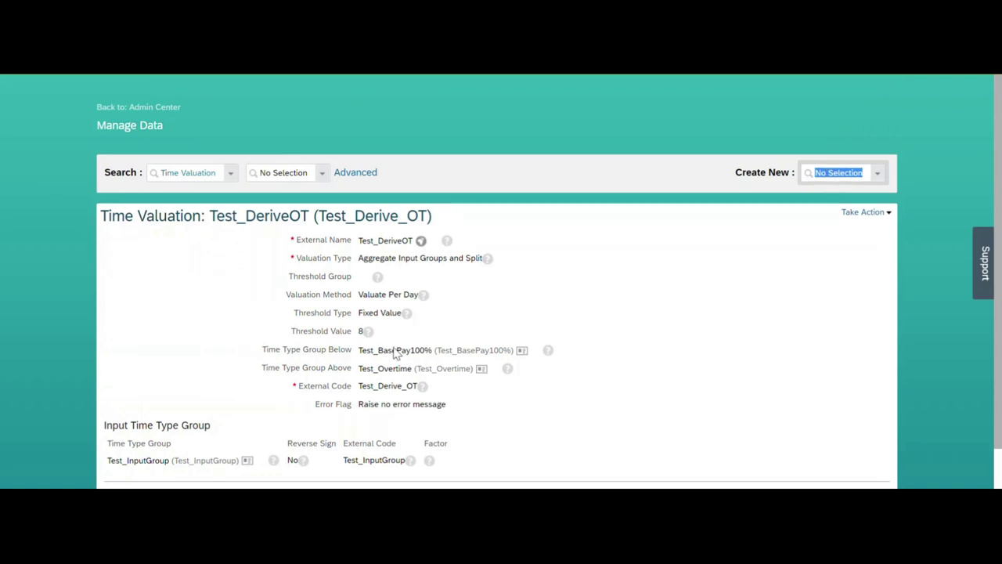
left_click_drag(360, 370, 412, 371)
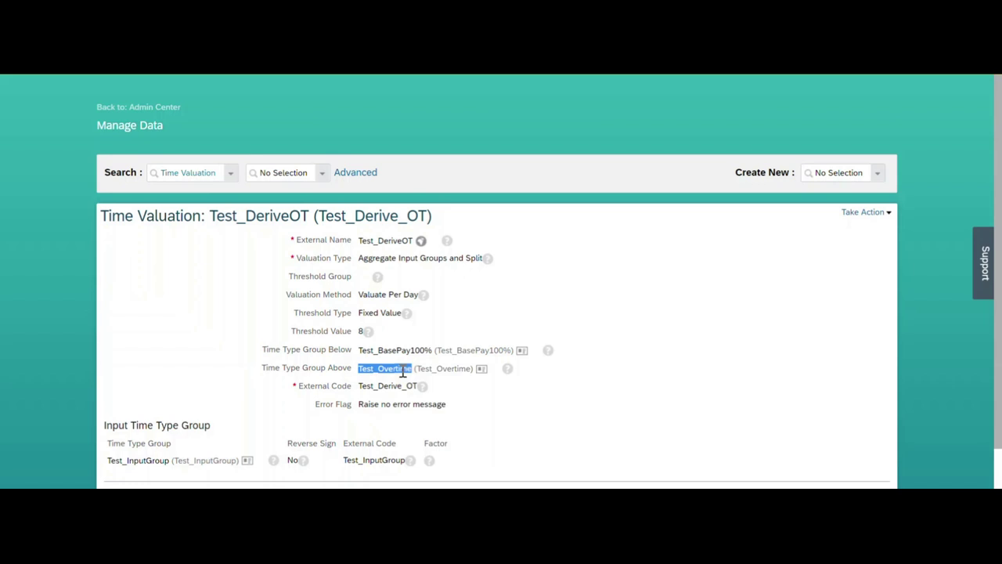
left_click(837, 171)
type("time va")
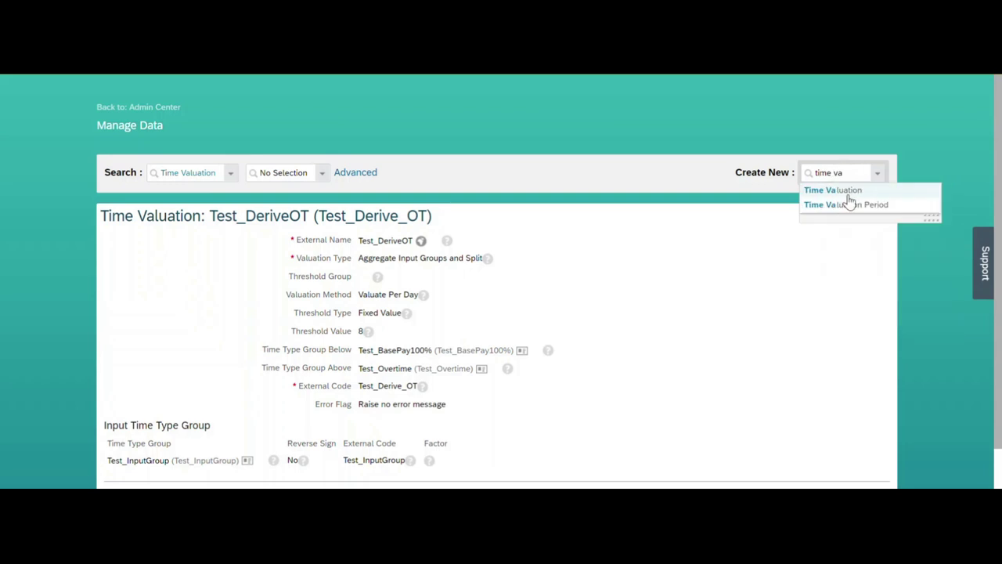
left_click(830, 201)
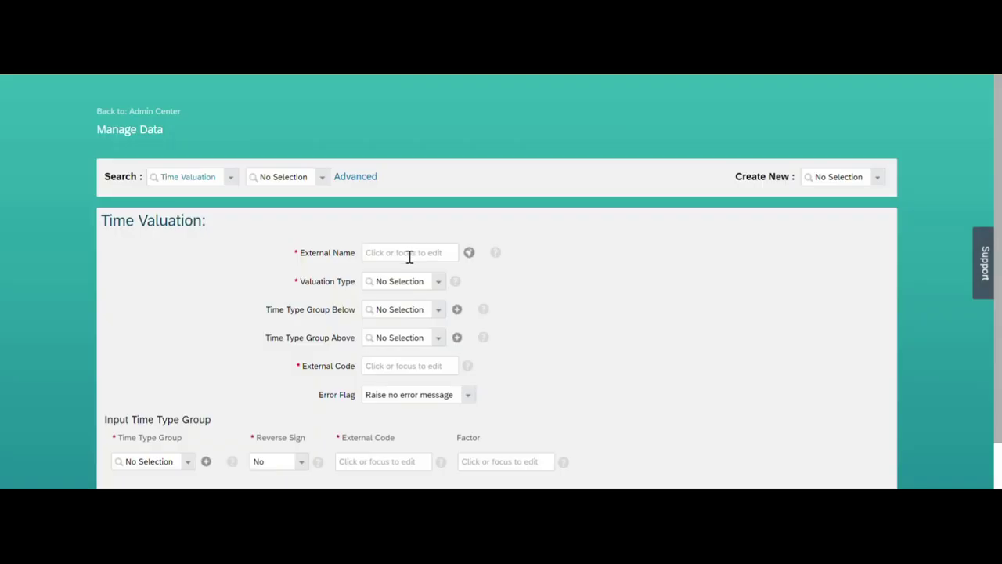
Enter Test_WorkingDays_vs_NonWorkingDays as the external name of the new time valuation.
left_click(410, 257)
type("Test_")
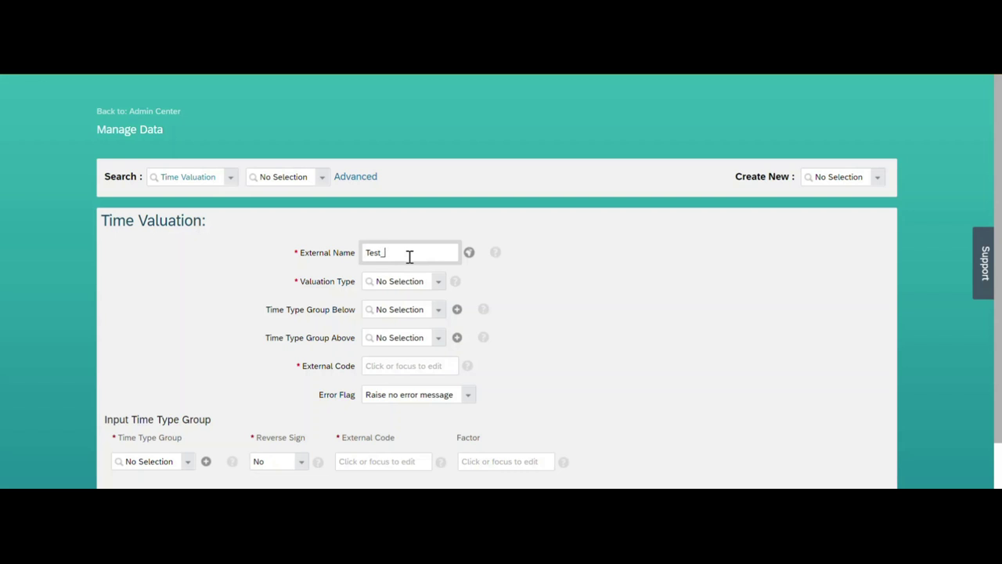
type("WorkingDays_vs_No")
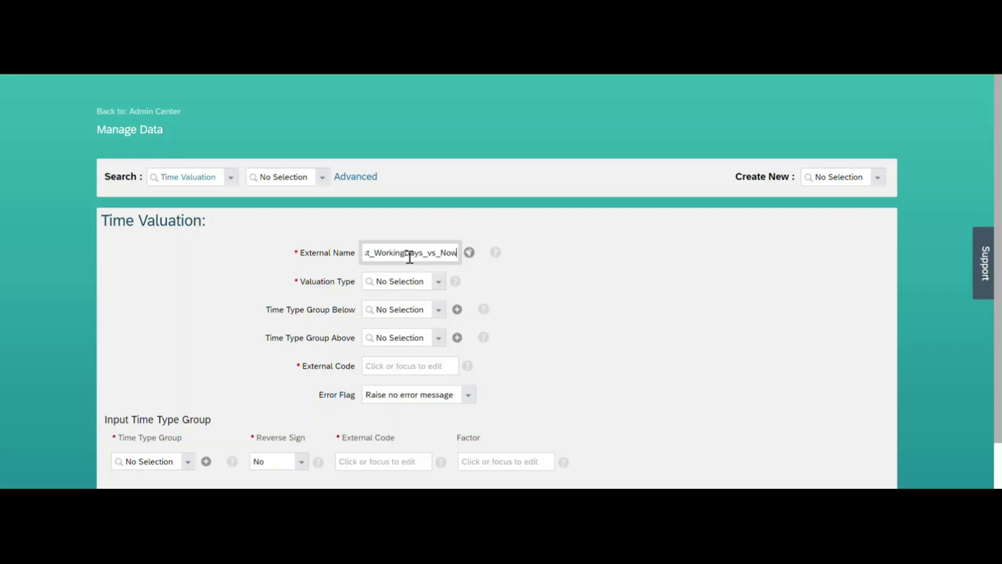
type("nWorkingDays")
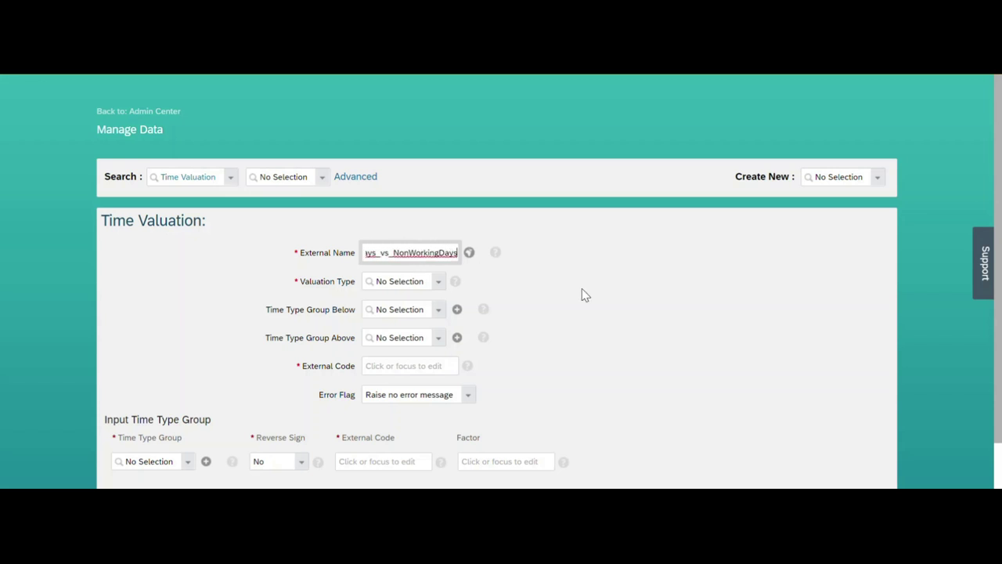
Copy the external name Test_WorkingDays_vs_NonWorkingDays into the time valuation's External Code.
key("ctrl+a")
key("ctrl+c")
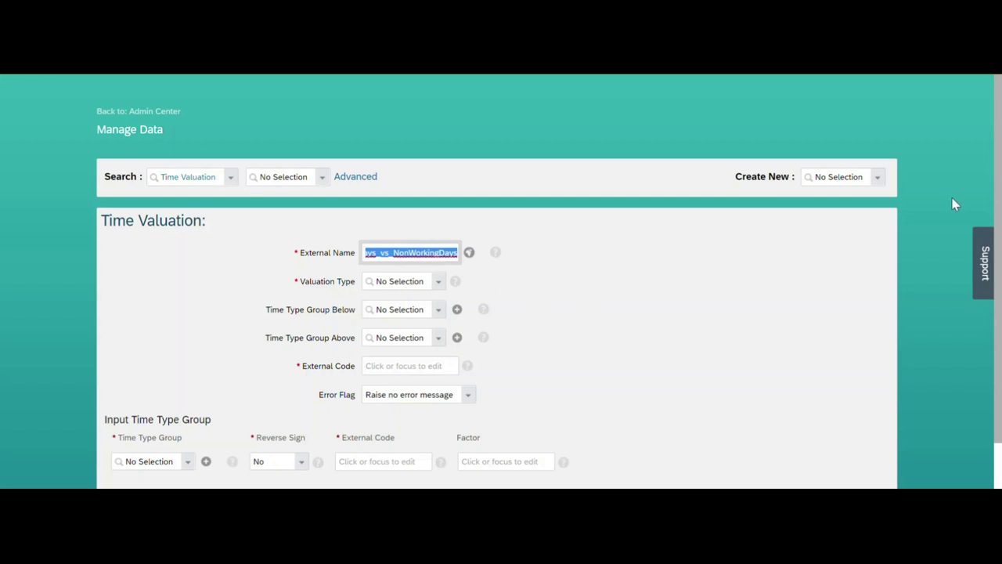
scroll(954, 203, "down", 2)
left_click(419, 317)
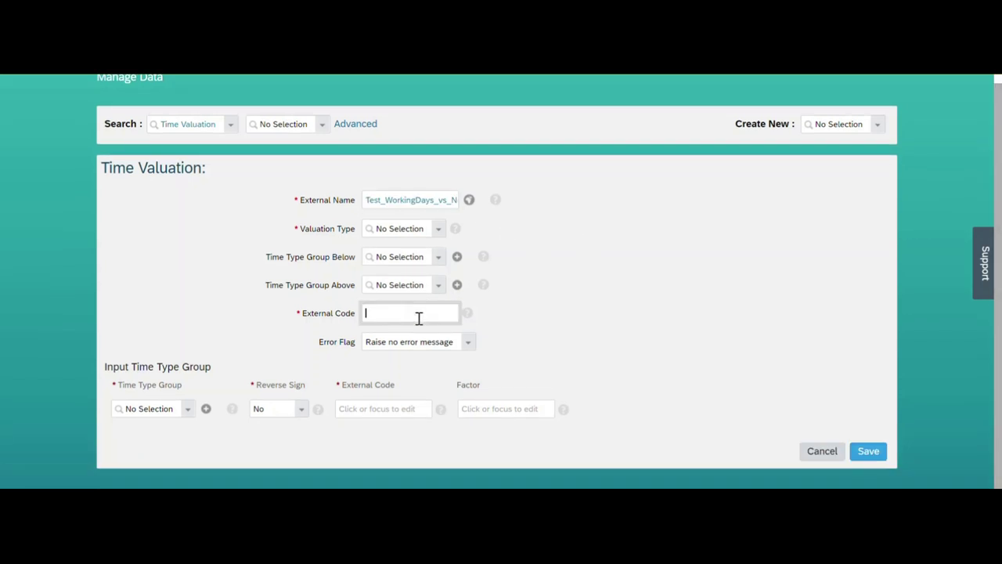
key("ctrl+v")
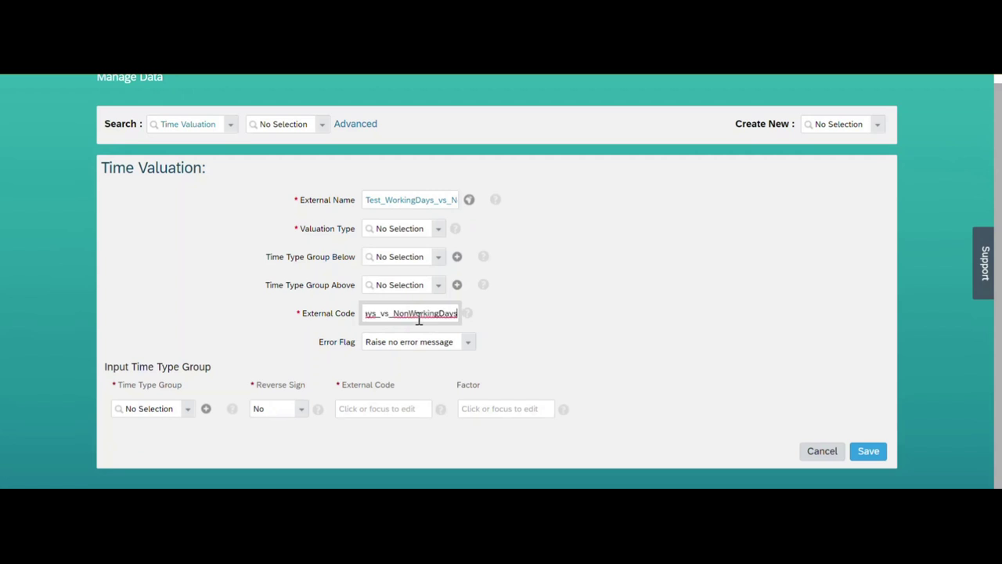
Set the valuation type to Filter Input Groups and the time records filter to Workday = YES (Workday_YES).
left_click(438, 231)
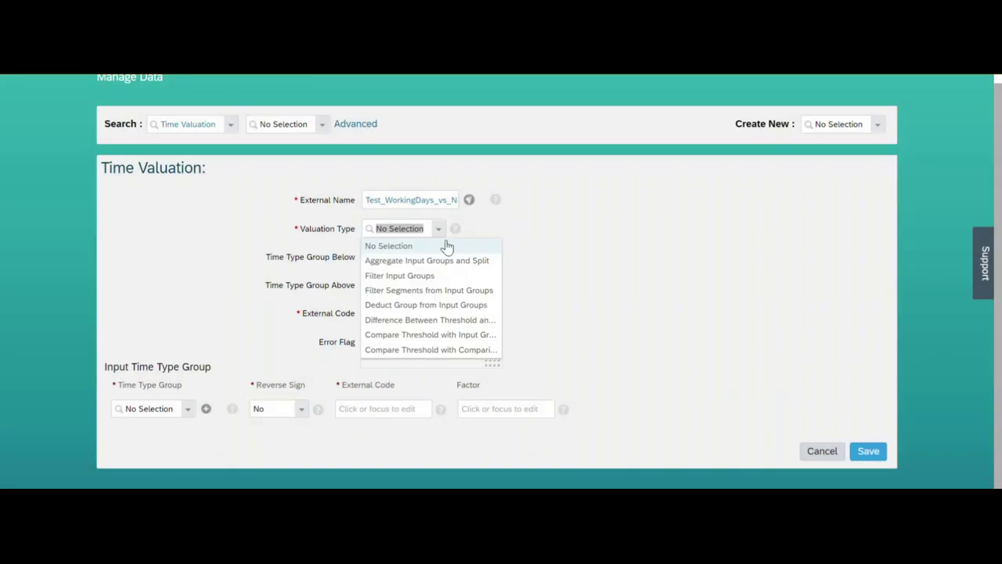
left_click(419, 277)
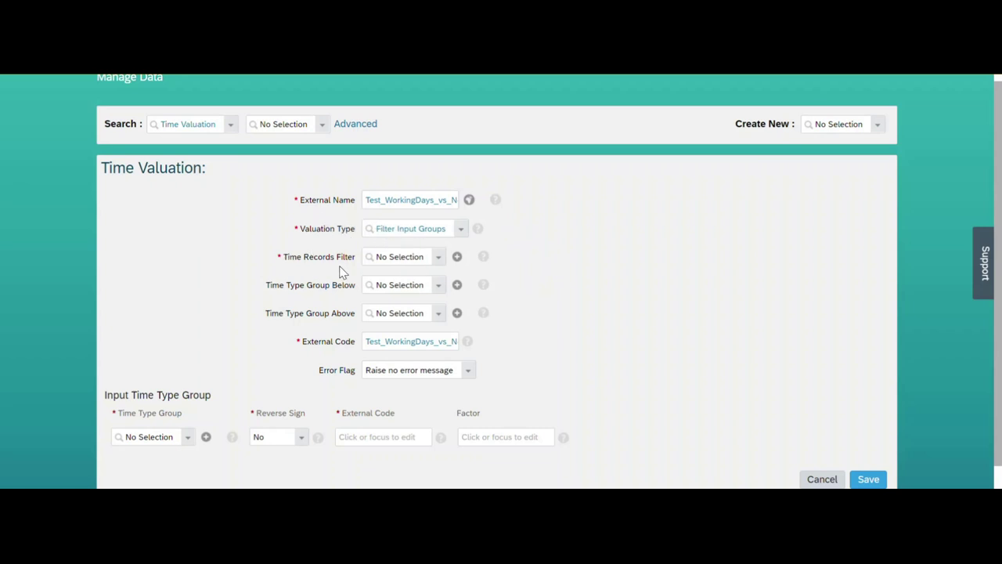
left_click(441, 258)
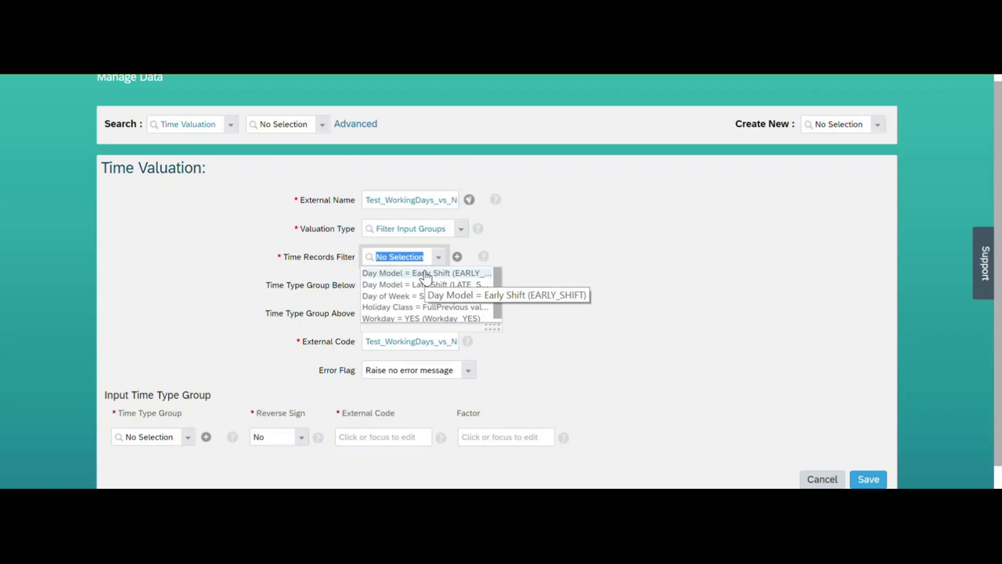
left_click(409, 318)
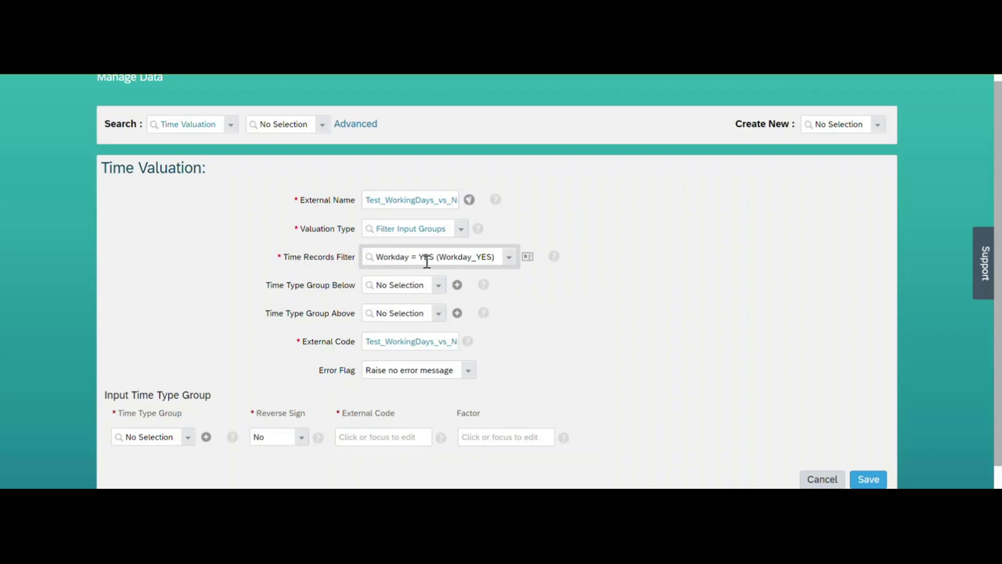
Examine the details of the Workday = YES time records filter, especially its Workday setting, and close them.
left_click(528, 259)
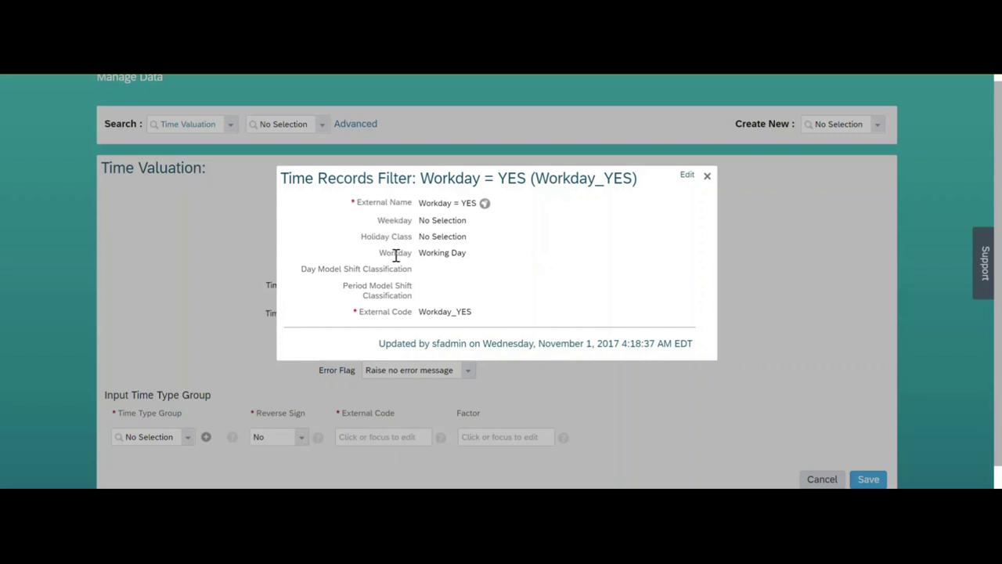
left_click_drag(379, 221, 453, 286)
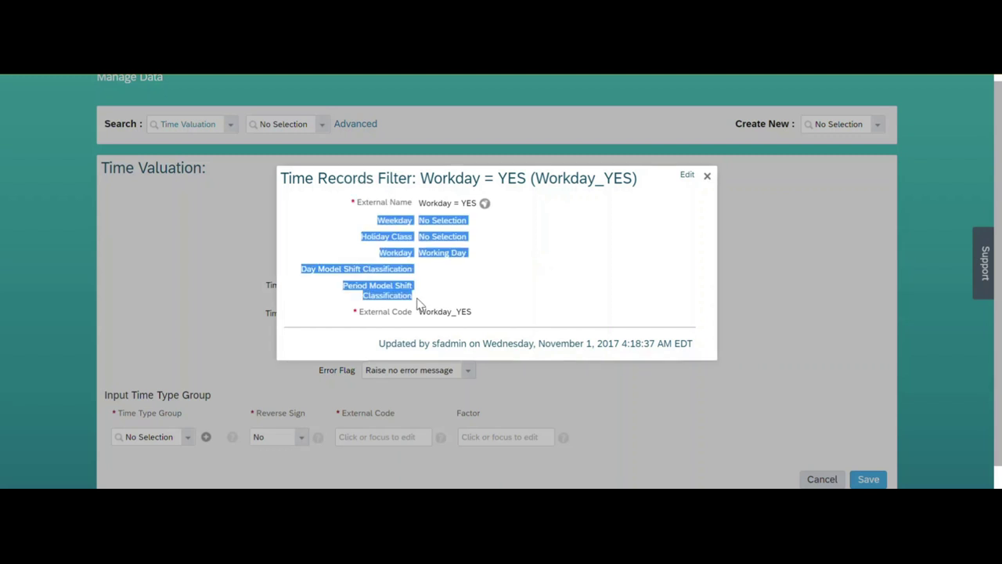
left_click(453, 288)
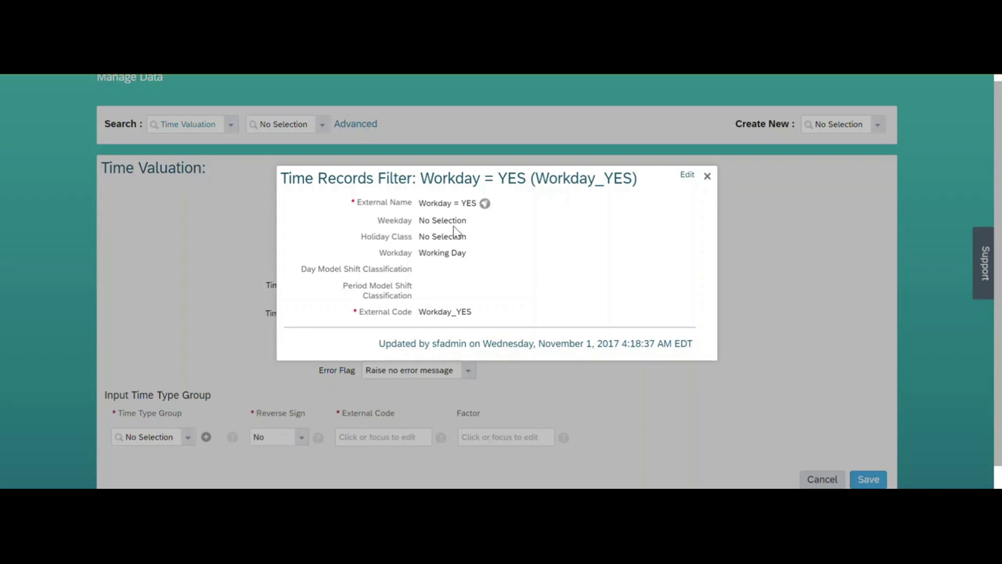
left_click_drag(466, 253, 420, 253)
left_click(708, 177)
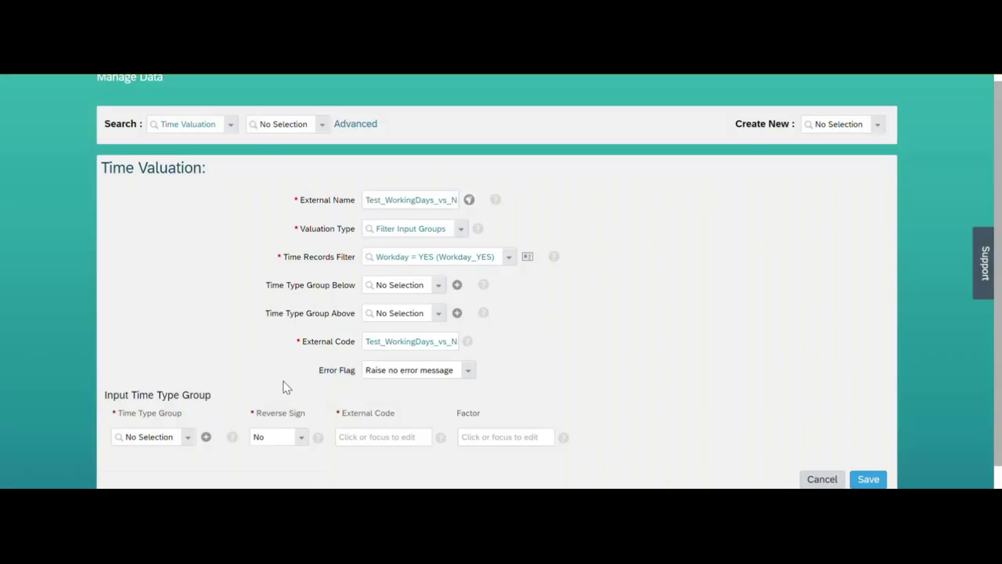
Copy Test_Overtime from the Notepad list and assign it as the input time type group of the time valuation.
left_click(188, 441)
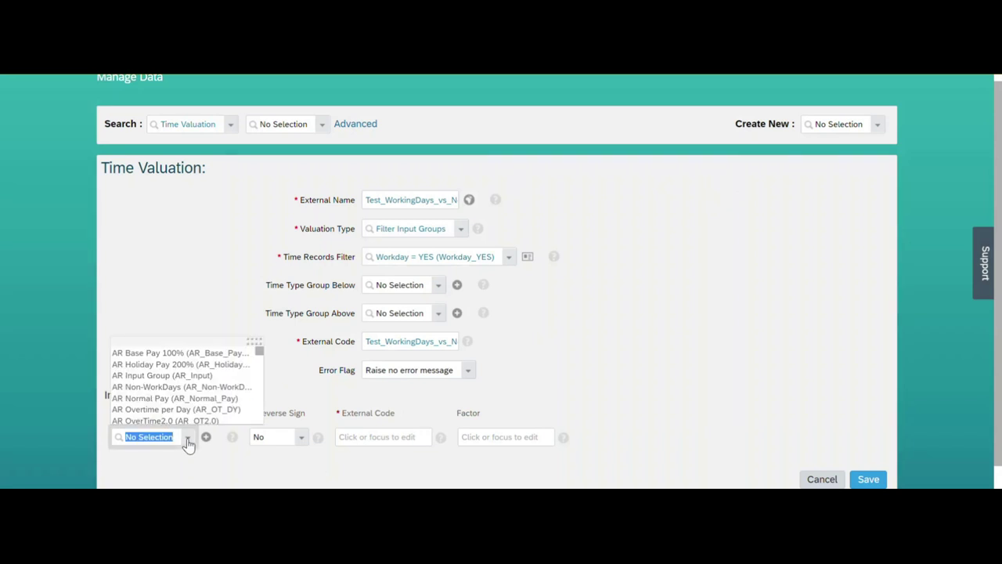
key("alt+Tab")
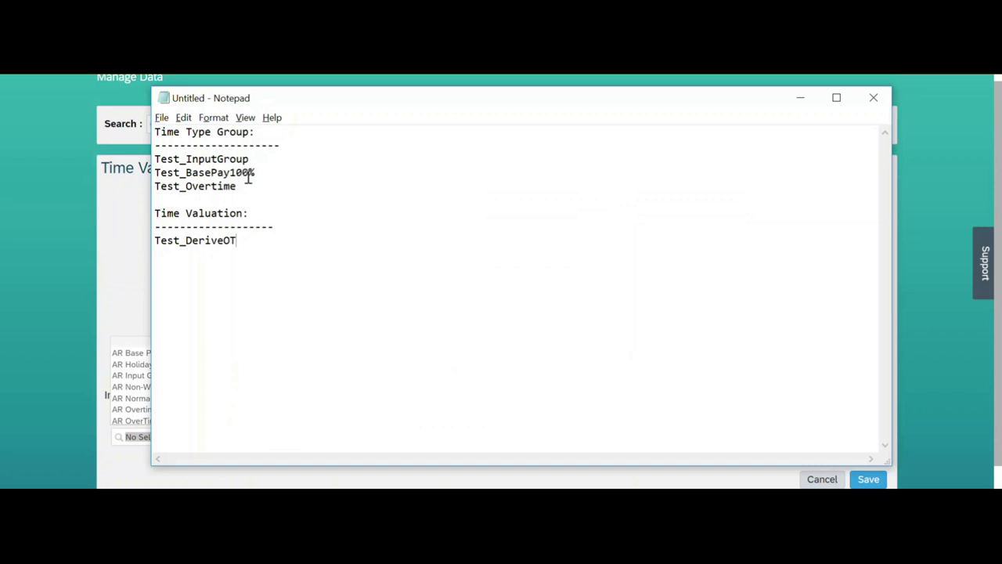
left_click_drag(241, 186, 144, 189)
key("ctrl+c")
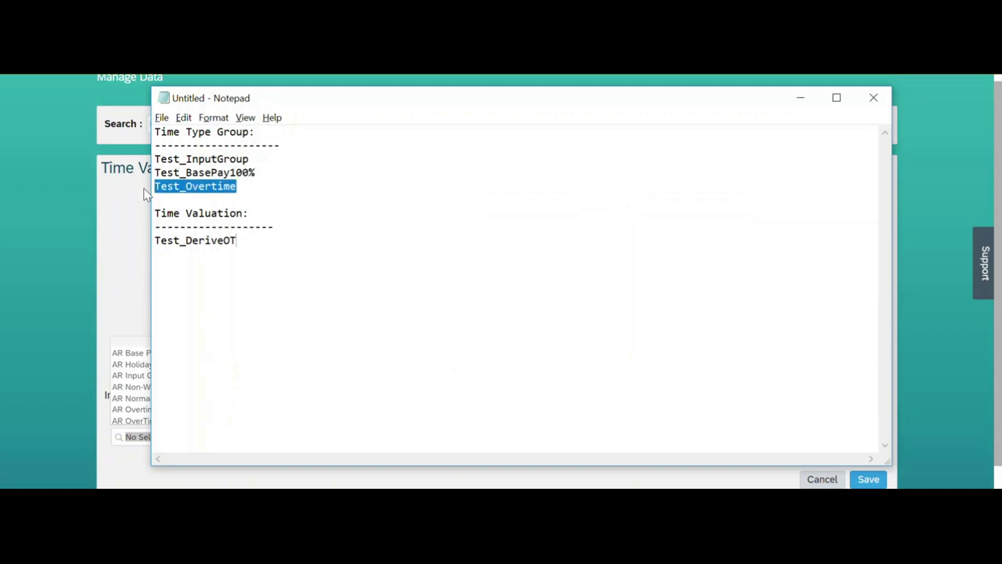
key("alt+Tab")
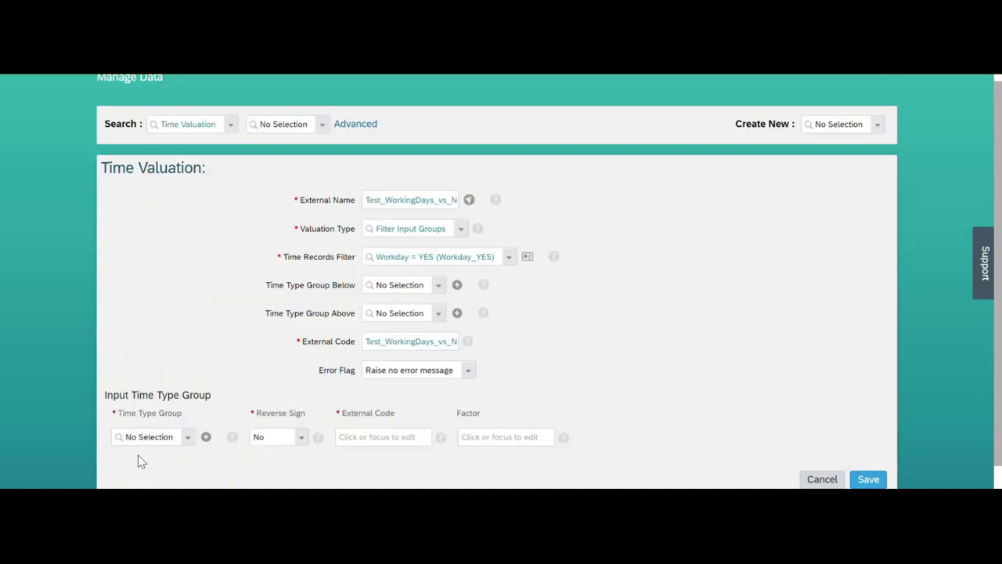
left_click(141, 436)
key("ctrl+v")
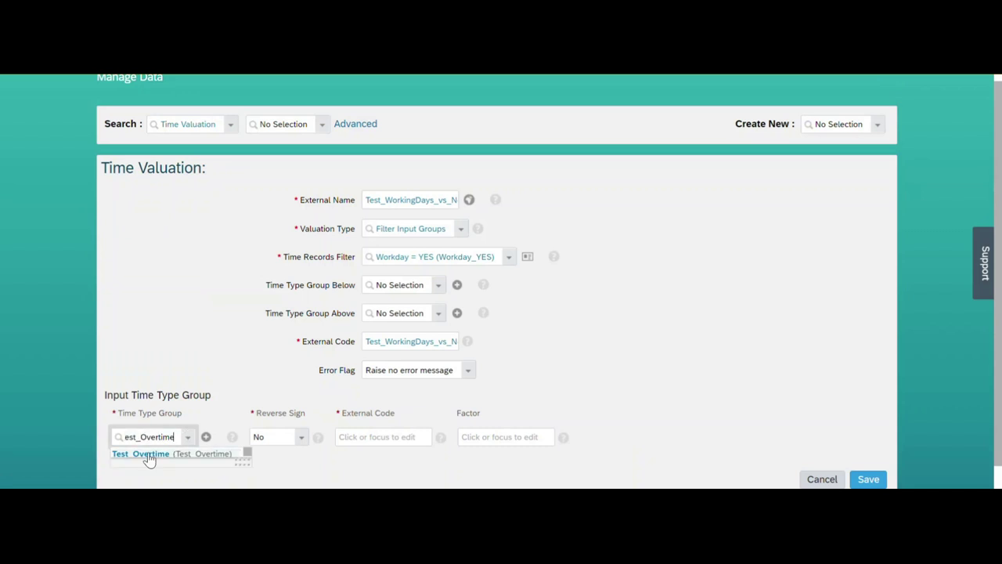
left_click(151, 455)
Enter Test_Overtime as the external code of the input time type group row.
left_click_drag(1000, 243, 1000, 292)
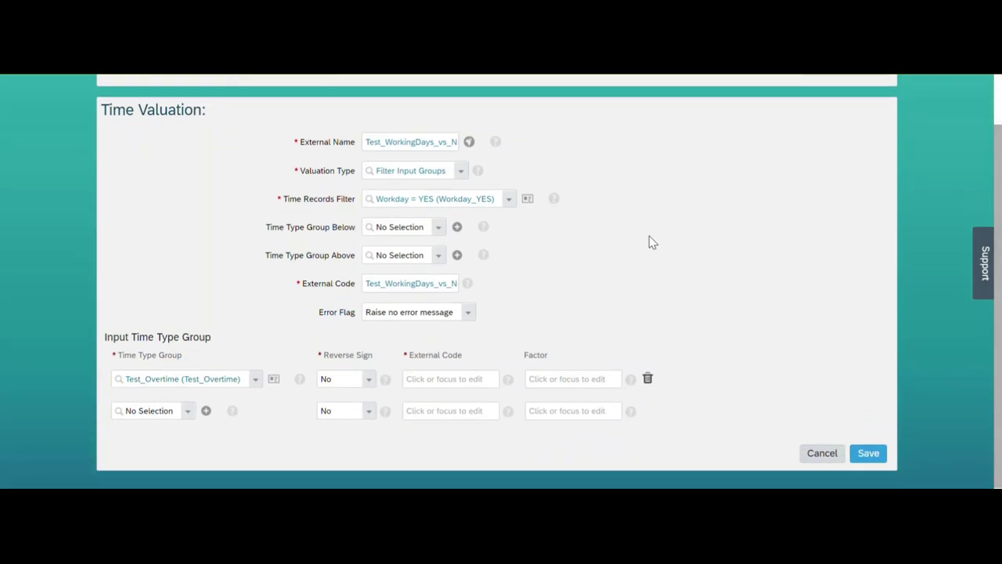
left_click(429, 376)
key("ctrl+v")
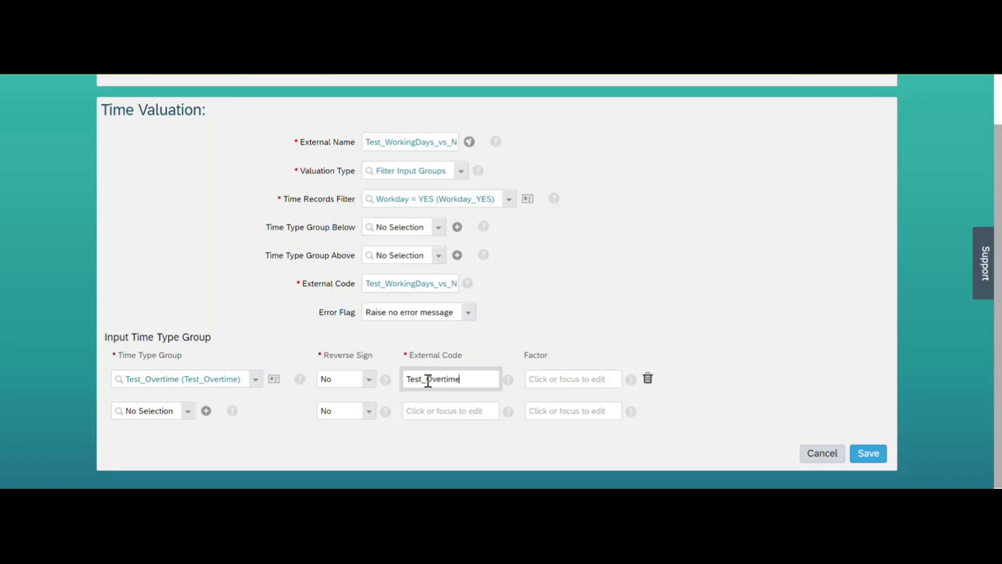
left_click(588, 300)
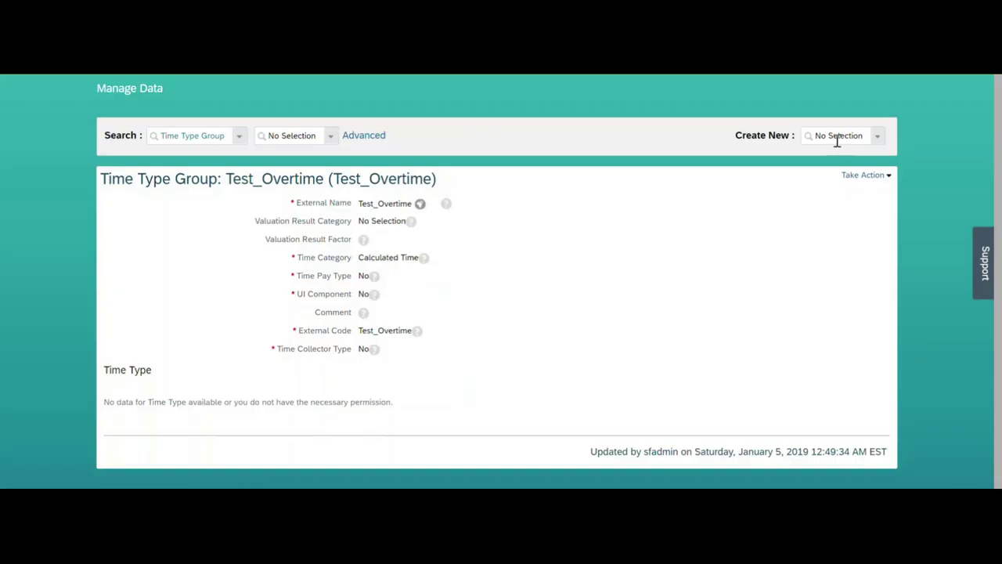
In the Manage Data page showing the Test_Overtime group, create a new Time Type Group with the external name Test_WorkingDays.
left_click(837, 135)
type("time ty")
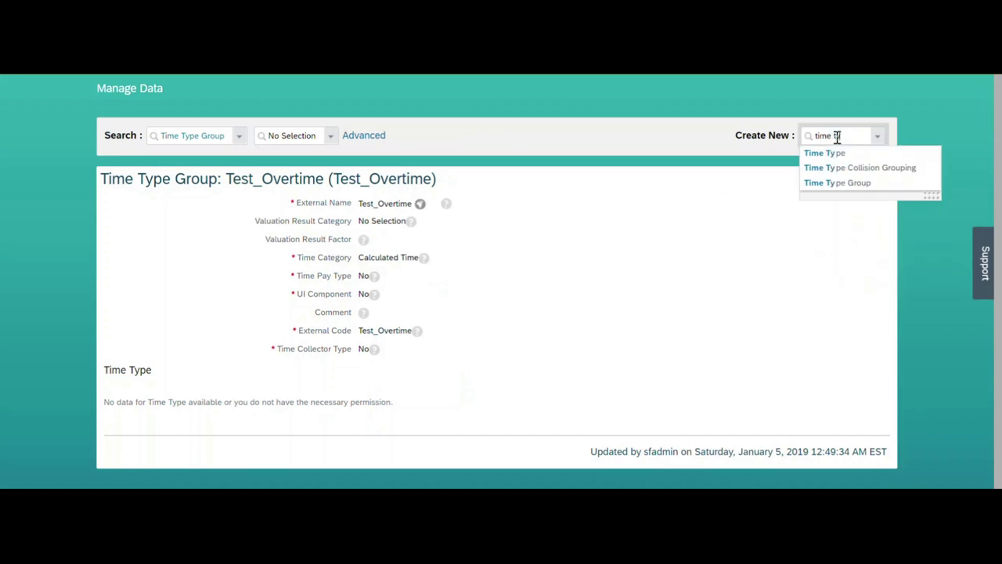
left_click(834, 182)
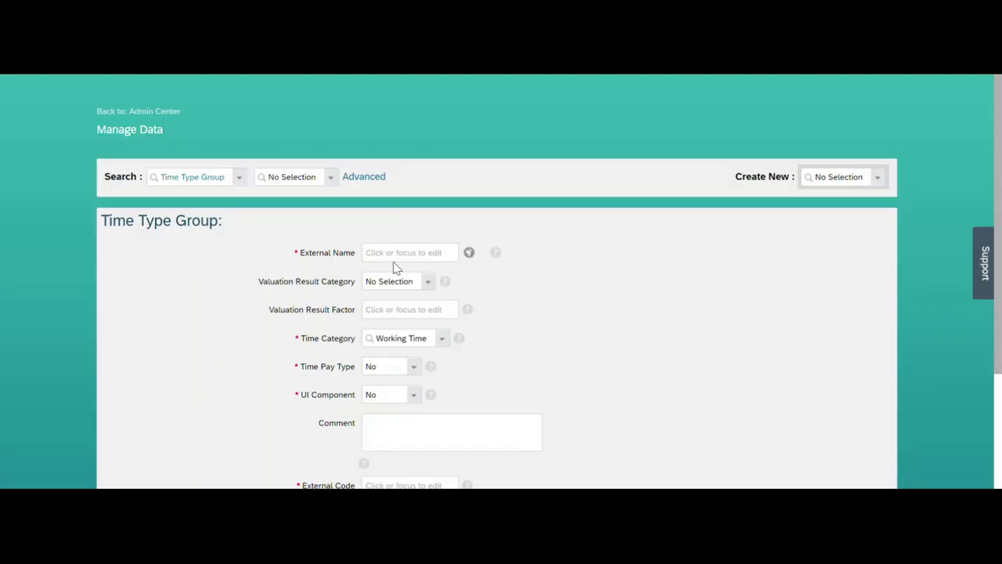
left_click(393, 252)
type("Test")
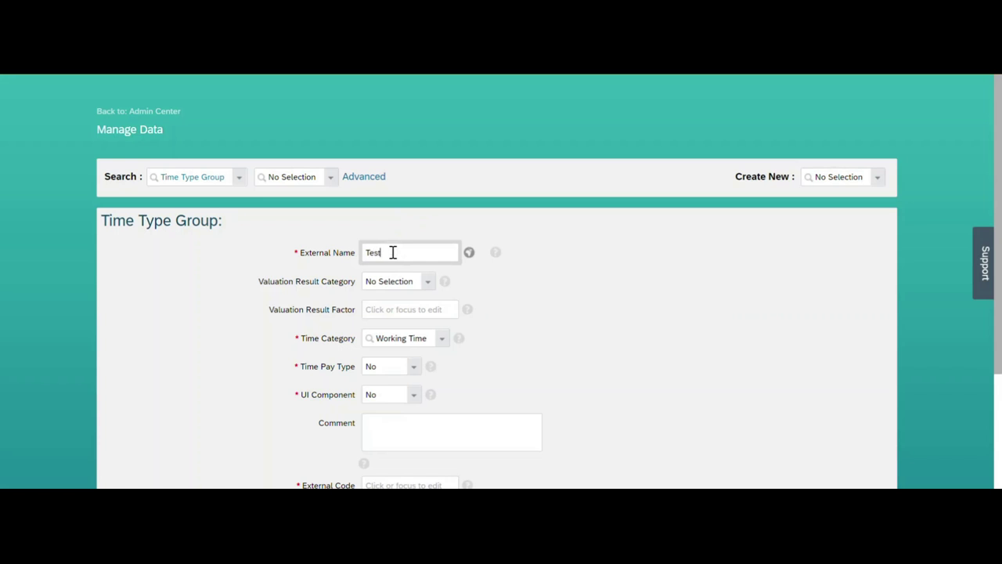
type("_")
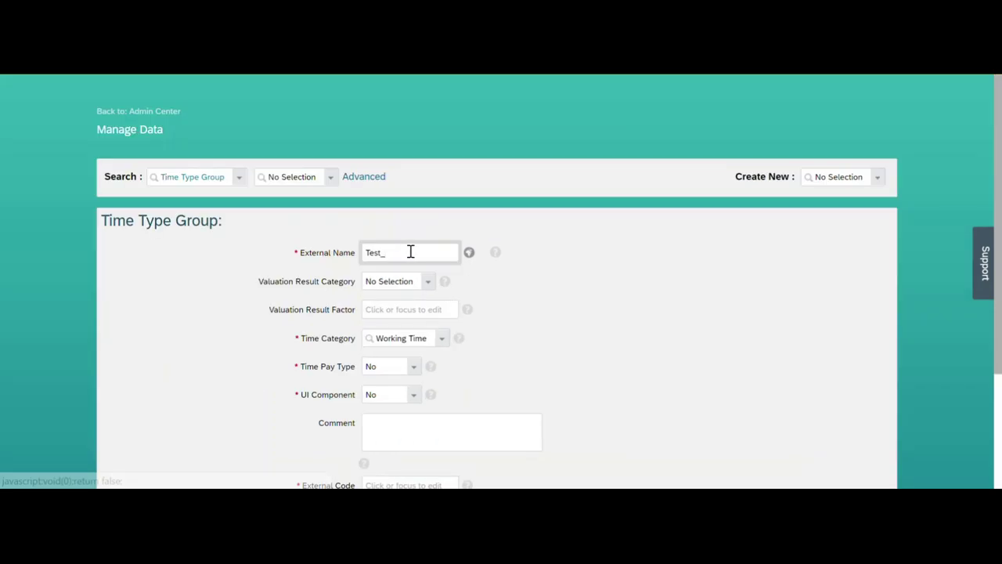
type("Wo")
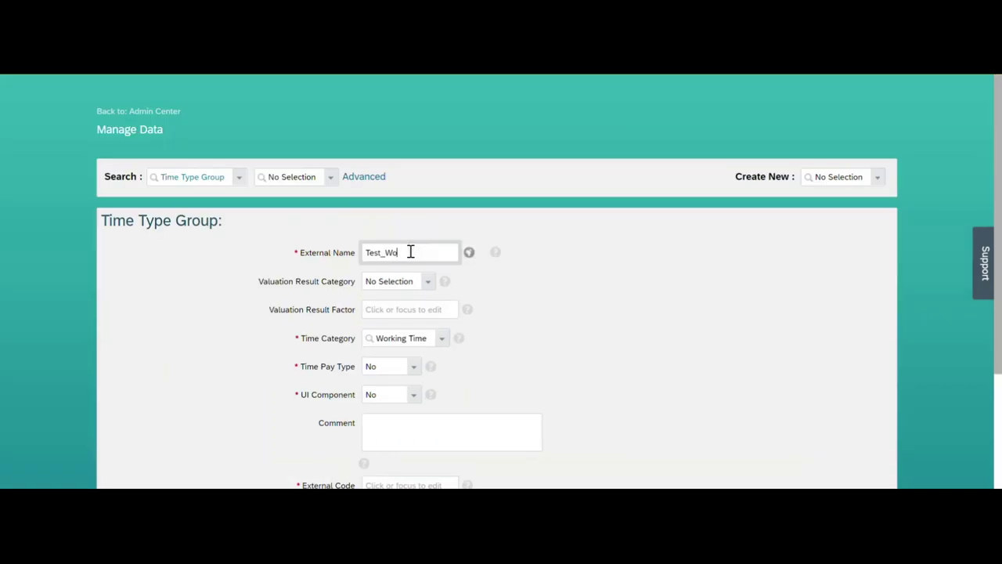
type("rkingDays")
Copy the external name Test_WorkingDays into the new time type group's External Code.
key("ctrl+a")
key("ctrl+c")
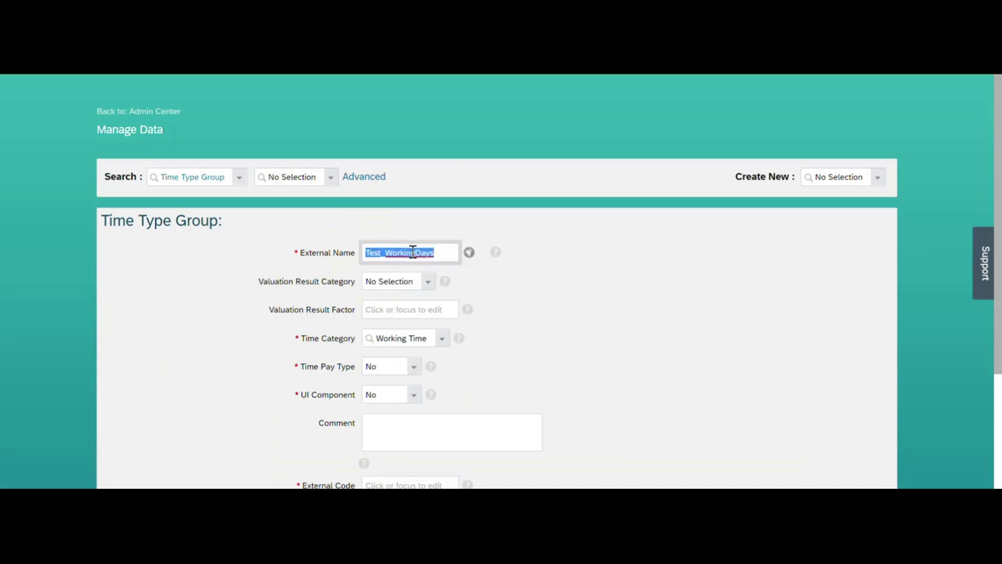
left_click(397, 483)
key("ctrl+v")
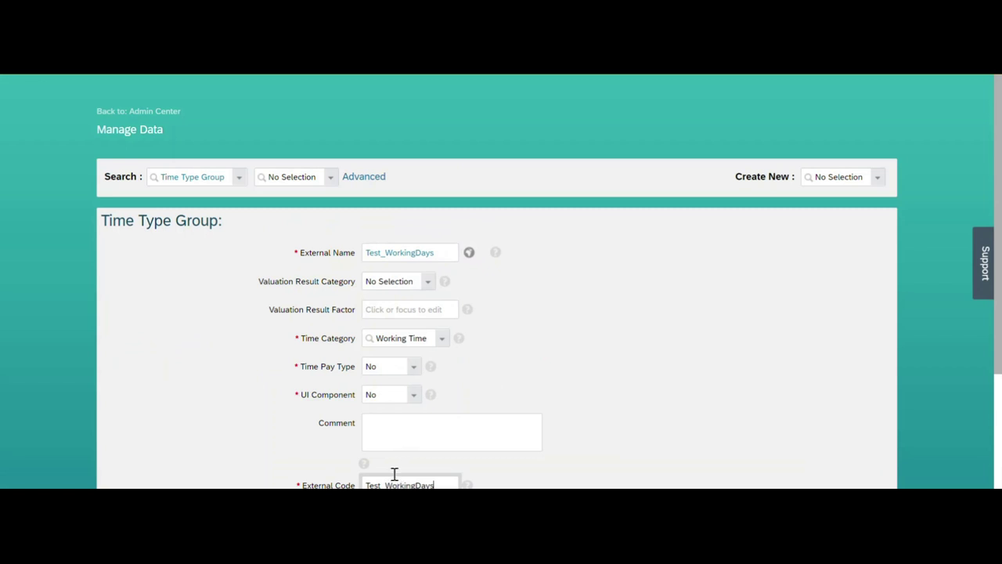
Set the time category to Calculated Time and save the Test_WorkingDays time type group.
left_click(444, 343)
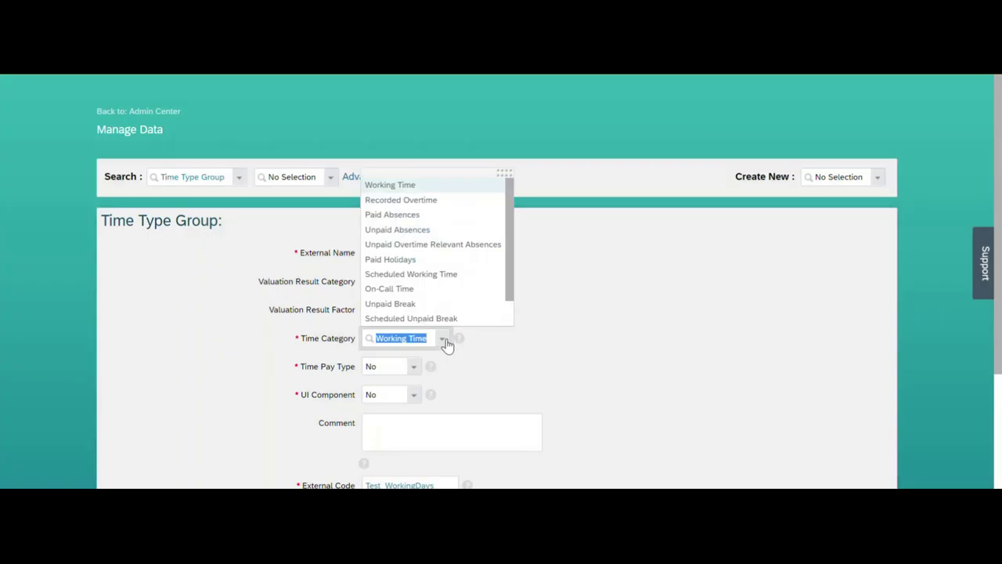
scroll(442, 321, "down", 1)
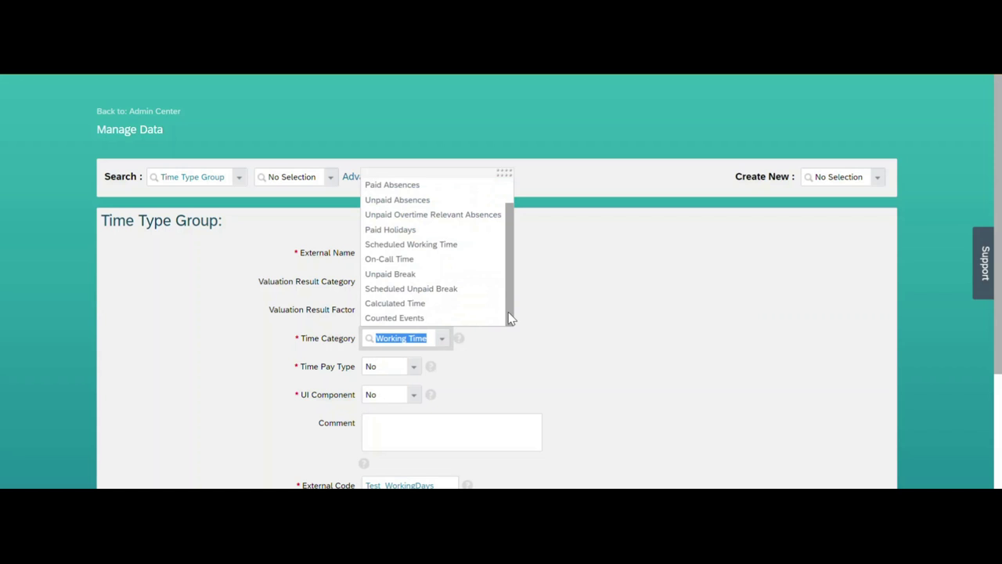
left_click(440, 309)
scroll(936, 290, "down", 3)
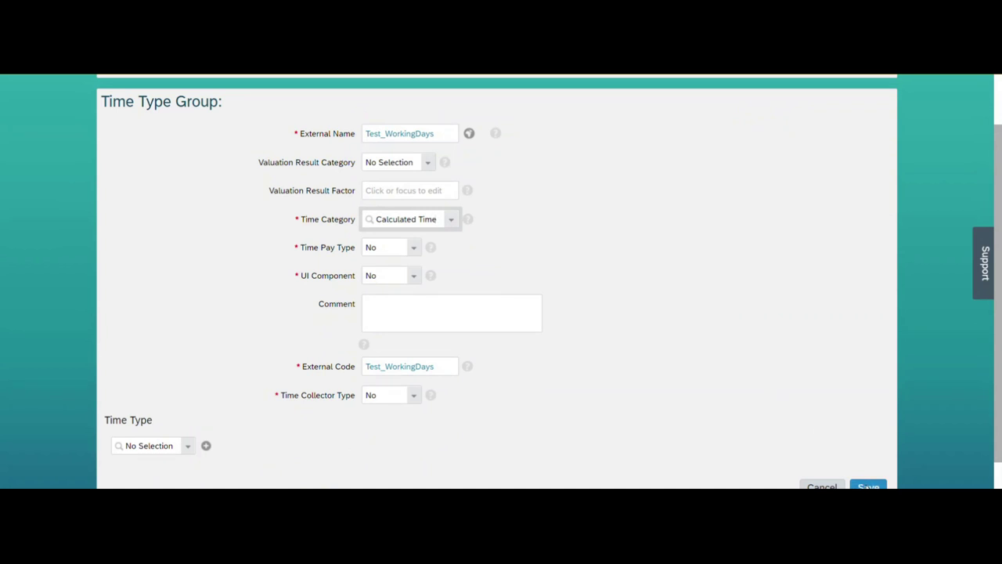
left_click(867, 486)
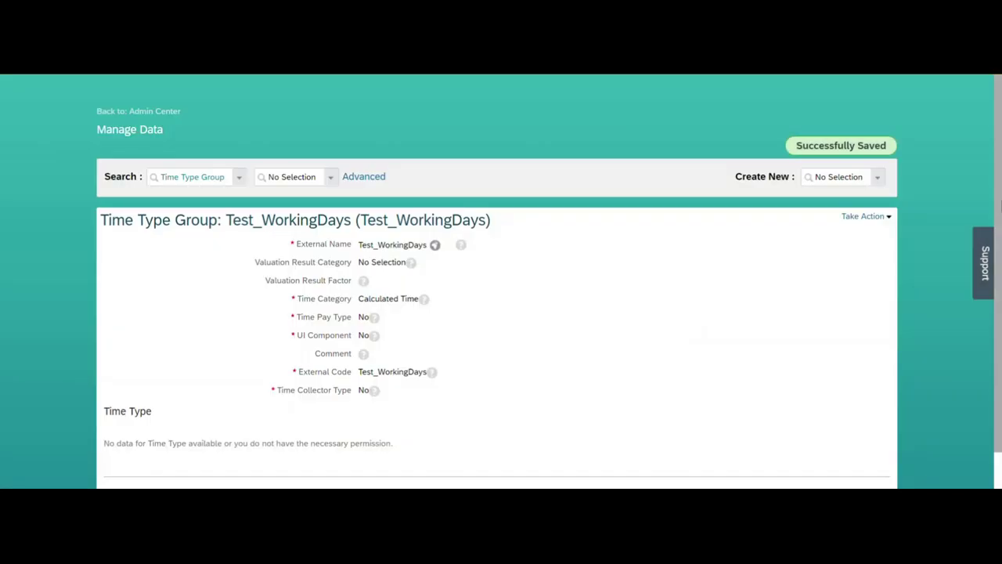
Copy the name Test_WorkingDays from the saved record and add it below Test_Overtime in the Notepad list of time type groups.
left_click_drag(1000, 203, 1000, 239)
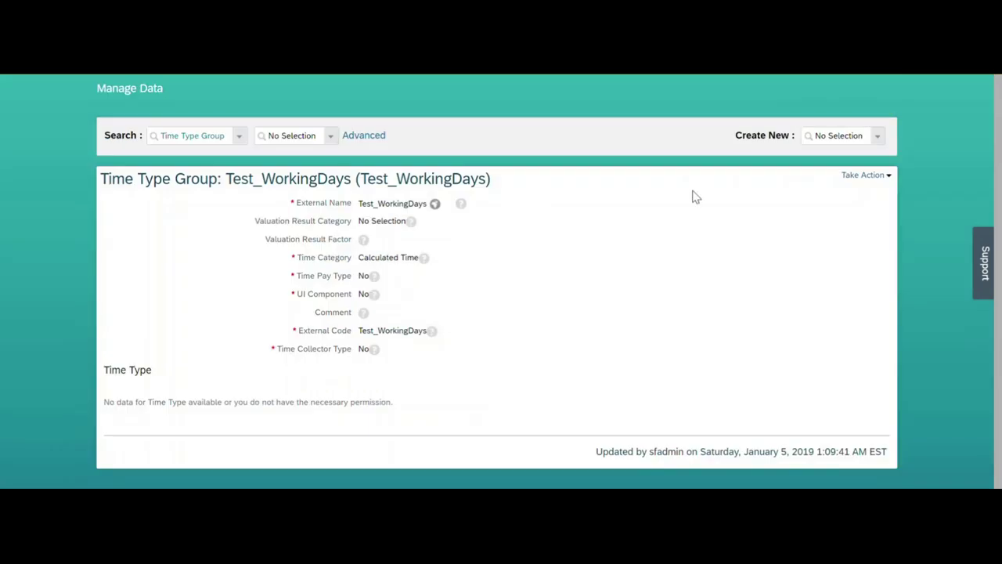
left_click(820, 137)
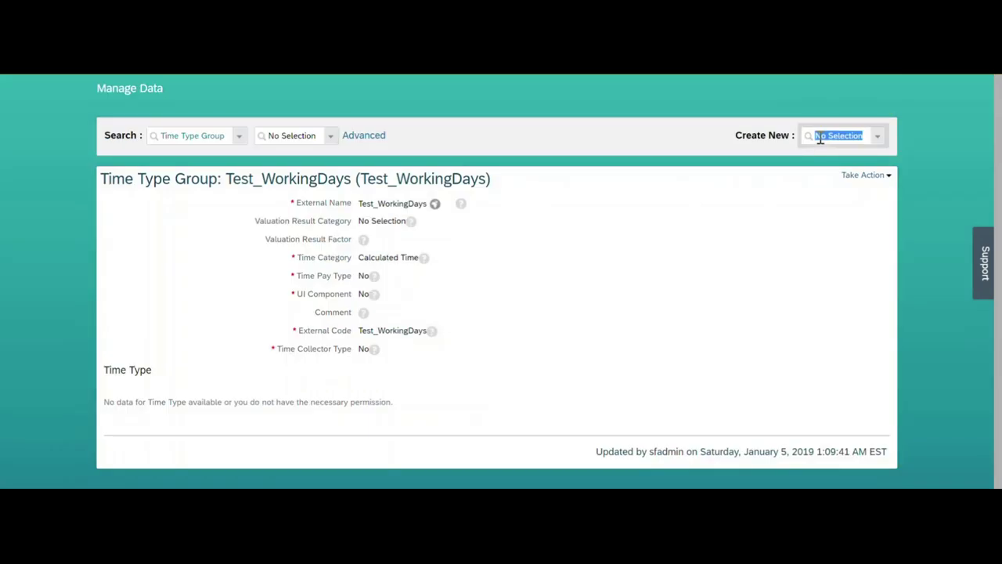
left_click_drag(361, 179, 488, 182)
key("ctrl+c")
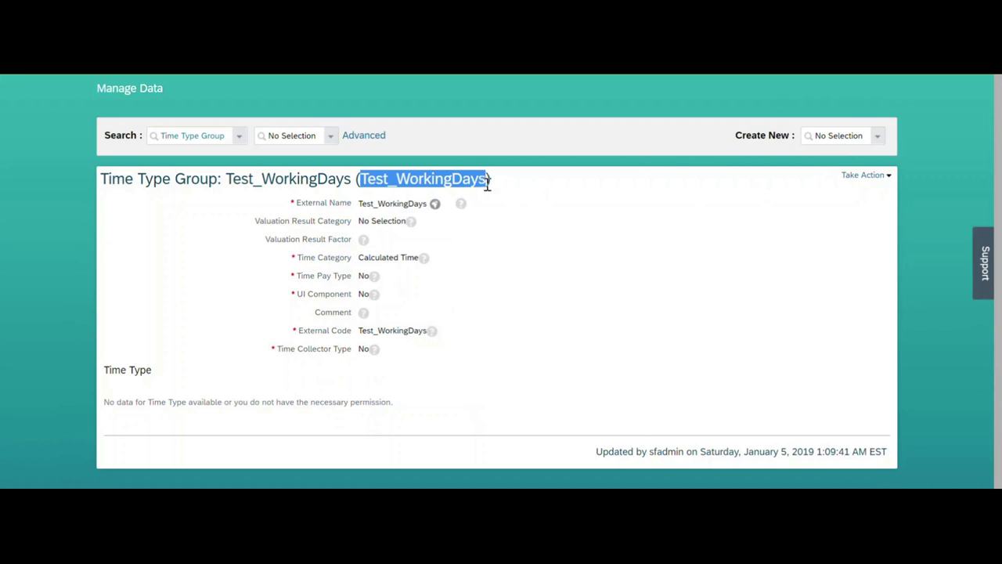
left_click(368, 501)
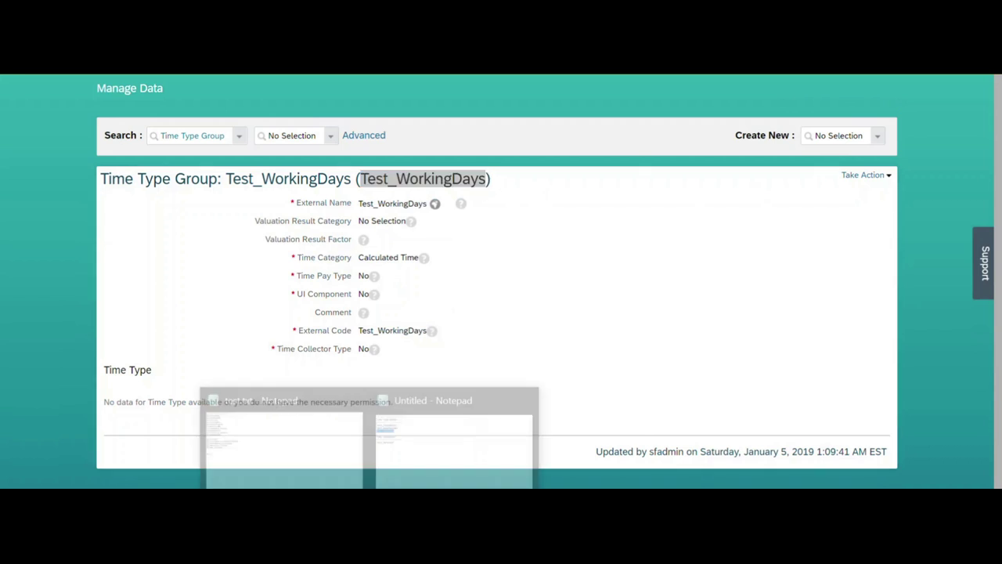
left_click(405, 463)
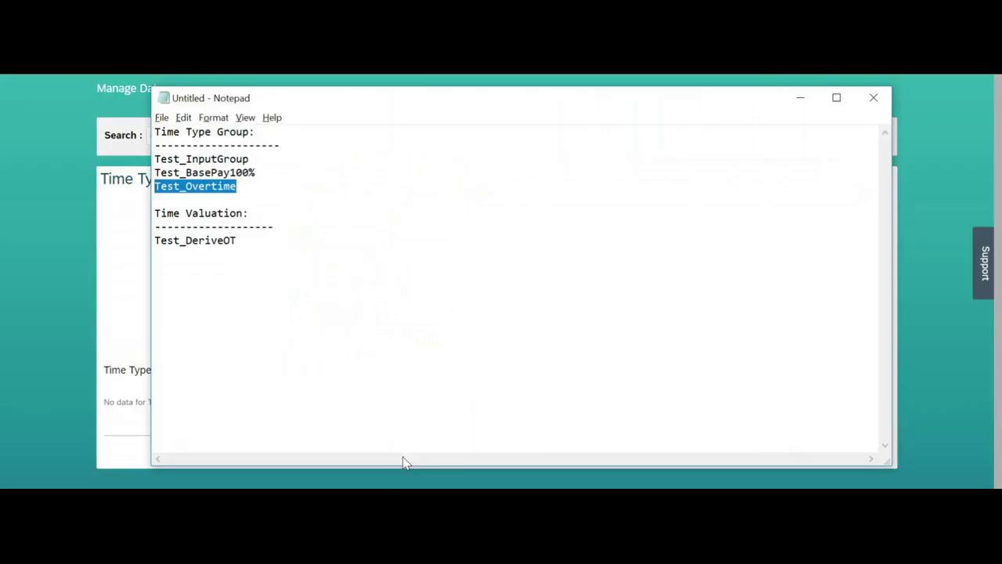
left_click(250, 190)
key("Return")
key("ctrl+v")
key("alt+Tab")
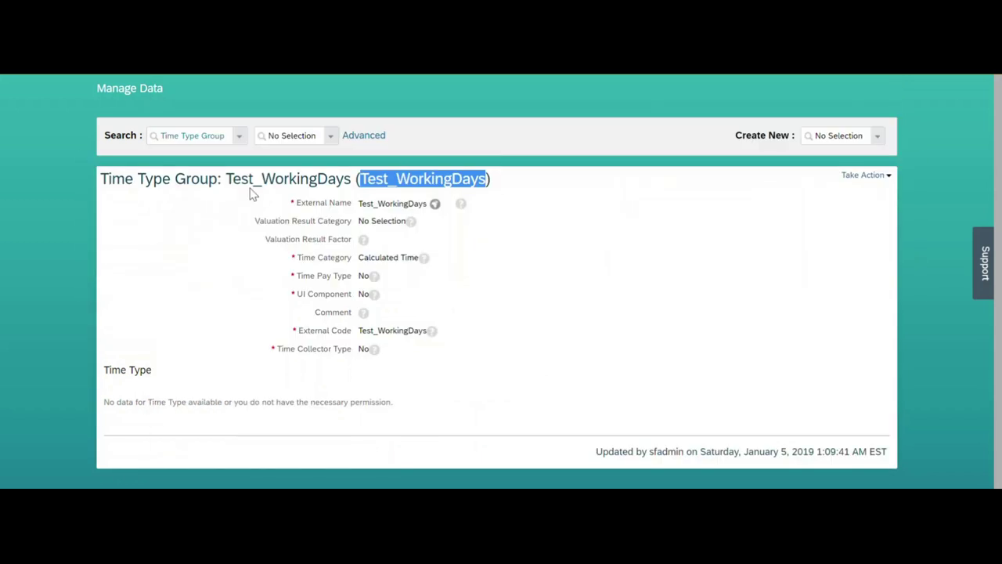
In Manage Data, create a new Time Type Group with the external name Test_NonWorkingDays.
left_click(847, 131)
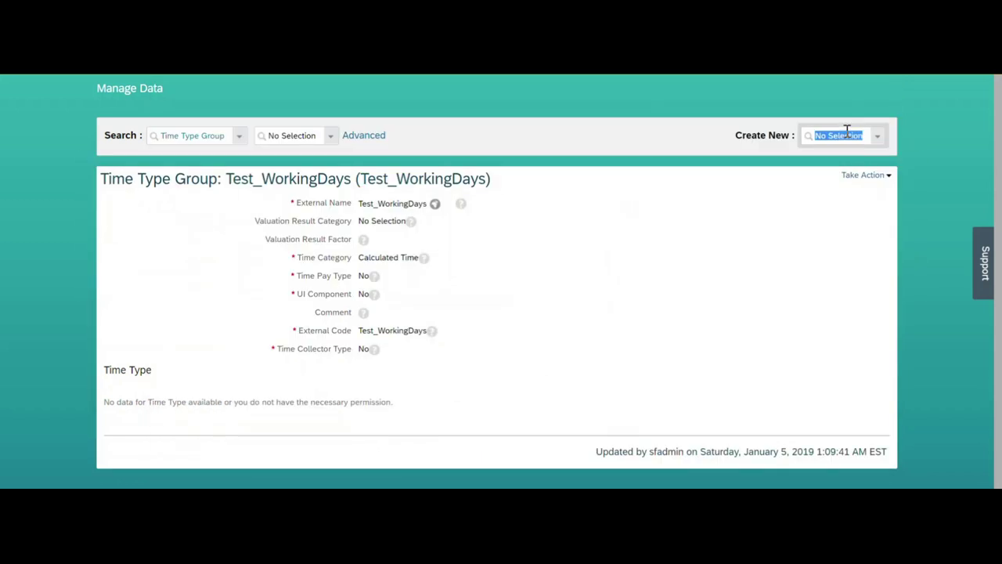
type("time ty")
left_click(841, 182)
left_click(405, 252)
key("ctrl+v")
left_click(385, 254)
type("Non")
Copy the external name Test_NonWorkingDays into the new time type group's External Code.
key("ctrl+a")
key("ctrl+c")
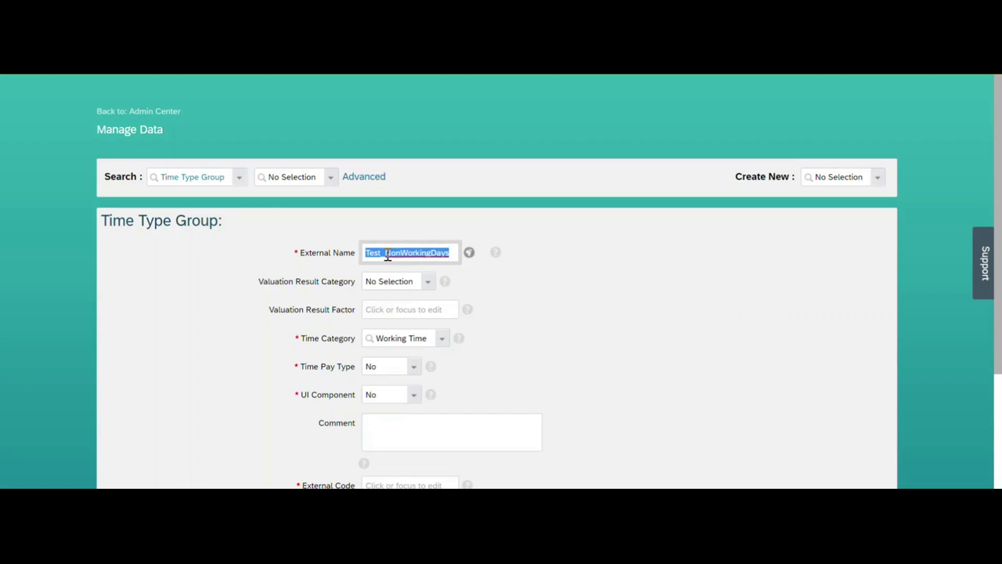
scroll(489, 194, "down", 2)
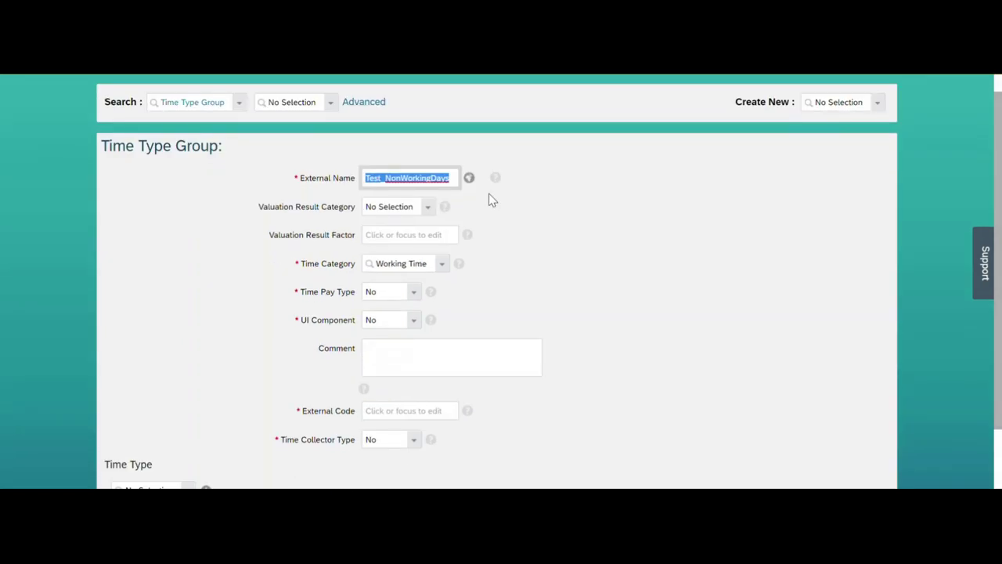
left_click(389, 412)
key("ctrl+v")
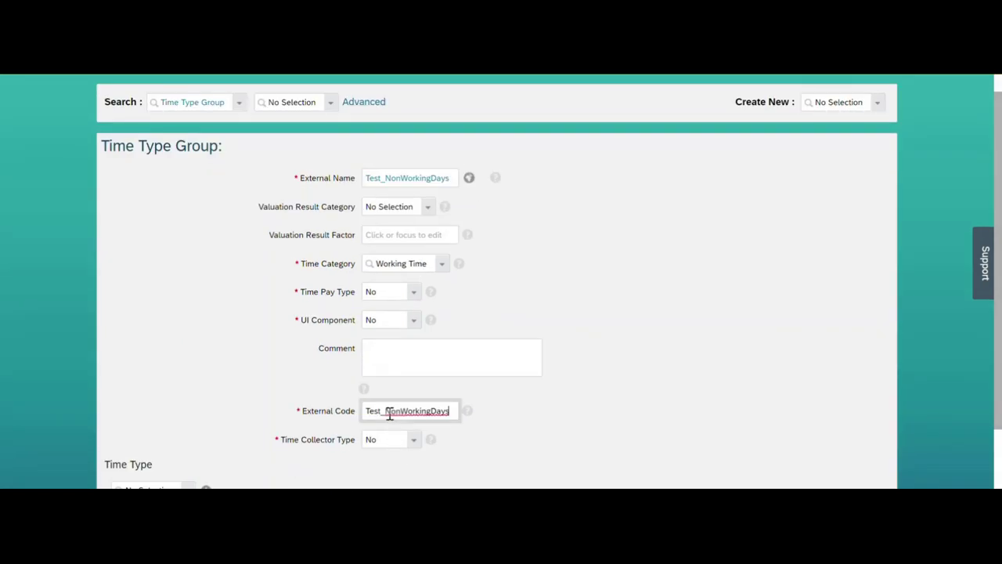
Set the time category to Calculated Time and save the Test_NonWorkingDays time type group.
left_click(442, 265)
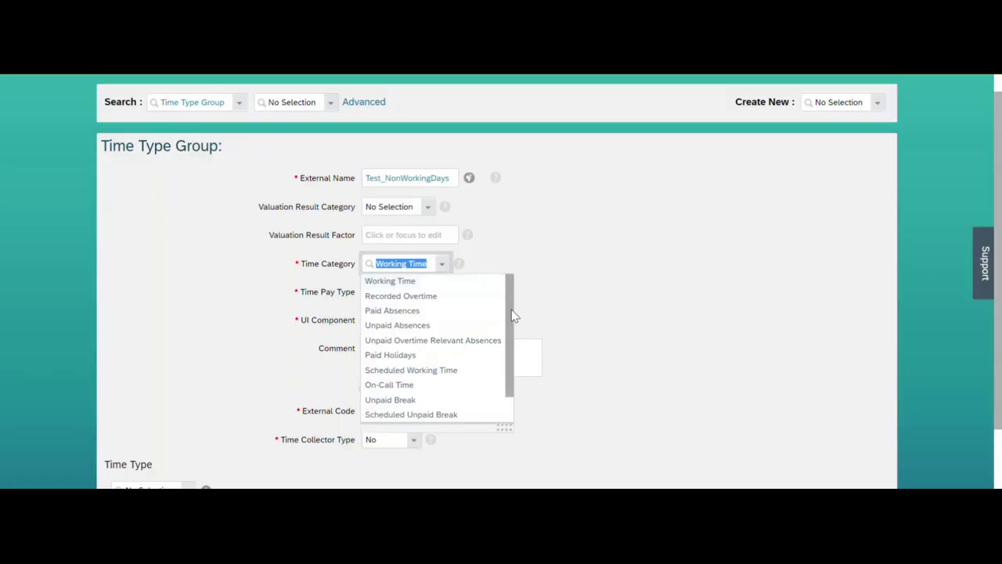
scroll(512, 313, "down", 2)
left_click(421, 407)
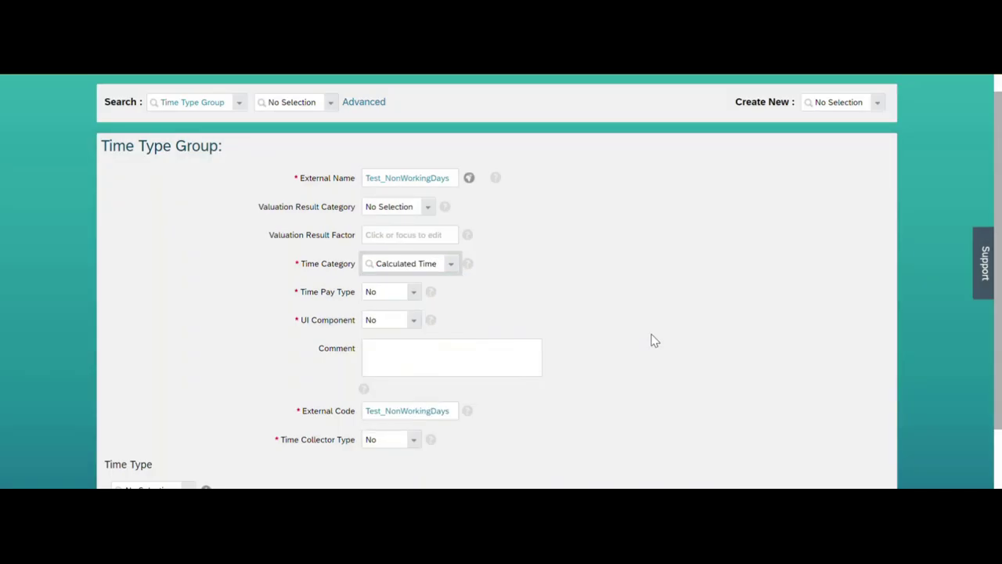
scroll(995, 346, "down", 1)
left_click(873, 457)
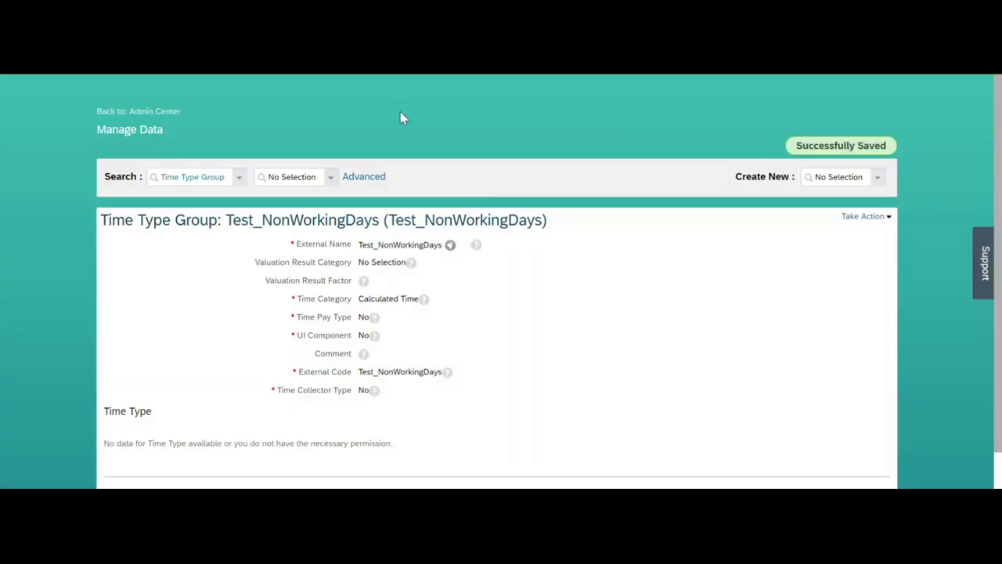
Add Test_NonWorkingDays below Test_WorkingDays in the Notepad list, and switch to the open Time Valuation form.
key("alt+Tab")
key("Return")
key("ctrl+v")
key("alt+Tab")
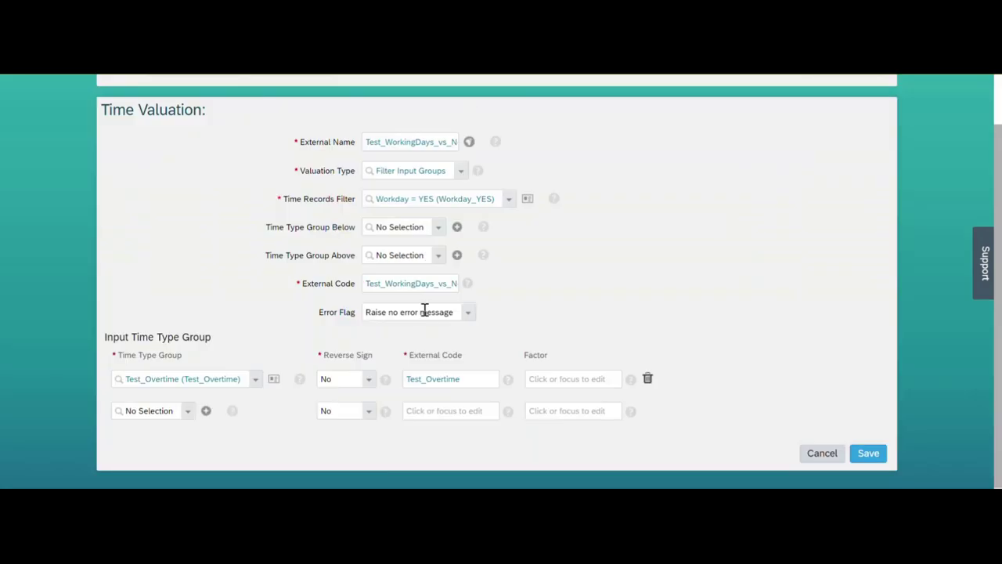
Set the time valuation's Time Type Group Above to Test_NonWorkingDays.
left_click(424, 310)
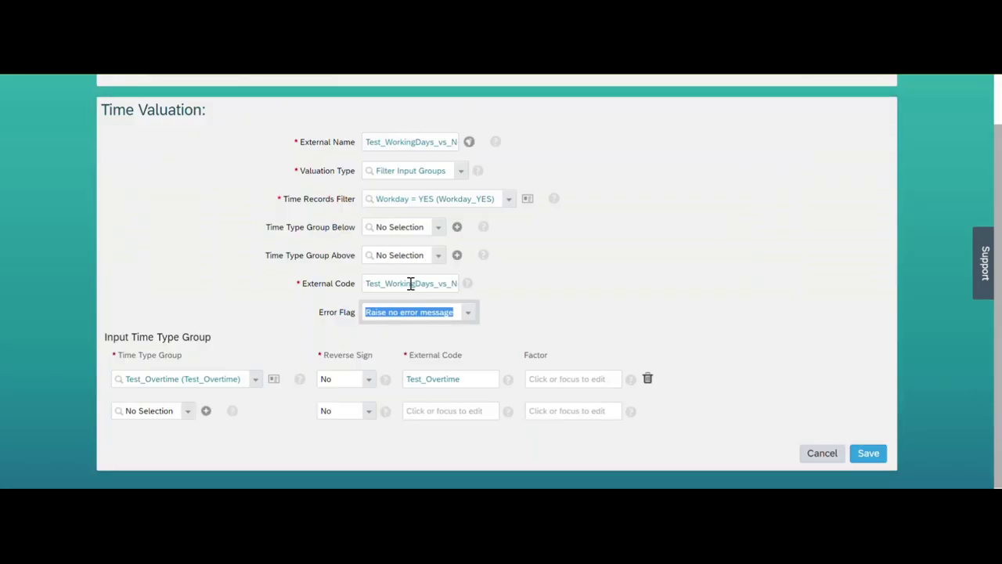
left_click(383, 253)
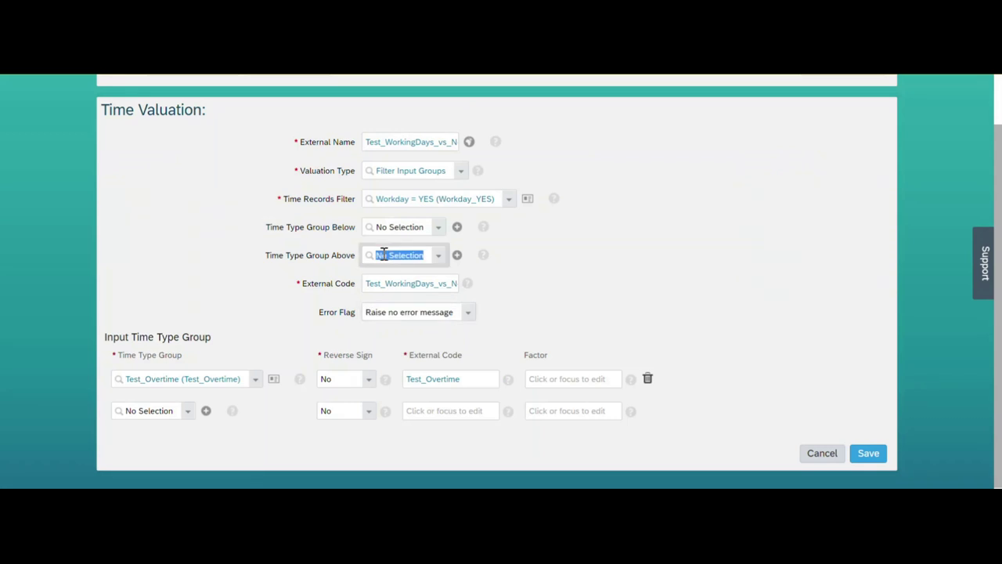
type("NonWorking")
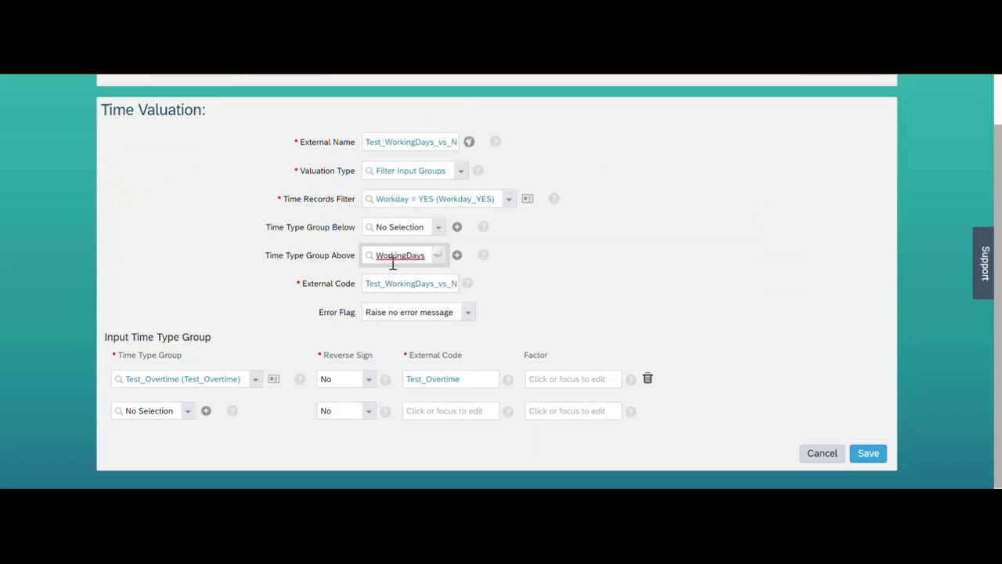
left_click(396, 271)
Copy Test_WorkingDays from the Notepad list into the valuation's Time Type Group Below, and save the time valuation.
key("alt+Tab")
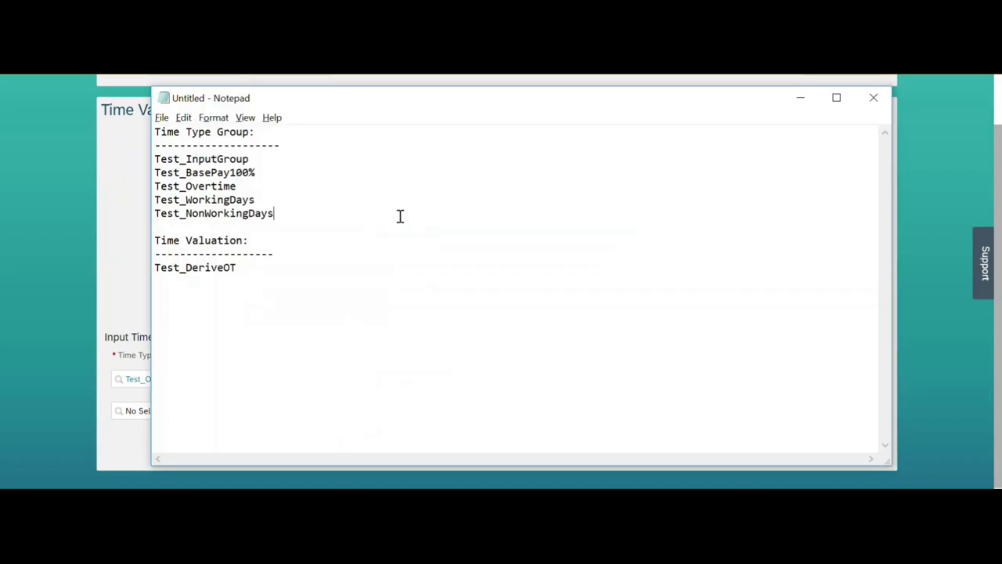
left_click_drag(253, 201, 153, 202)
key("alt+Tab")
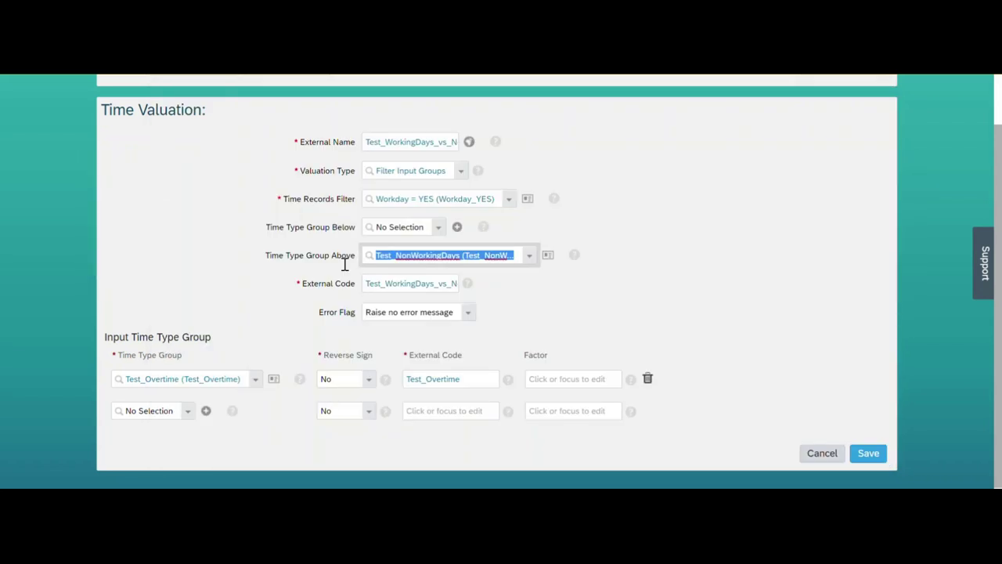
left_click(402, 226)
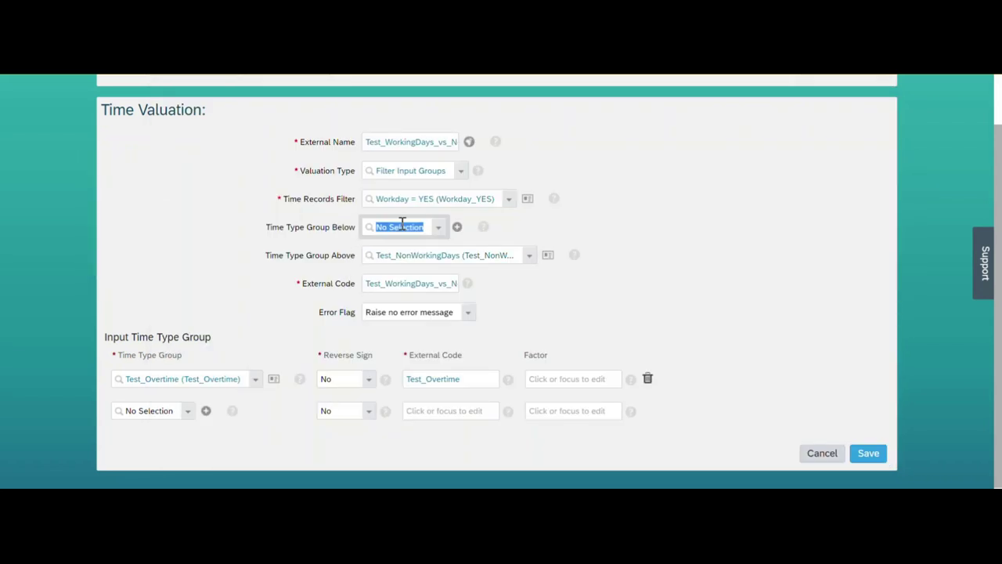
key("ctrl+v")
left_click(408, 246)
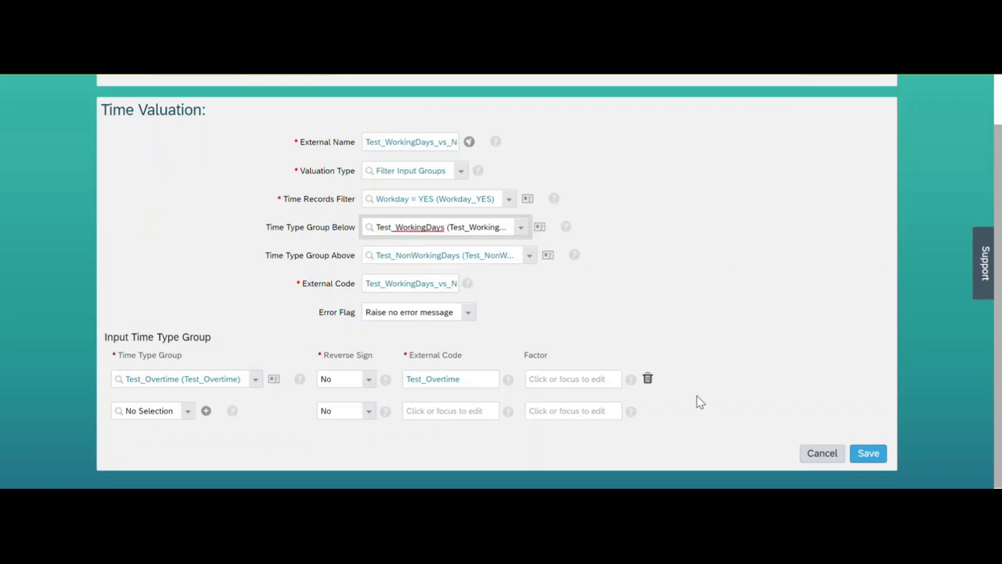
left_click(869, 455)
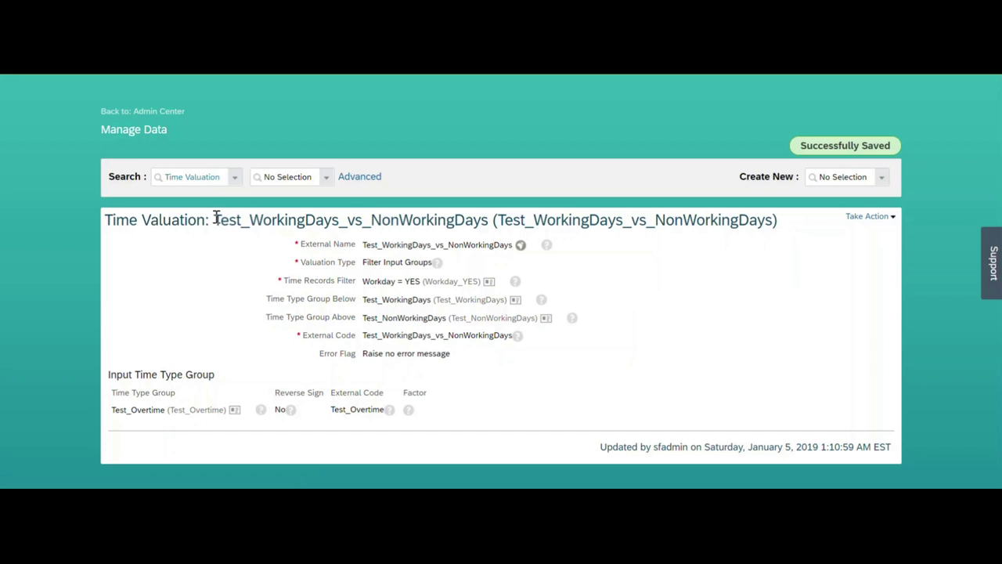
Add the saved valuation's name, Test_WorkingDays_vs_NonWorkingDays, below Test_DeriveOT in the Notepad list of time valuations.
left_click_drag(217, 219, 488, 225)
key("ctrl+c")
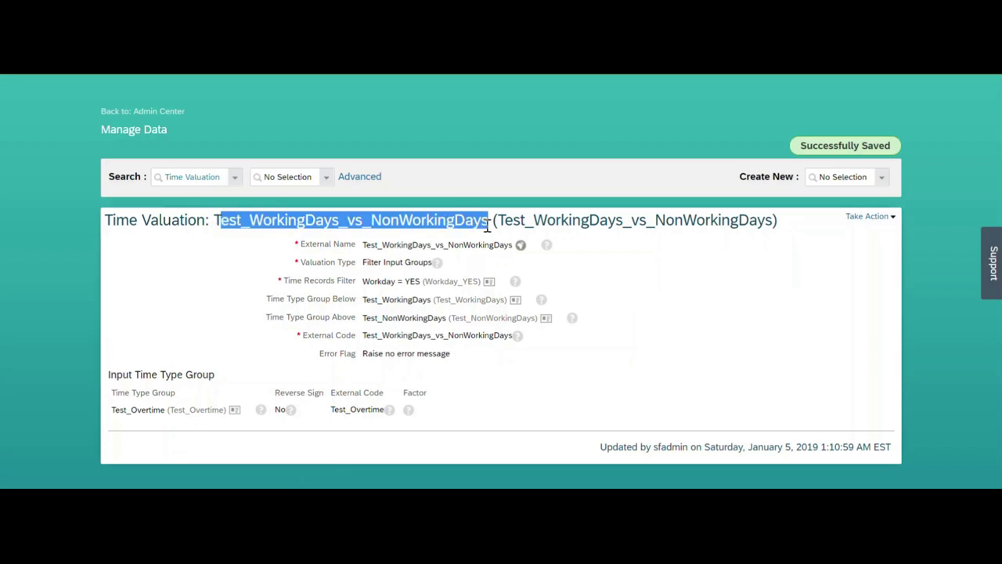
key("alt+Tab")
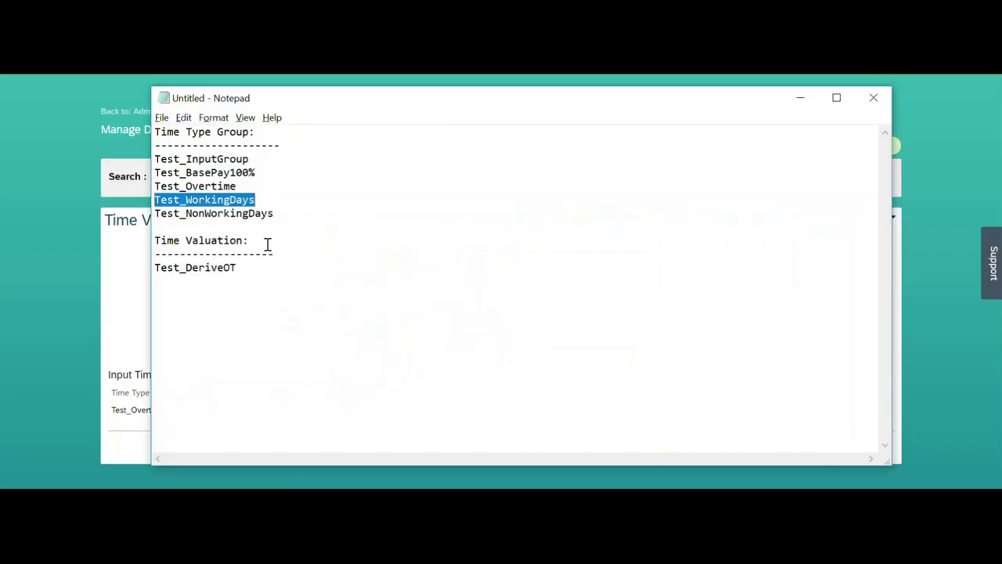
left_click(260, 266)
key("Return")
key("ctrl+v")
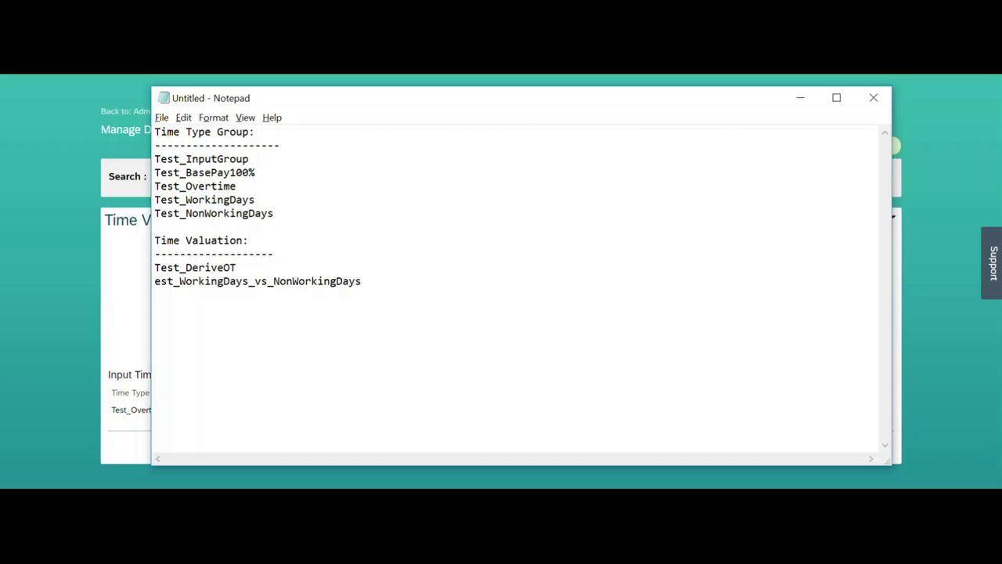
left_click(155, 282)
type("T")
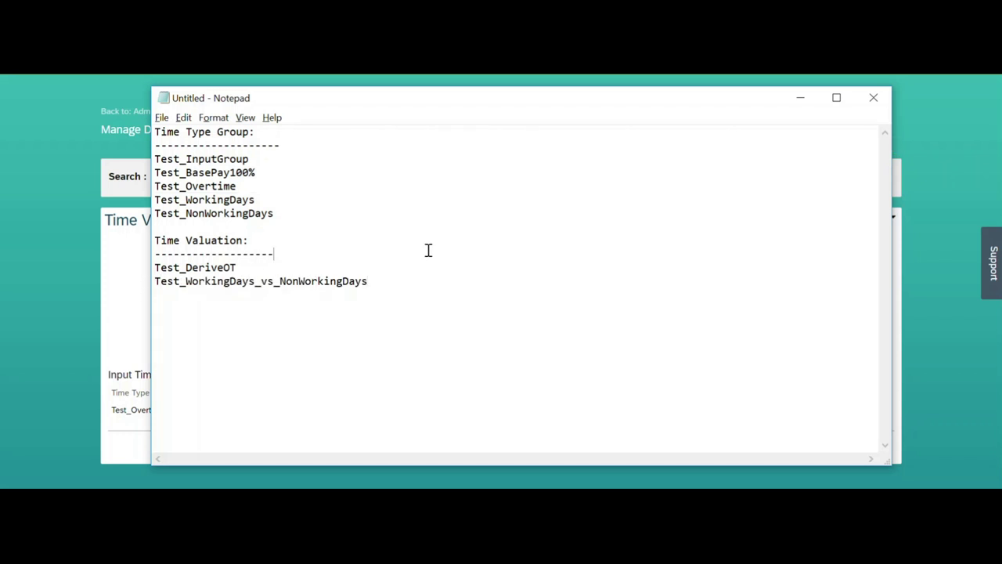
left_click_drag(256, 200, 185, 201)
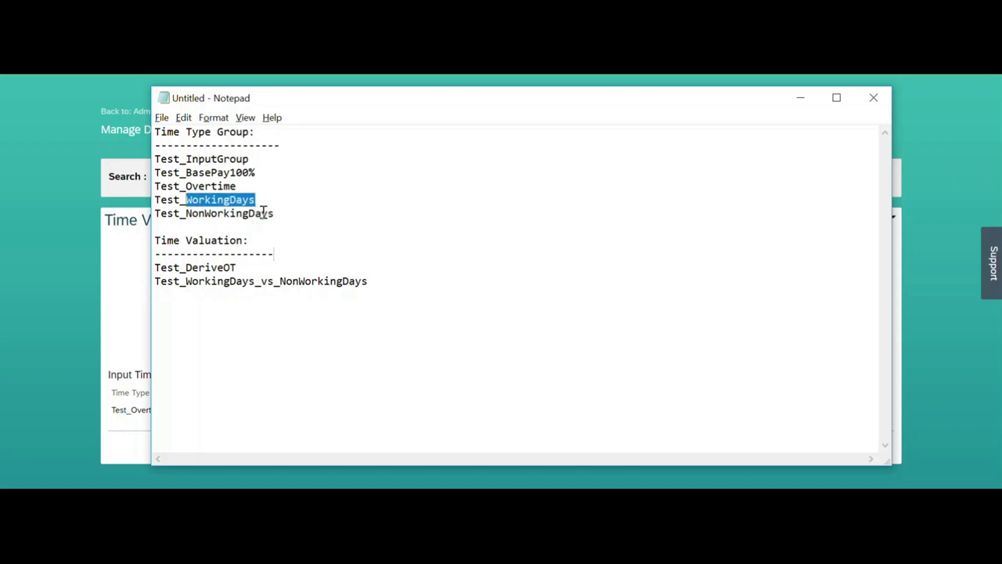
left_click_drag(278, 213, 186, 214)
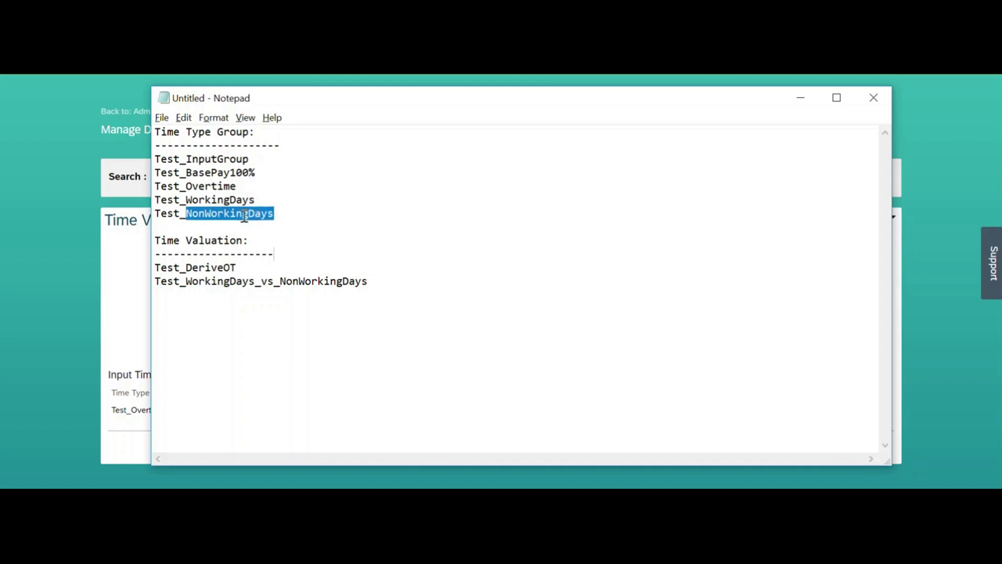
left_click_drag(254, 200, 186, 200)
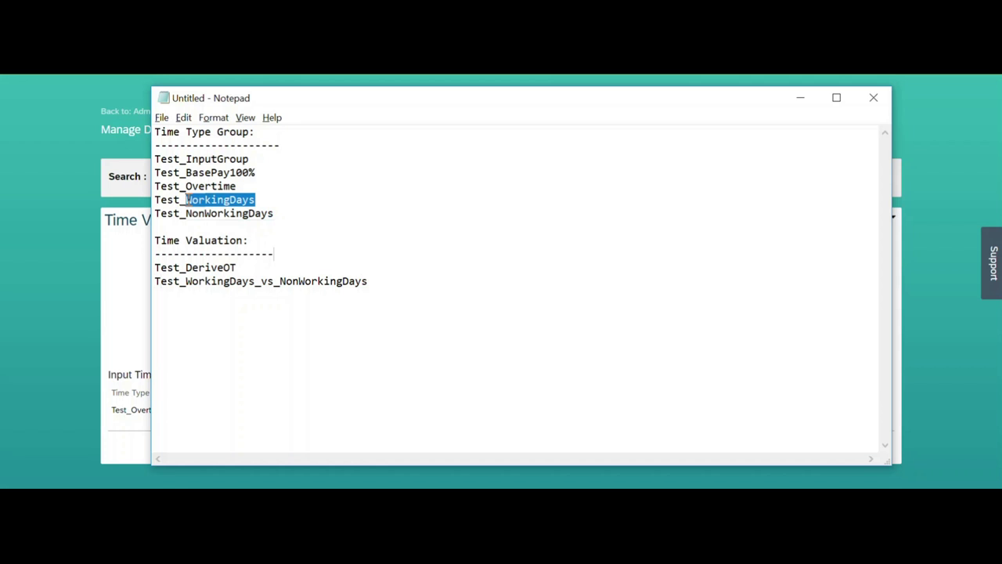
Back in Manage Data, create a new Time Valuation with the external name Test_WorkigDays_vs_Holidays and copy that name.
key("alt+Tab")
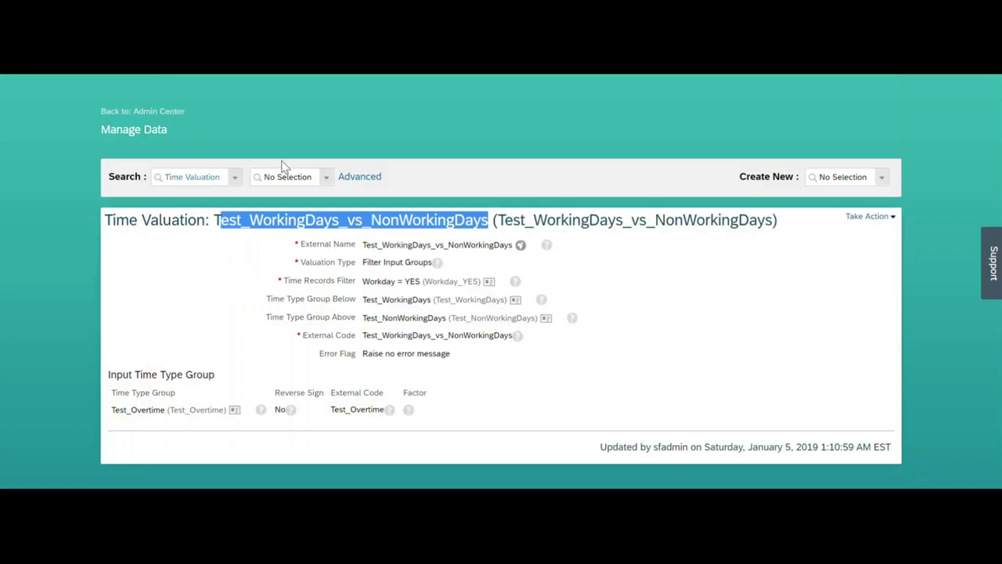
left_click(399, 153)
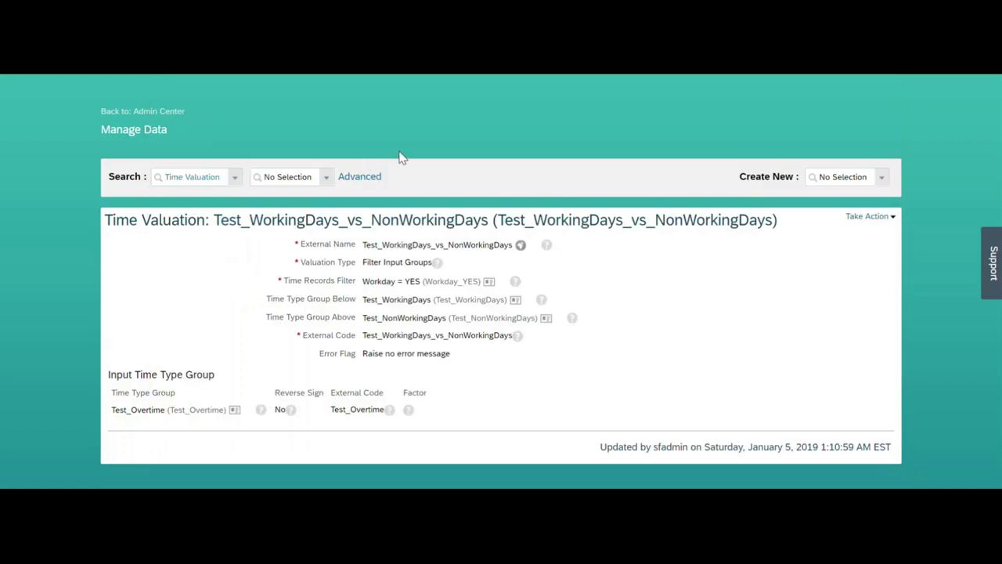
left_click(841, 177)
type("time v")
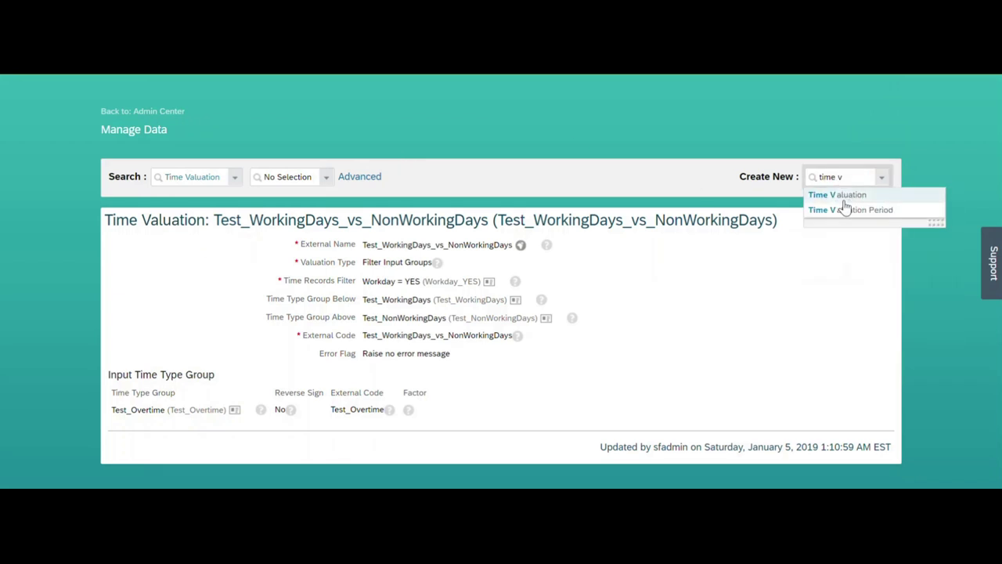
left_click(842, 196)
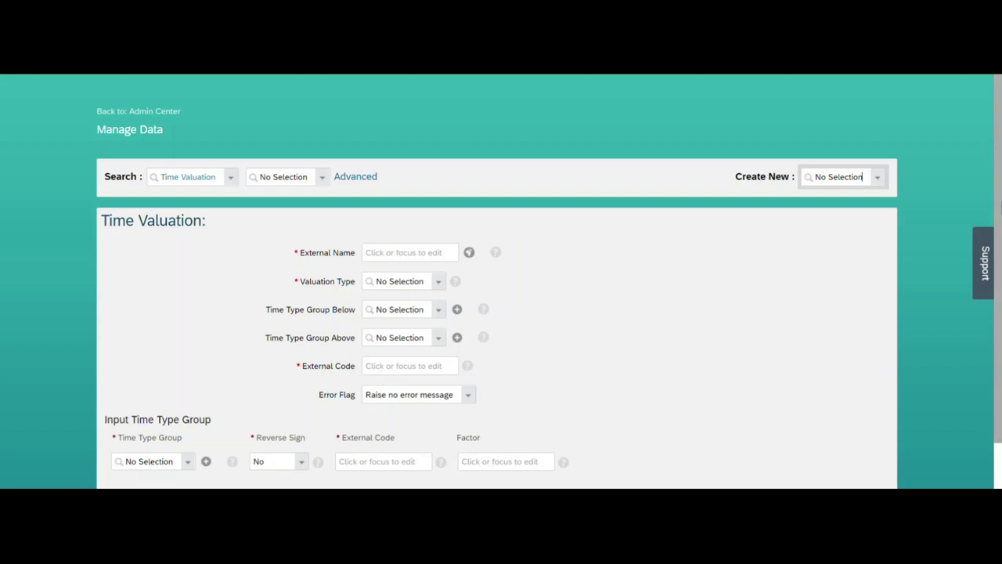
scroll(483, 240, "down", 1)
left_click(396, 205)
type("Test_W")
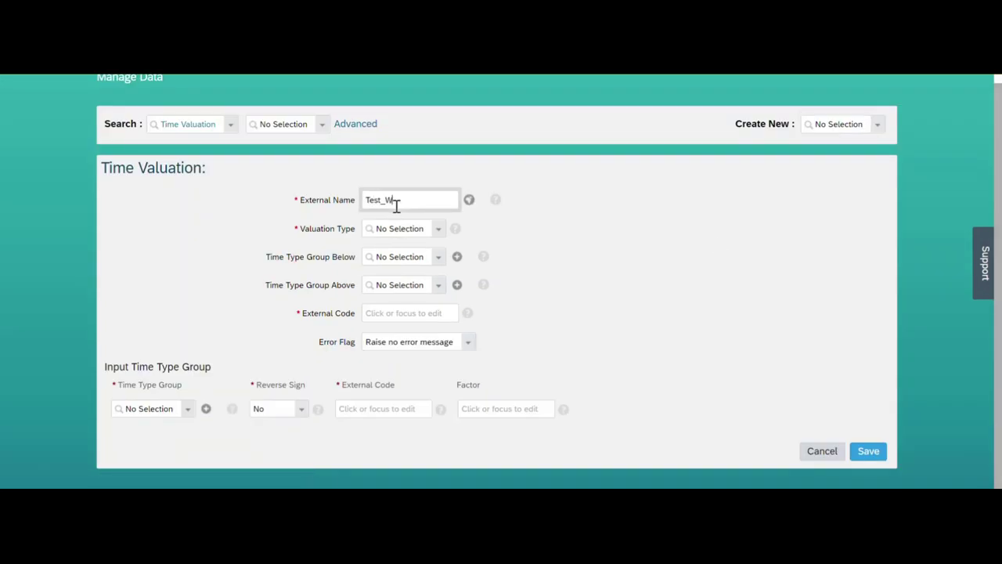
type("orkigDays_vs_Holidays")
key("ctrl+a")
key("ctrl+c")
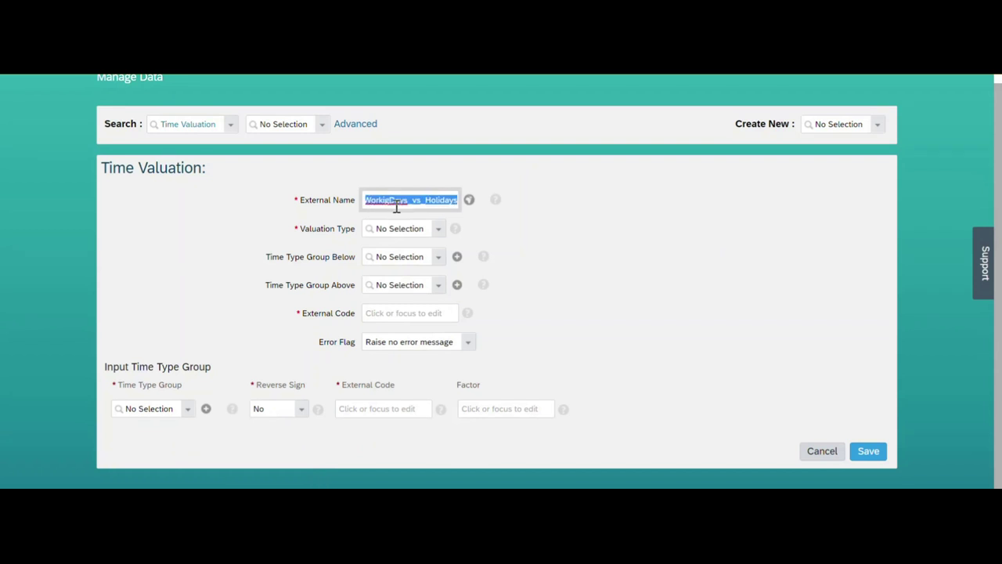
Paste Test_WorkigDays_vs_Holidays as the valuation's External Code, and add it below Test_WorkingDays_vs_NonWorkingDays in the Notepad list.
left_click(402, 314)
key("ctrl+v")
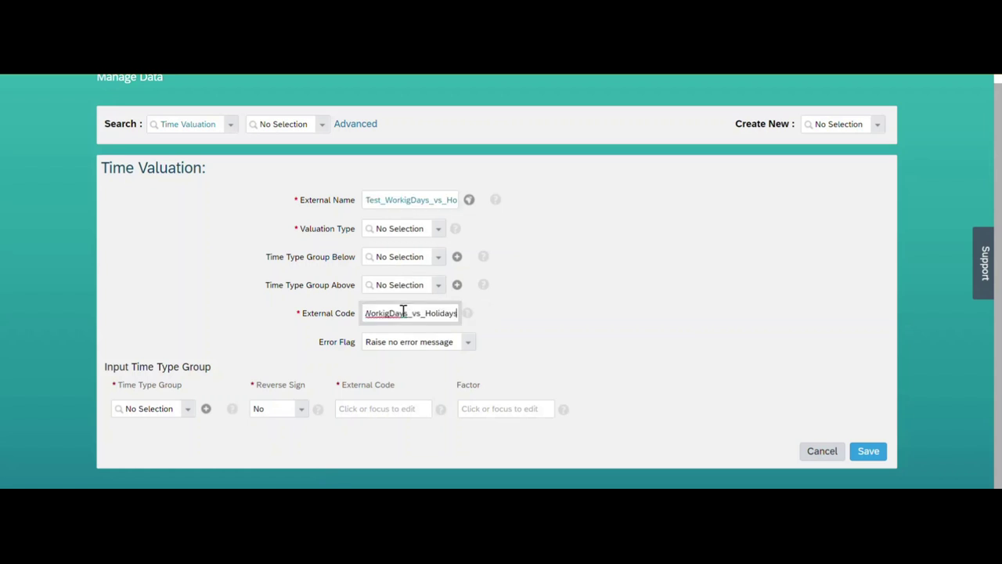
key("alt+Tab")
left_click(376, 278)
key("Return")
key("ctrl+v")
key("alt+Tab")
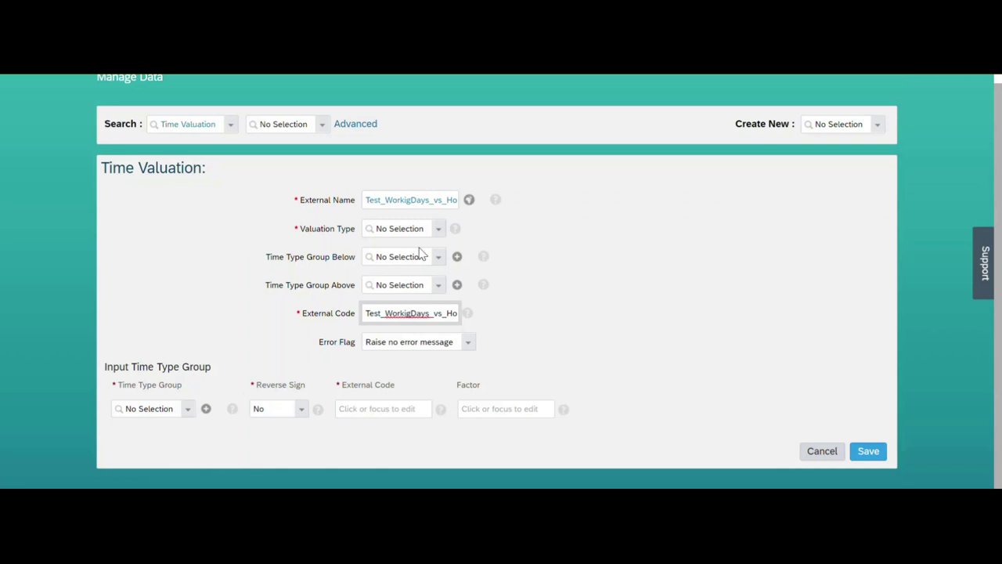
Set the time valuation's Valuation Type to Filter Input Groups and its Time Records Filter to the Holiday Class = FullPrevious entry.
left_click(440, 237)
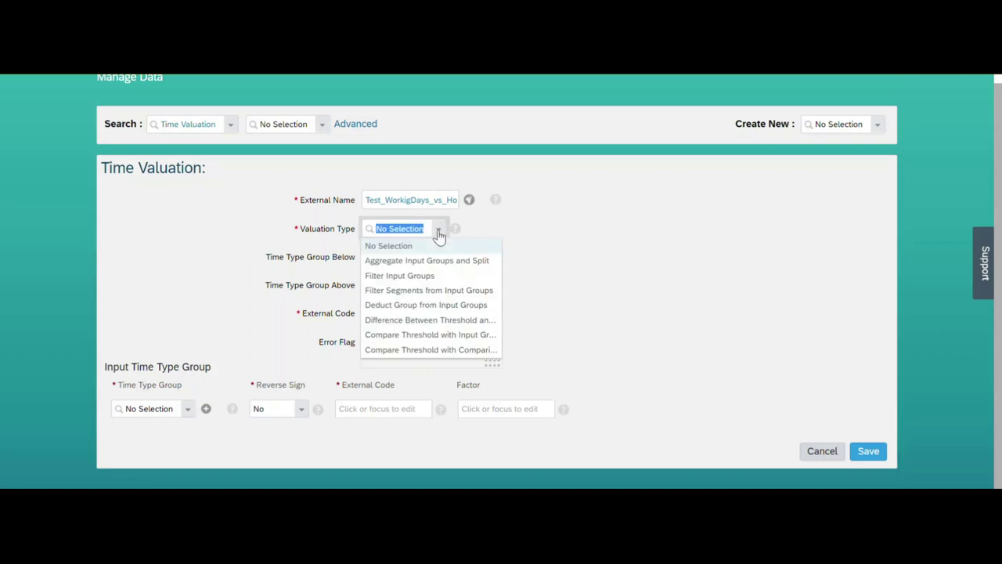
left_click(414, 281)
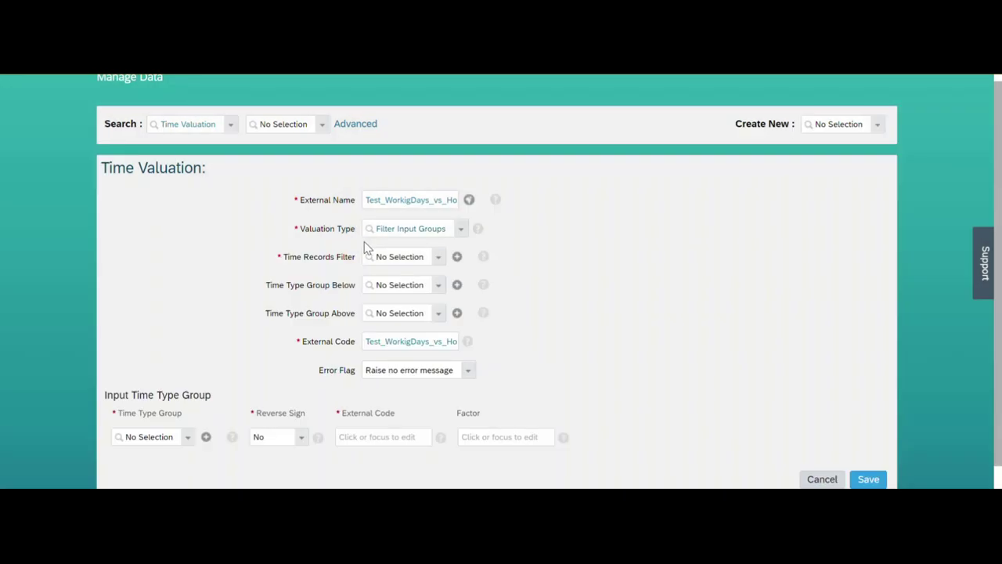
left_click(440, 257)
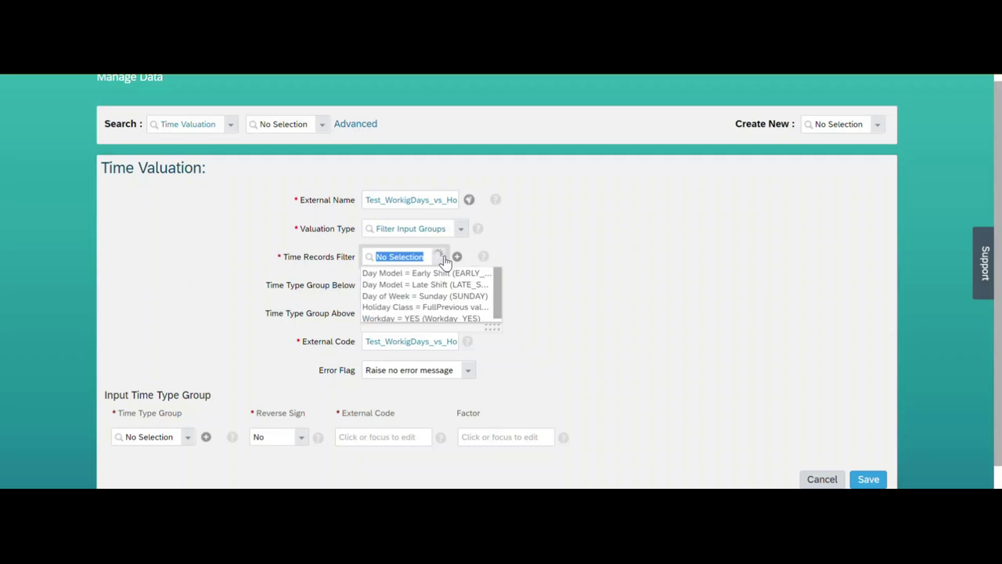
left_click(411, 307)
scroll(989, 332, "down", 1)
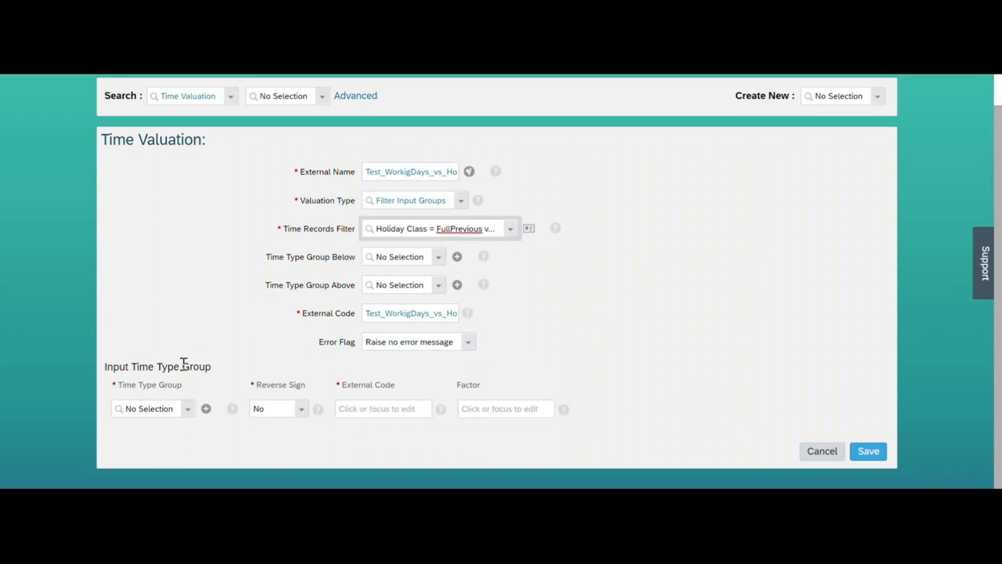
Copy Test_WorkingDays from the Notepad list into the valuation's Input Time Type Group row as both Time Type Group and External Code.
key("alt+Tab")
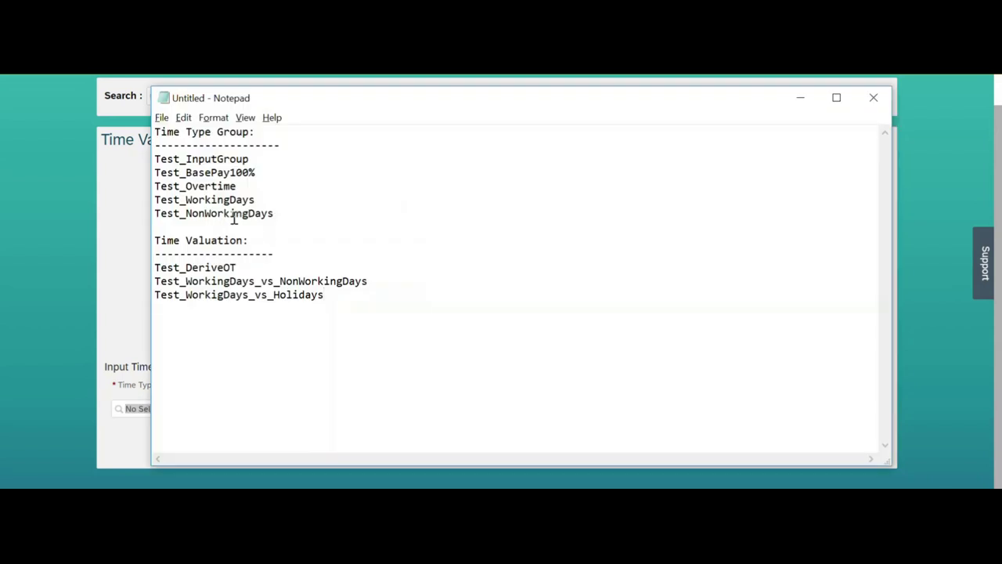
left_click_drag(259, 202, 146, 202)
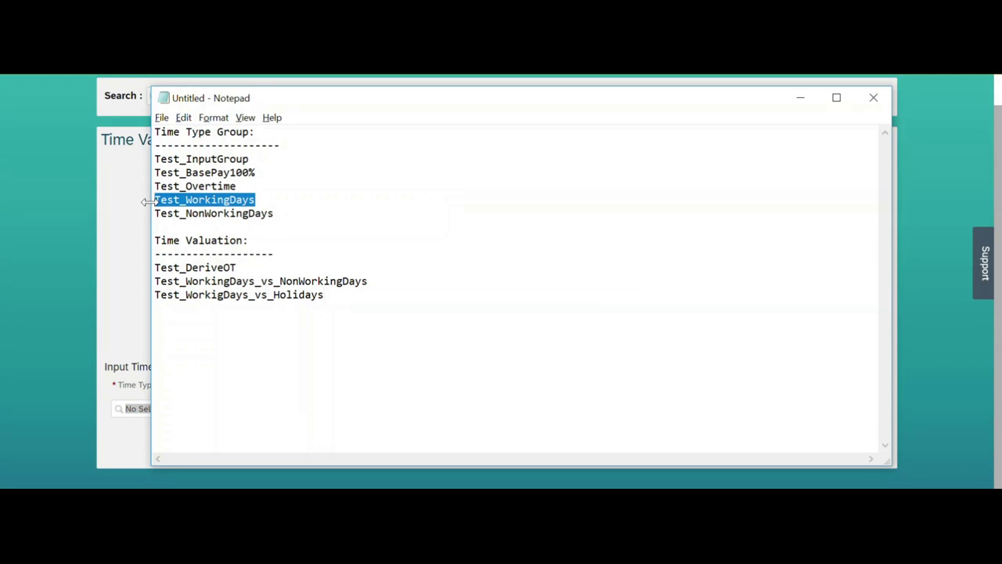
key("ctrl+c")
key("alt+Tab")
key("ctrl+v")
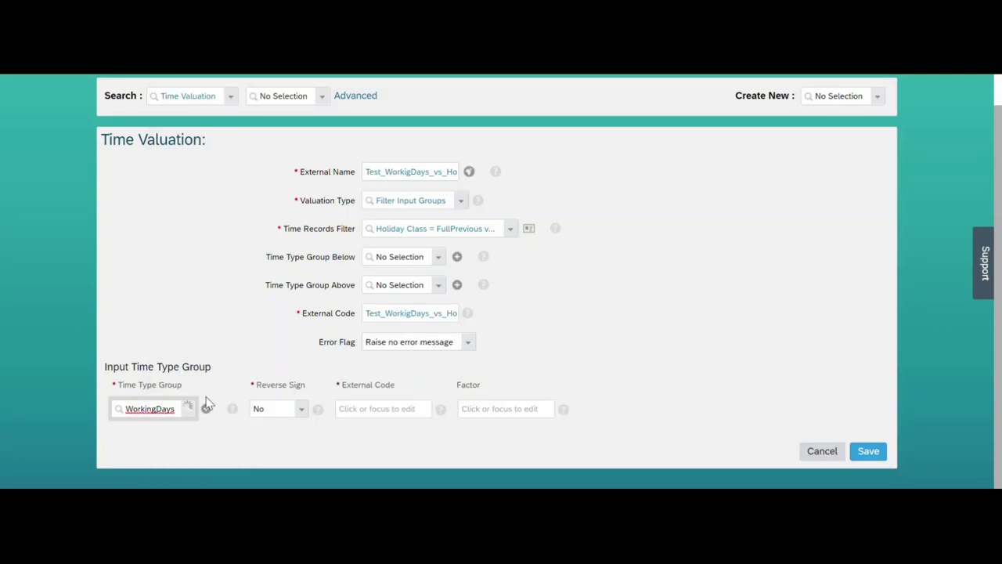
left_click(151, 428)
left_click(437, 408)
key("ctrl+v")
left_click(589, 299)
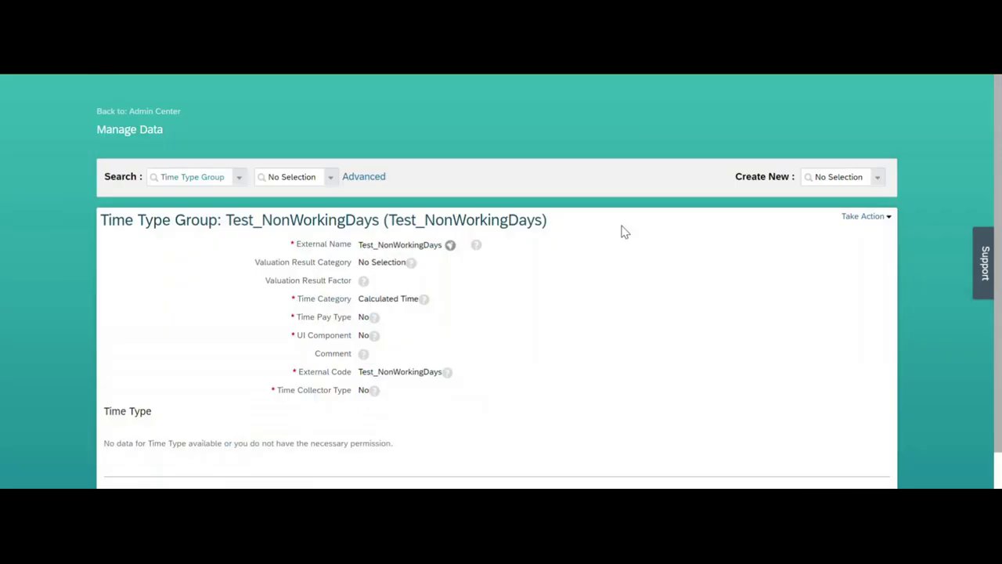
On the Manage Data page showing Test_NonWorkingDays, create a new Time Type Group with the external name Test_basePay150%.
left_click(835, 179)
type("time ty")
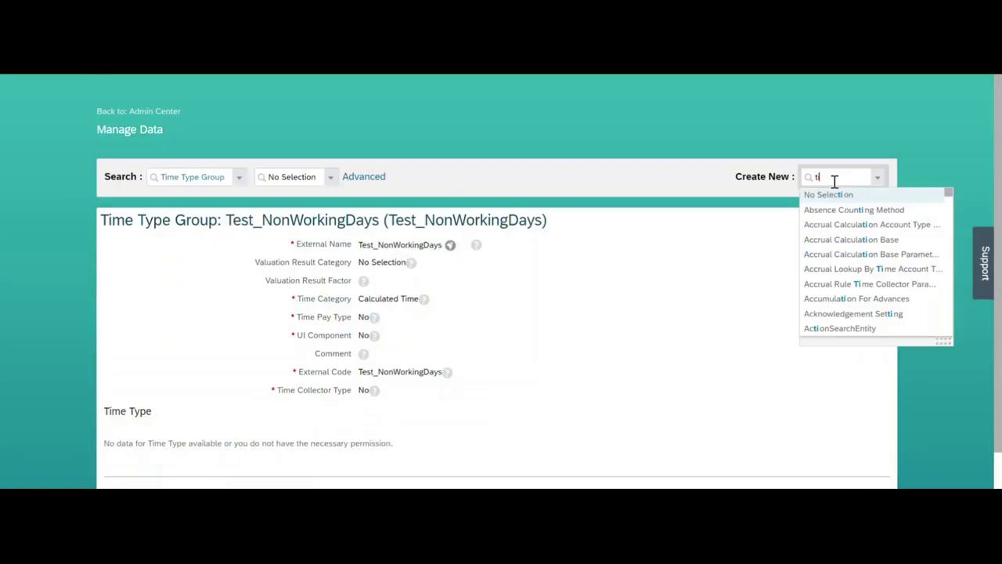
left_click(852, 224)
left_click(404, 252)
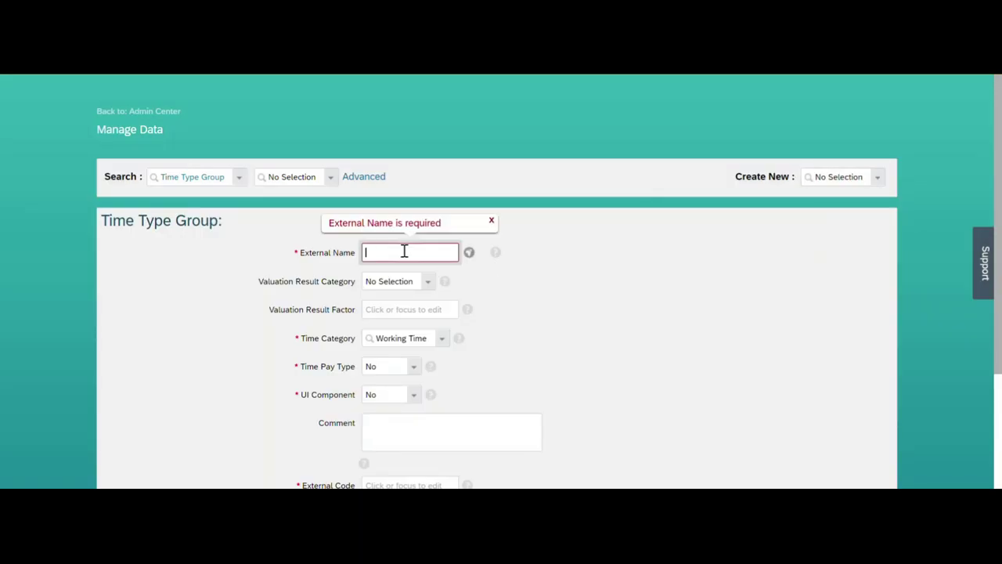
type("Test_basePay150%")
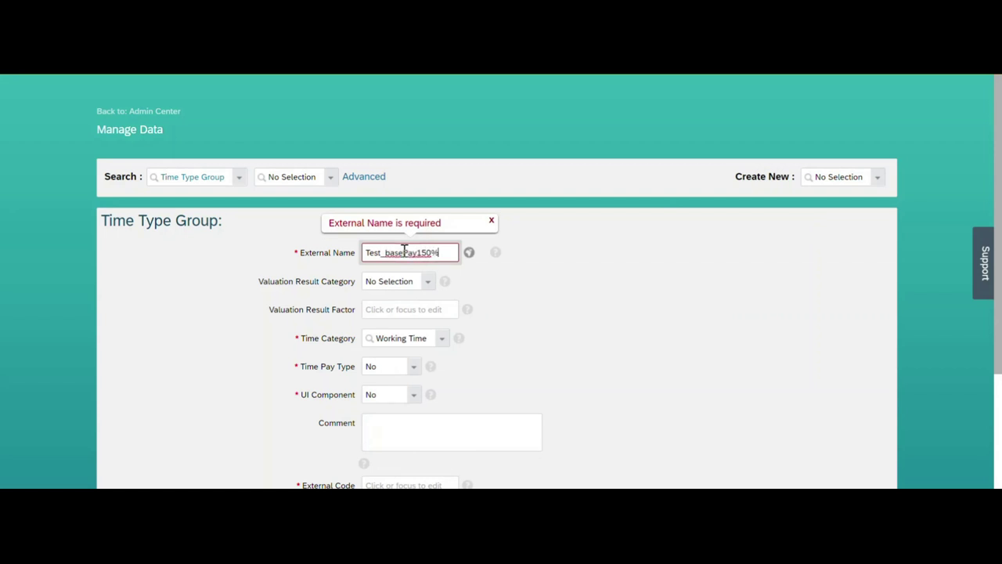
key("ctrl+a")
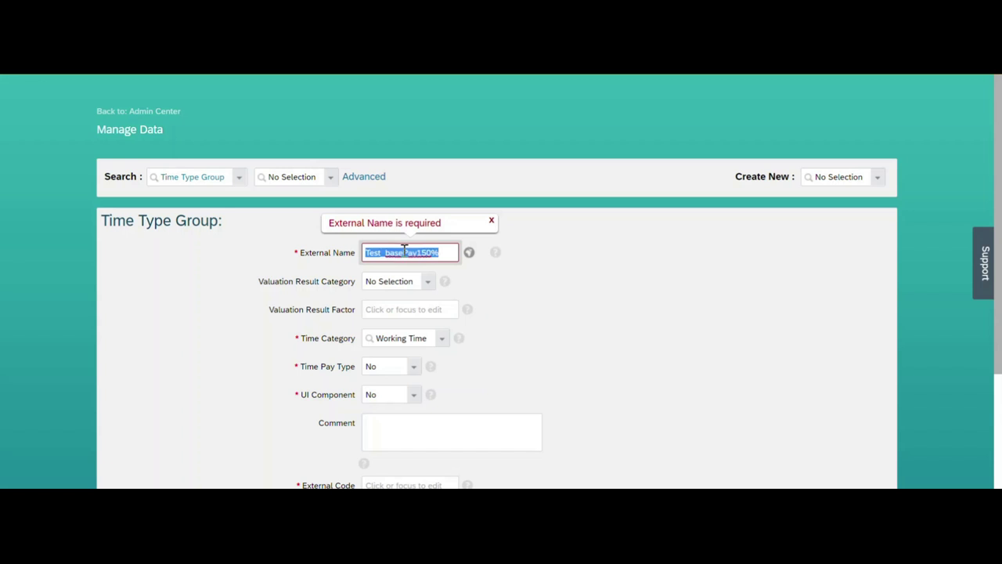
left_click(551, 283)
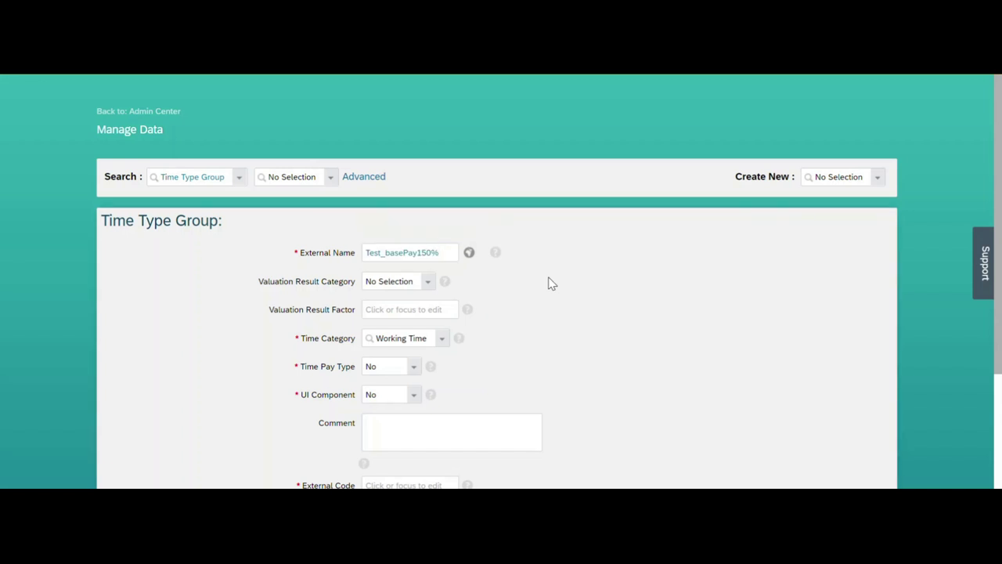
Correct the capitalization of the new group's External Name to Test_BasePay150%.
left_click(392, 253)
key("BackSpace")
type("B")
left_click_drag(1001, 172, 1001, 212)
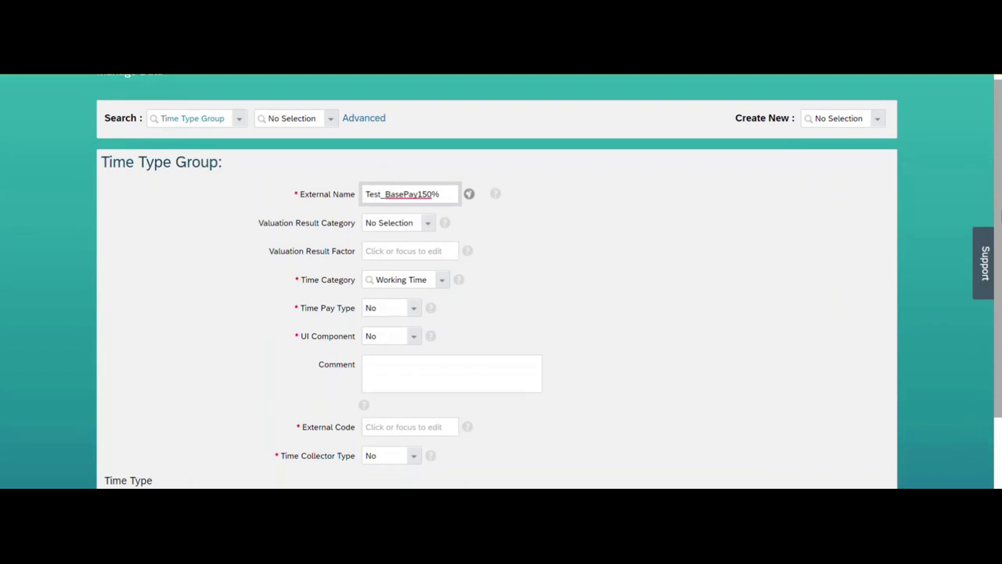
left_click(527, 204)
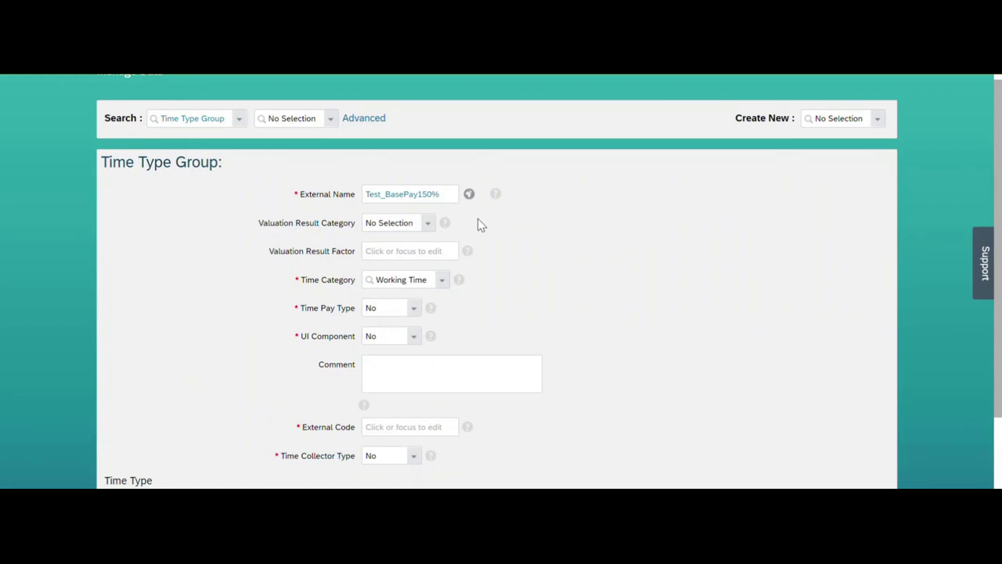
Set the group's Valuation Result Category to Overtime Premium and its Valuation Result Factor to 1.5.
left_click(410, 223)
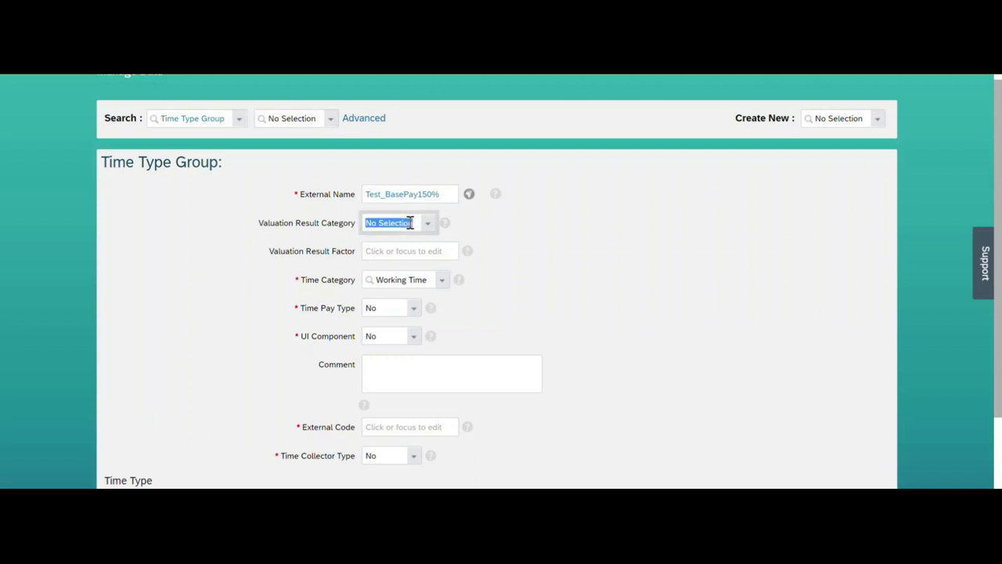
left_click(429, 226)
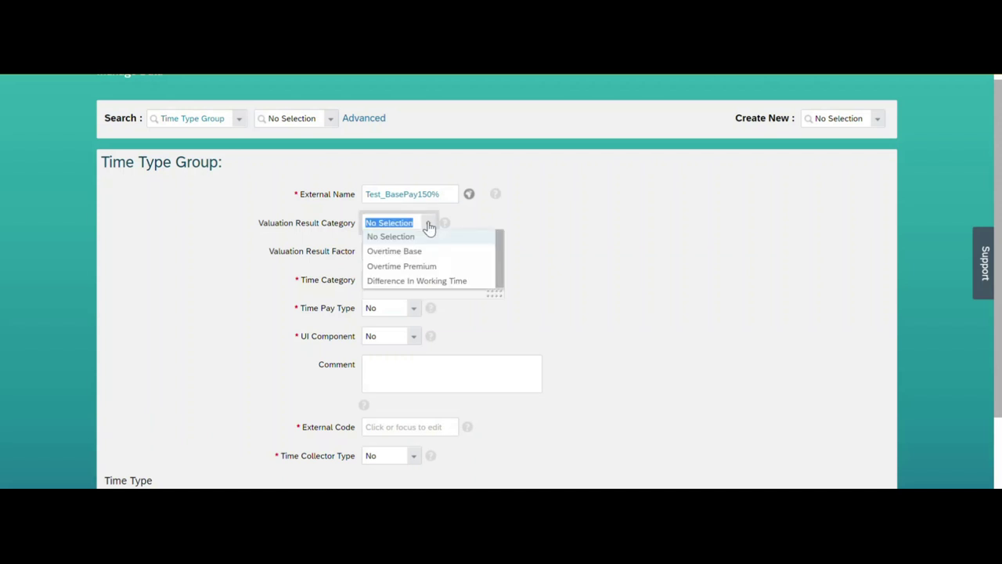
left_click(403, 267)
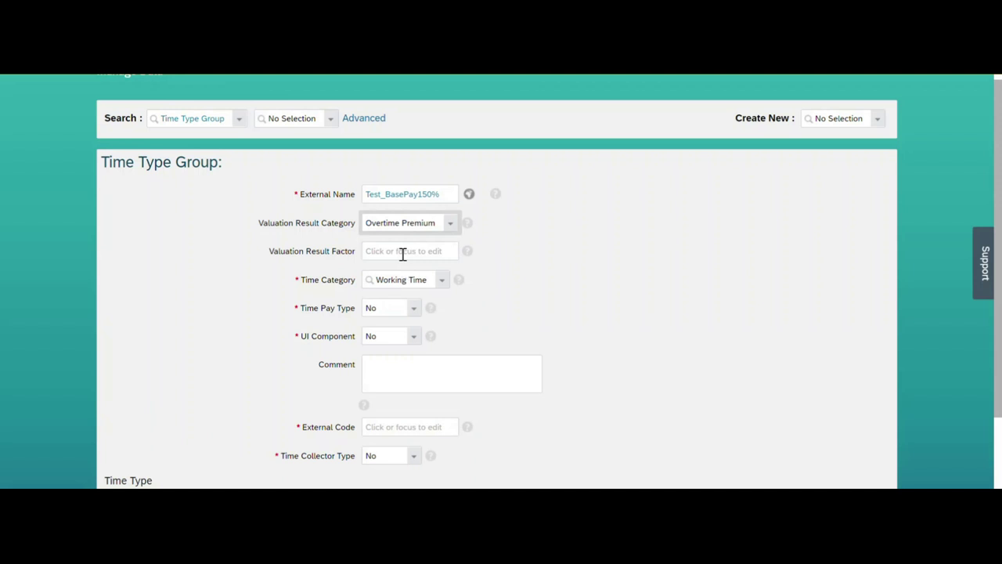
left_click(402, 252)
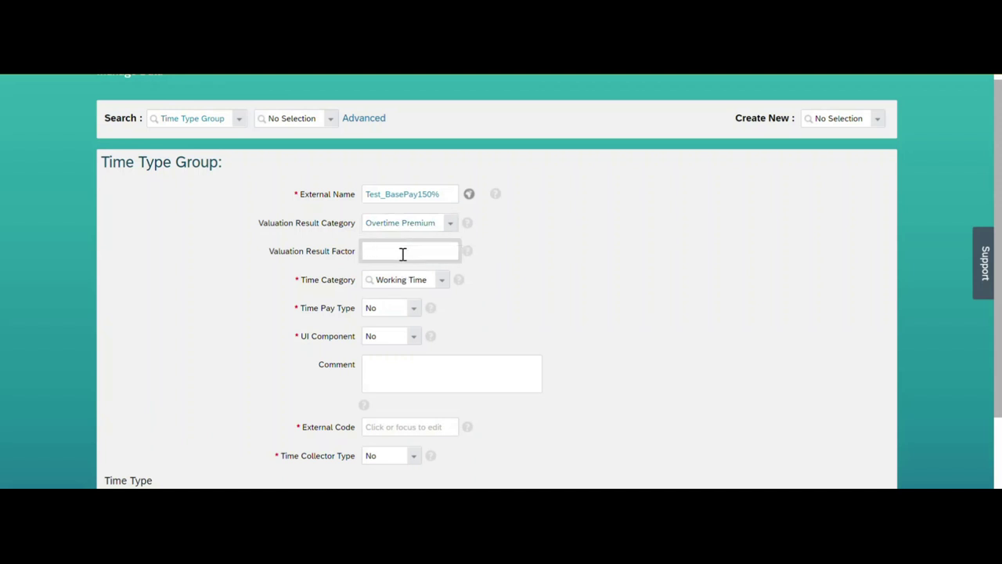
type("1.5")
Set the group's Time Category to Calculated Time, and both Time Pay Type and UI Component to Yes.
left_click(442, 282)
scroll(506, 392, "down", 2)
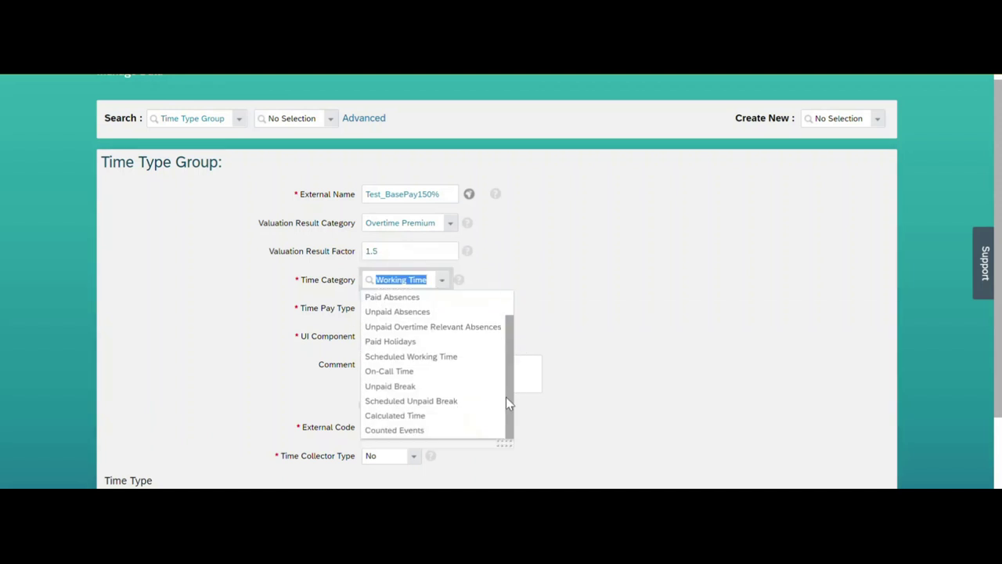
left_click(407, 416)
scroll(857, 295, "down", 1)
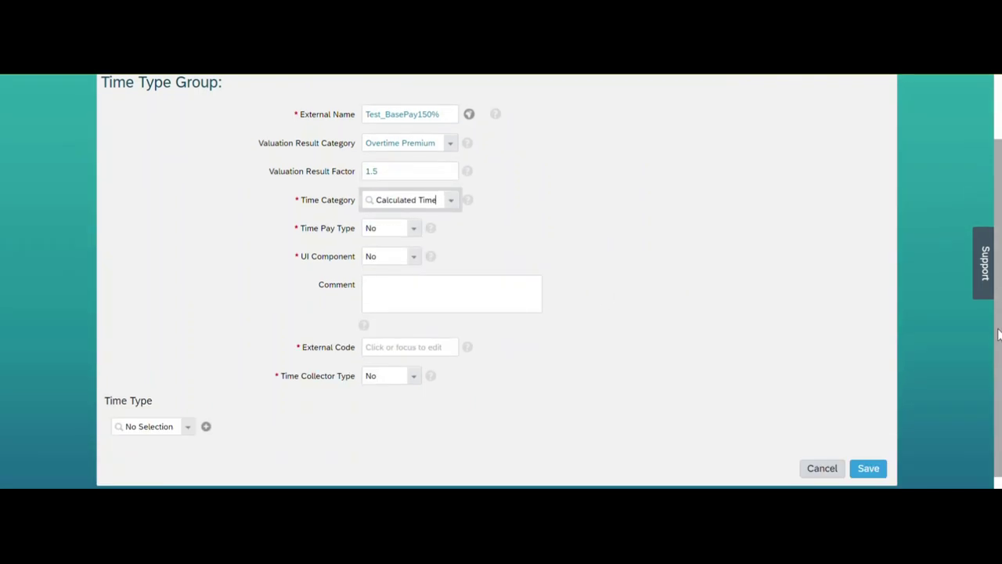
left_click(412, 228)
left_click(376, 259)
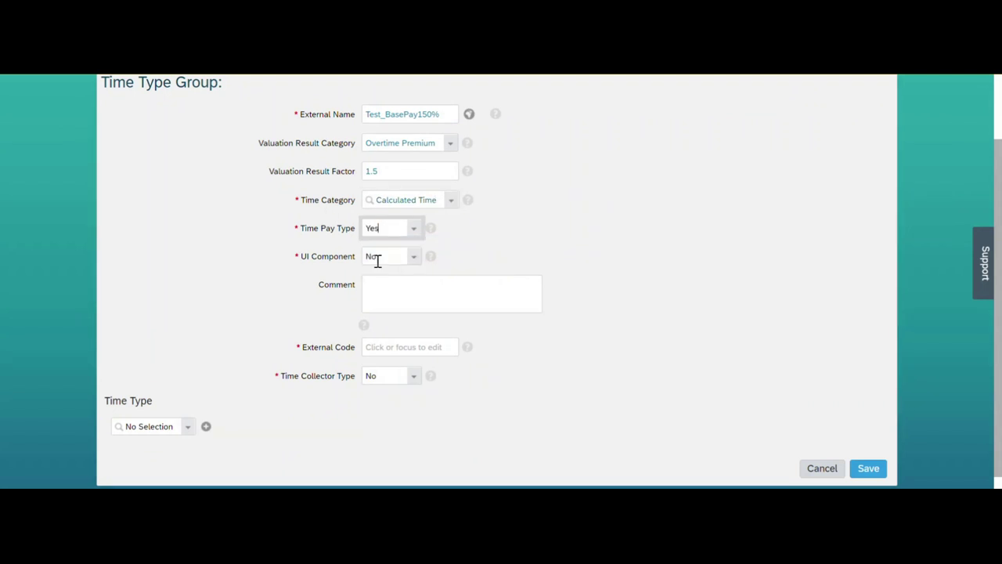
left_click(415, 258)
left_click(389, 285)
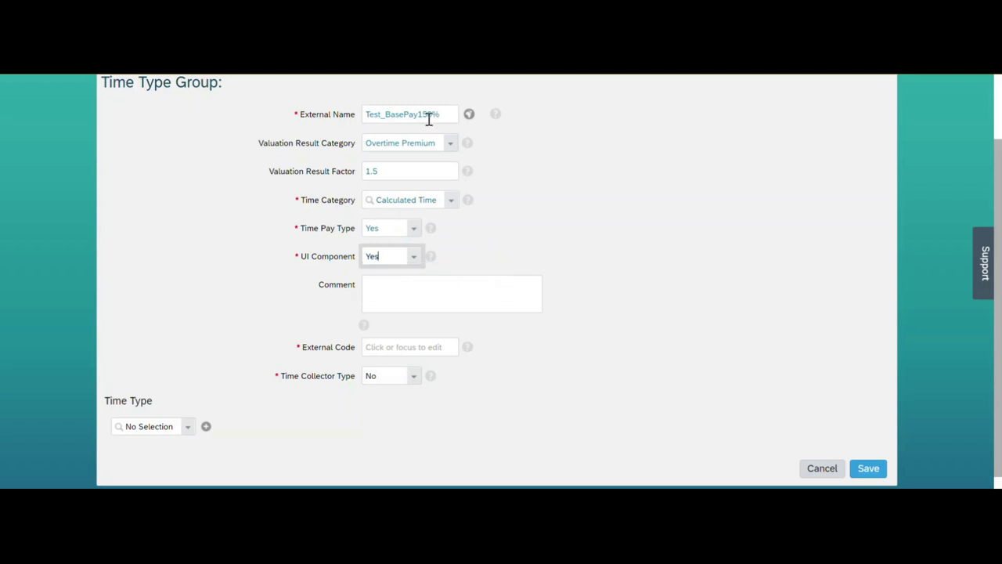
Copy the External Name Test_BasePay150% into the External Code, and save the time type group.
left_click_drag(445, 117, 345, 113)
key("ctrl+c")
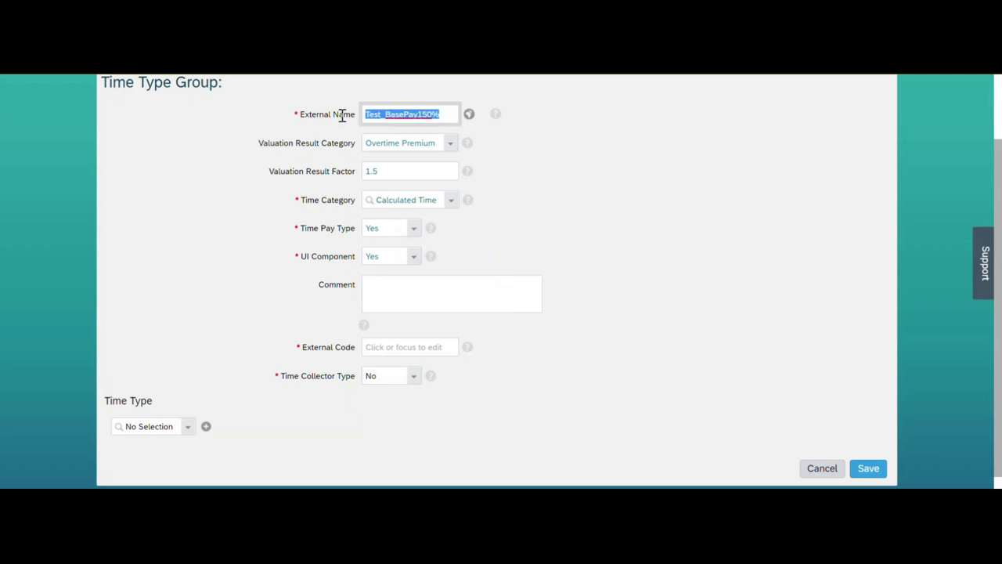
left_click(429, 348)
key("ctrl+v")
left_click(866, 469)
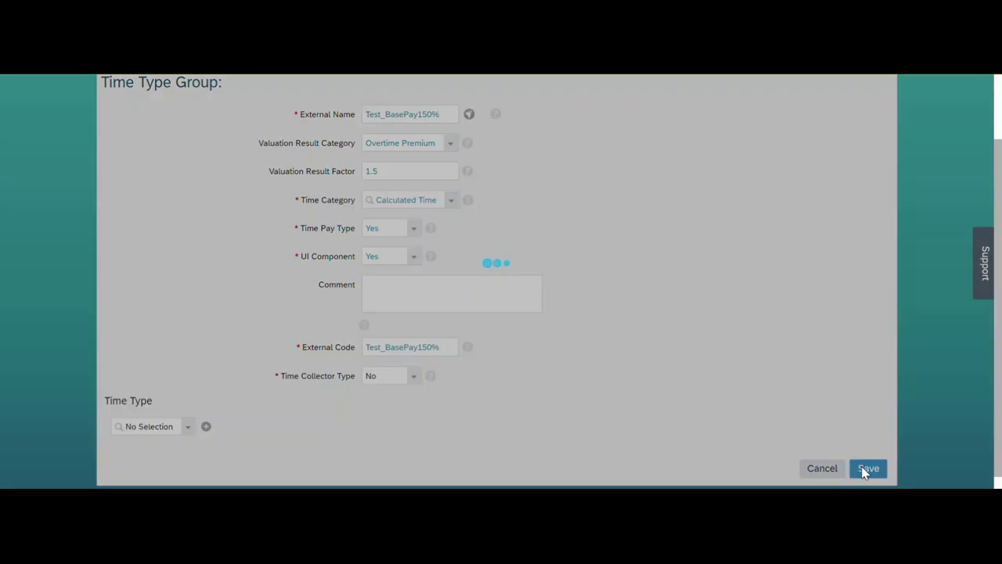
left_click(869, 468)
left_click(607, 358)
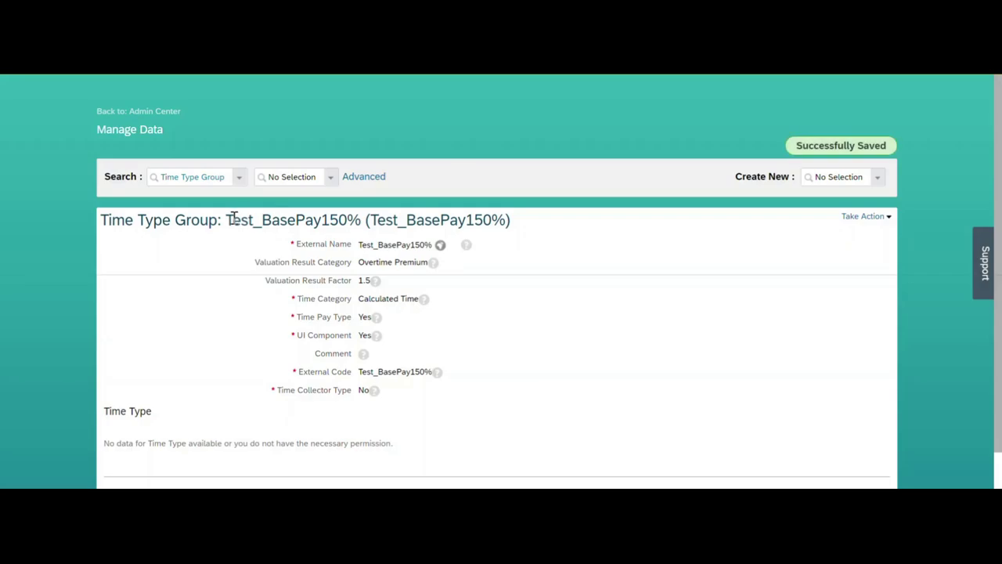
Add the saved group's name, Test_BasePay150%, below Test_NonWorkingDays in the Notepad list of time type groups.
left_click_drag(227, 220, 360, 221)
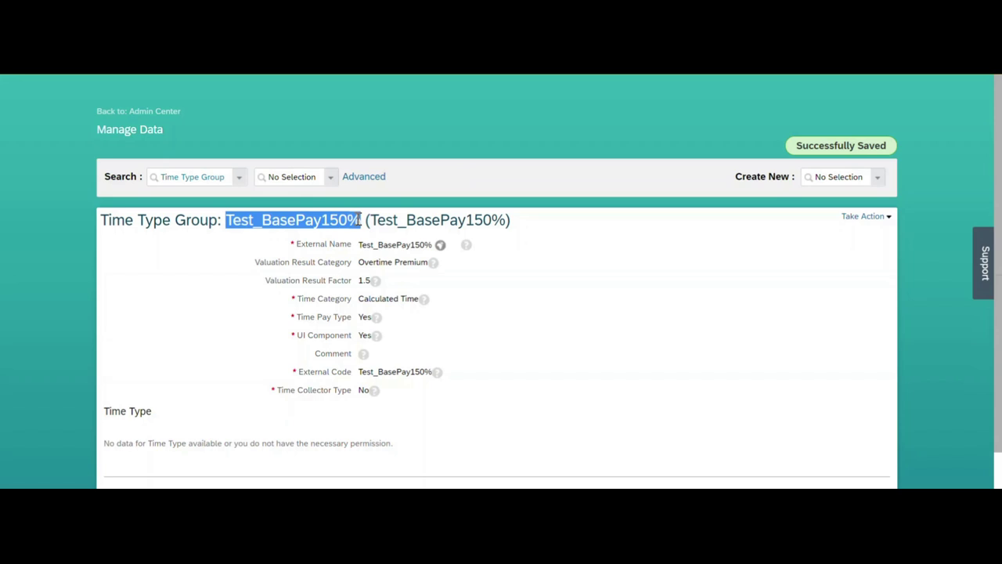
left_click(419, 481)
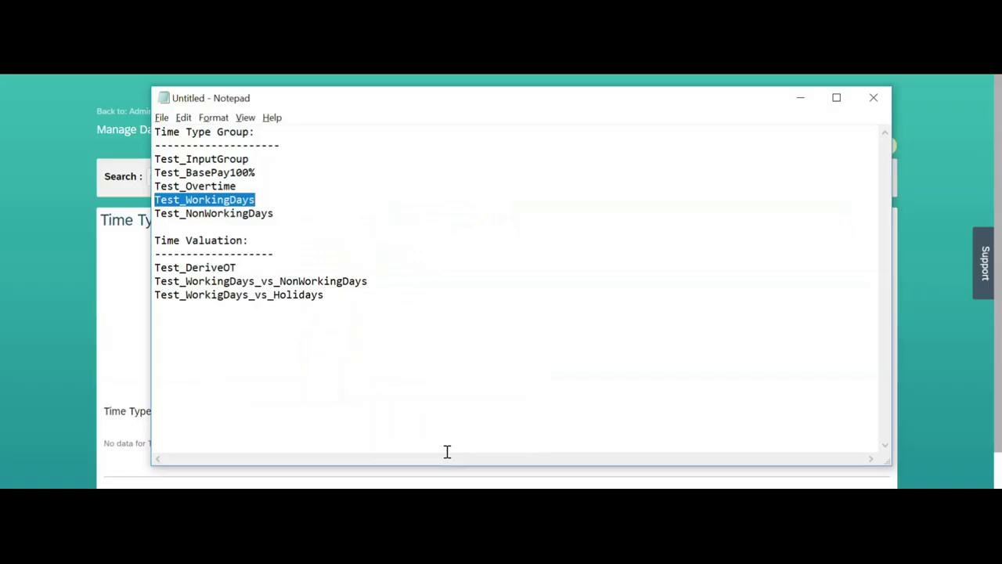
left_click(280, 216)
key("Return")
type("Test_BasePay100%")
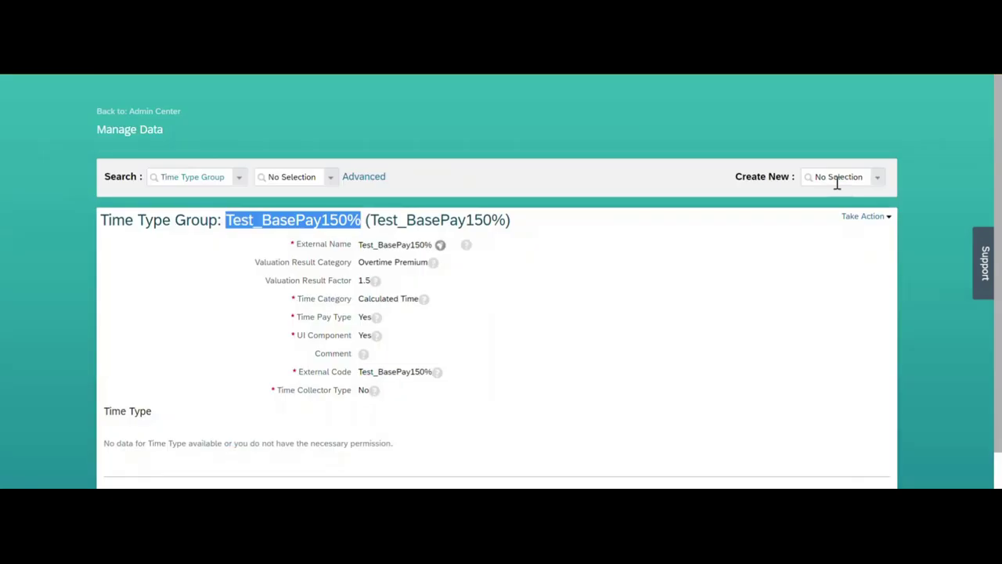
Back in Manage Data, create a new Time Type Group with the external name Test_NonWeekend_holidays and copy that name.
left_click(837, 179)
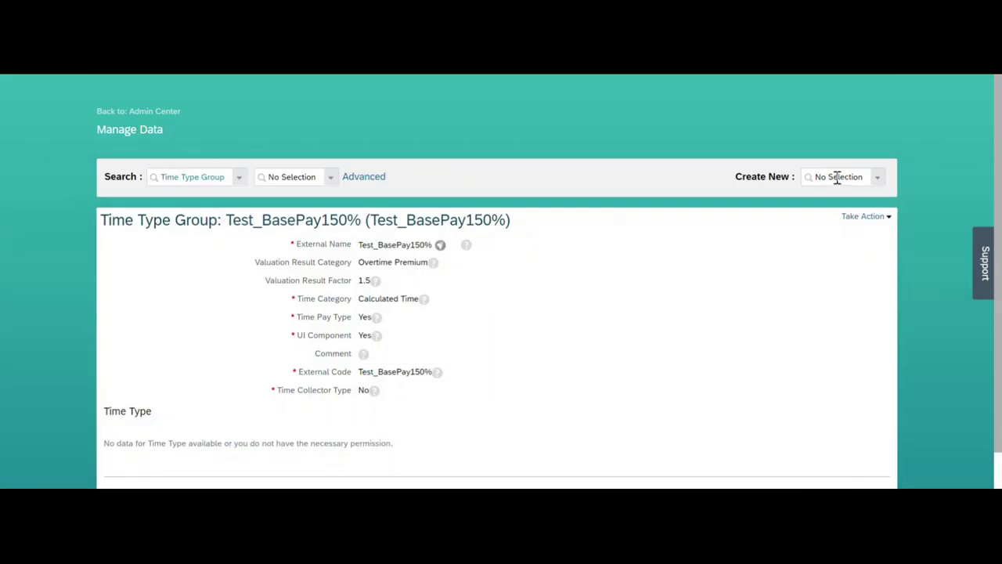
type("time ty")
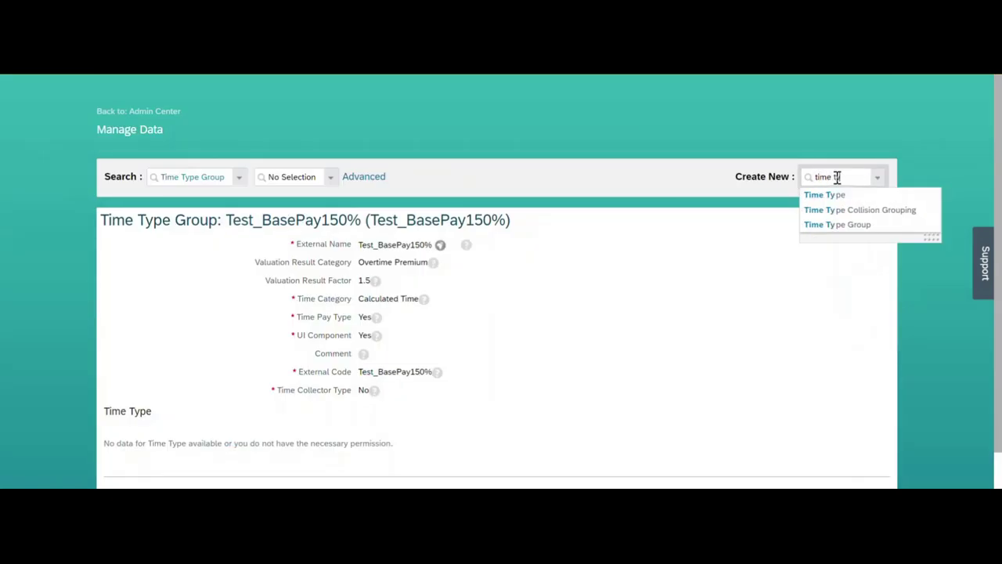
left_click(835, 225)
left_click(413, 252)
type("Test_")
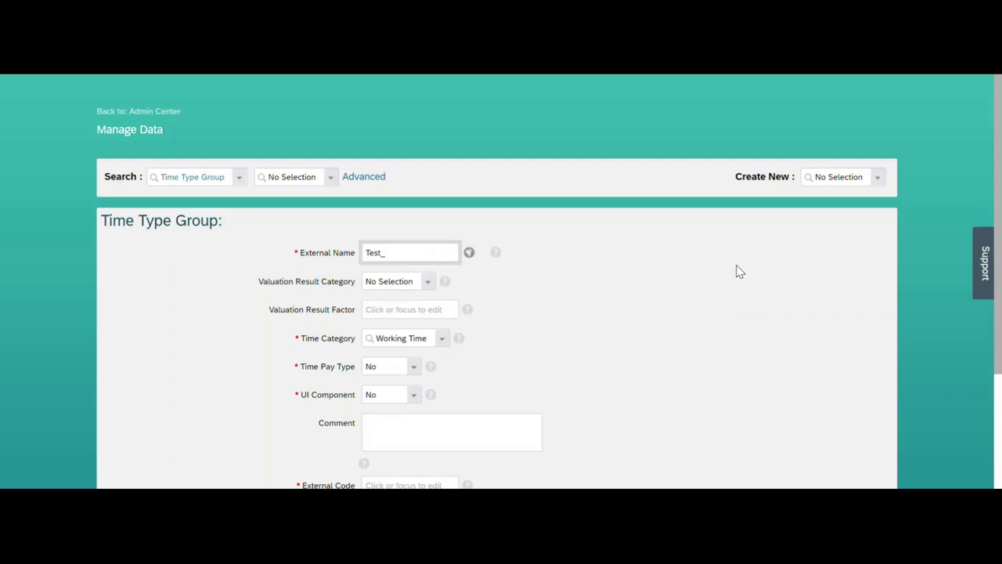
type("NonWeekend_holidays")
key("ctrl+a")
key("ctrl+c")
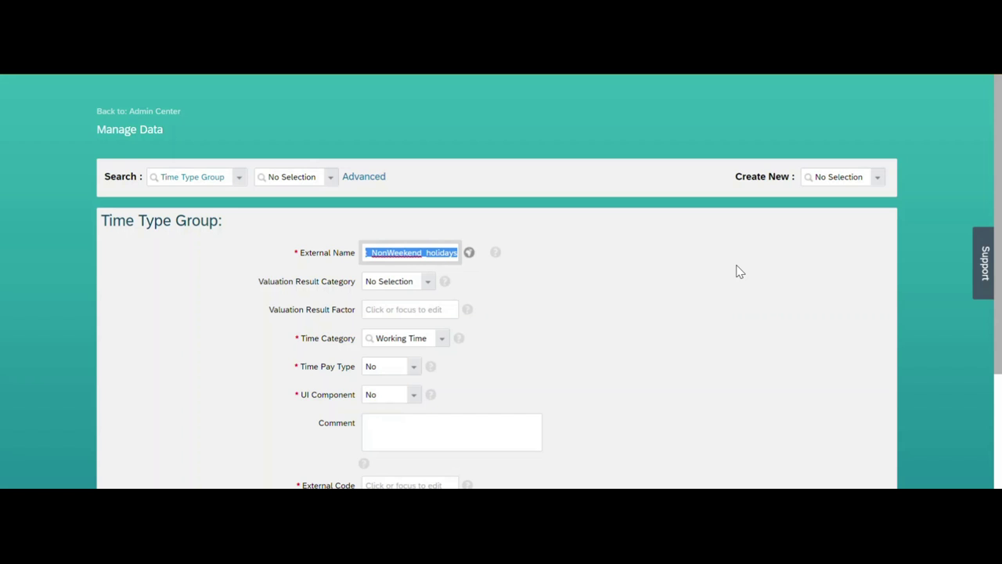
Enter the copied name Test_NonWeekend_holidays as the time type group's External Code.
scroll(1000, 273, "down", 3)
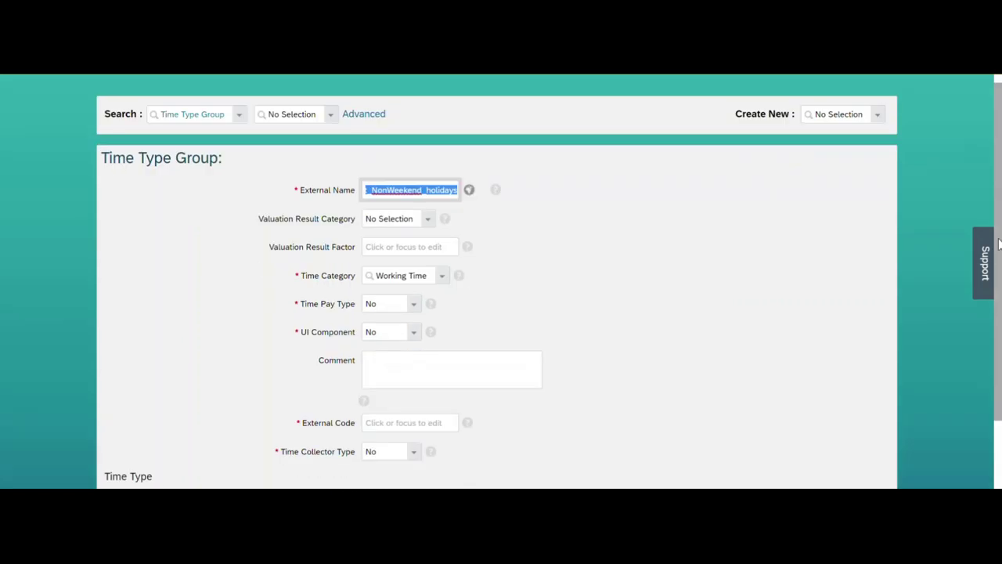
left_click_drag(999, 273, 999, 286)
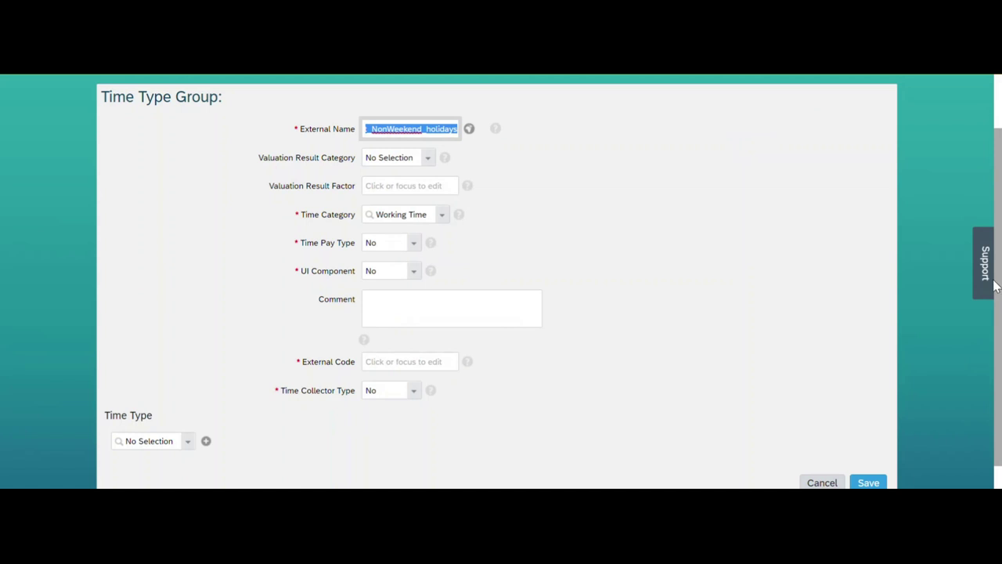
left_click(418, 361)
key("ctrl+v")
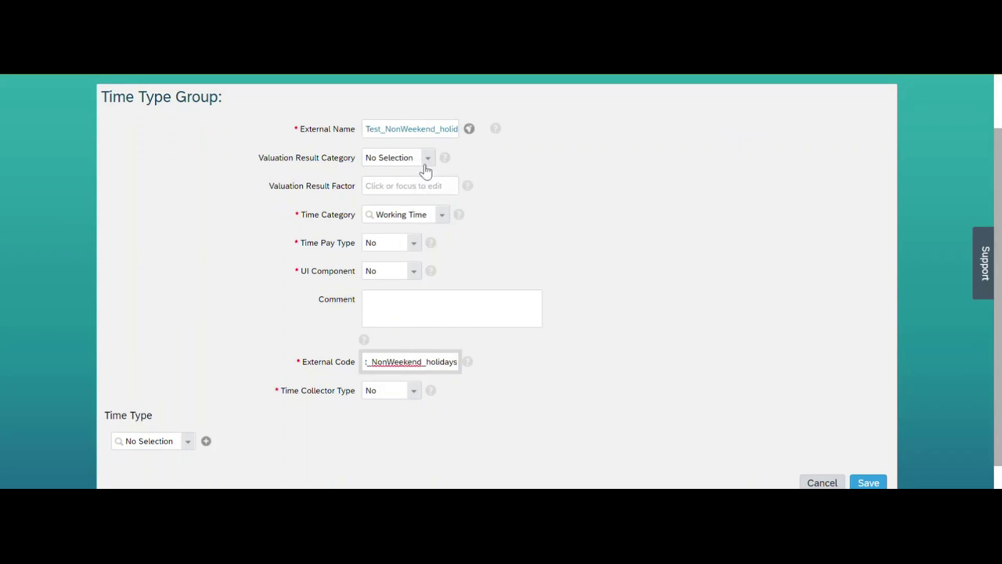
Set the group's Time Category to Calculated Time and save the time type group.
left_click(444, 217)
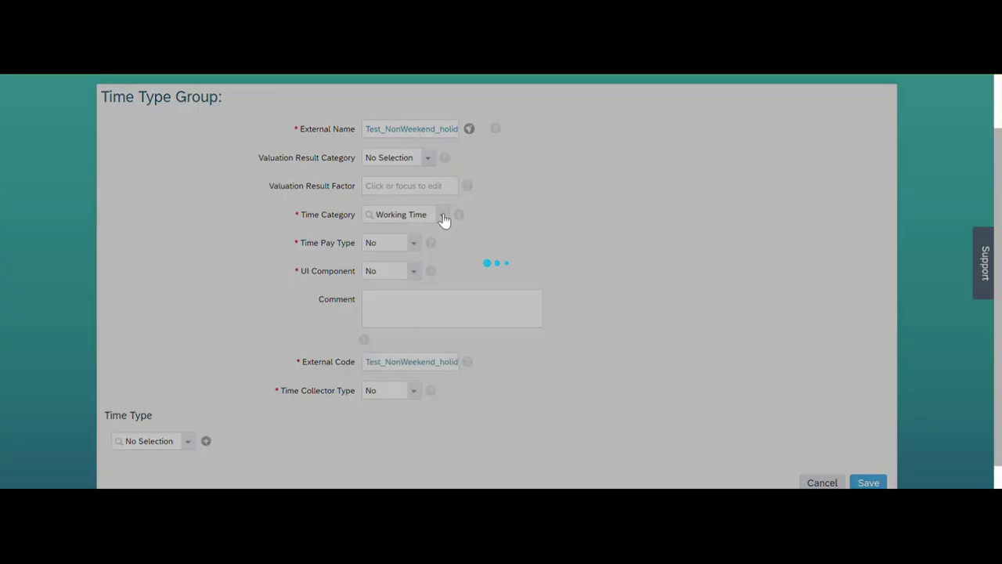
scroll(499, 298, "down", 1)
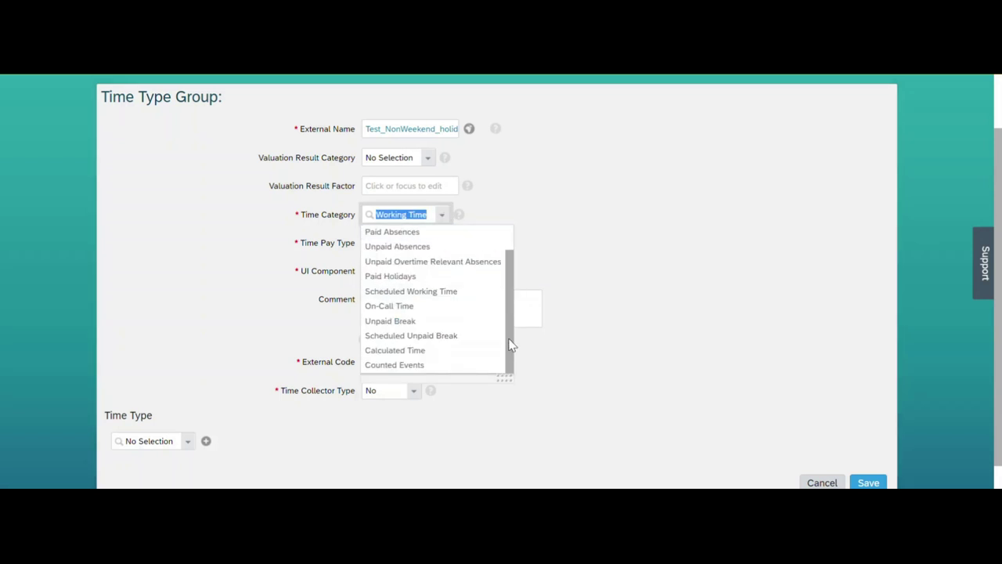
left_click(443, 353)
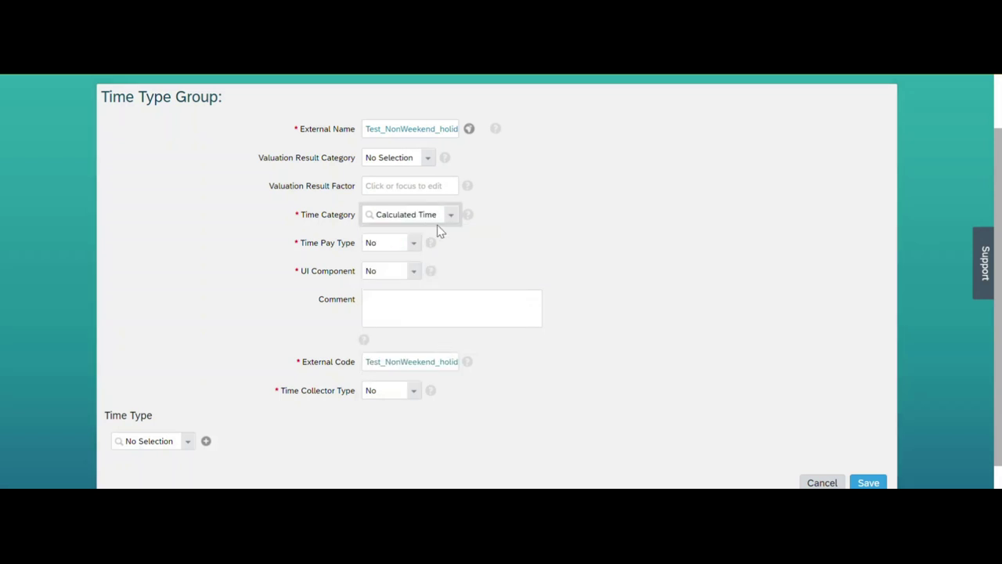
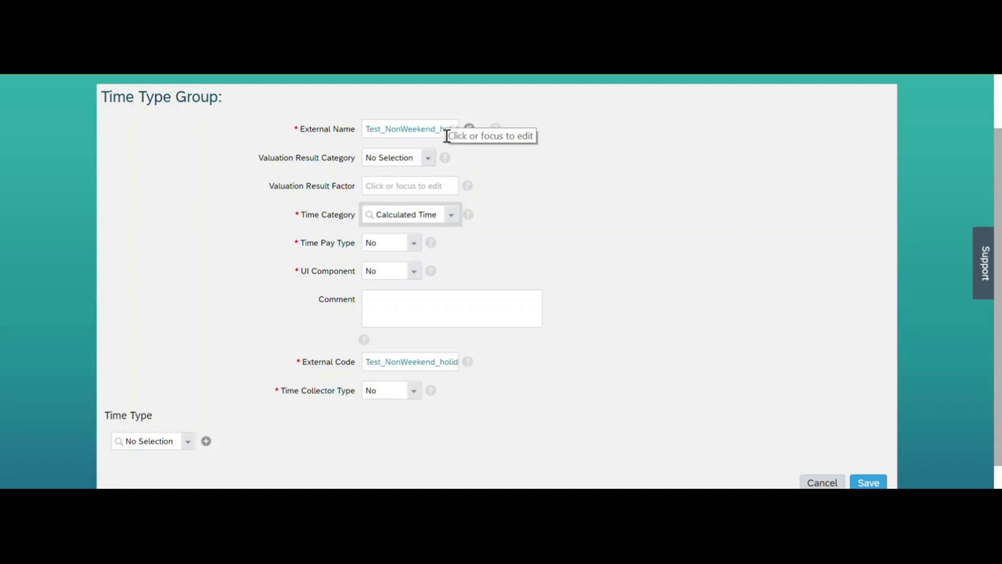
left_click(570, 225)
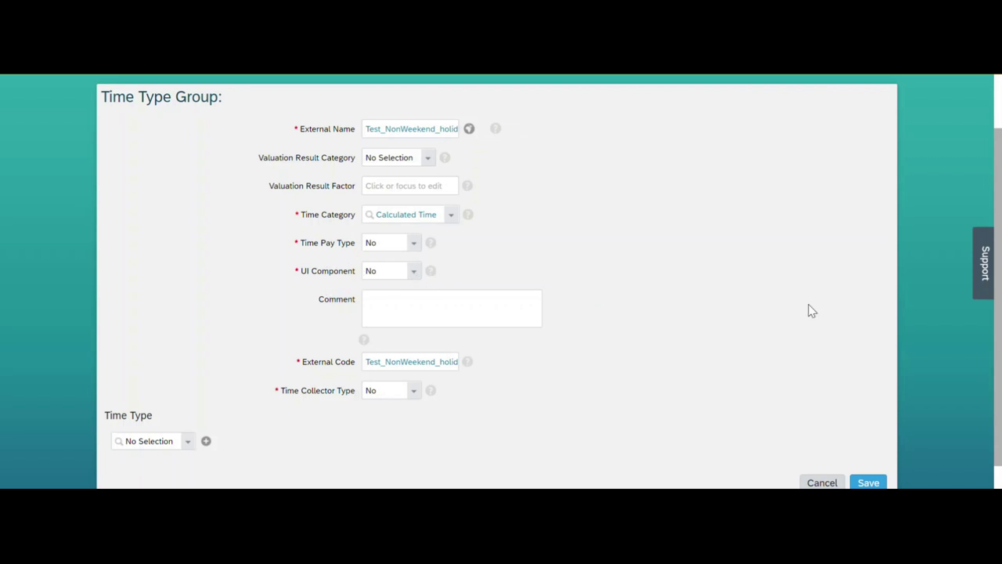
scroll(893, 376, "down", 1)
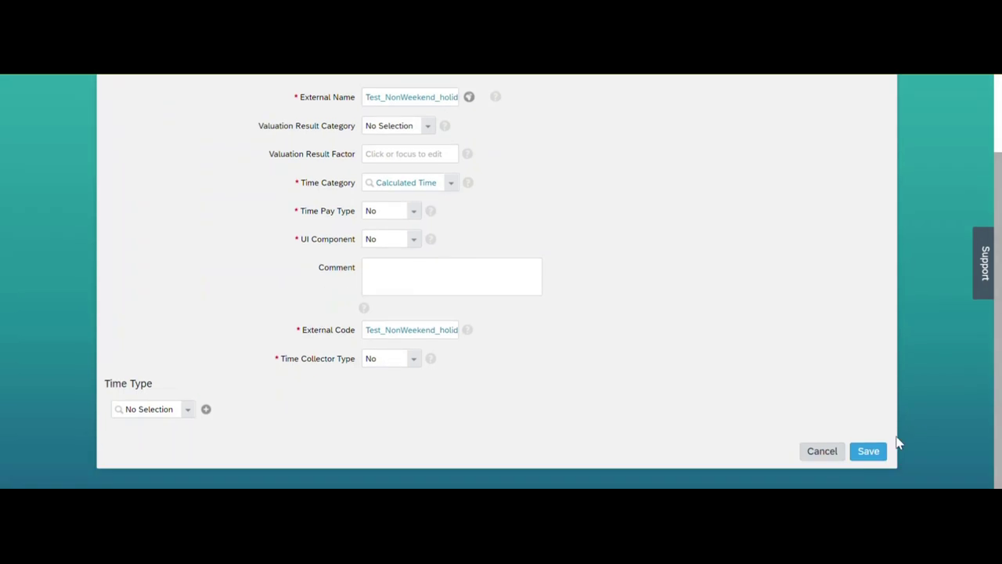
left_click(871, 452)
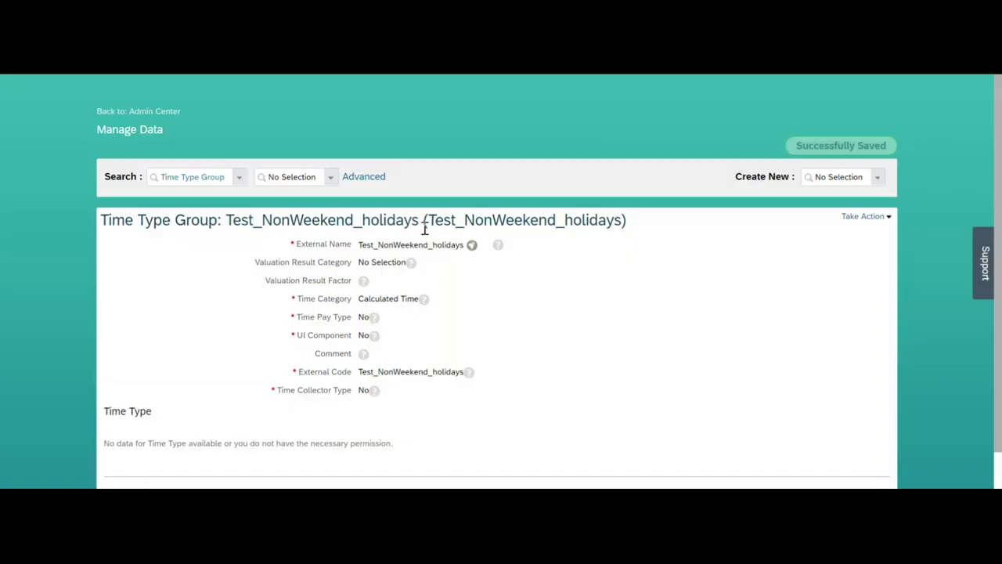
Add the saved group's name, Test_NonWeekend_holidays, below Test_BasePay150% in the Notepad list of time type groups.
left_click_drag(428, 220, 622, 221)
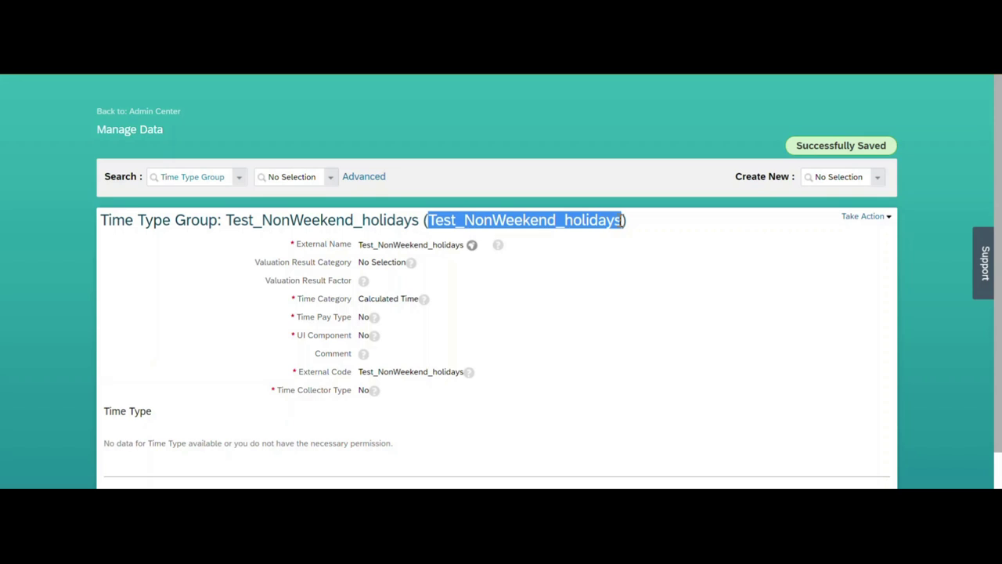
key("ctrl+c")
key("alt+Tab")
left_click(290, 235)
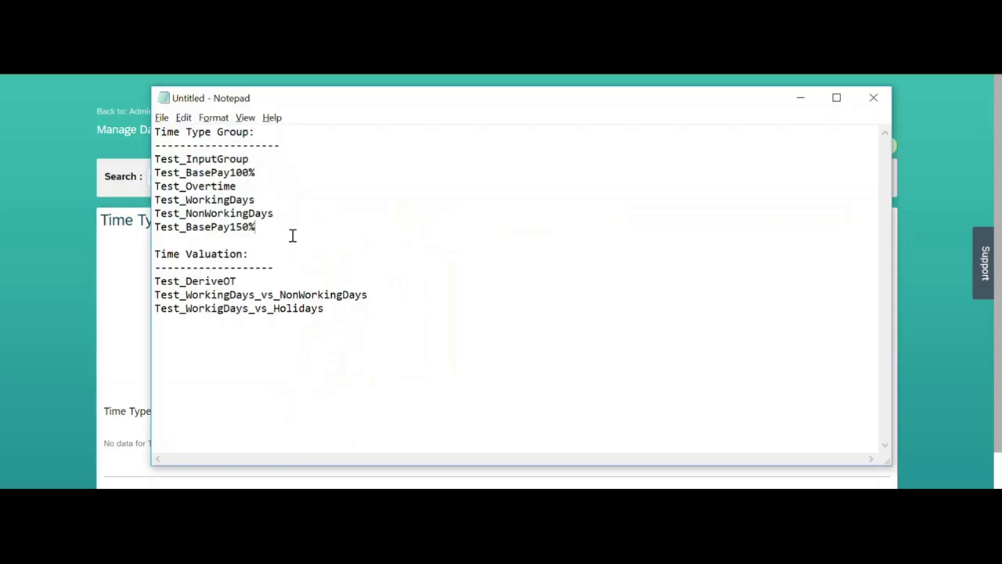
key("Return")
key("ctrl+v")
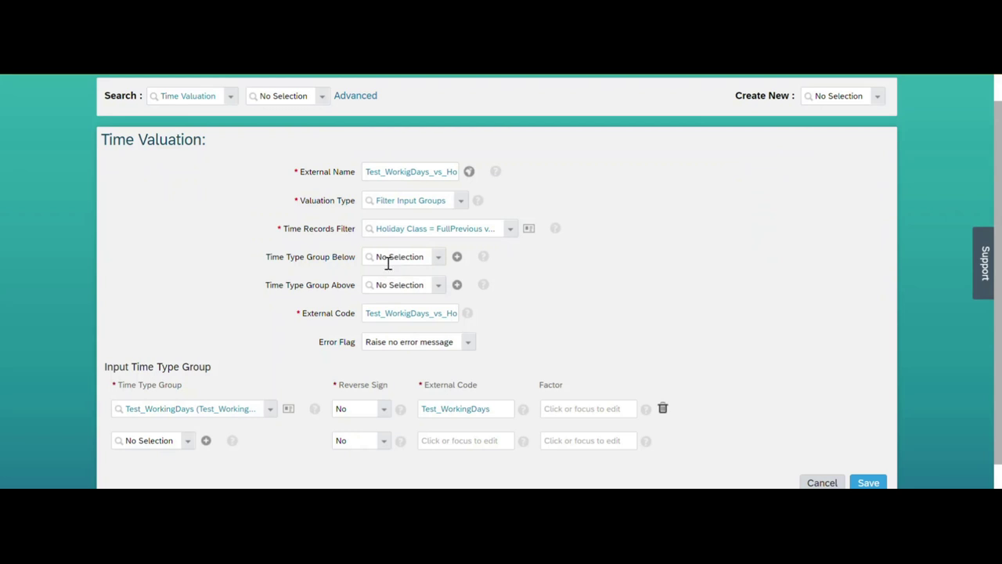
Copy Test_BasePay150% from Notepad and set it as the Time Type Group Above of the Test_WorkigDays_vs_Holidays time valuation.
key("alt+Tab")
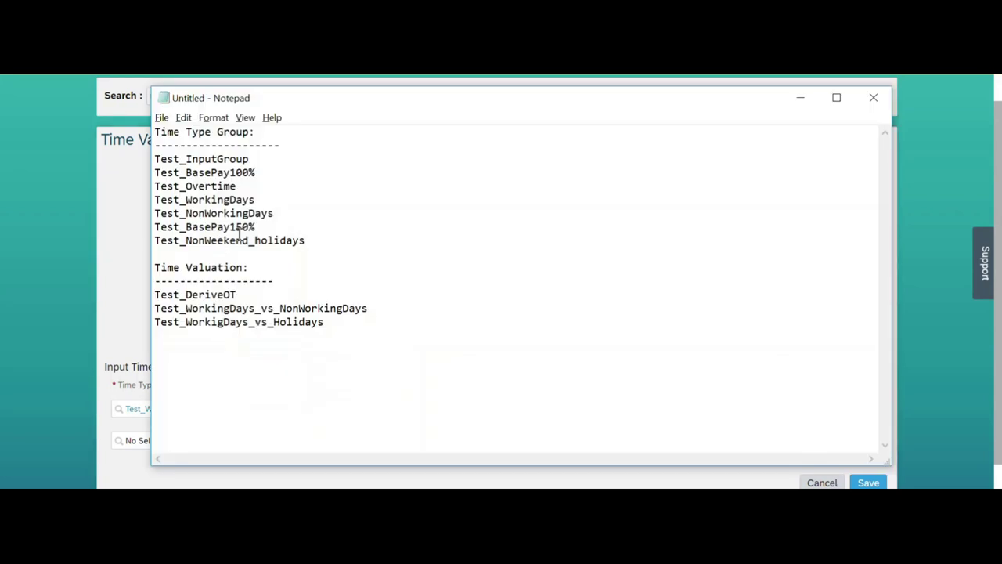
left_click_drag(257, 227, 152, 228)
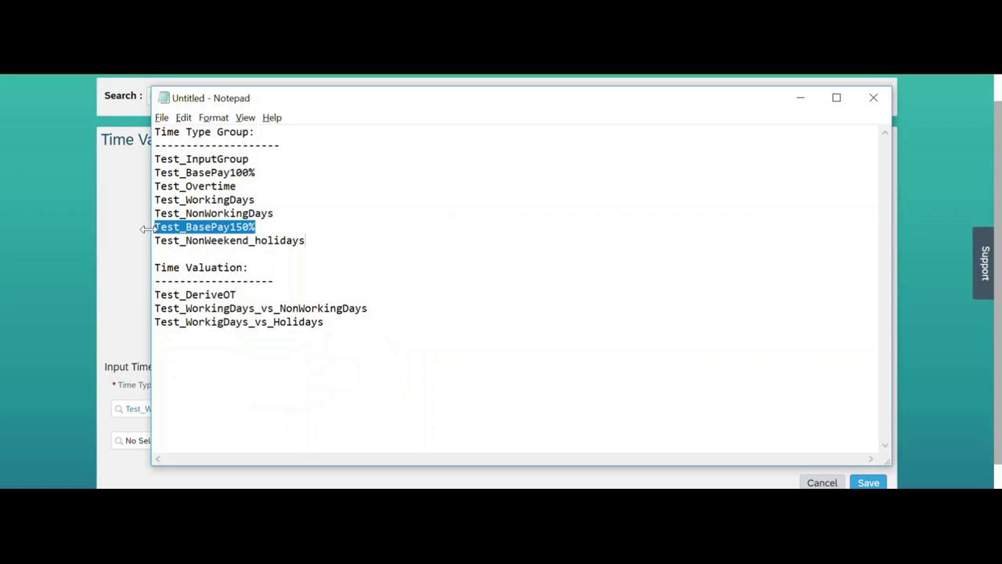
key("alt+Tab")
left_click(397, 285)
key("ctrl+v")
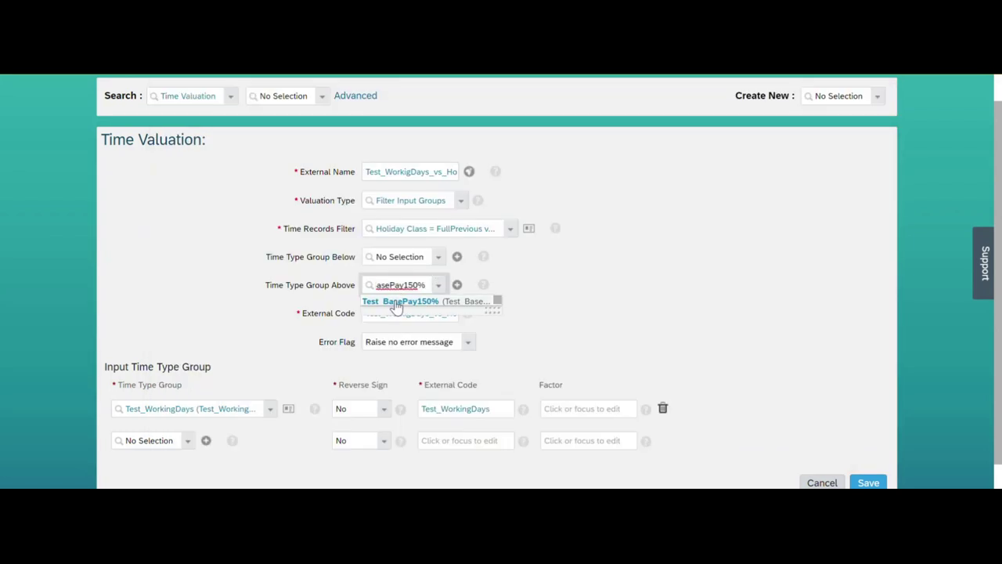
left_click(397, 304)
Copy Test_NonWeekend_holidays from Notepad, set it as the Time Type Group Below, and save the time valuation.
left_click(419, 252)
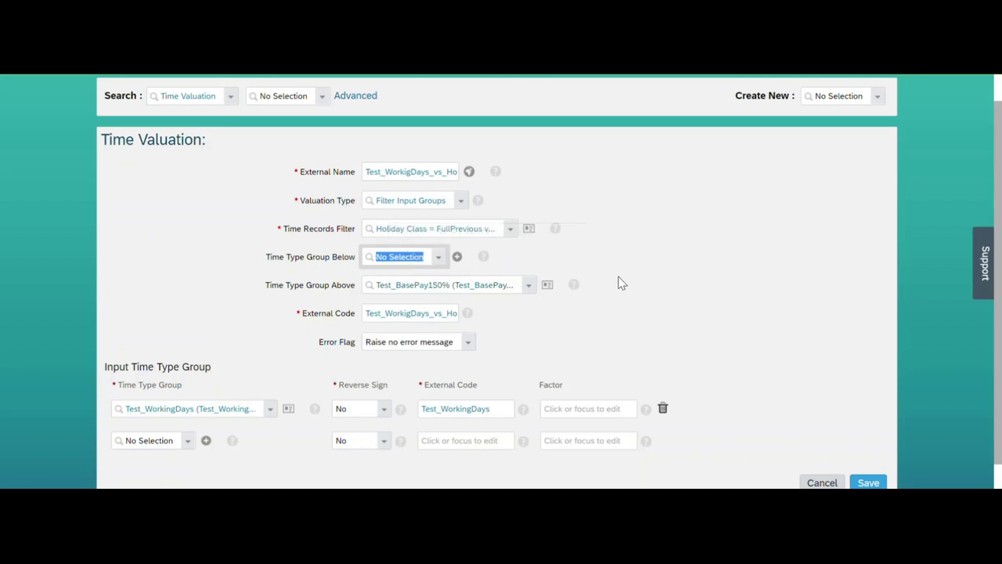
key("alt+Tab")
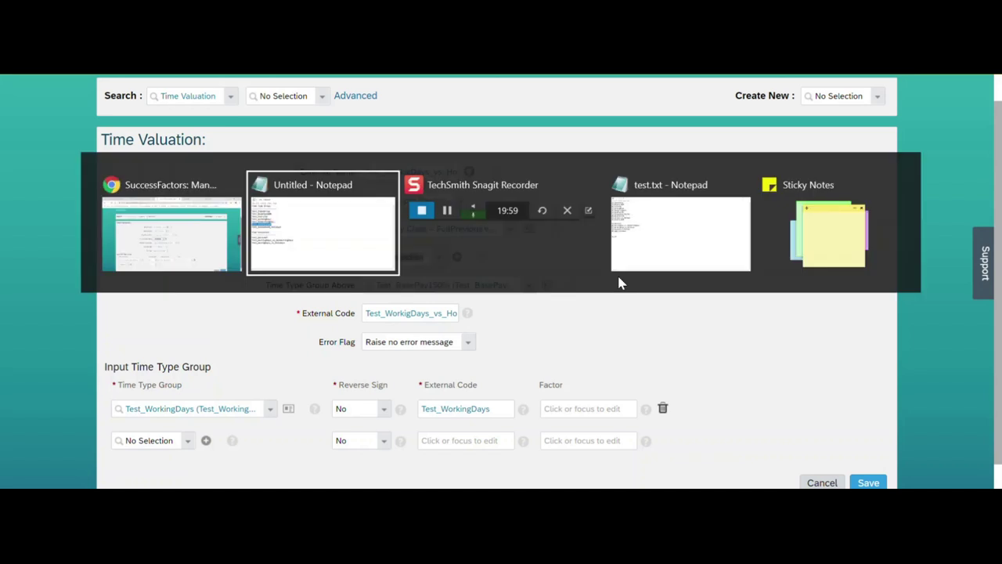
left_click_drag(305, 242, 152, 244)
key("ctrl+c")
key("alt+Tab")
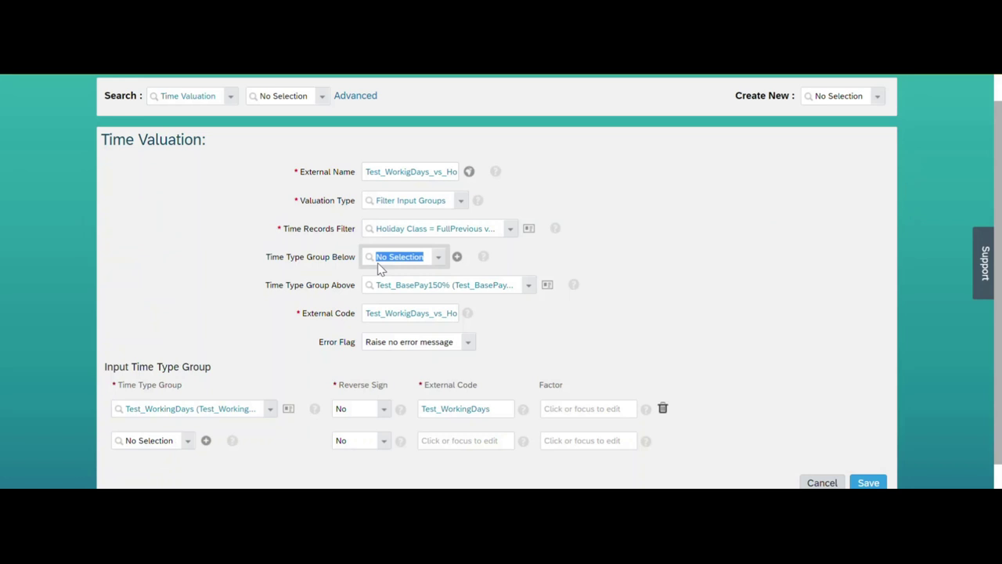
key("ctrl+v")
left_click(393, 277)
scroll(992, 415, "down", 1)
left_click(868, 453)
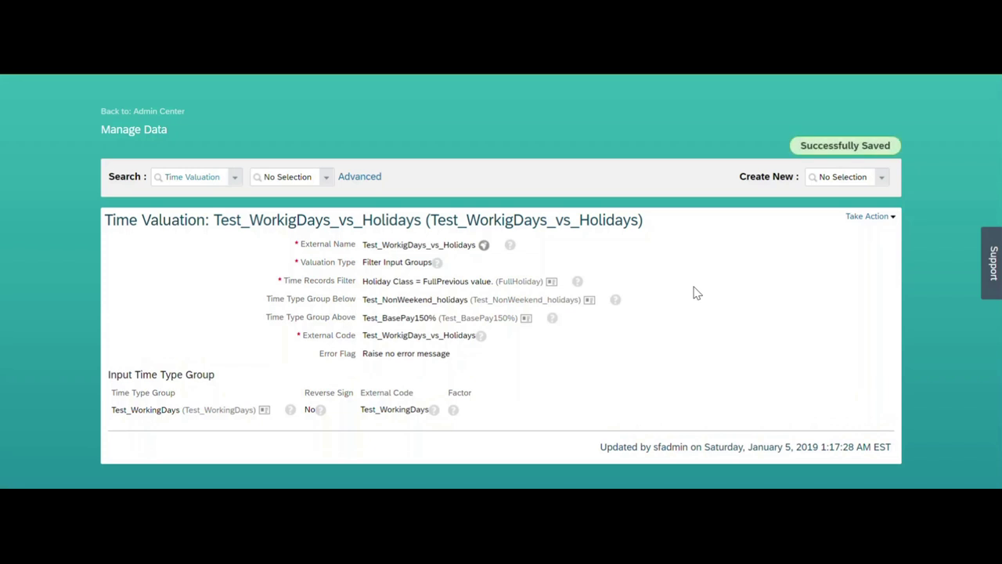
Review the Test_NonWorkingDays entry in the Notepad list of time type groups, then return to Manage Data.
key("alt+Tab")
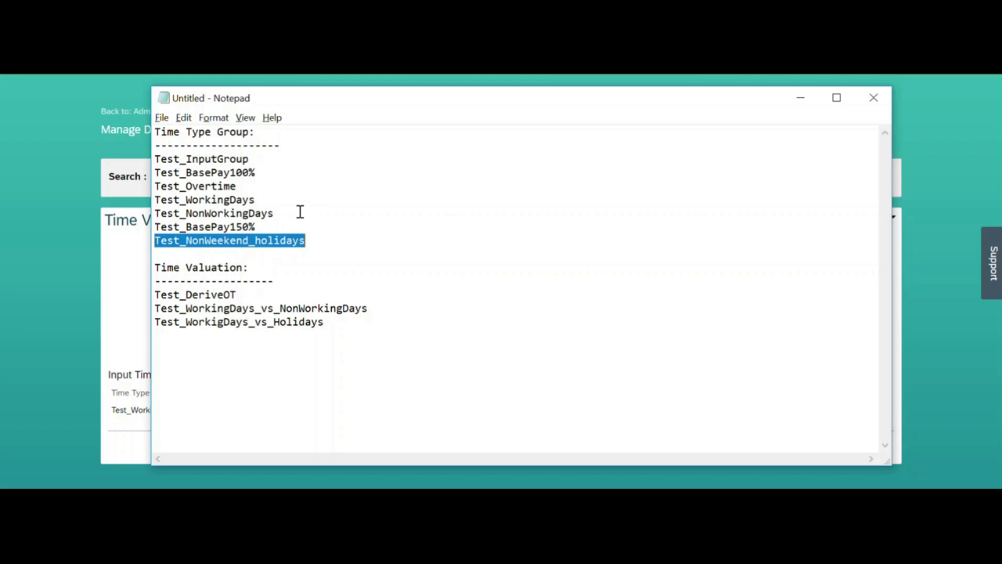
left_click_drag(275, 214, 188, 220)
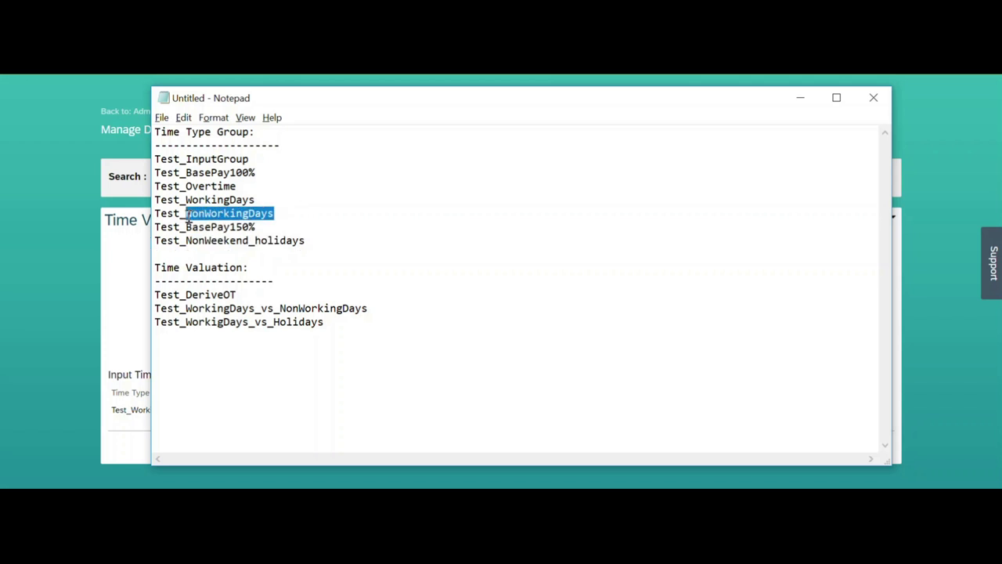
key("ctrl+c")
key("alt+Tab")
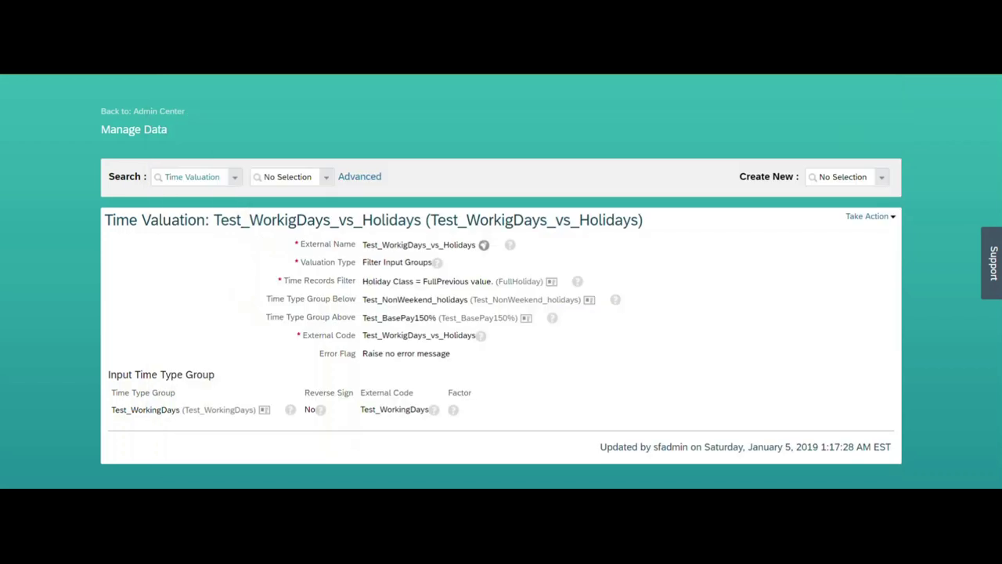
Create a new Time Valuation with the external name Test_Weekend_vsHolidays.
left_click(827, 175)
type("time v")
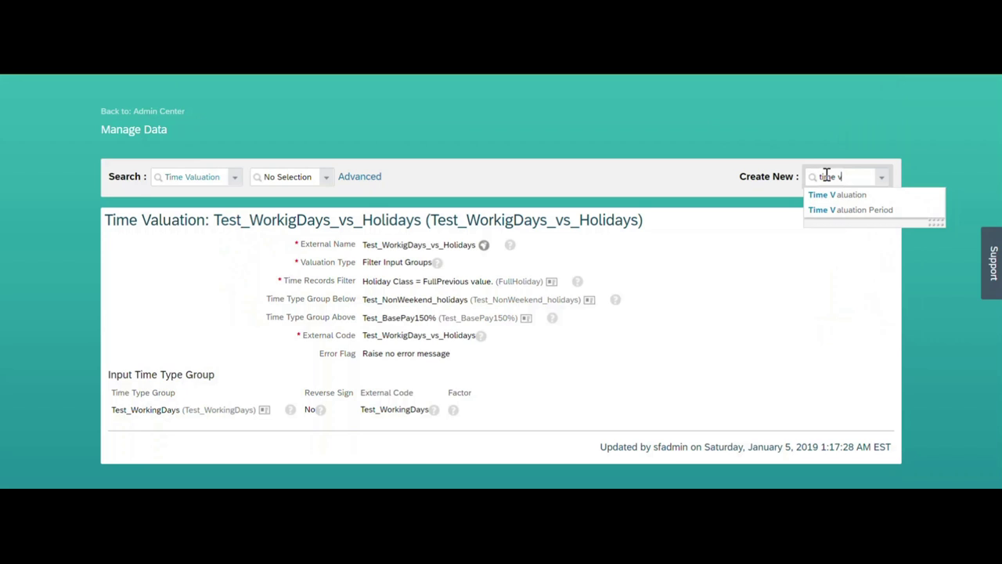
left_click(838, 196)
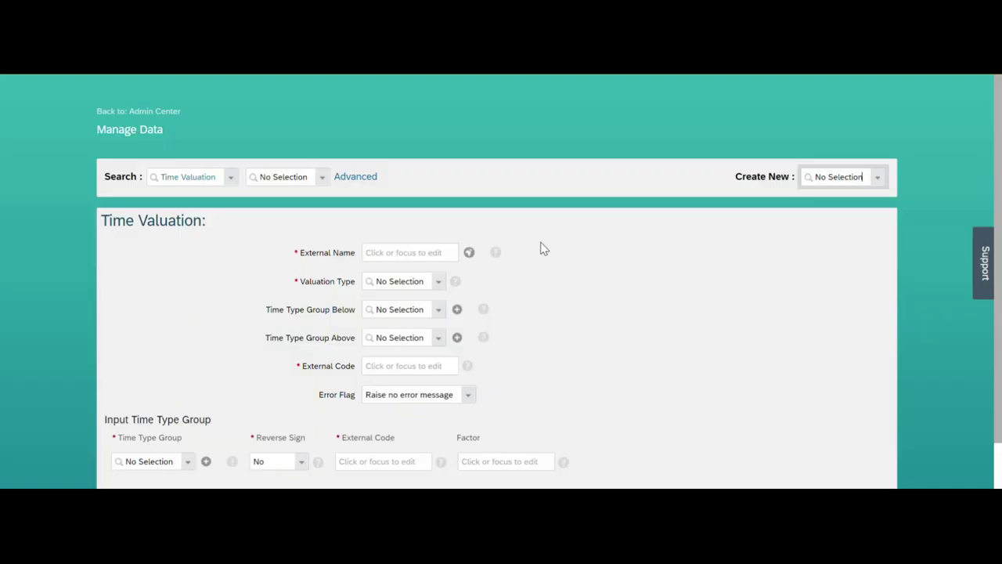
left_click(421, 251)
type("Tes")
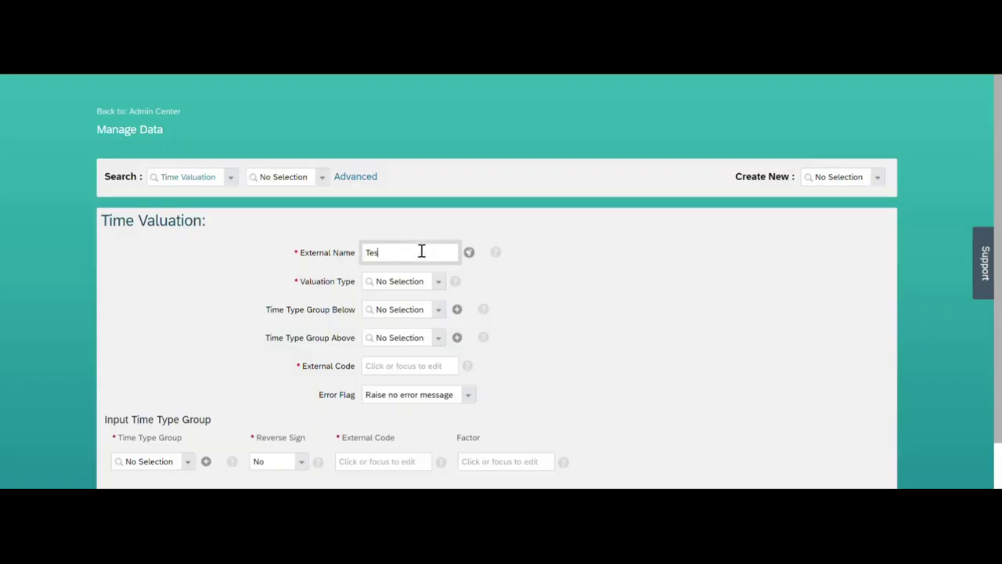
type("t_weekend_vsHolidays")
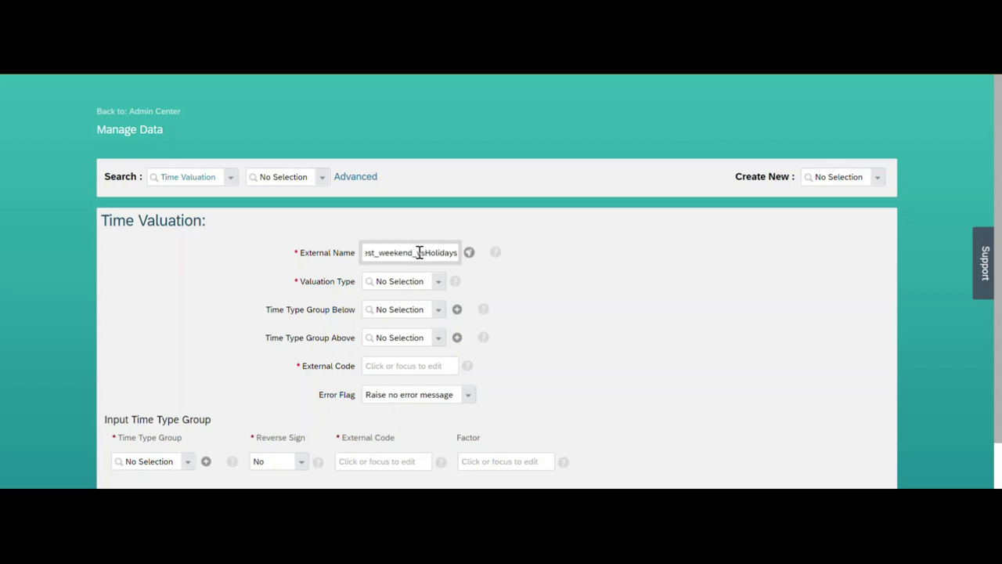
Copy the External Name into the External Code and correct both to Test_Weekend_vs_Holidays.
left_click(384, 255)
double_click(383, 254)
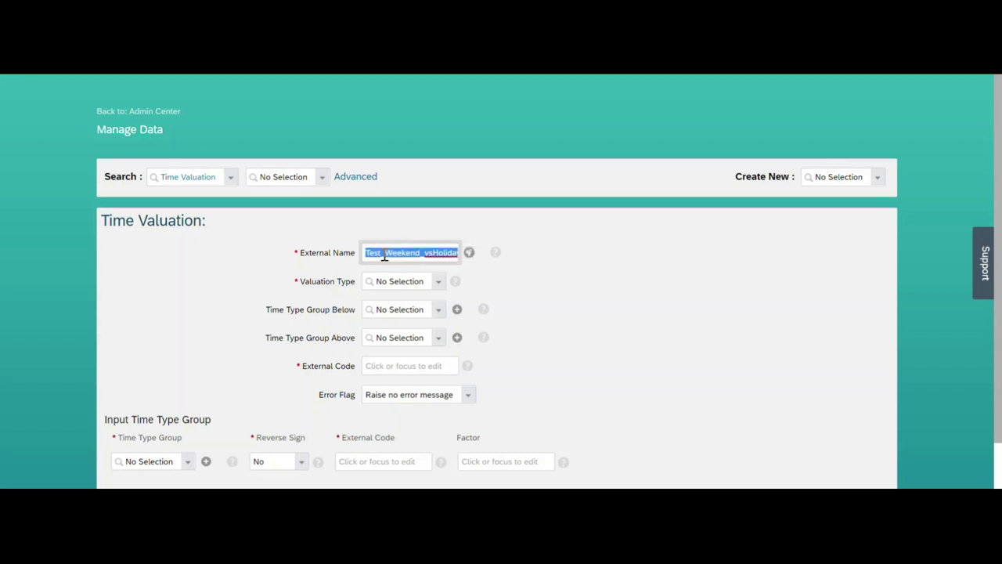
left_click(417, 365)
key("ctrl+v")
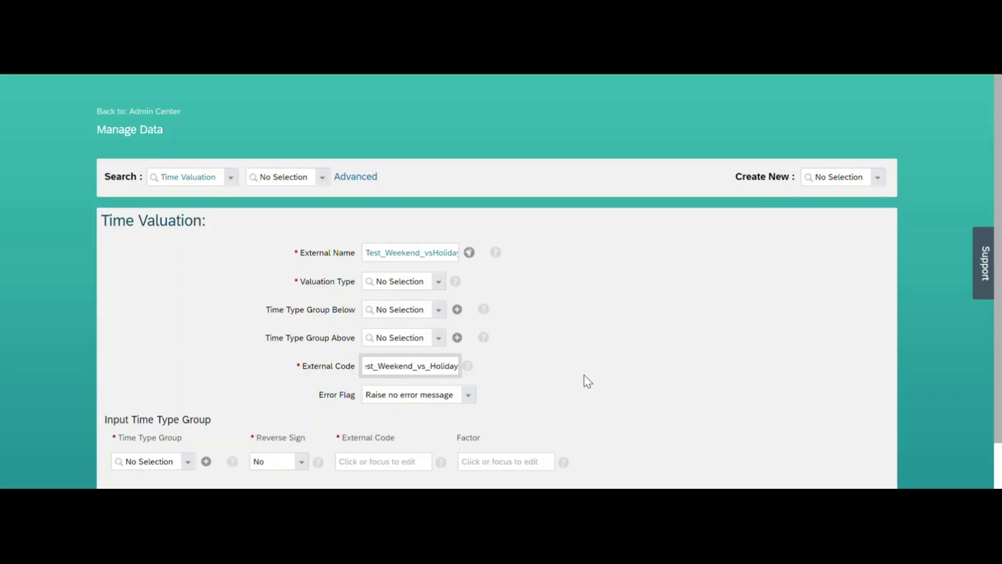
left_click(433, 253)
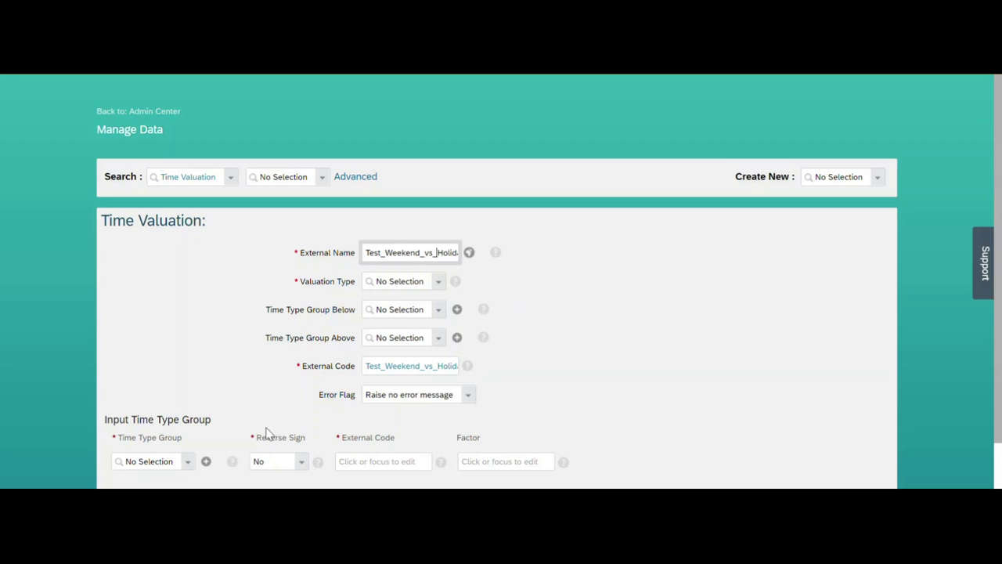
Add Test_Weekend_vs_Holidays below Test_WorkigDays_vs_Holidays in the Notepad list of time valuations.
scroll(266, 432, "down", 1)
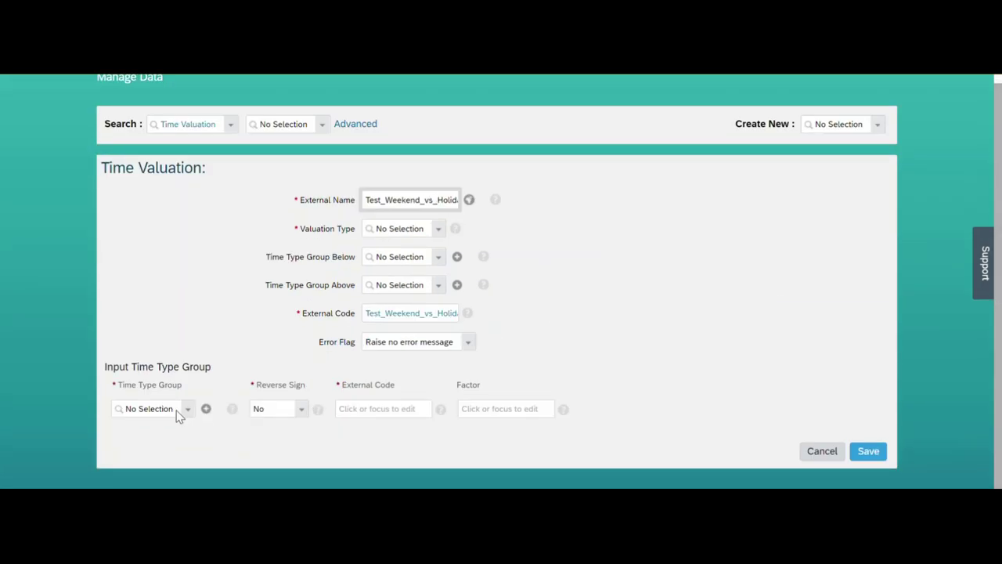
left_click(167, 409)
key("alt+Tab")
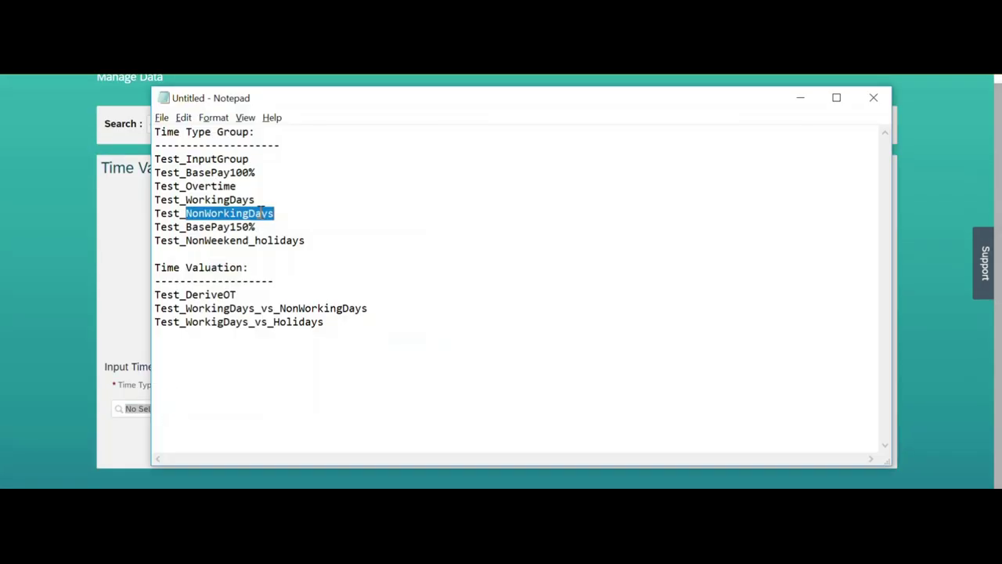
left_click(334, 323)
key("Return")
key("ctrl+v")
left_click(248, 335)
type("_")
Copy Test_NonWorkingDays from Notepad and use it as the valuation's Input Time Type Group and that row's External Code.
left_click(152, 217)
key("shift+End")
key("ctrl+c")
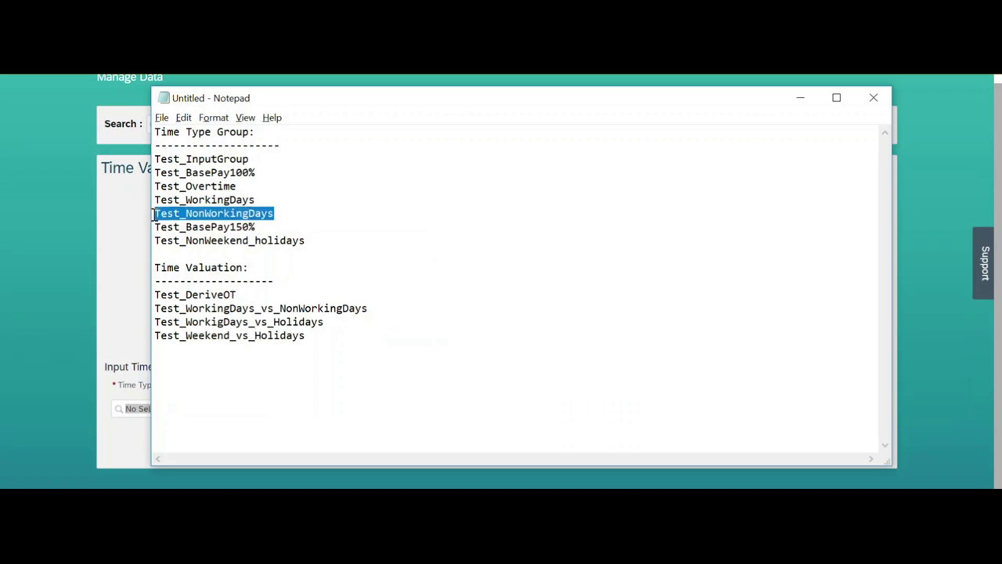
key("alt+Tab")
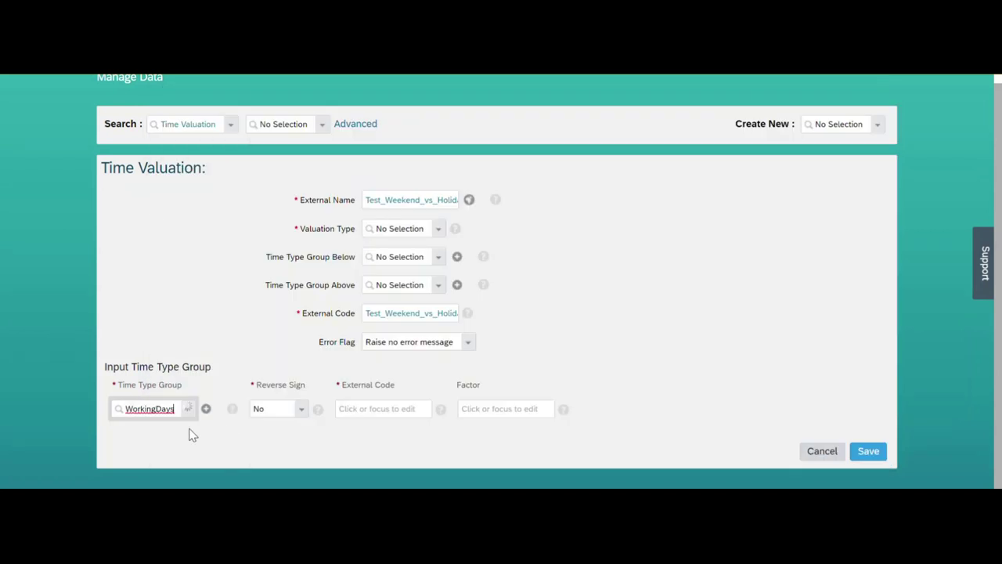
left_click(174, 427)
left_click(452, 408)
key("ctrl+v")
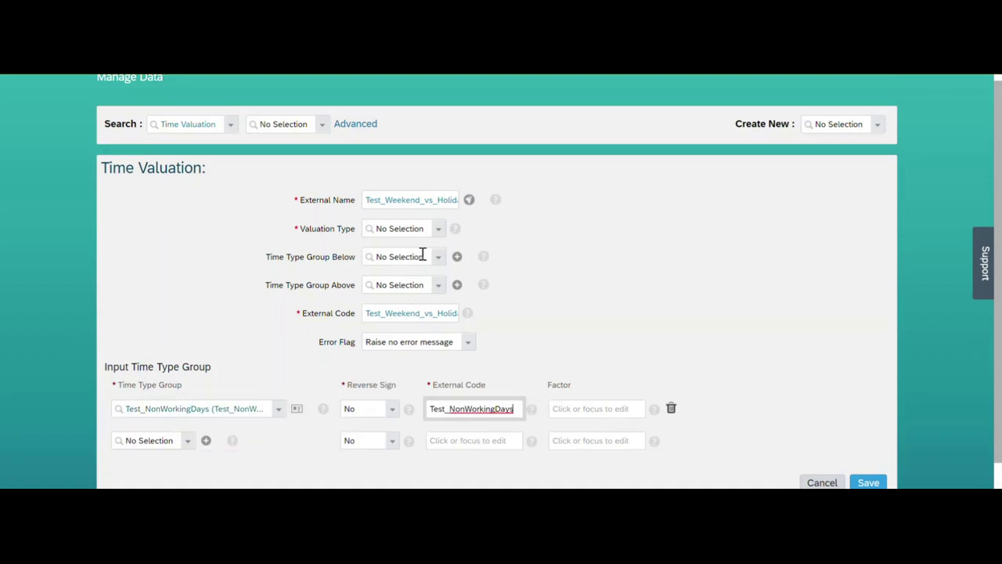
Set the valuation's Valuation Type to Filter Input Groups and its Time Records Filter to the Holiday Class = FullPrevious entry.
left_click(440, 229)
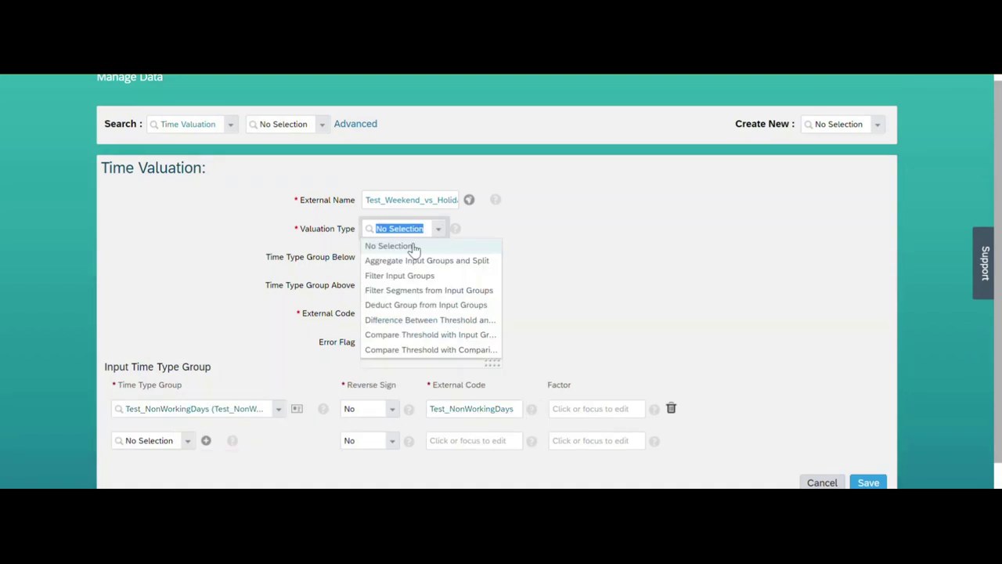
left_click(400, 275)
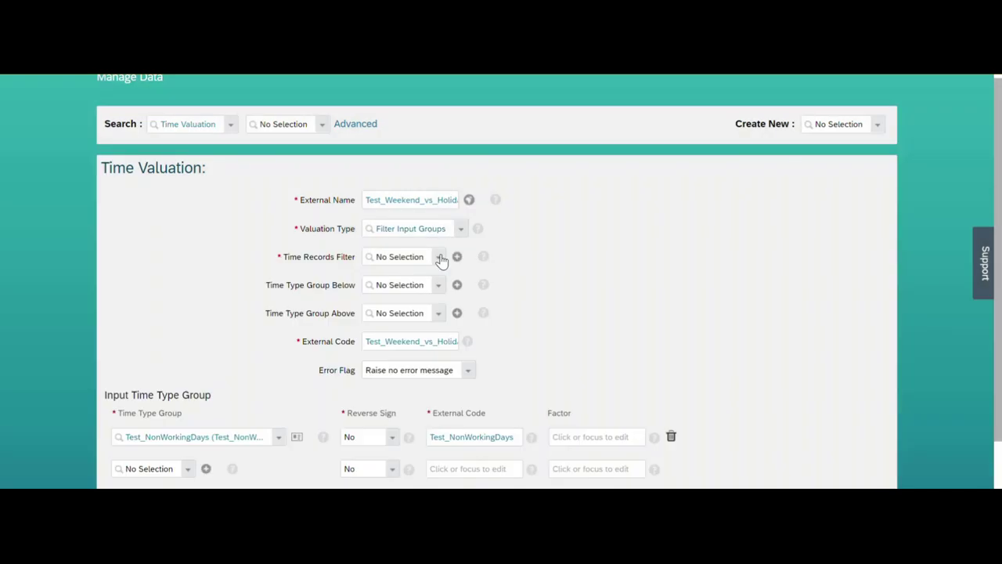
left_click(439, 258)
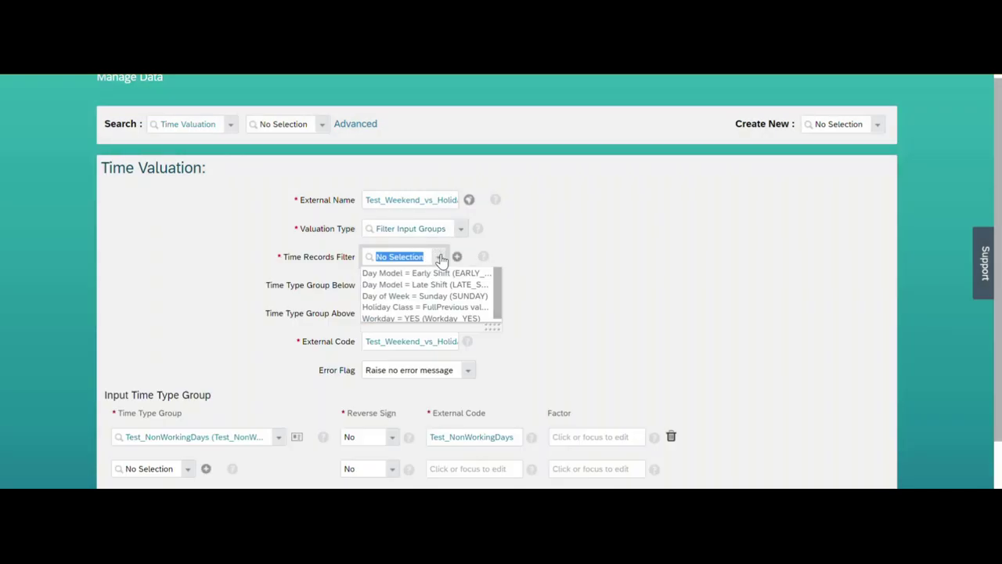
left_click(402, 308)
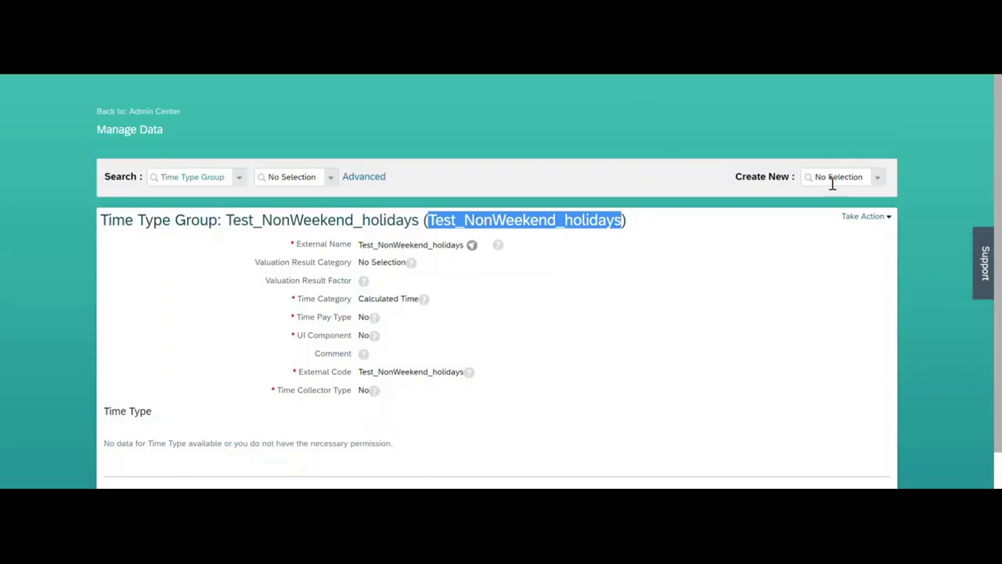
Create a new Time Type Group with the external name Test_BasePay175%.
left_click(834, 180)
type("time ty")
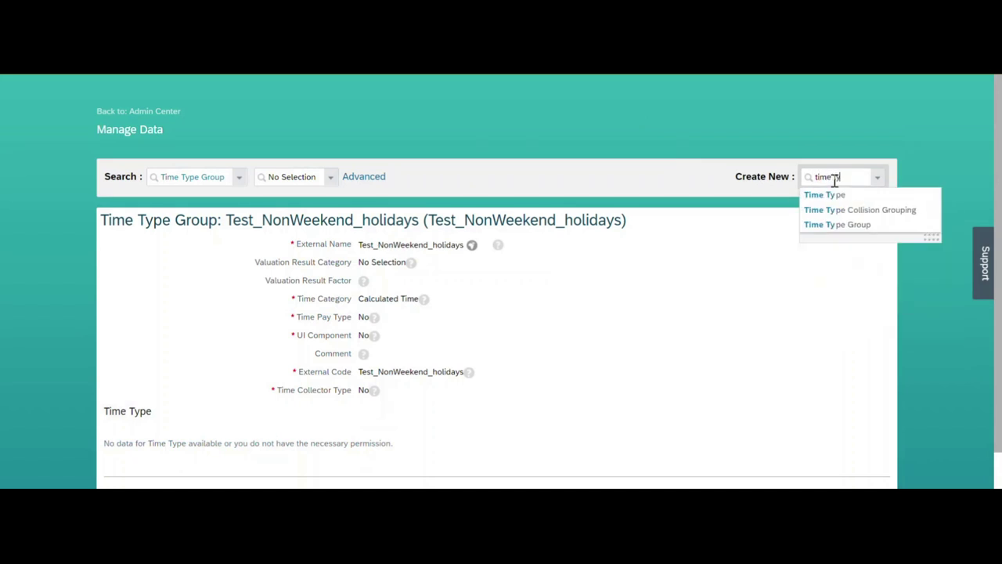
left_click(841, 225)
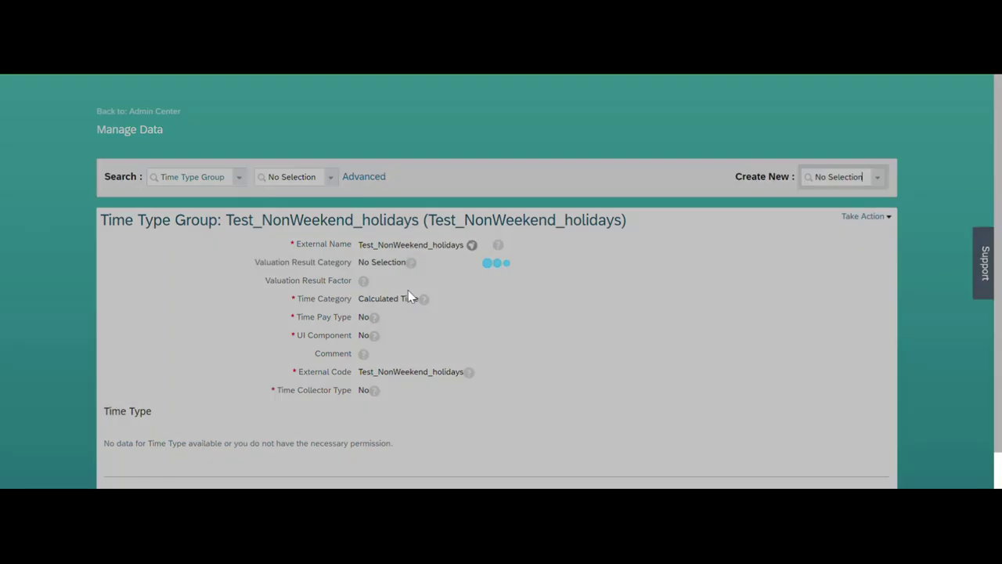
left_click(402, 255)
type("Test")
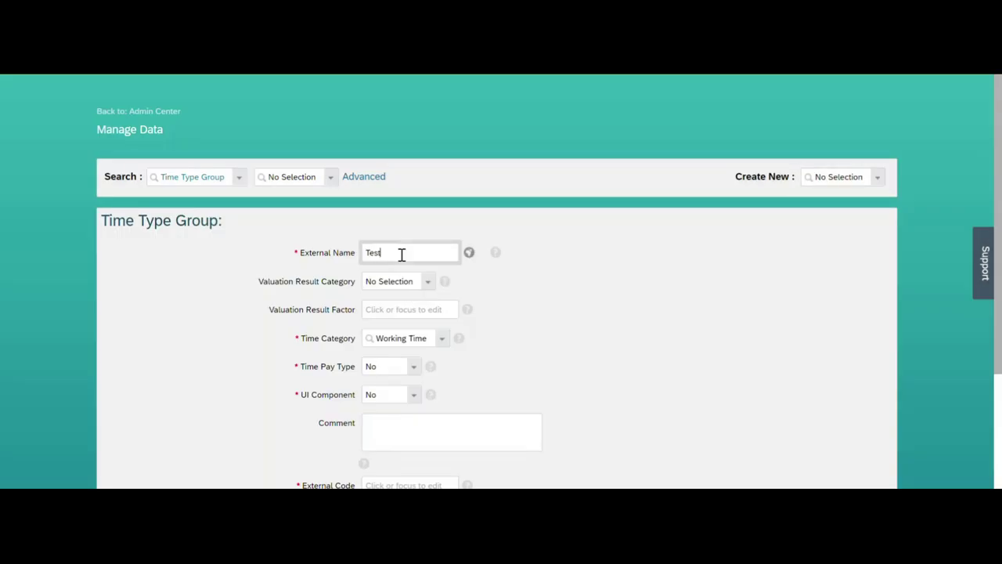
type("_Wee")
key("BackSpace")
key("BackSpace")
type("BasePay175%")
Copy the time type group's External Name into its External Code.
key("ctrl+a")
key("ctrl+c")
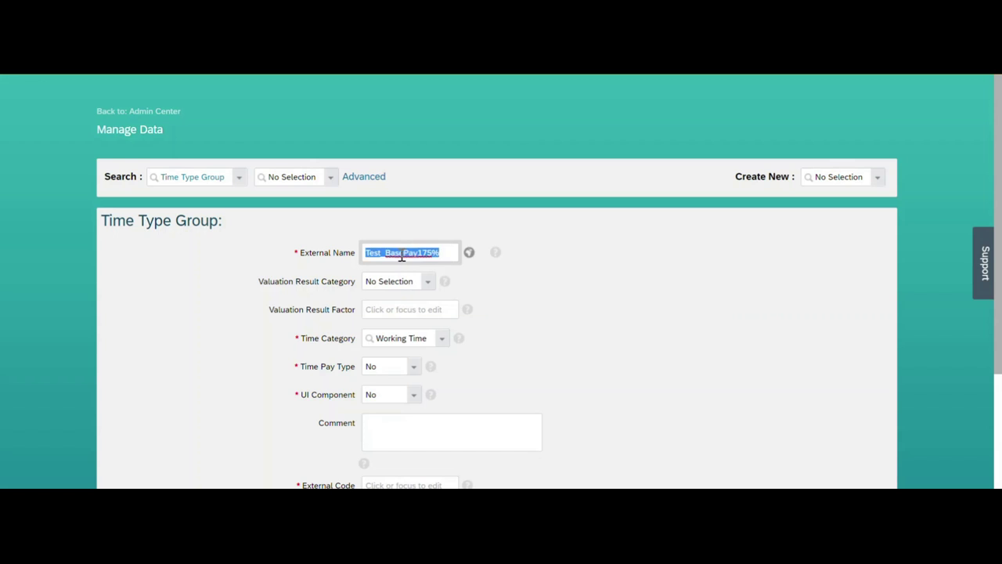
left_click(405, 483)
key("ctrl+v")
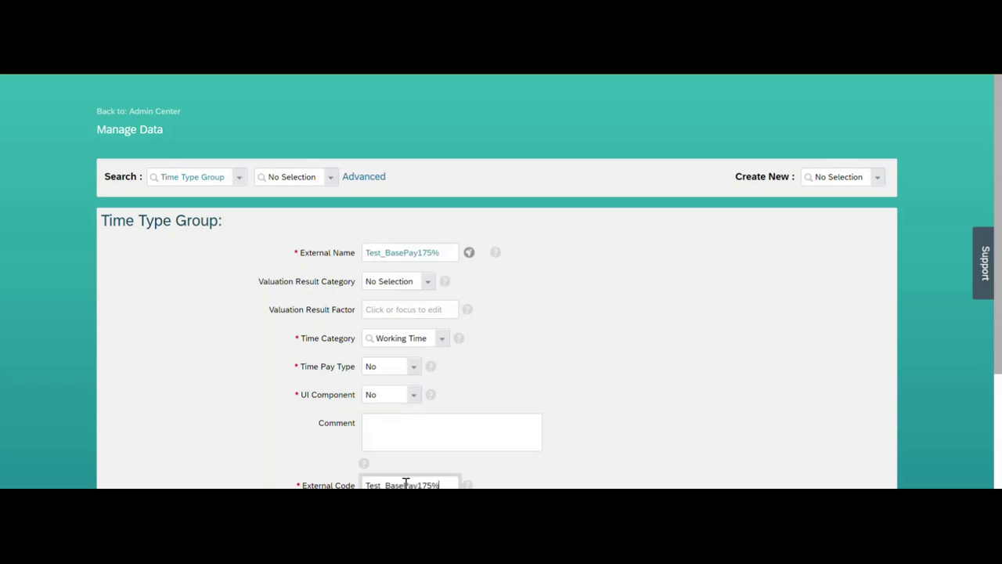
Set the group's Valuation Result Category to Overtime Premium and its Valuation Result Factor to 1.75.
scroll(493, 258, "down", 1)
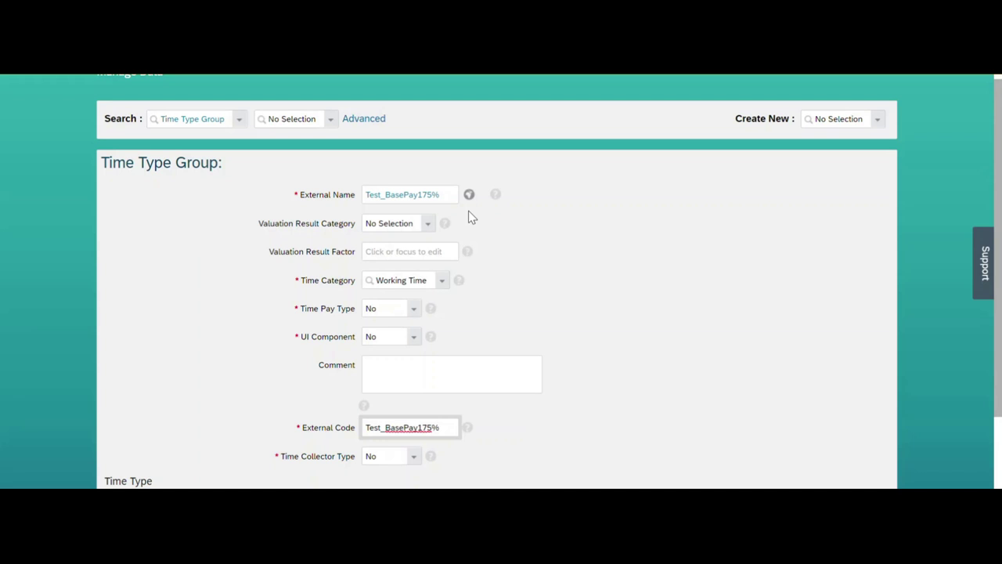
left_click(429, 227)
left_click(429, 226)
left_click(399, 270)
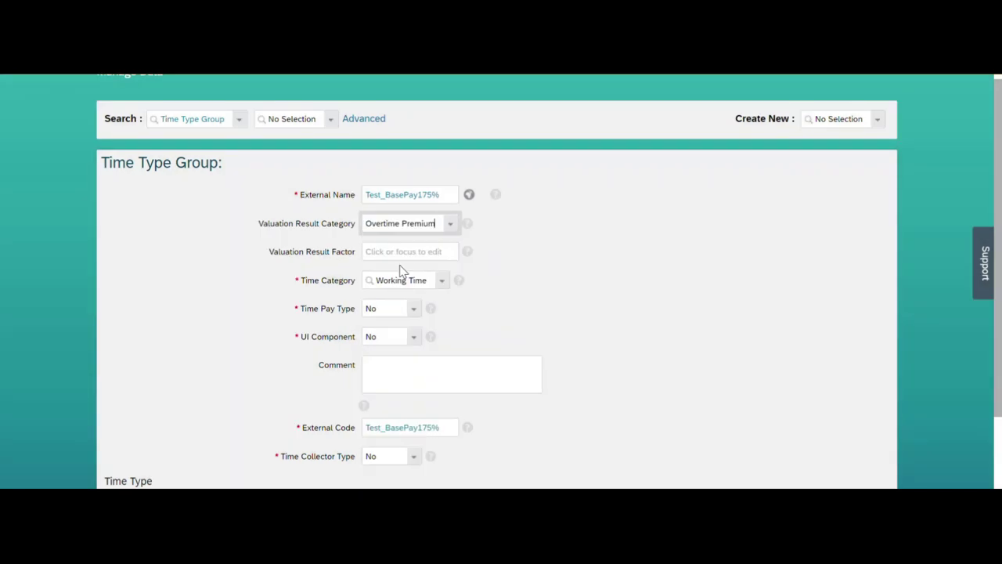
left_click(399, 251)
type("1.75")
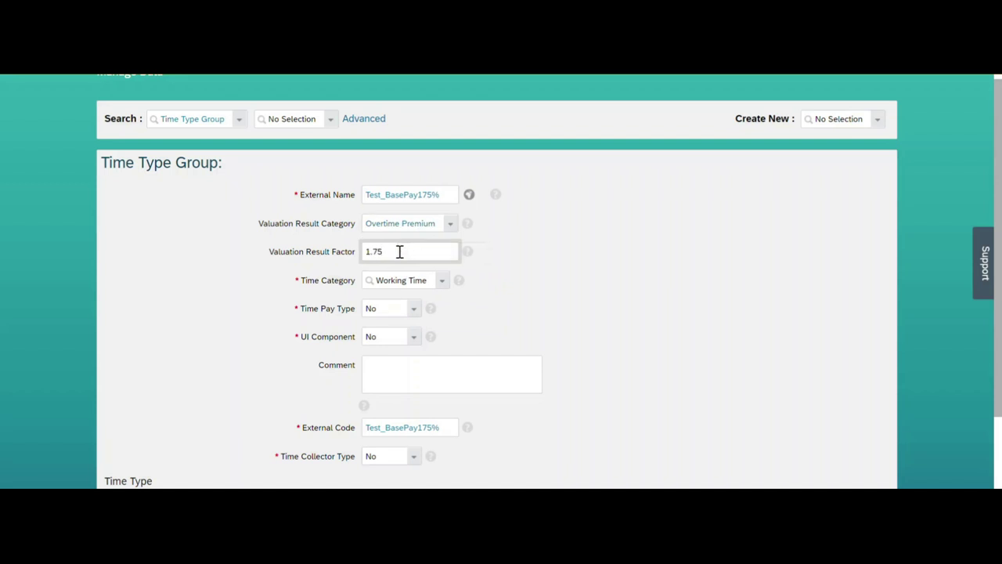
Set Time Category to Calculated Time and both Time Pay Type and UI Component to Yes, and save the time type group.
left_click(444, 282)
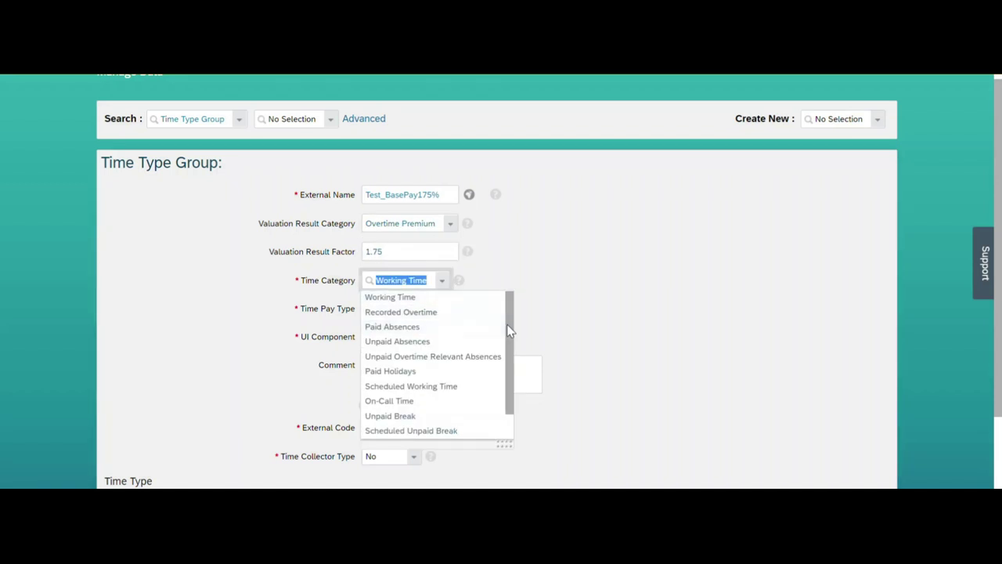
scroll(505, 333, "down", 2)
left_click(427, 415)
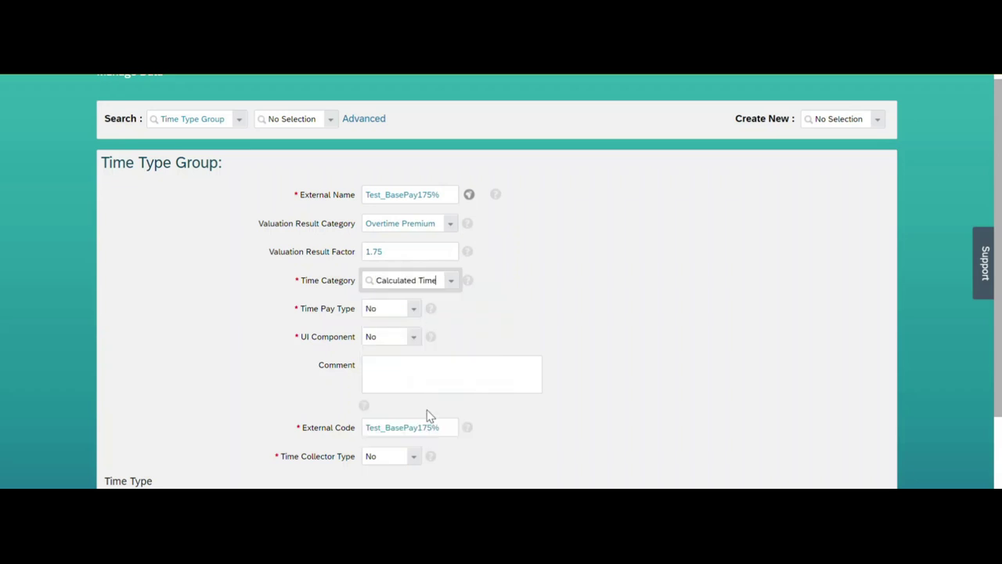
left_click(414, 309)
left_click(386, 338)
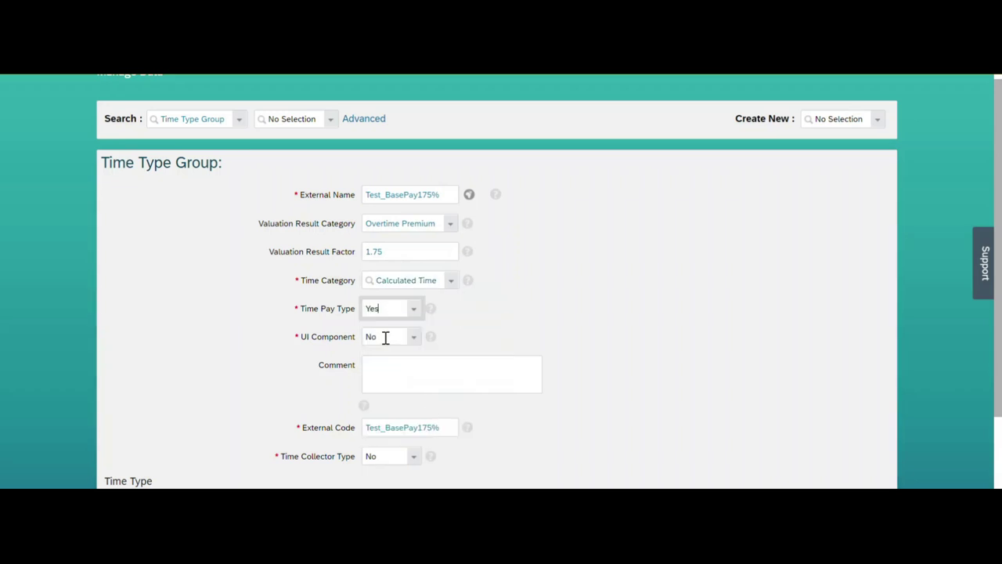
left_click(413, 338)
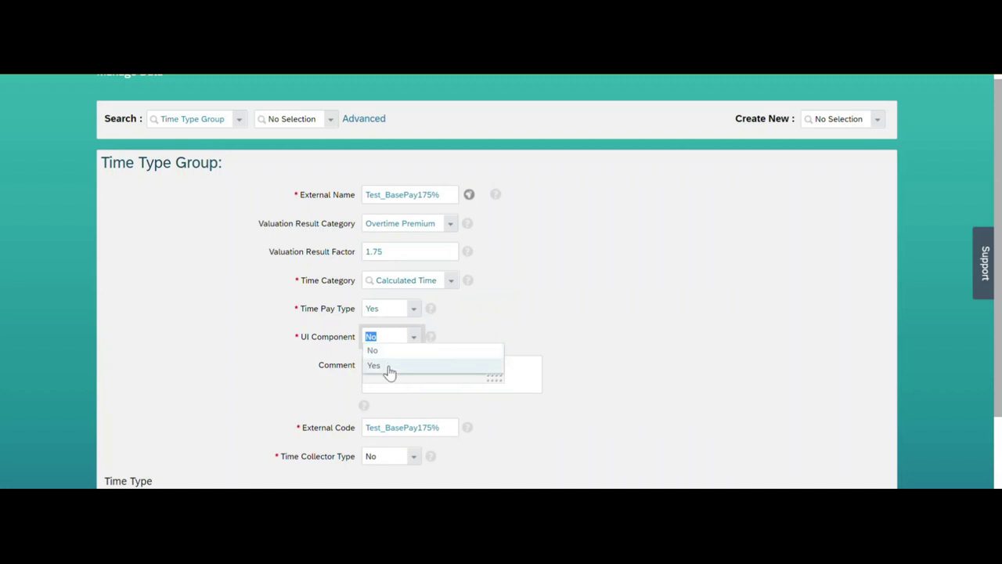
left_click(387, 365)
scroll(998, 418, "down", 1)
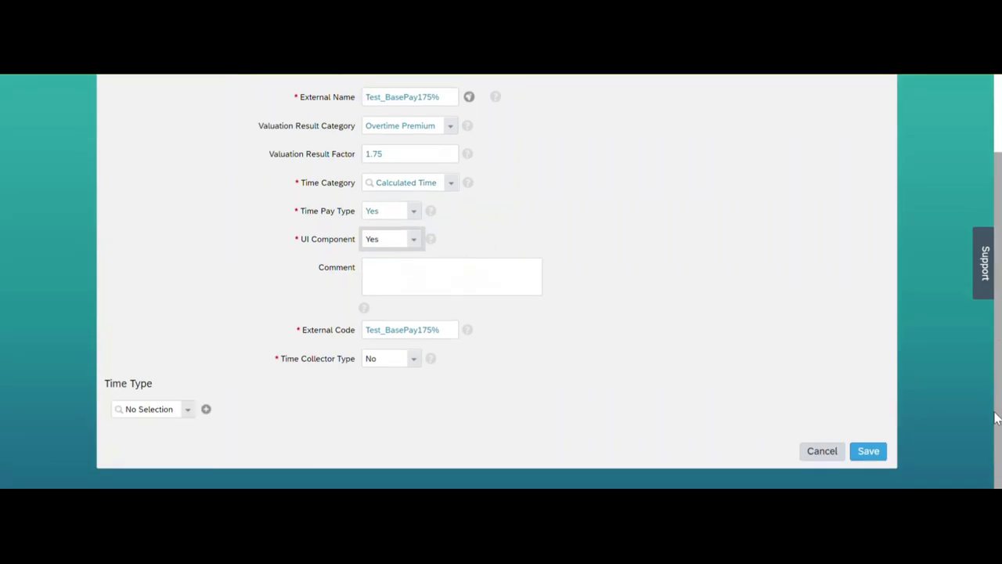
left_click(869, 452)
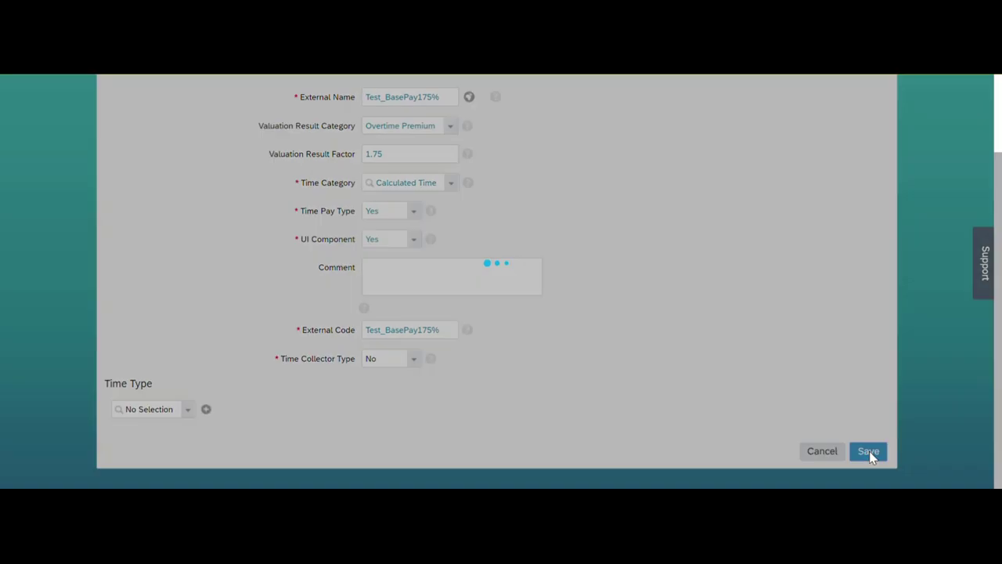
left_click(607, 358)
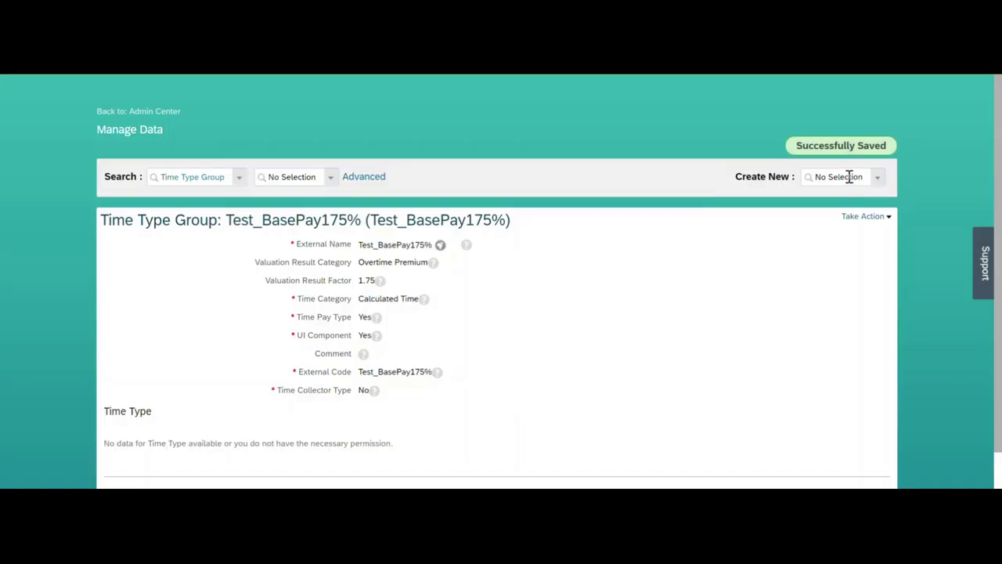
Copy the saved group's code Test_BasePay175% and add it below Test_NonWeekend_holidays in the Notepad list of time type groups.
left_click_drag(370, 220, 506, 222)
key("ctrl+c")
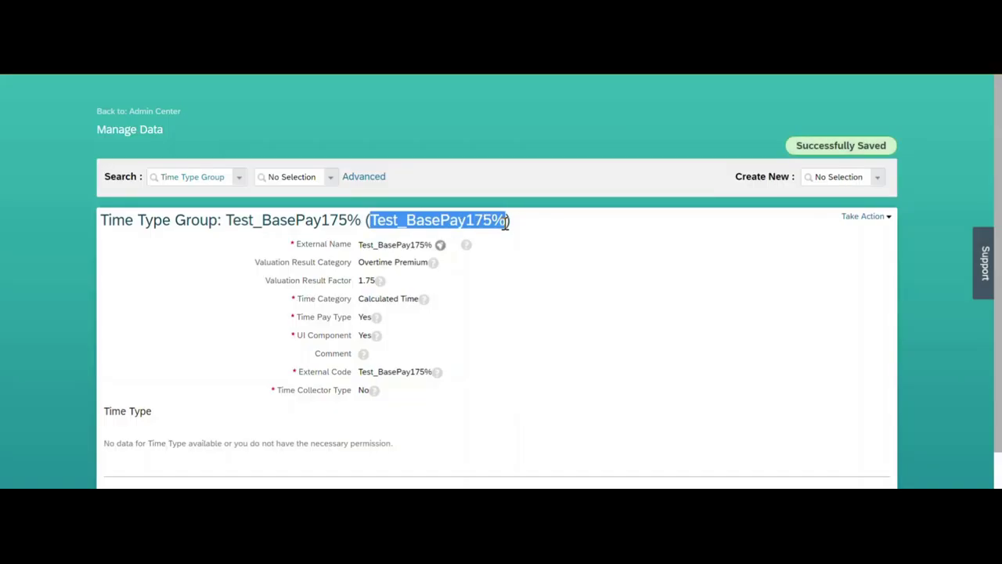
key("alt+Tab")
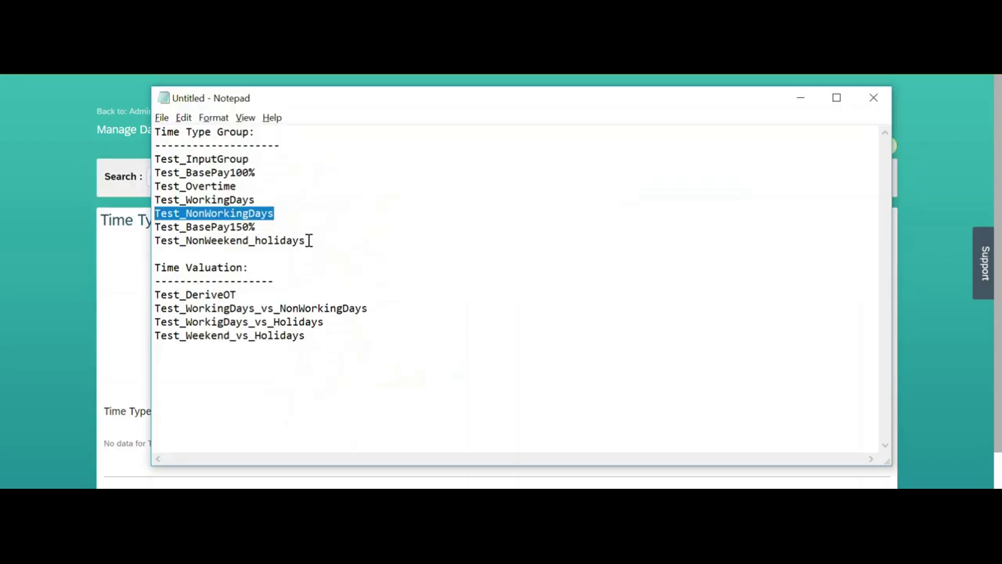
left_click(310, 240)
key("Return")
key("ctrl+v")
key("alt+Tab")
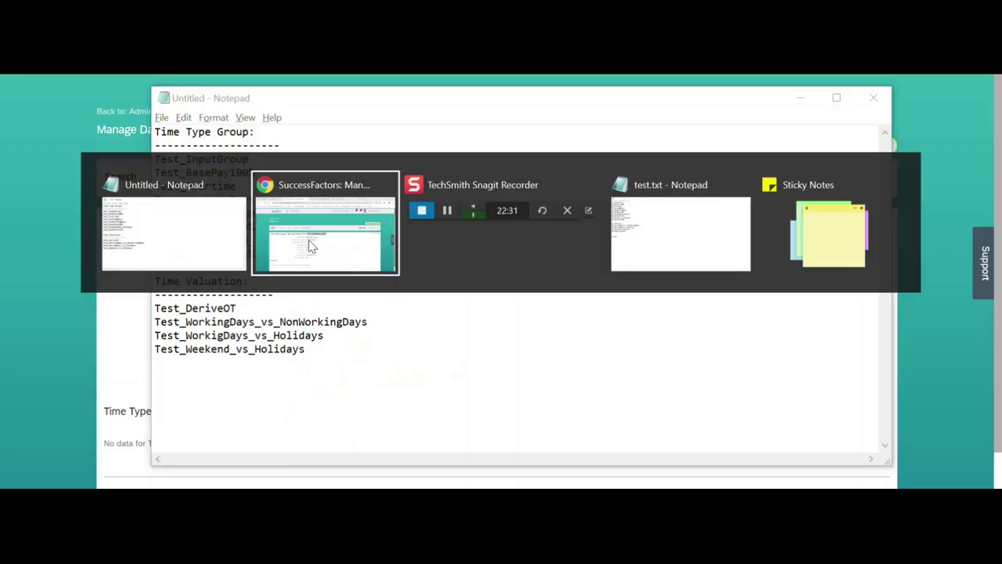
Create a new Time Type Group in Manage Data with Test_Holiday_on_Weekend as both External Name and External Code.
left_click(847, 175)
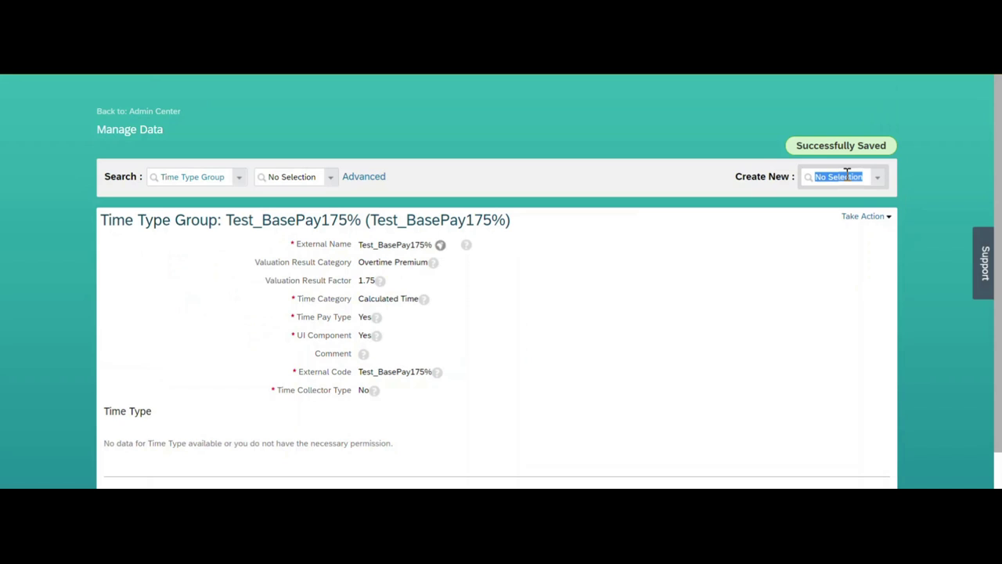
type("time ty")
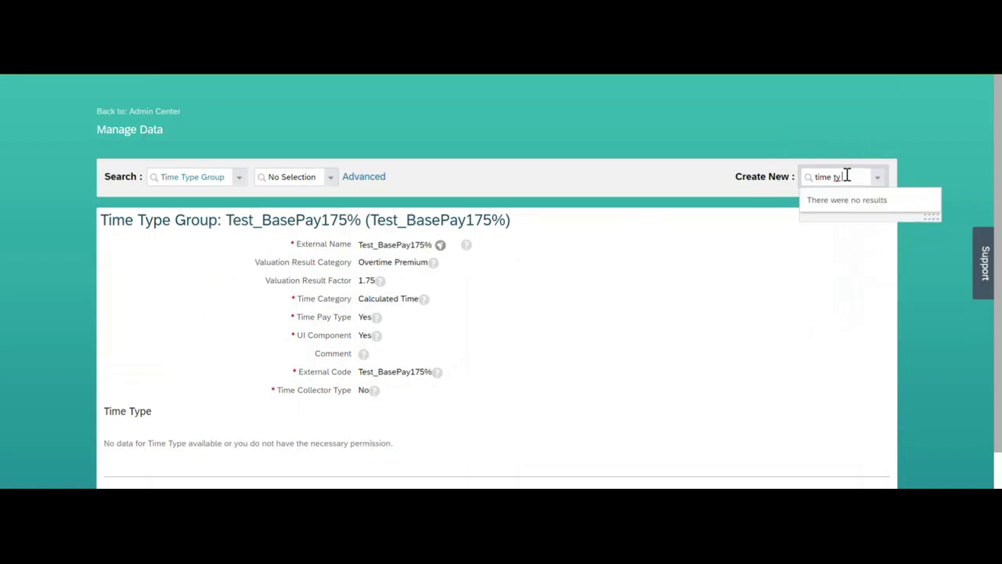
left_click(846, 227)
left_click(399, 253)
type("Test_")
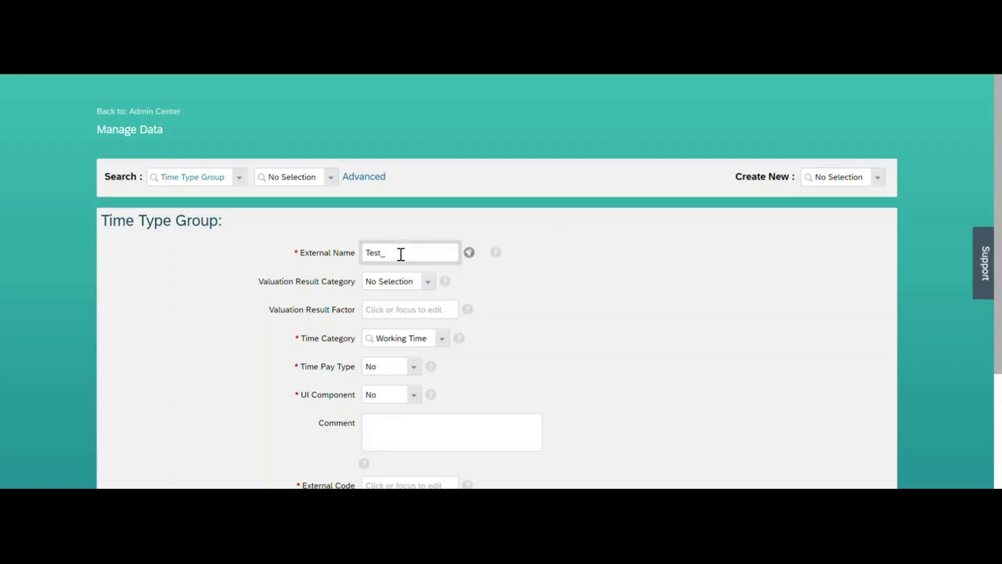
type("Holiday_on_Weekend")
key("ctrl+a")
key("ctrl+c")
left_click(428, 485)
key("ctrl+v")
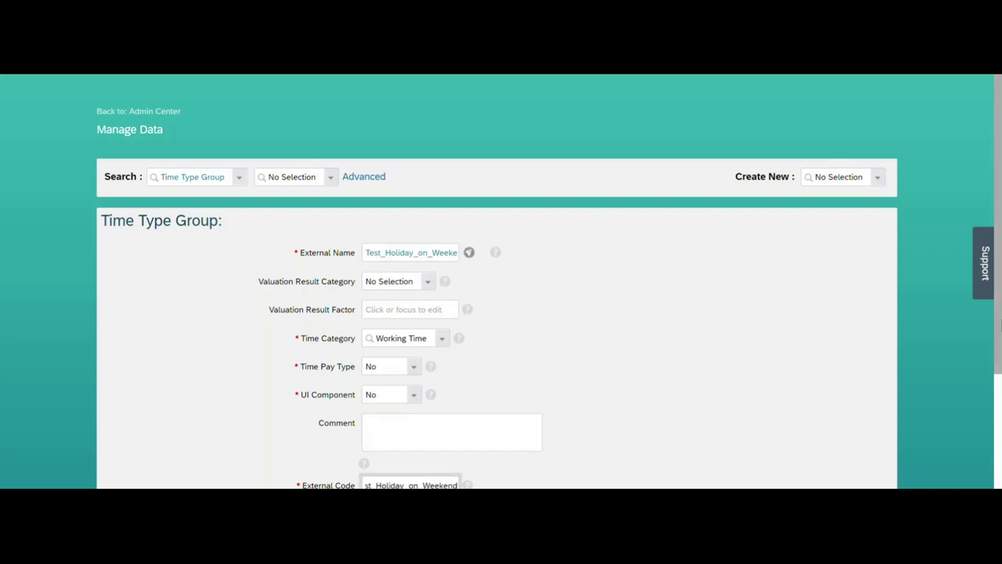
Set the Time Category of Test_Holiday_on_Weekend to Calculated Time and save the time type group.
scroll(1001, 324, "down", 2)
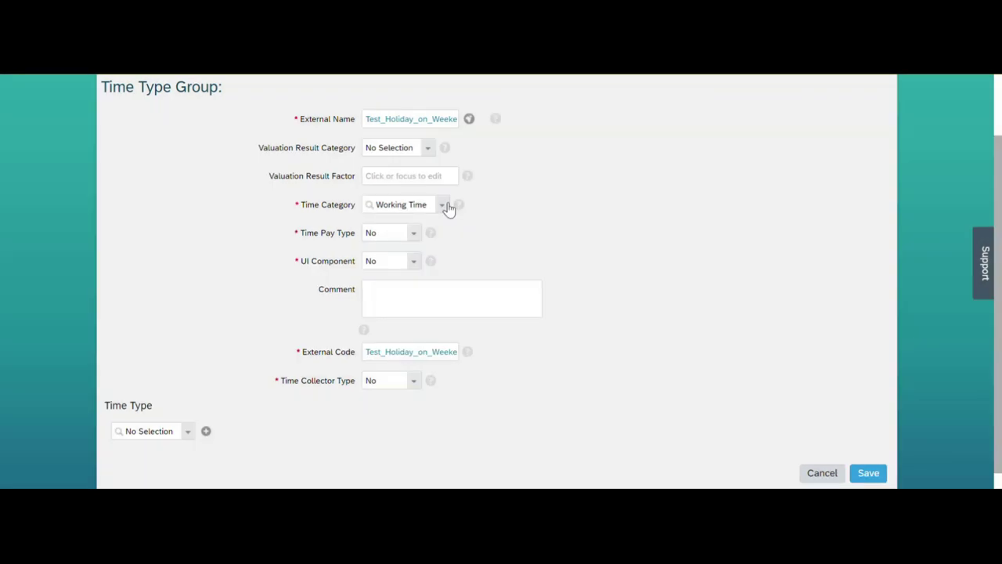
left_click(447, 205)
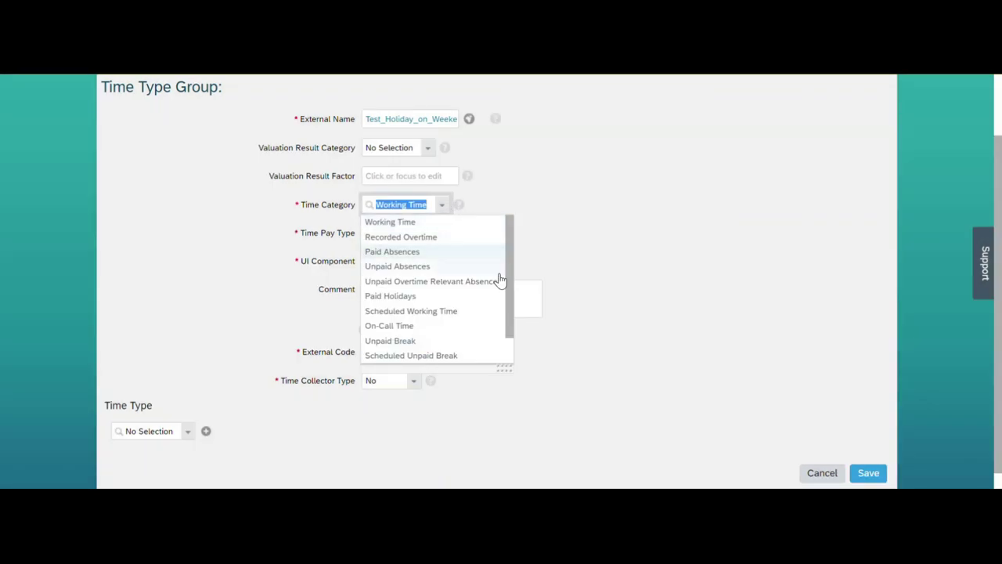
left_click_drag(512, 292, 507, 329)
left_click(419, 339)
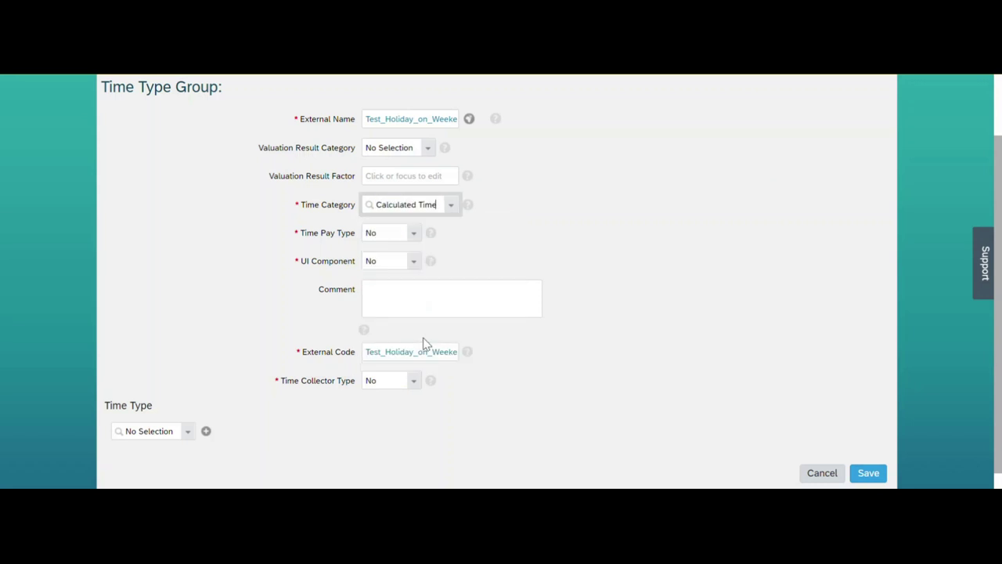
left_click(869, 474)
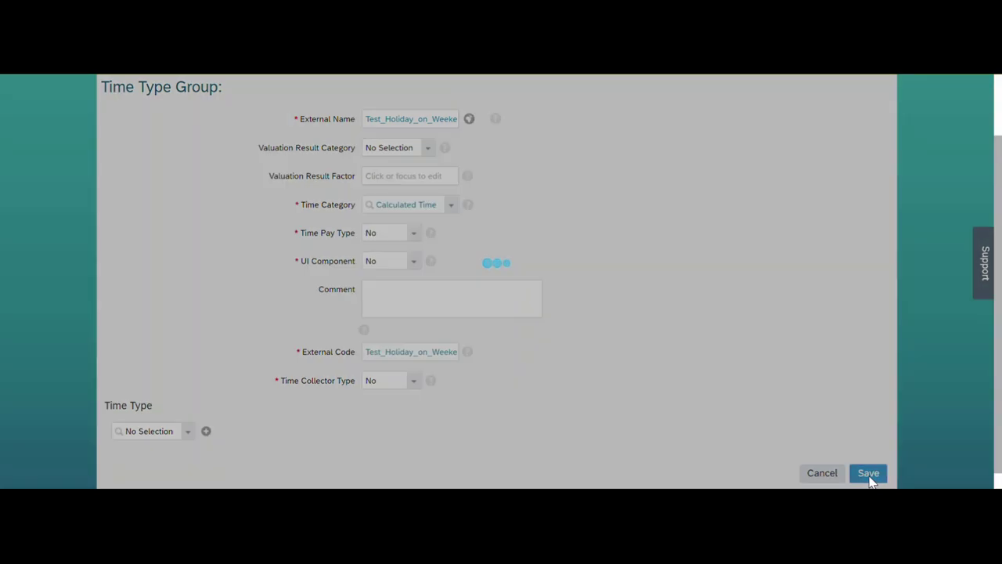
Add Test_Holiday_on_Weekend below Test_BasePay175% in the Notepad list of time type groups.
key("alt+Tab")
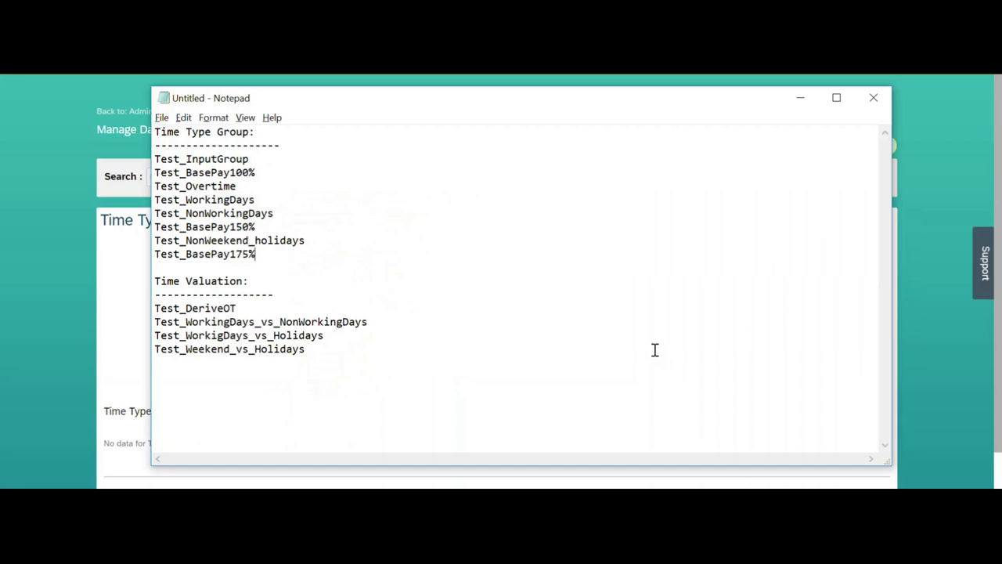
left_click(297, 253)
key("Return")
key("ctrl+v")
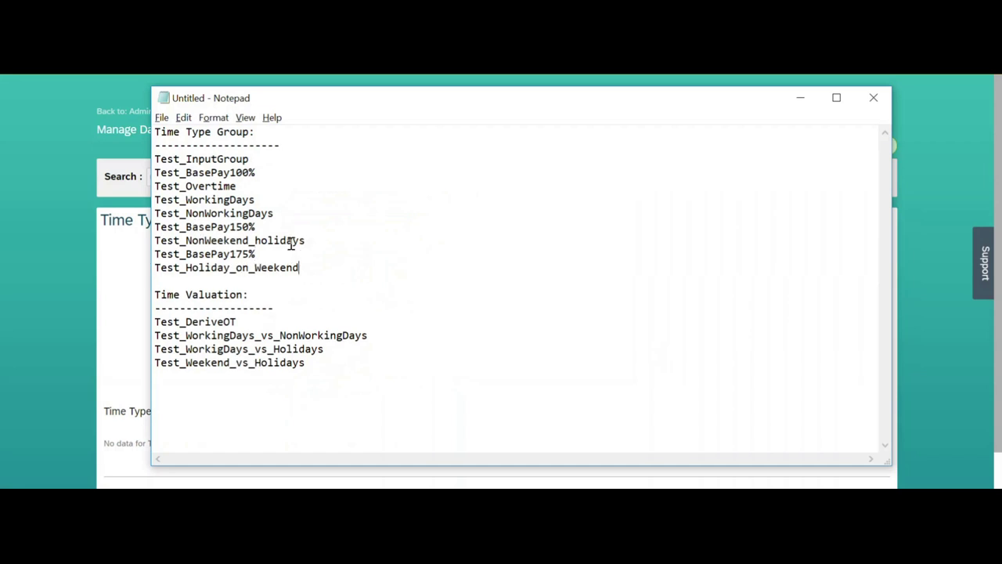
Highlight Test_NonWeekend_holidays and Test_Holiday_on_Weekend in turn in Notepad, and switch back to the unsaved Time Valuation form.
left_click_drag(311, 240, 155, 241)
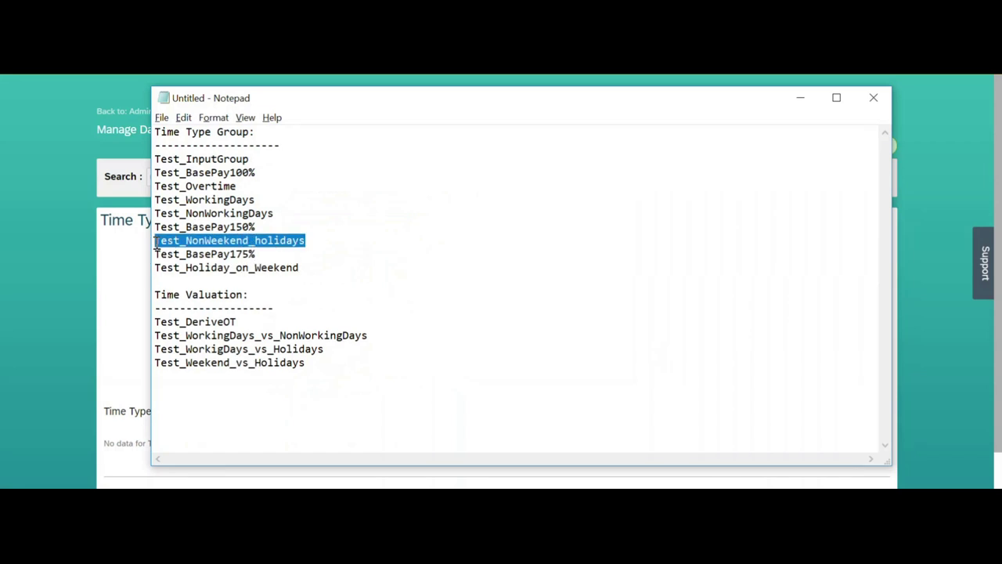
left_click_drag(302, 267, 156, 271)
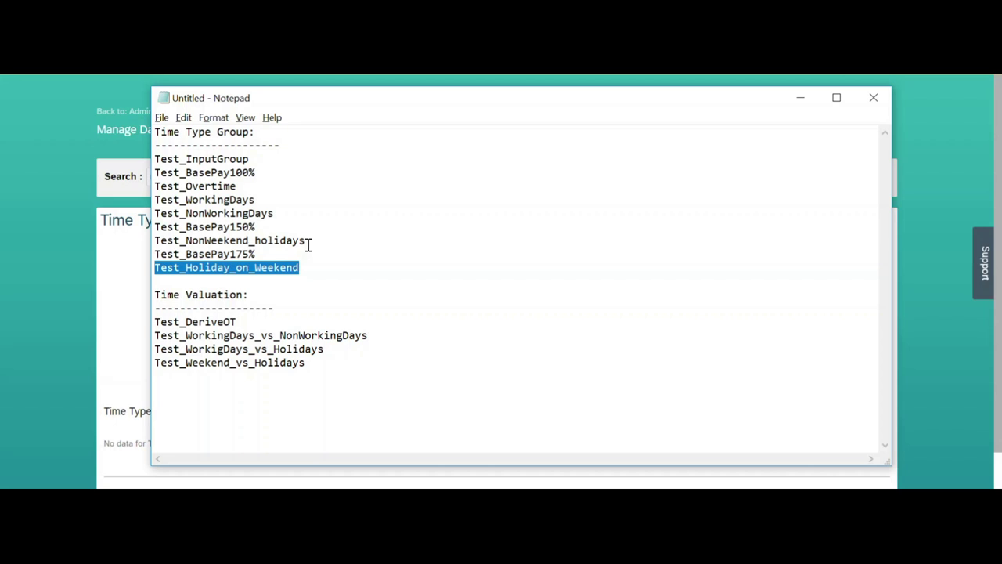
key("alt+Tab")
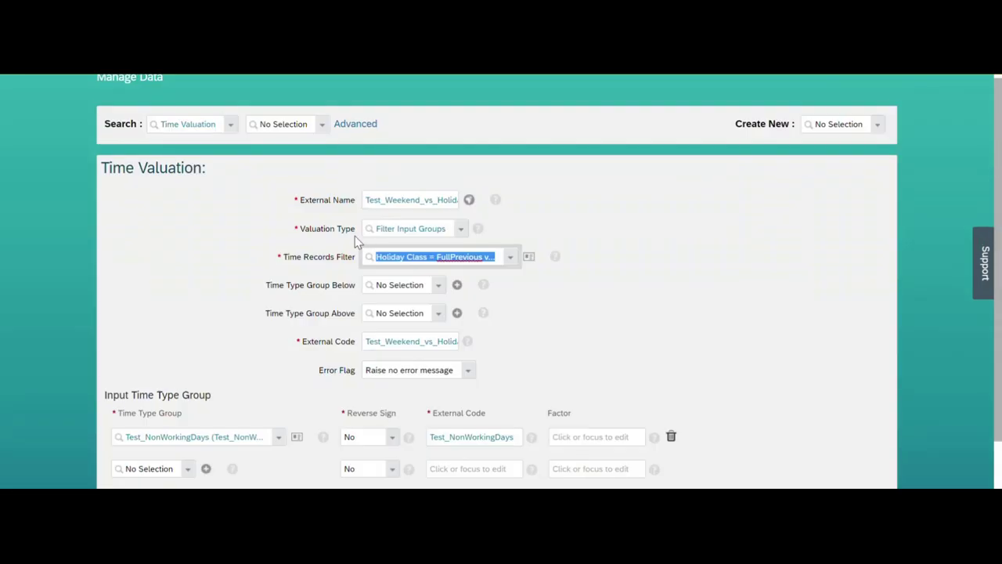
Set the Time Type Group Below of the Test_Weekend_vs_Holidays valuation to Test_BasePay175%, copying the name from Notepad.
left_click(403, 314)
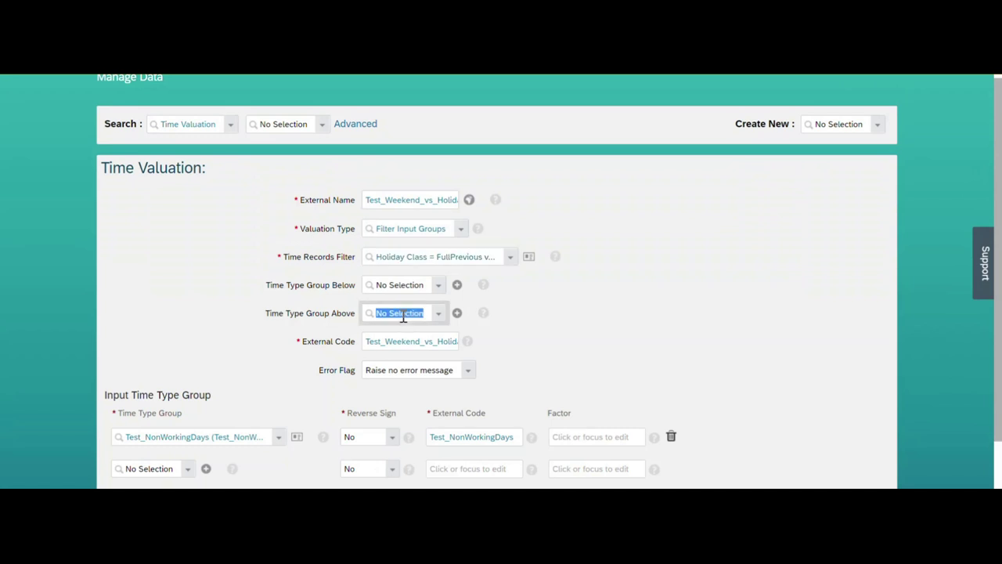
key("alt+Tab")
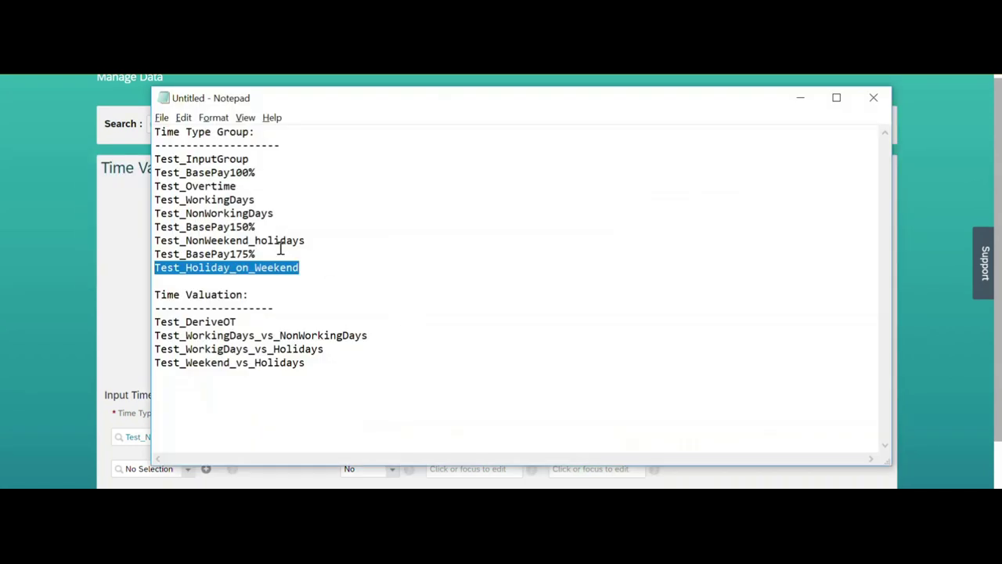
left_click(261, 253)
mouse_move(155, 268)
left_mouse_down()
mouse_move(171, 267)
mouse_move(154, 259)
left_mouse_up()
key("ctrl+c")
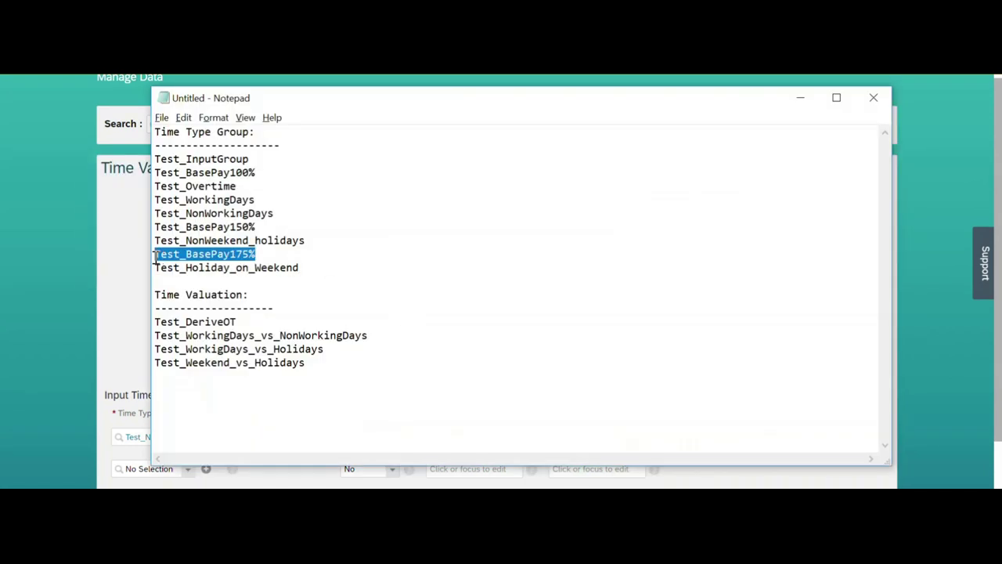
key("alt+Tab")
left_click(389, 285)
key("ctrl+v")
left_click(390, 306)
Set the Time Type Group Above to Test_Holiday_on_Weekend, copied from Notepad, and save the time valuation.
key("alt+Tab")
left_click_drag(300, 267, 147, 268)
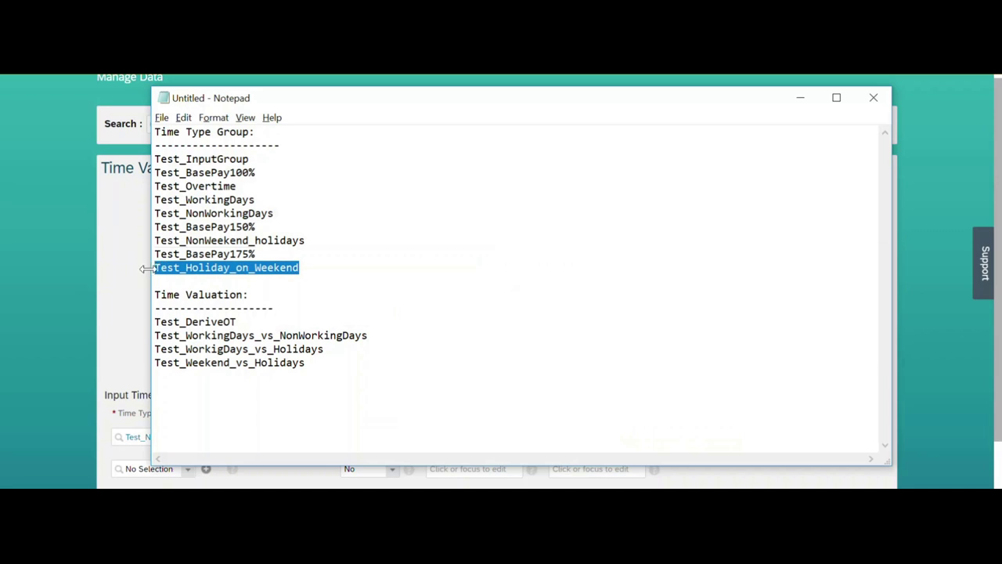
key("ctrl+c")
key("alt+Tab")
left_click(402, 314)
key("ctrl+v")
left_click(408, 333)
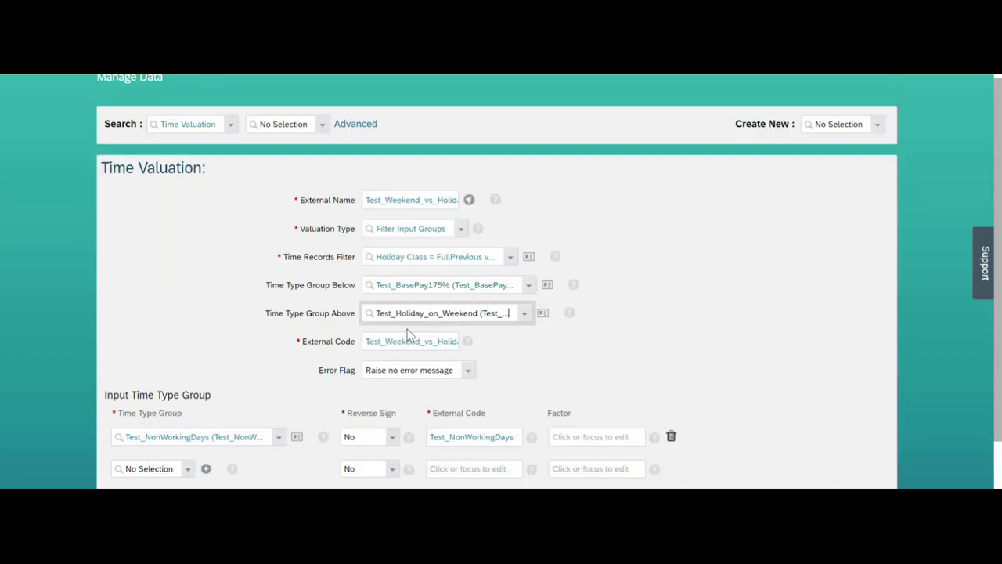
scroll(407, 333, "down", 1)
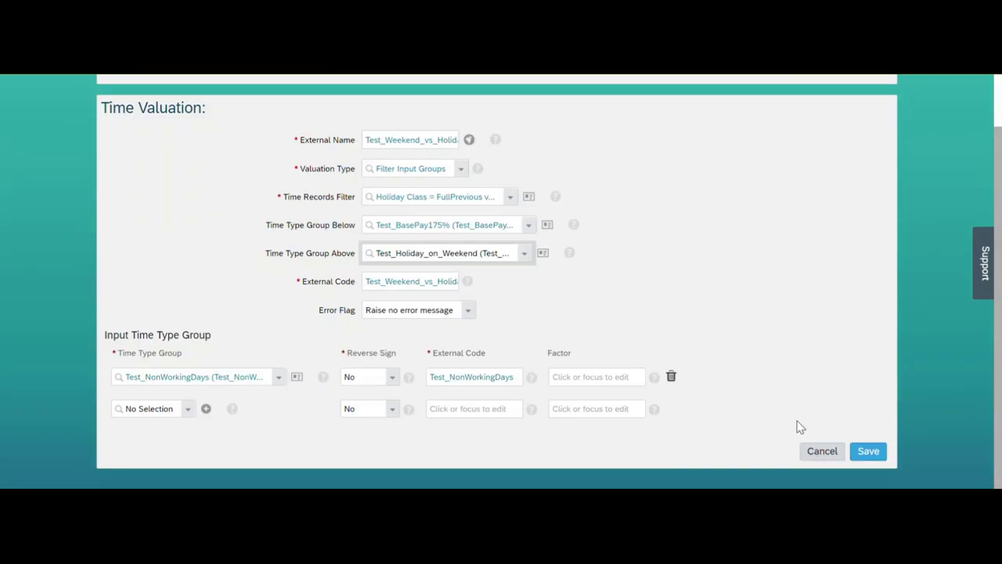
left_click(865, 452)
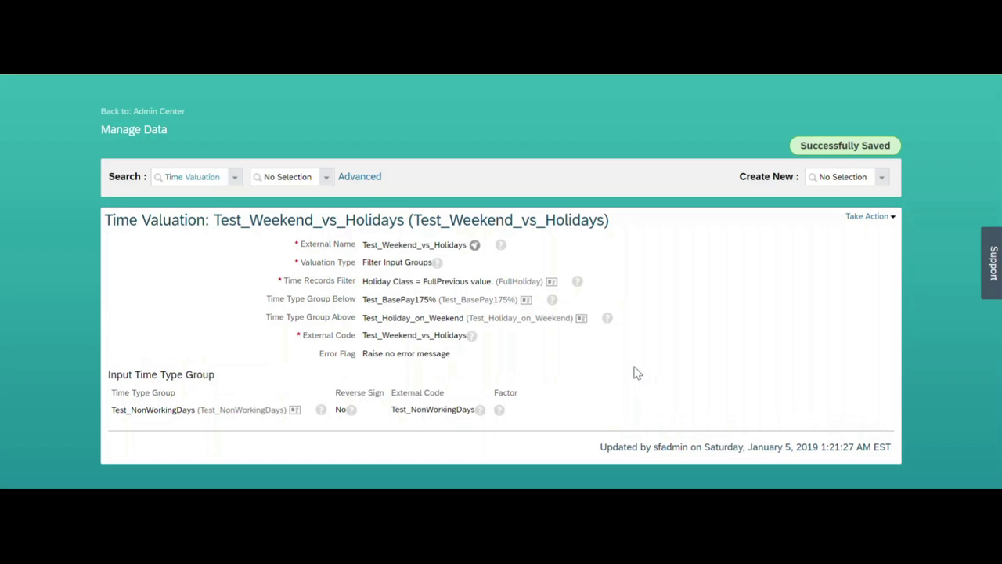
Create a new Time Valuation record in Manage Data.
left_click(835, 176)
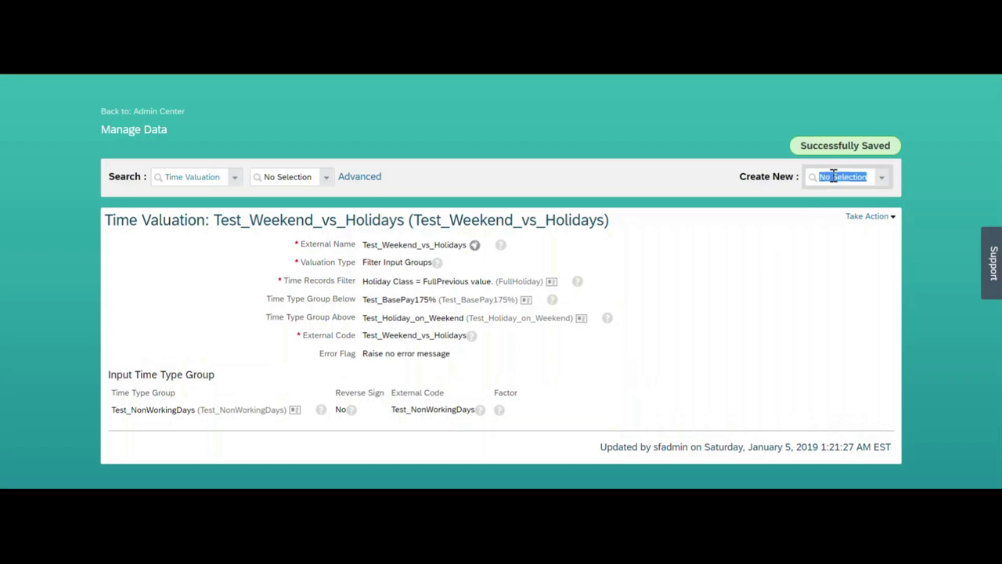
type("time")
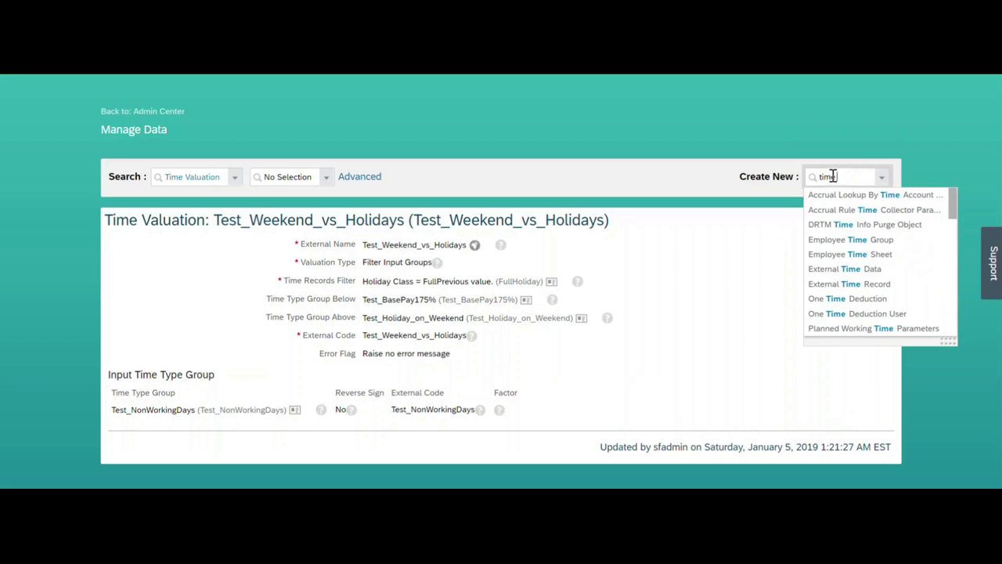
type("va")
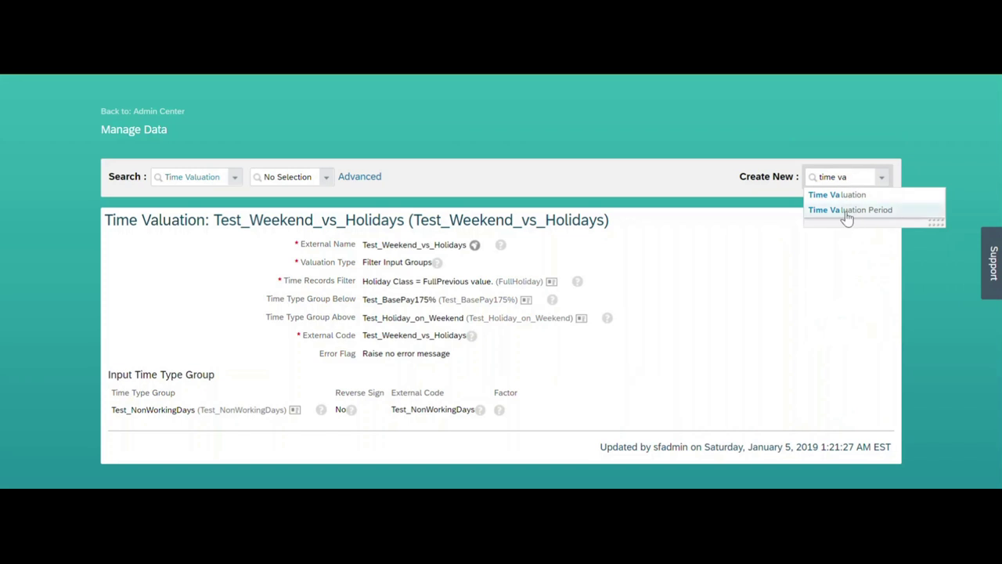
left_click(836, 195)
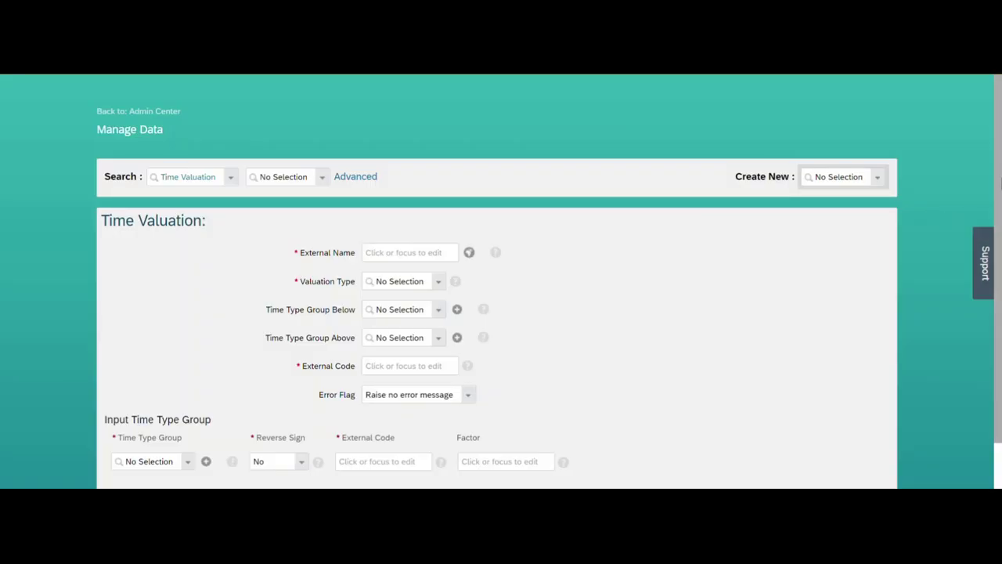
scroll(728, 259, "down", 1)
Enter Test_Aggr_Holidays as both the External Name and the External Code of the new time valuation.
left_click(387, 199)
type("Test_Agg")
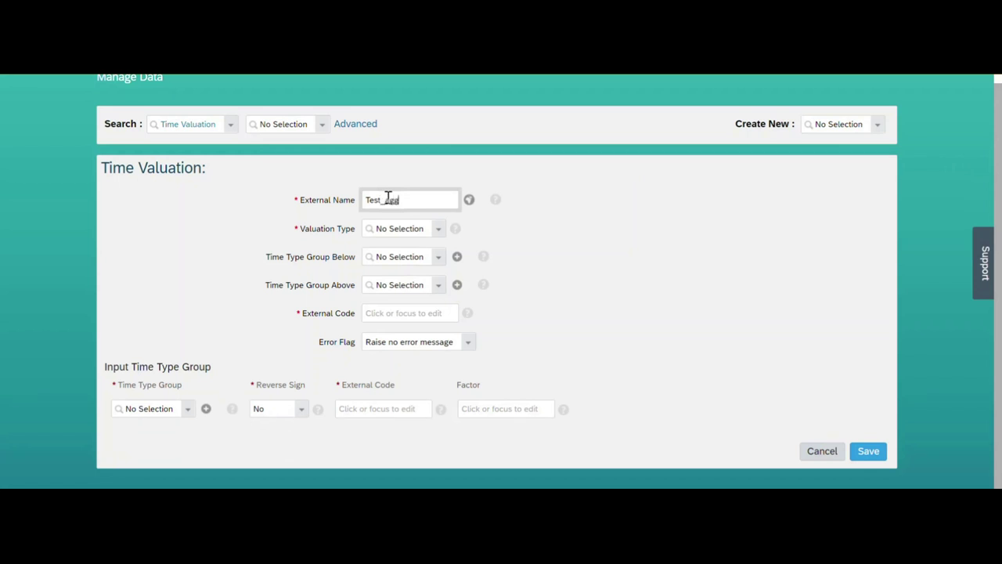
key("BackSpace")
key("BackSpace")
key("BackSpace")
key("BackSpace")
type("_Ang")
type("Ag")
double_click(386, 198)
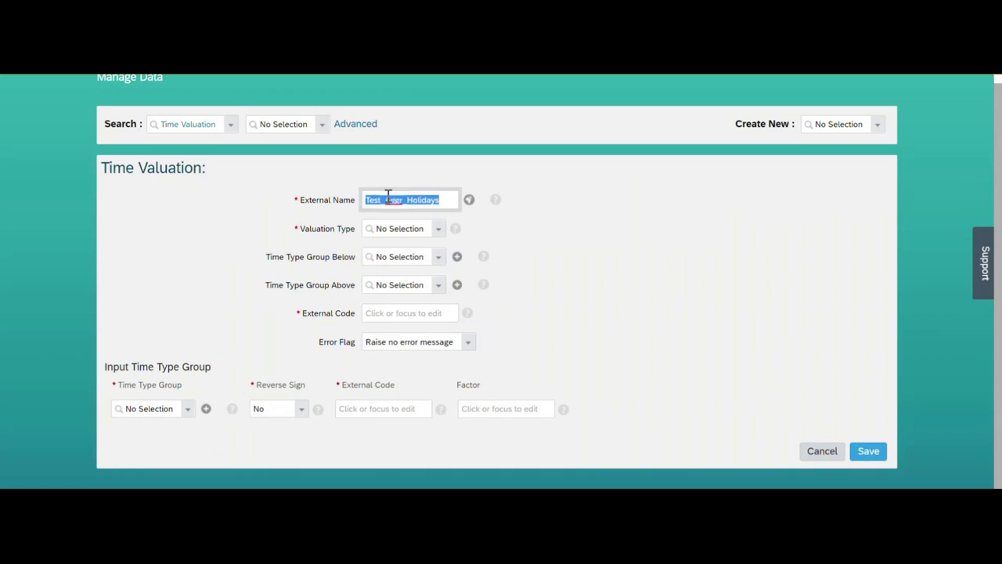
left_click(416, 318)
key("ctrl+v")
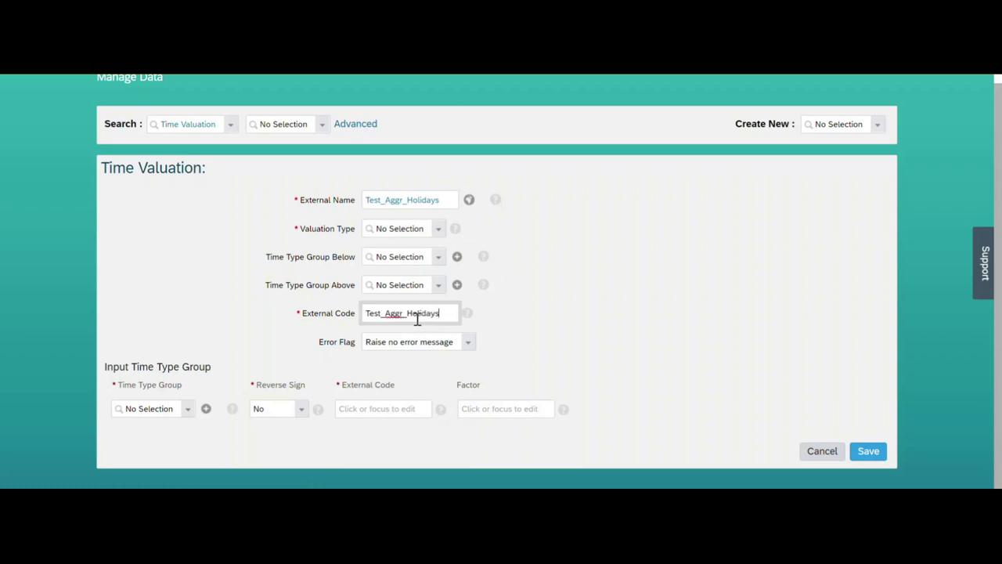
Add Test_Aggr_Holidays below Test_Weekend_vs_Holidays in the Notepad list of time valuations, and return to the Time Valuation form.
key("alt+Tab")
left_click(319, 365)
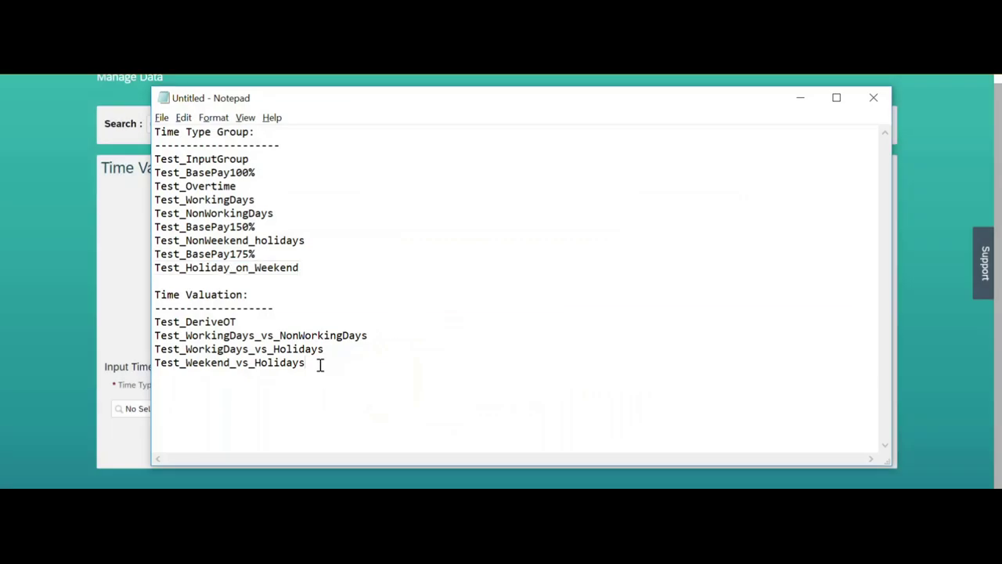
key("Return")
key("ctrl+v")
key("alt+Tab")
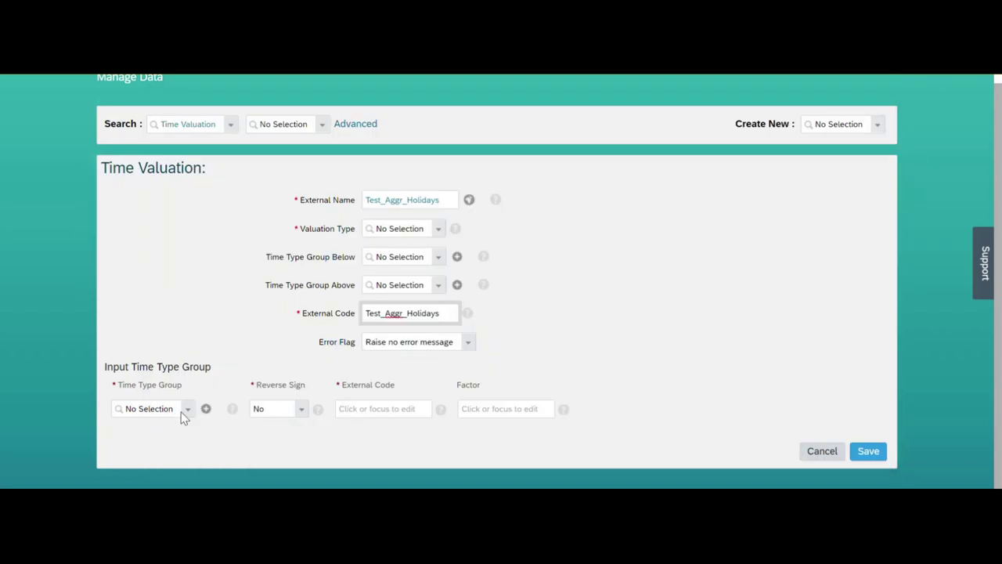
Add Test_NonWeekend_holidays, copied from Notepad, as the first Input Time Type Group and use the same name as its External Code.
key("alt+Tab")
left_click_drag(309, 240, 156, 243)
key("ctrl+c")
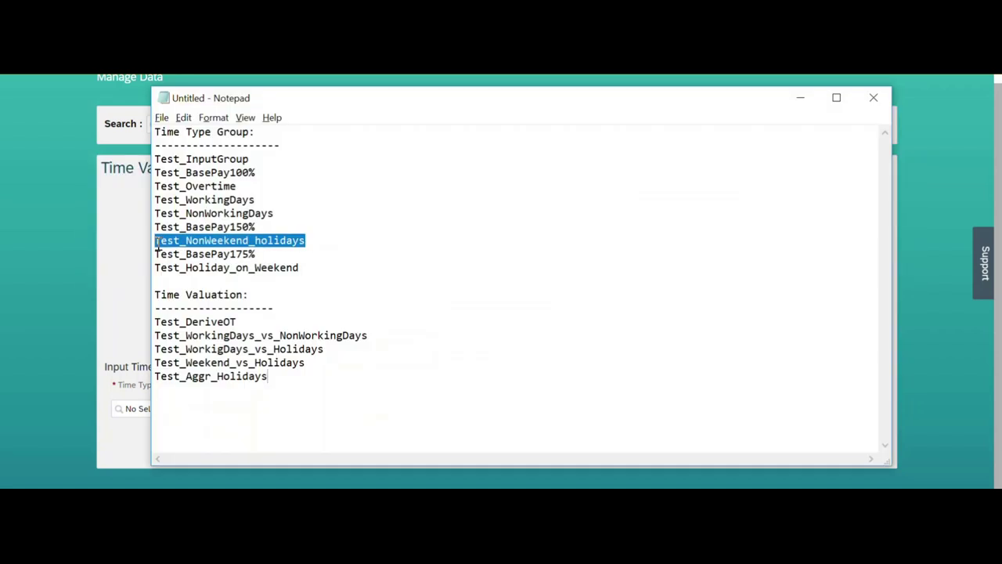
key("alt+Tab")
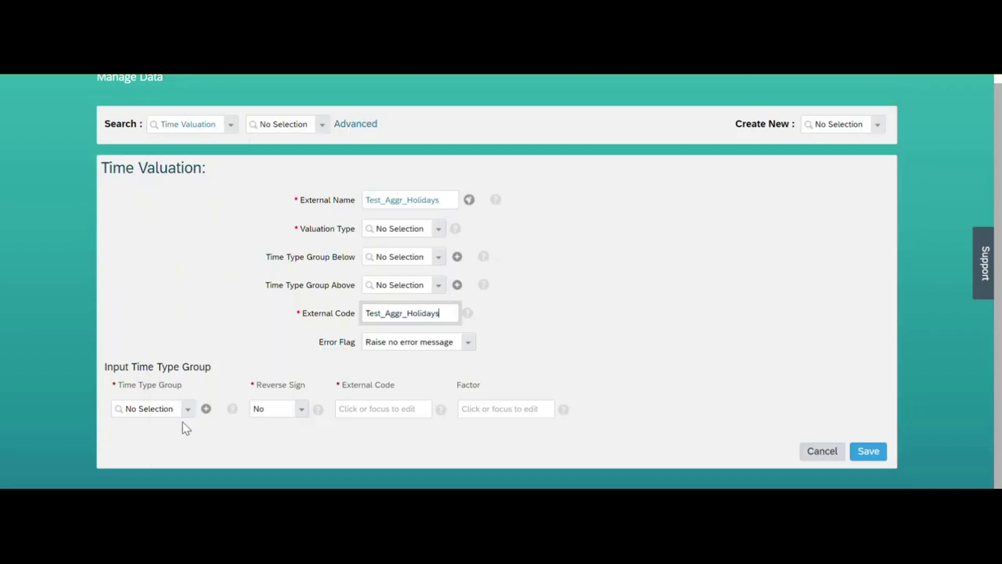
left_click(166, 410)
key("ctrl+v")
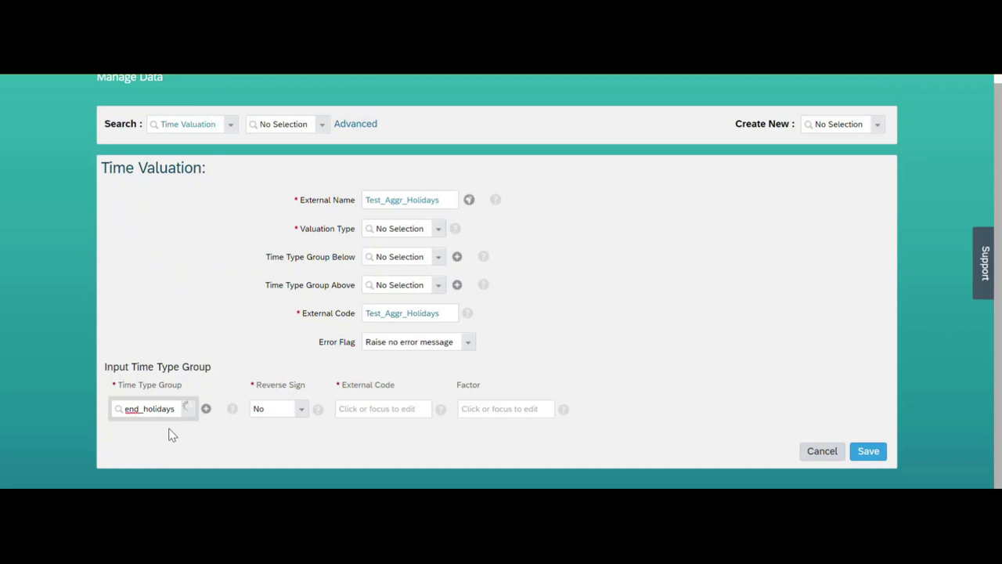
left_click(166, 427)
left_click(427, 408)
key("ctrl+v")
Add Test_Holiday_on_Weekend, copied from Notepad, as the second Input Time Type Group with the same name as its External Code.
key("alt+Tab")
left_click_drag(310, 268, 146, 273)
key("ctrl+c")
key("alt+Tab")
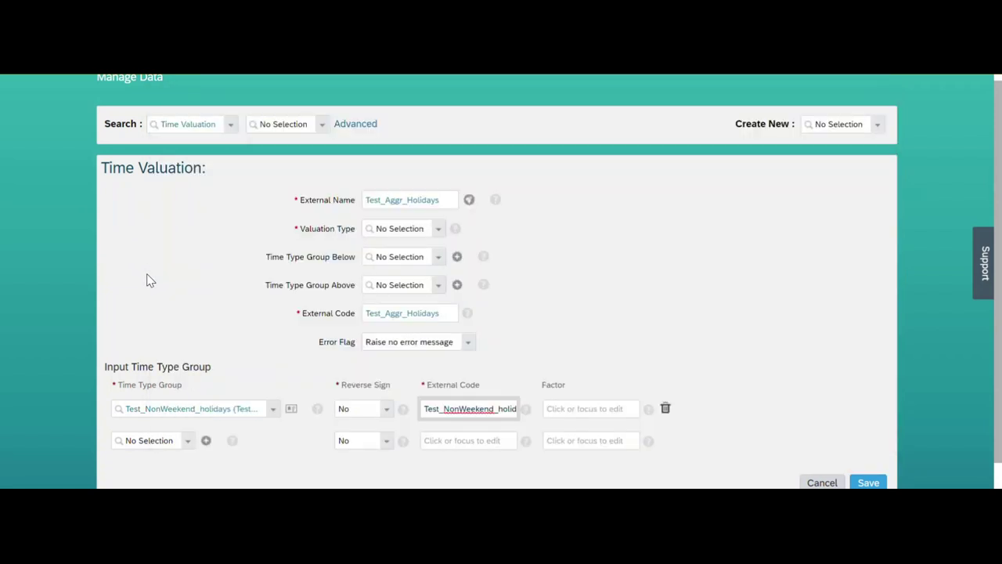
left_click(156, 440)
key("ctrl+v")
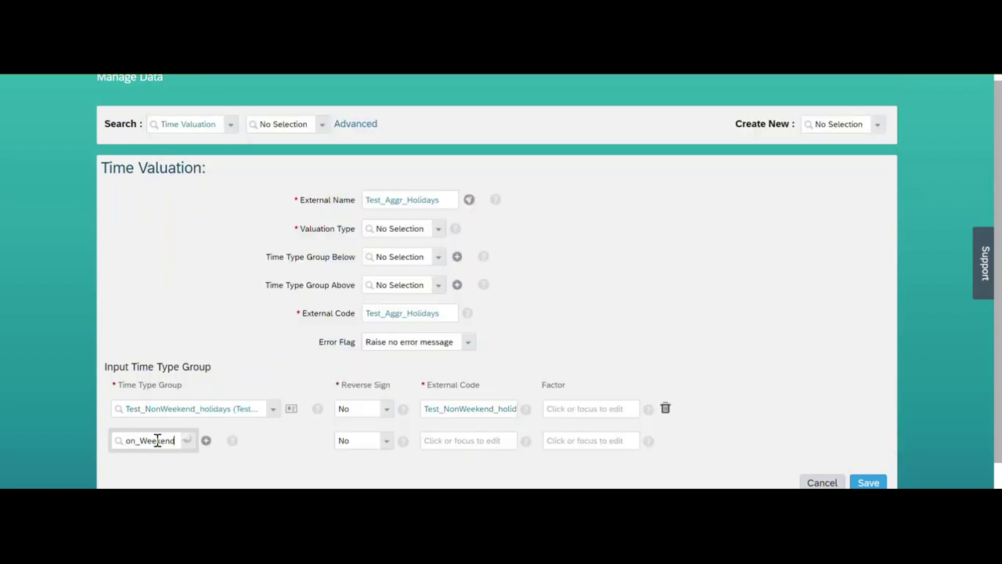
left_click(157, 456)
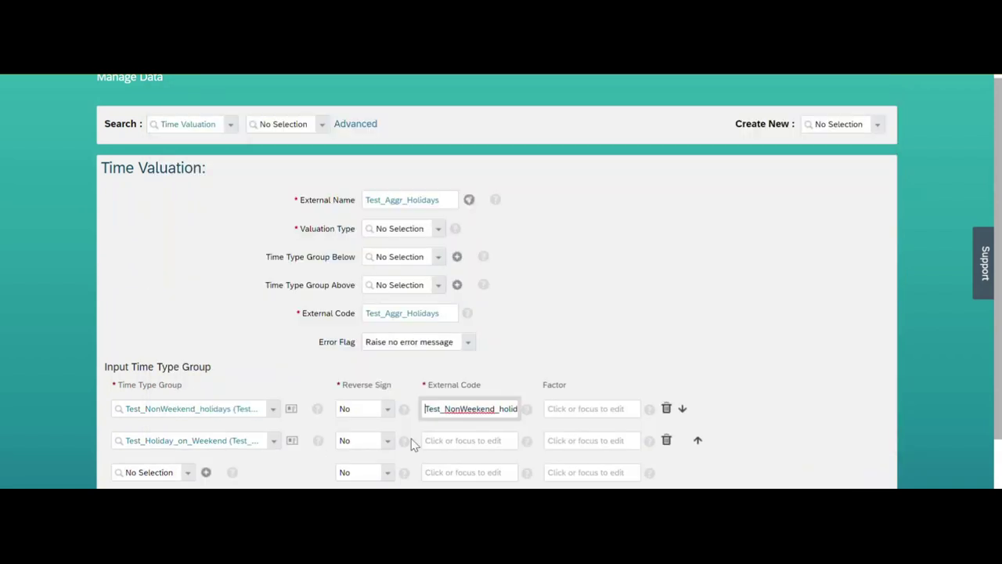
left_click(458, 440)
key("ctrl+v")
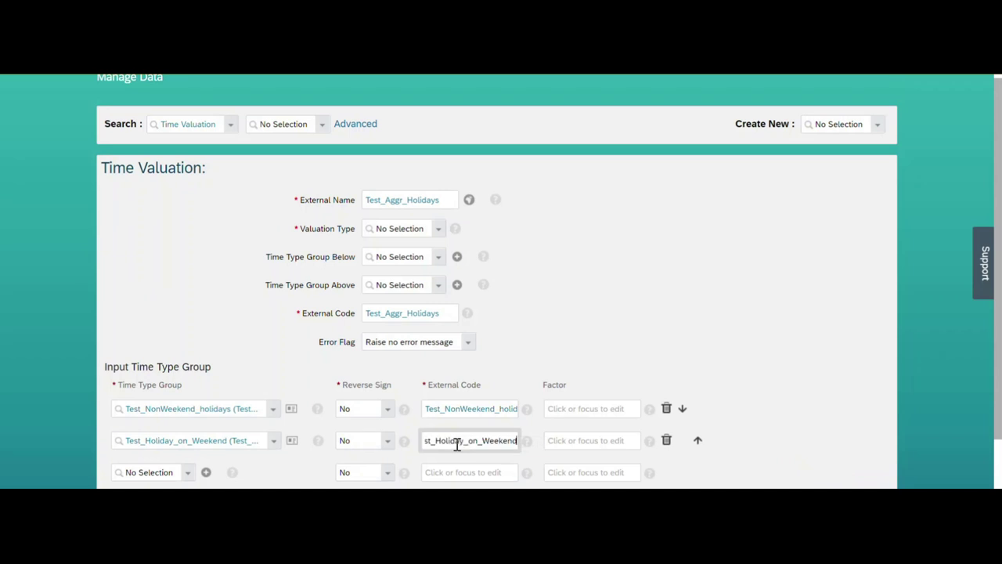
Set the Valuation Type to Aggregate Input Groups and Split and the Valuation Method to Valuate Per Day.
left_click(440, 229)
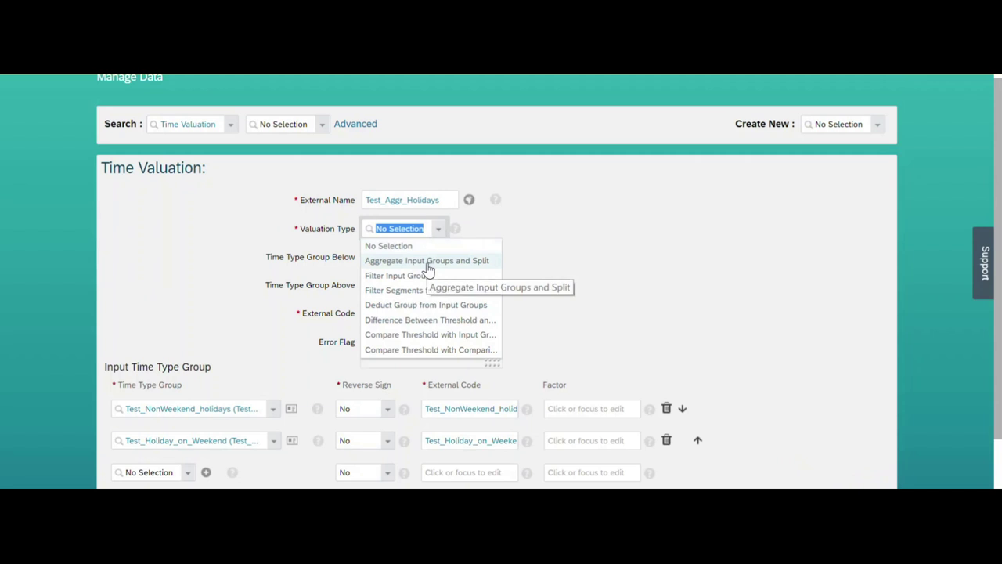
left_click(429, 264)
scroll(904, 220, "down", 2)
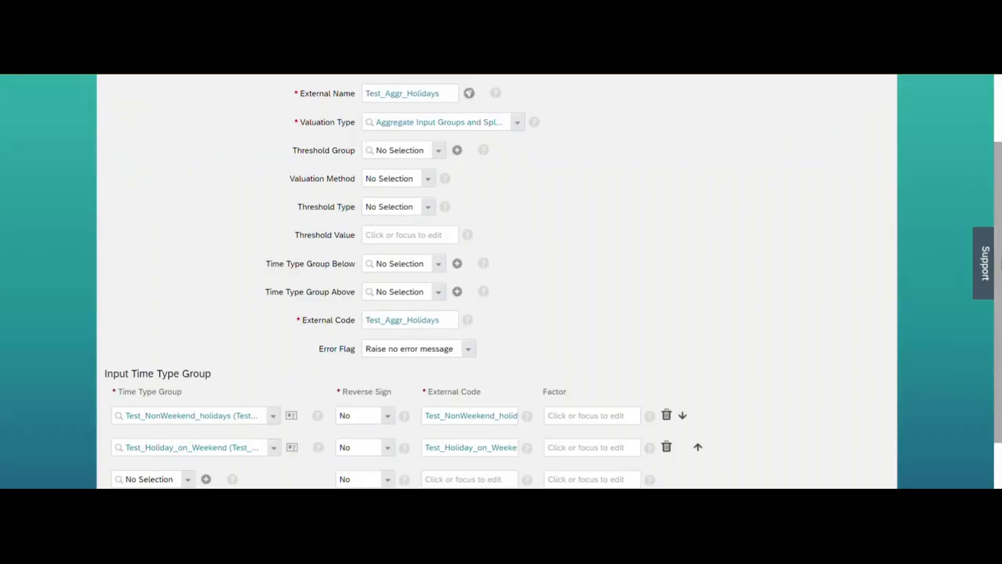
left_click(431, 147)
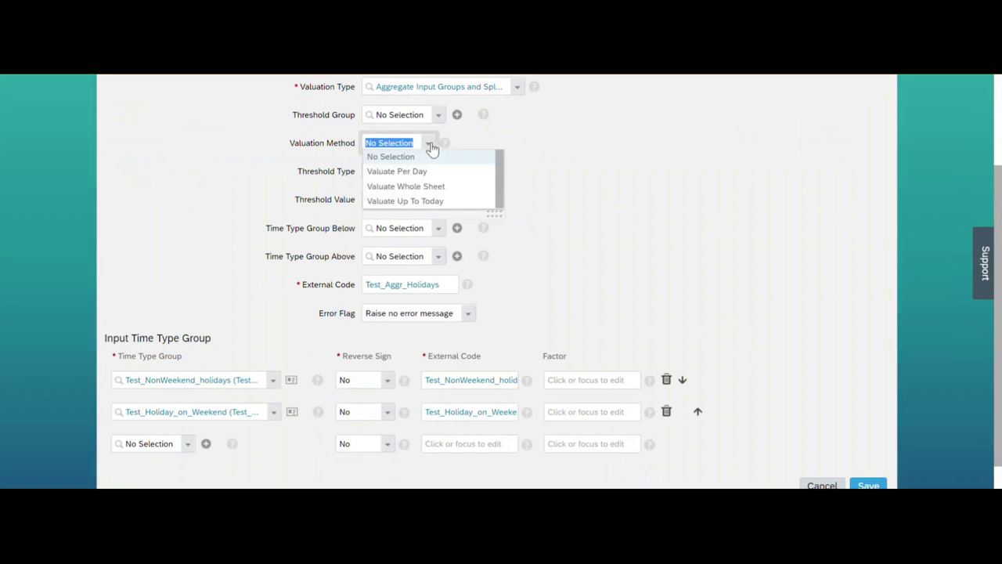
left_click(414, 168)
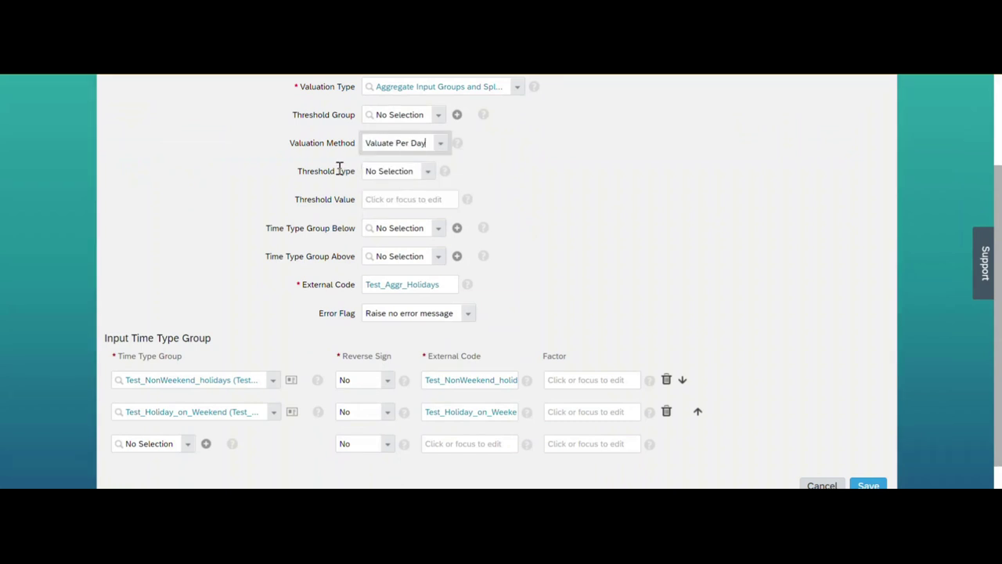
Set the Threshold Type to Fixed Value with a Threshold Value of 0.
left_click(427, 171)
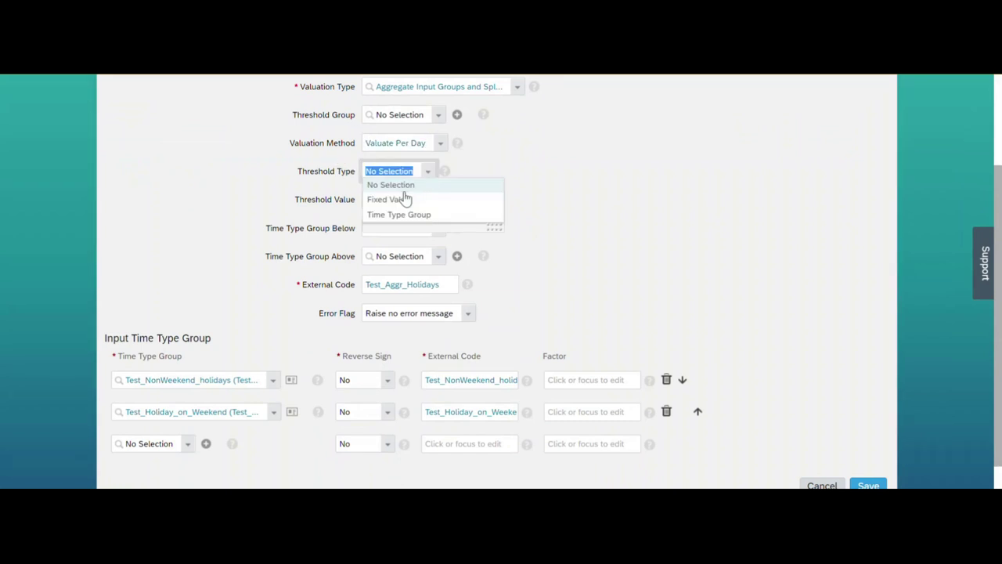
left_click(402, 200)
left_click(401, 203)
type("0")
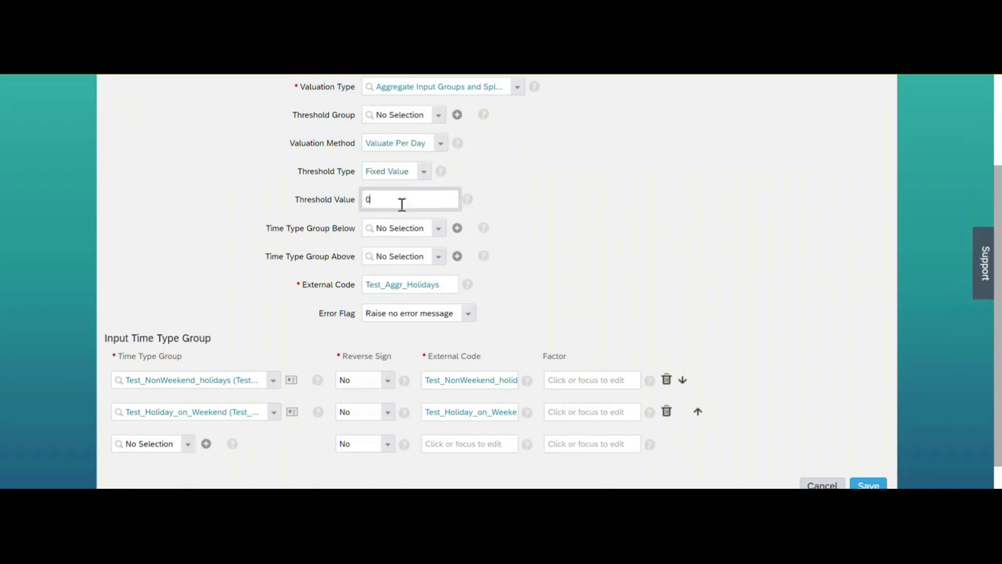
left_click(580, 210)
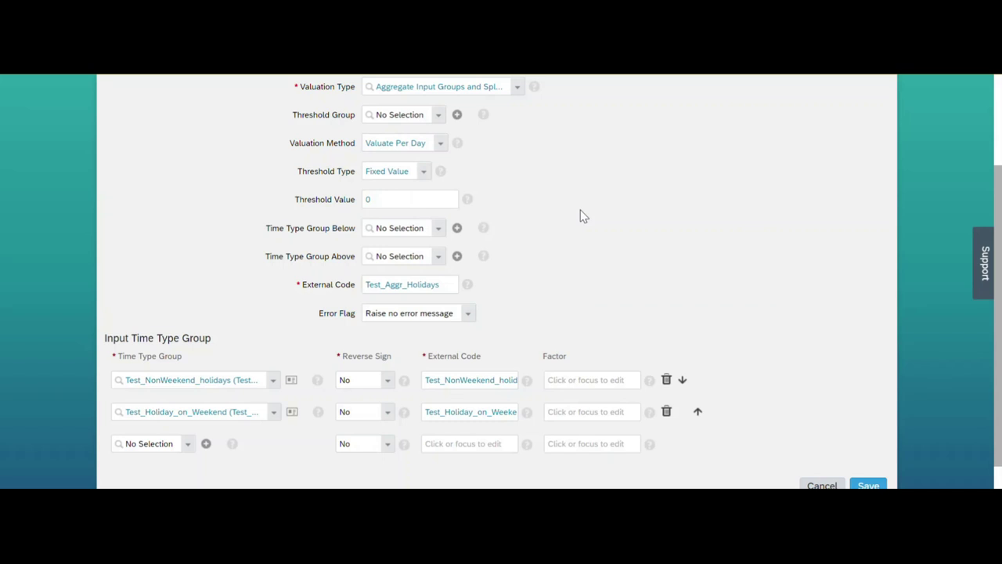
Create a new Time Type Group with Test_BasePay200% as both its External Name and External Code.
left_click(387, 229)
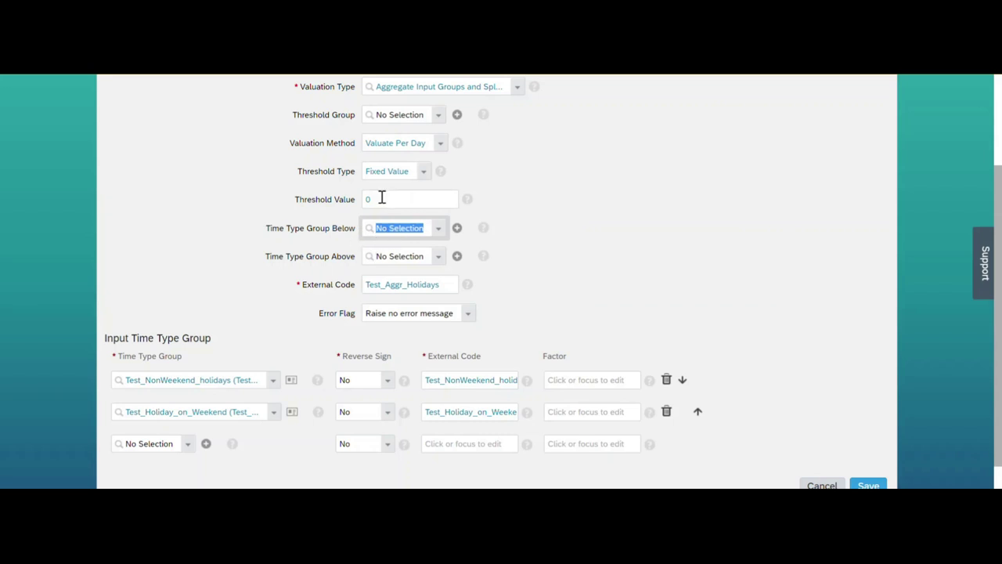
left_click(387, 261)
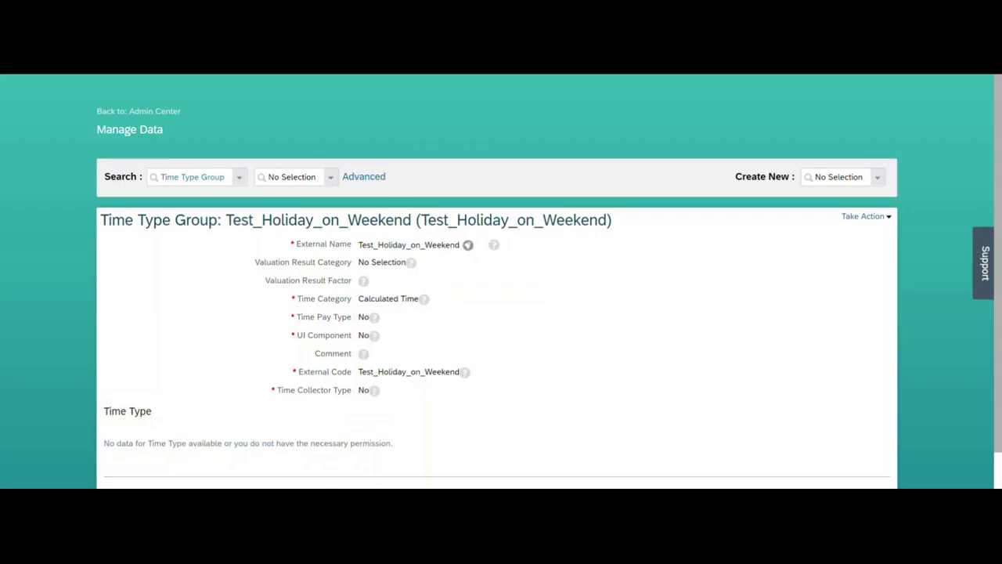
left_click(859, 179)
type("time ty")
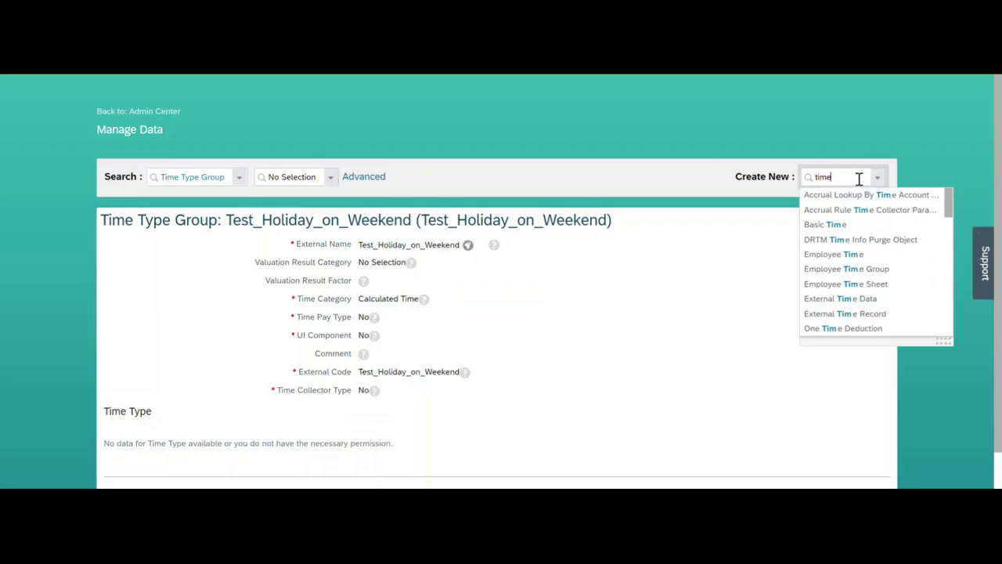
left_click(853, 224)
left_click(399, 255)
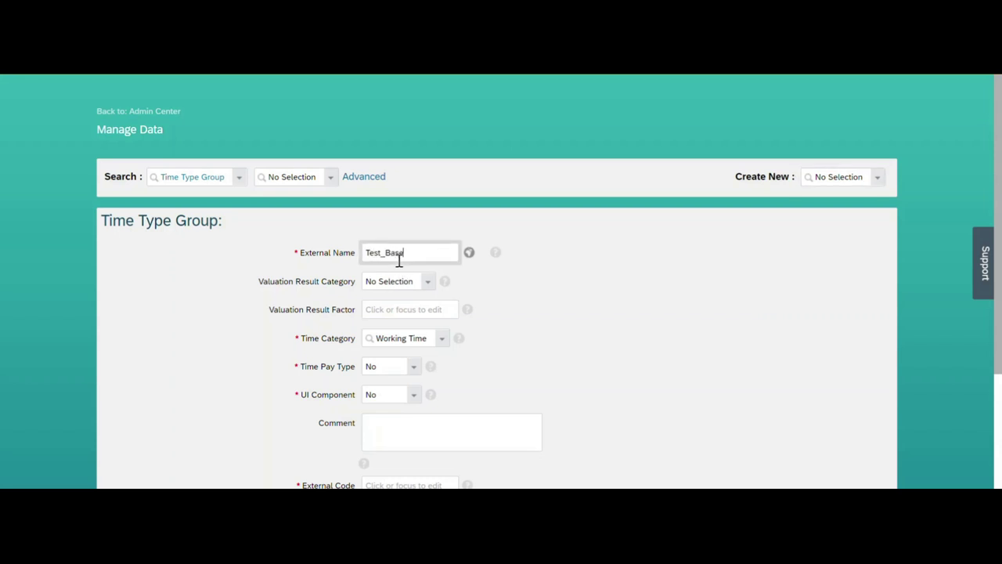
type("Test_BasePay200%")
key("ctrl+a")
key("ctrl+c")
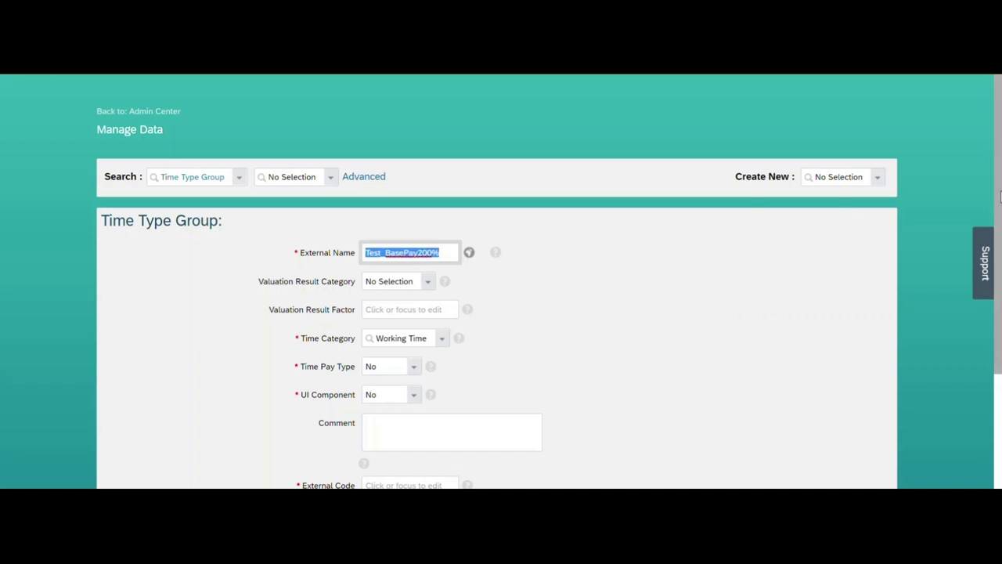
scroll(1000, 265, "down", 1)
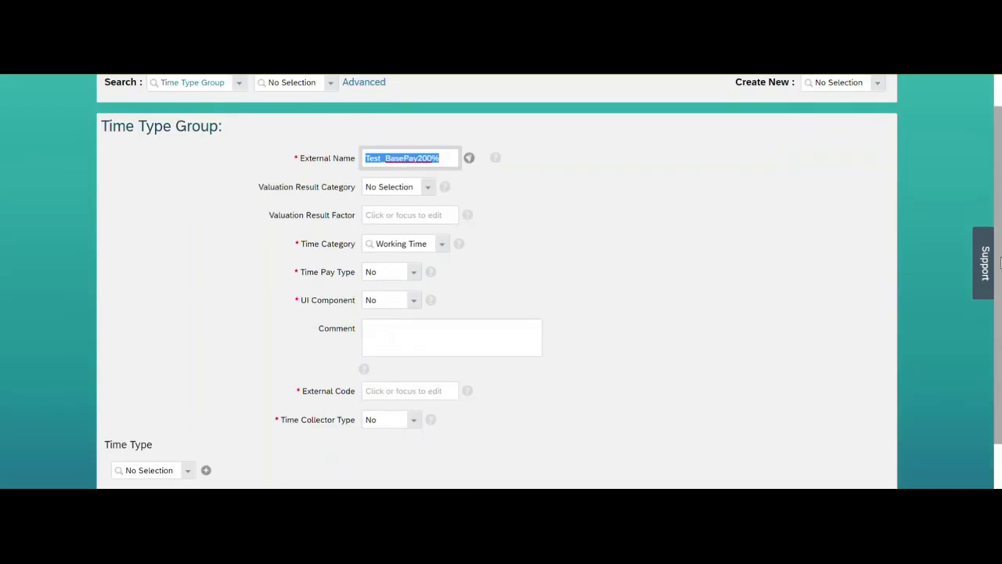
left_click(429, 387)
key("ctrl+v")
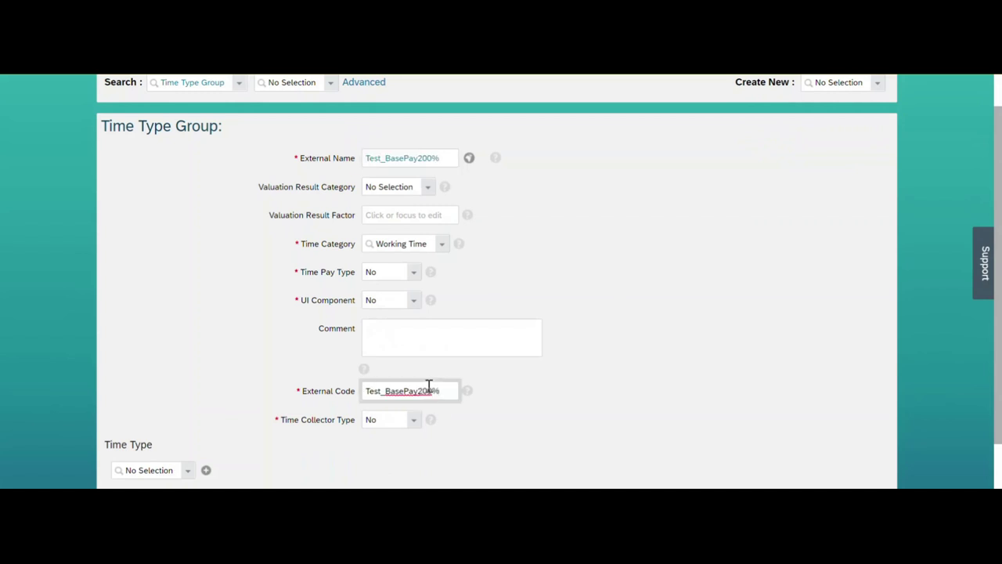
Set the Valuation Result Category to Overtime Premium, the Valuation Result Factor to 2 and the Time Category to Calculated Time.
left_click(428, 190)
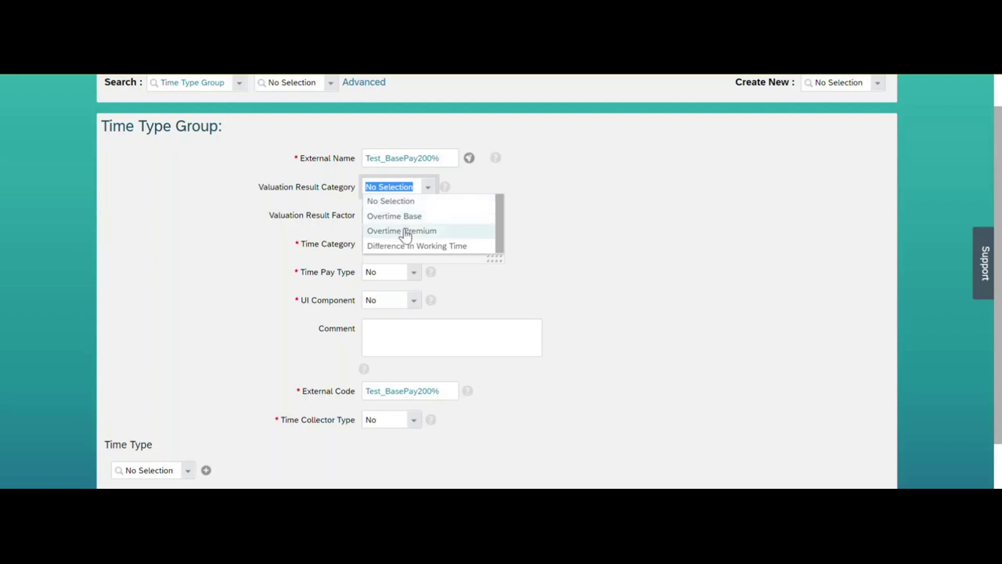
left_click(405, 230)
left_click(435, 217)
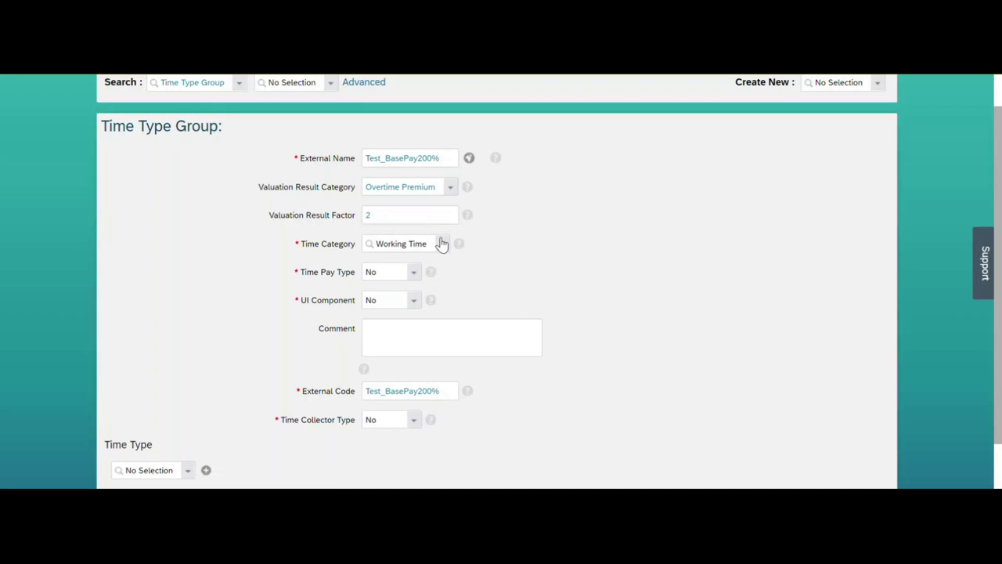
left_click(441, 245)
scroll(469, 336, "down", 1)
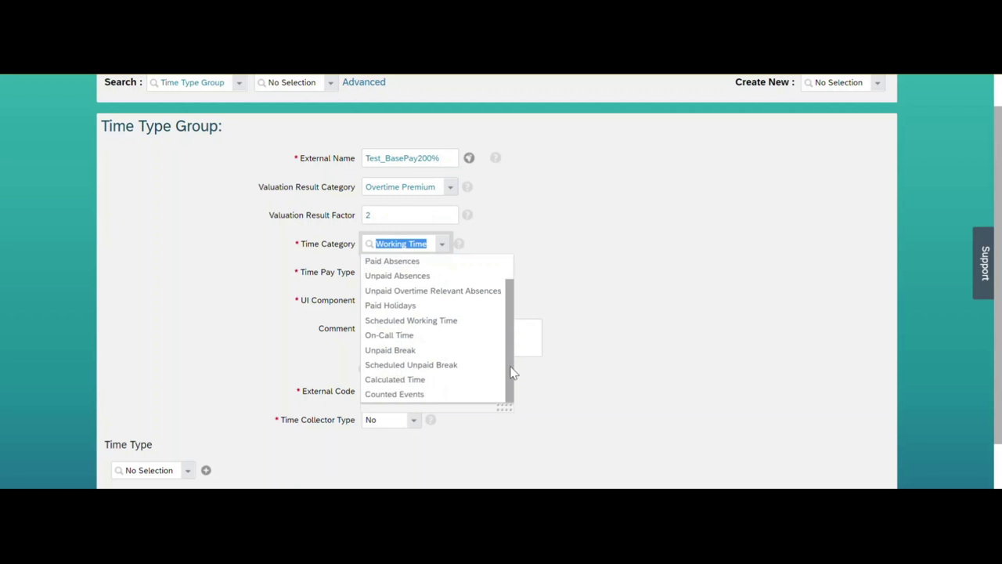
left_click(412, 382)
Set Time Pay Type and UI Component to Yes and save the Time Type Group.
left_click(415, 271)
left_click(394, 301)
left_click(412, 304)
left_click(385, 336)
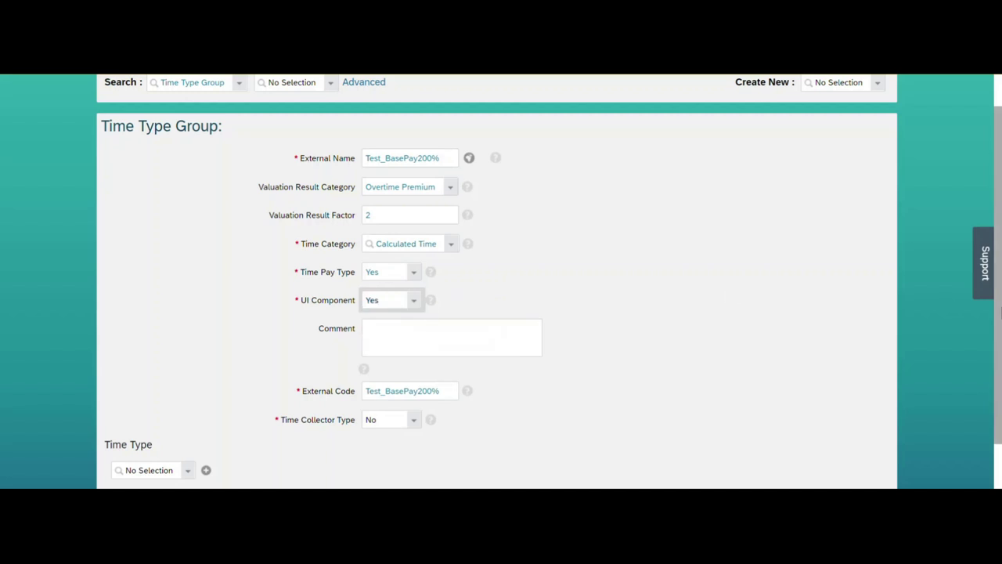
scroll(1000, 312, "down", 1)
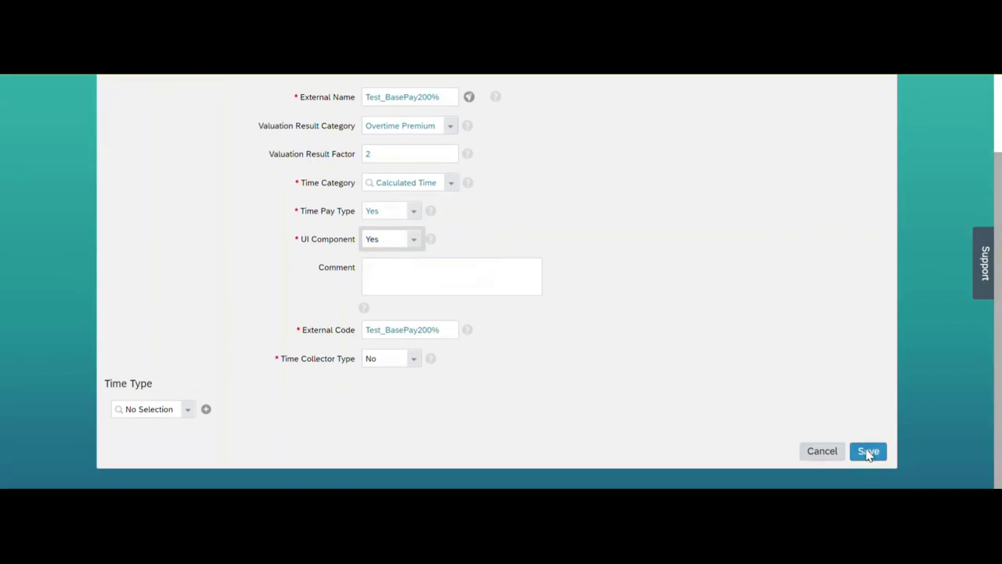
left_click(868, 453)
left_click(615, 357)
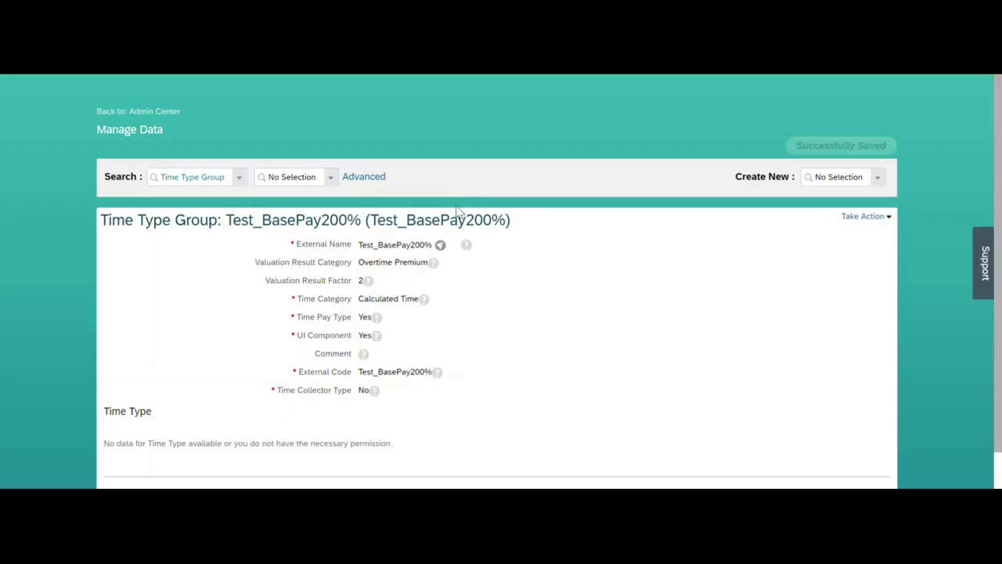
Copy the name Test_BasePay200% into the Notepad list of time type groups, below Test_Holiday_on_Weekend.
left_click_drag(371, 221, 508, 213)
key("ctrl+c")
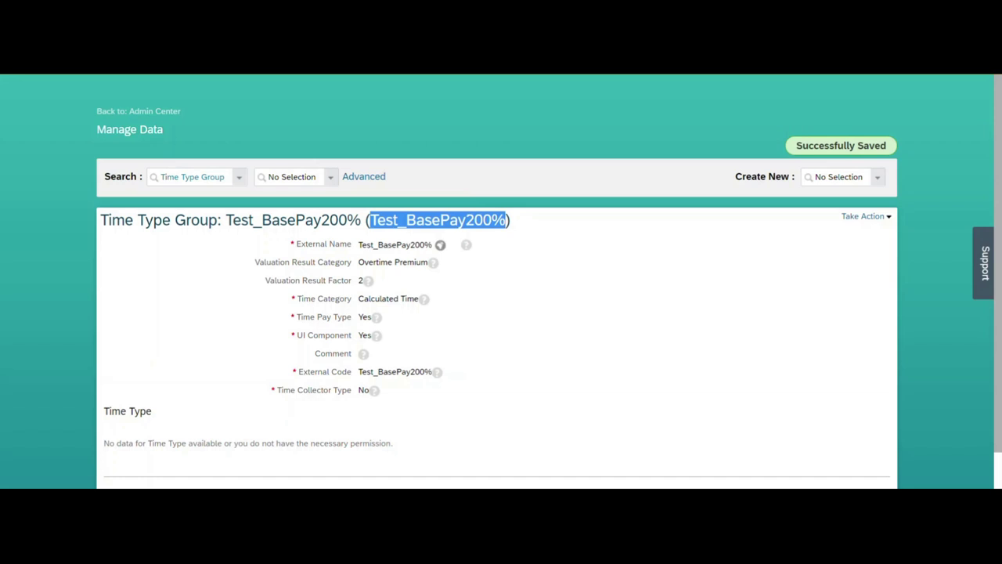
left_click(441, 459)
left_click(300, 271)
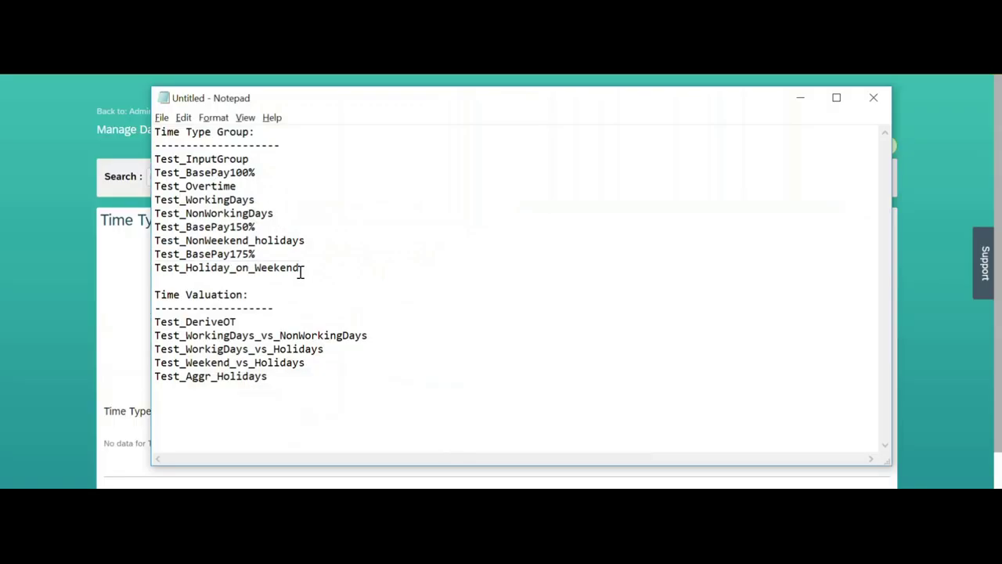
key("Return")
key("ctrl+v")
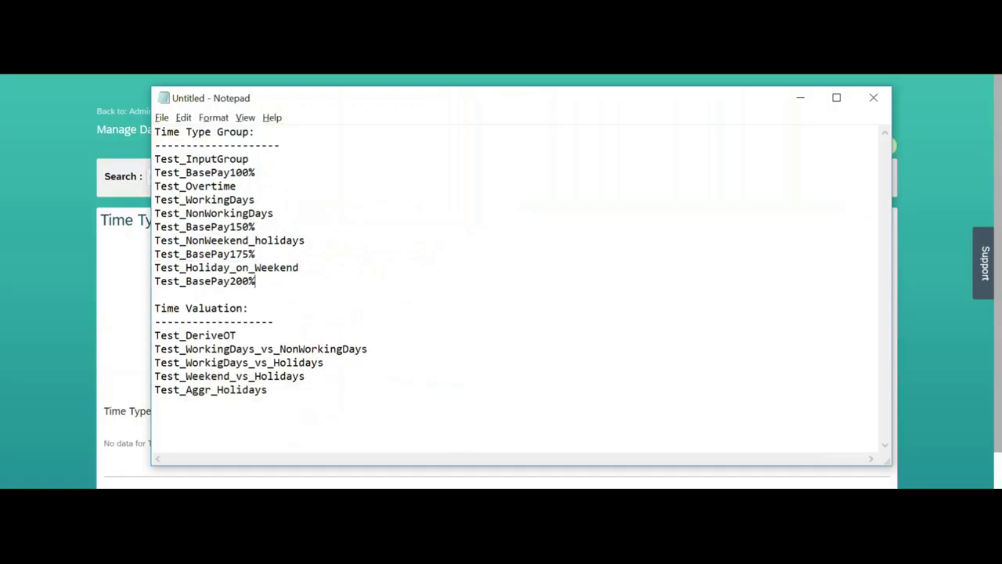
Return to the Test_Aggr_Holidays time valuation, set its Time Type Group Above to Test_BasePay200% and save it.
key("alt+Tab")
key("ctrl+Tab")
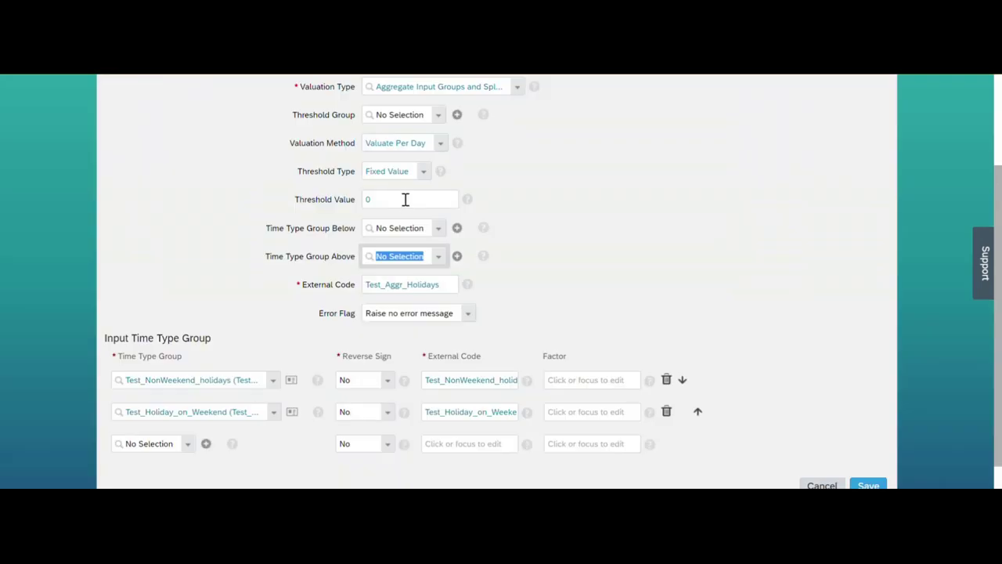
key("ctrl+v")
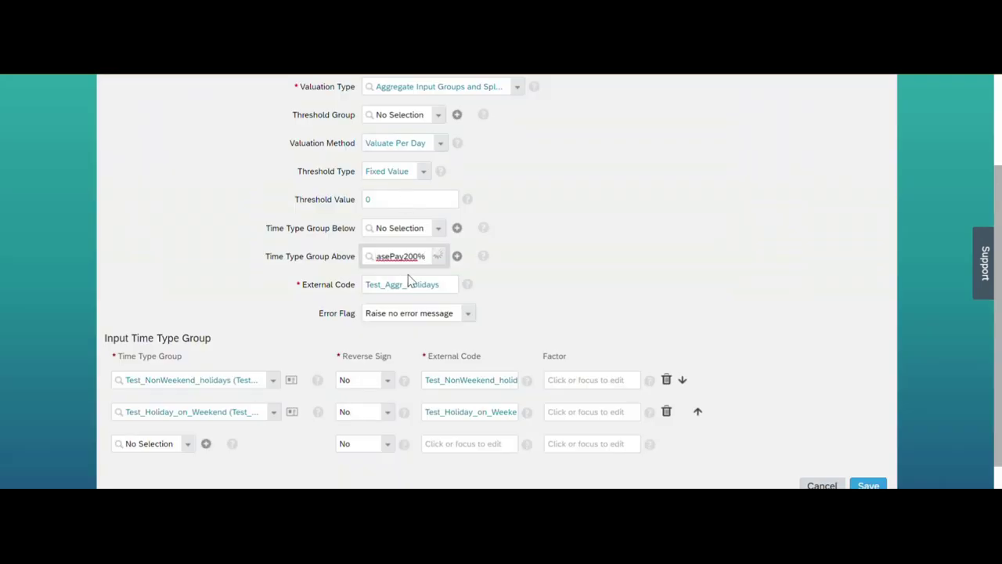
left_click(409, 274)
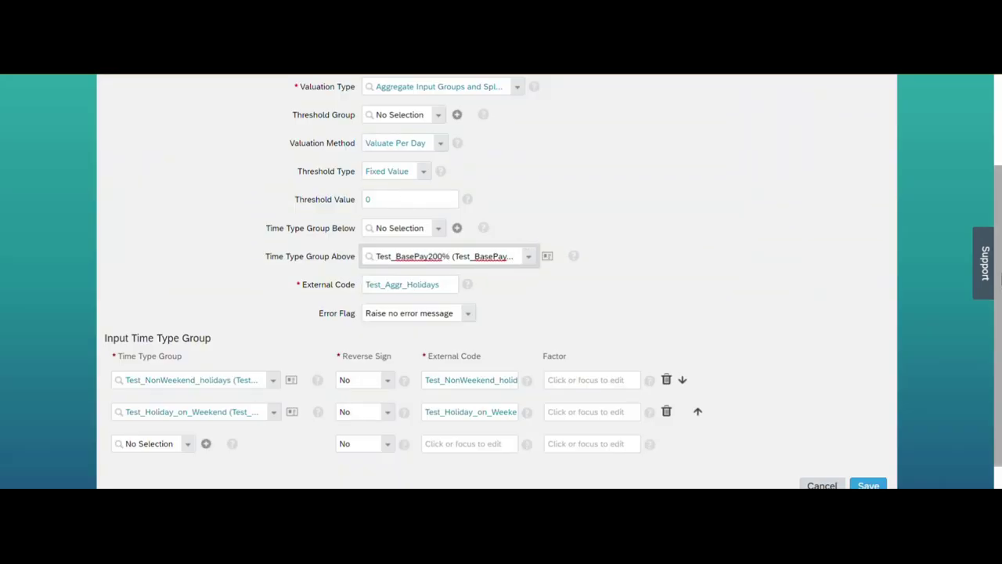
scroll(548, 282, "up", 1)
scroll(924, 369, "down", 1)
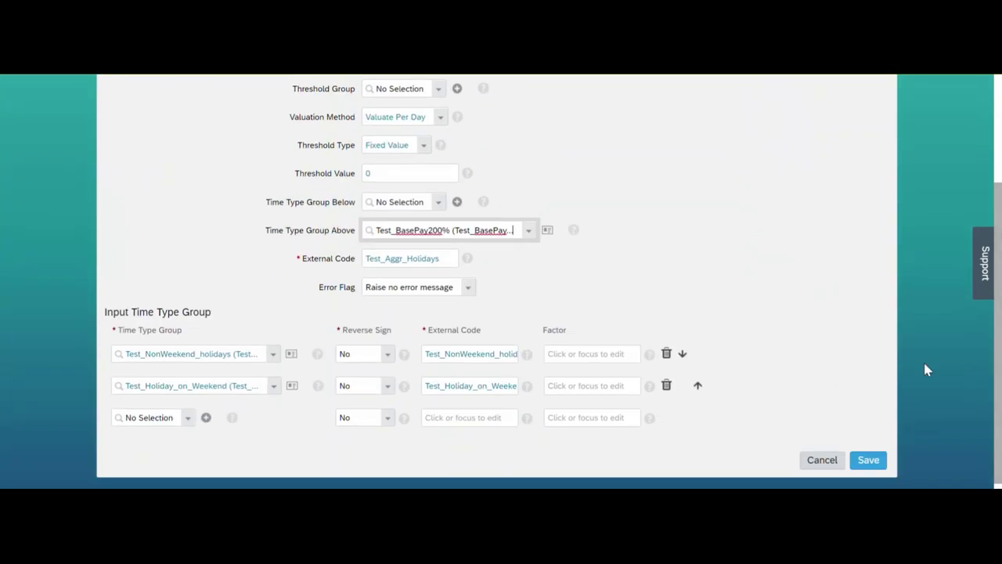
left_click(871, 462)
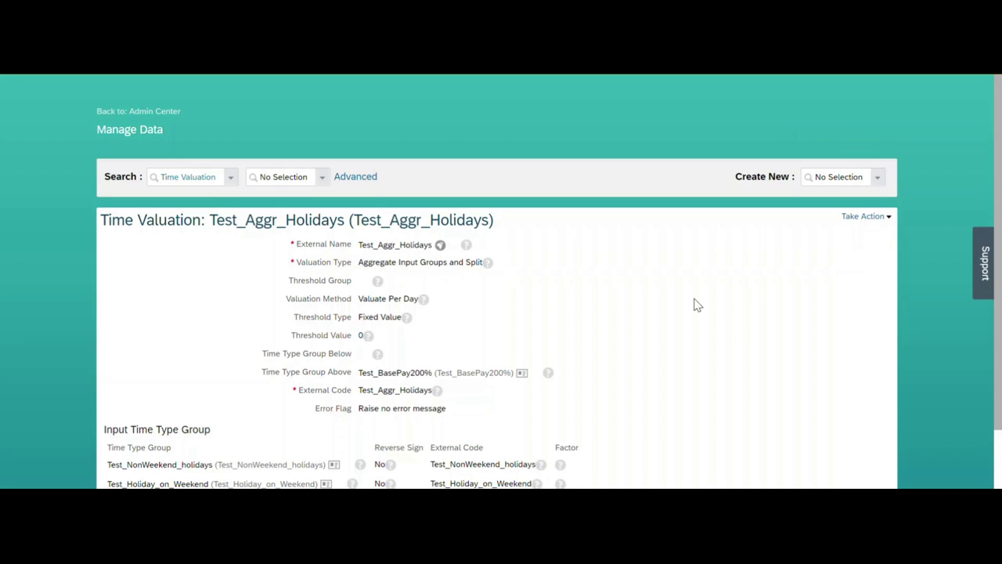
Add the heading "Time Recording Profile:" with a dashed underline below the Time Valuation list in Notepad.
key("alt+Tab")
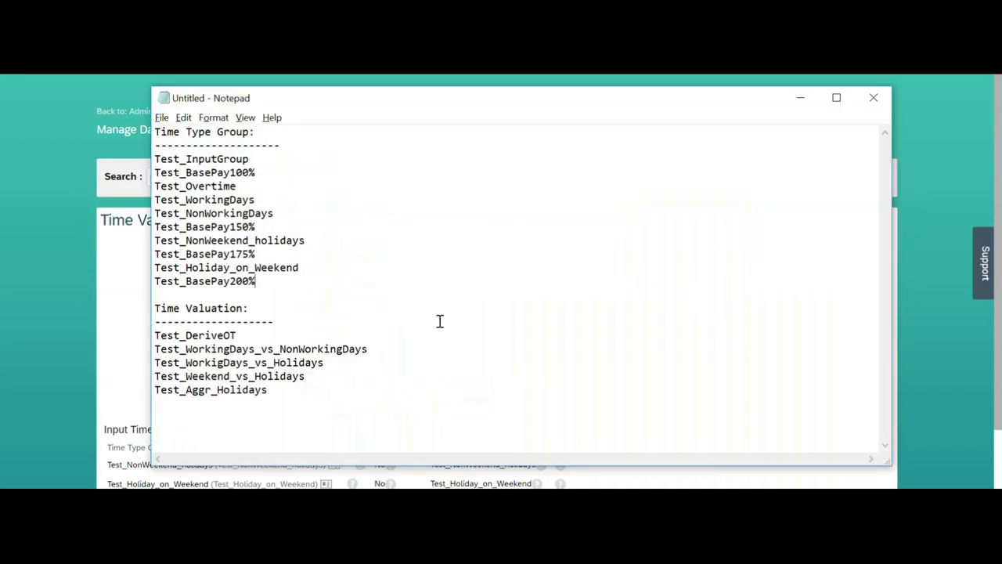
key("Return")
key("Return")
type("Time Recording Profile")
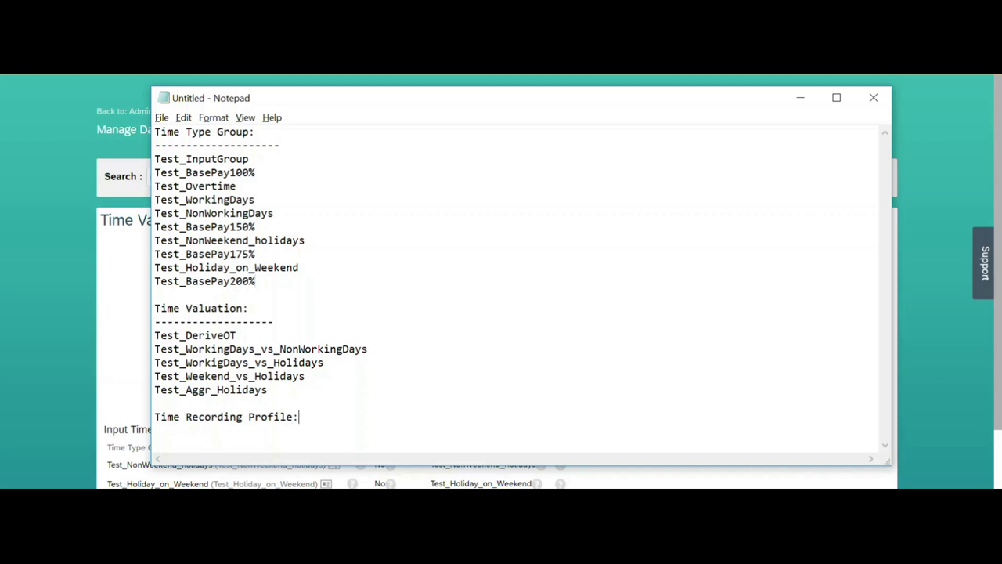
type(":")
key("Return")
type("-------------------------")
Switch back to Manage Data, select Time Recording Profile as the search object and start a new Time Recording Profile.
left_click(117, 191)
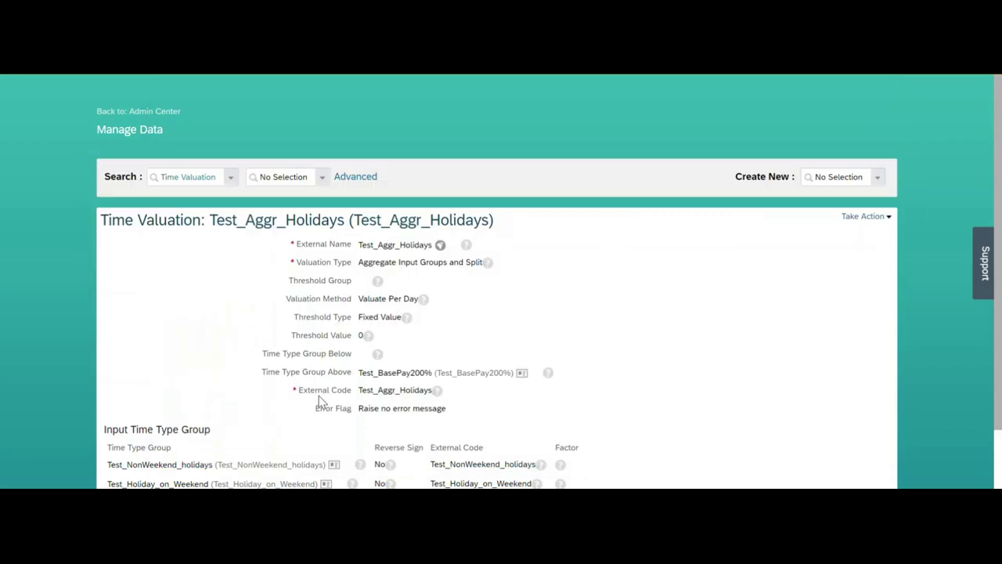
left_click(180, 182)
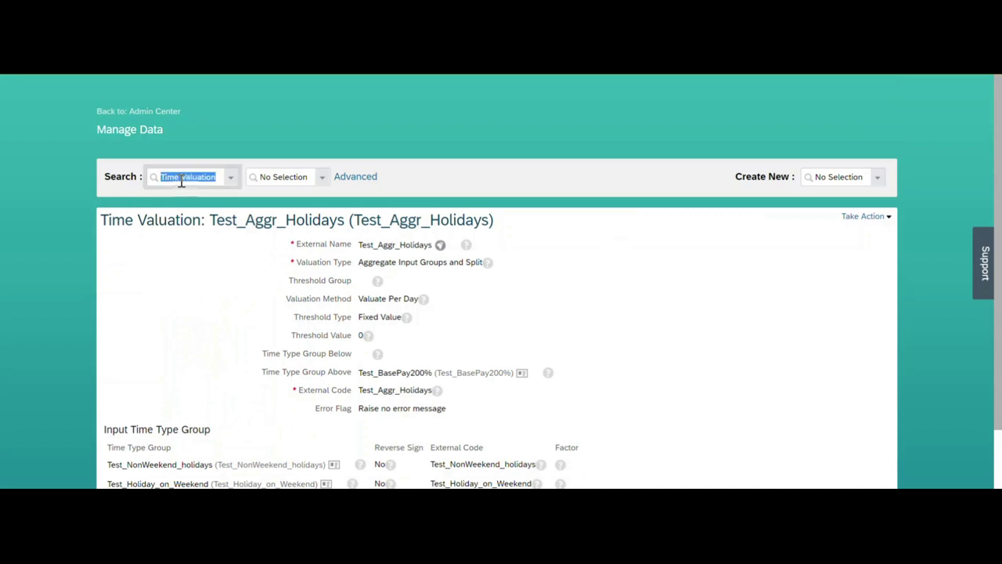
type("time re")
left_click(220, 227)
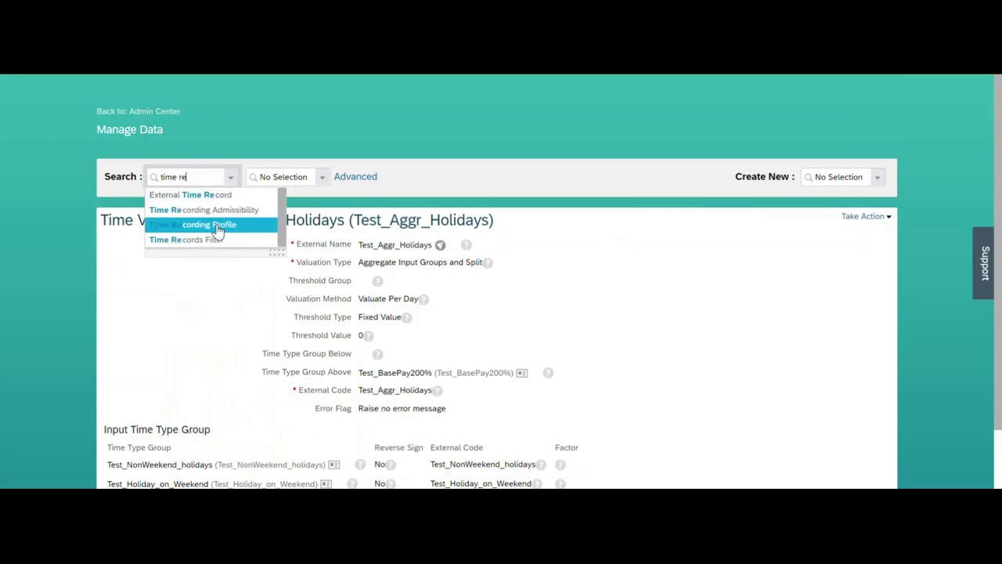
left_click(831, 176)
type("time re")
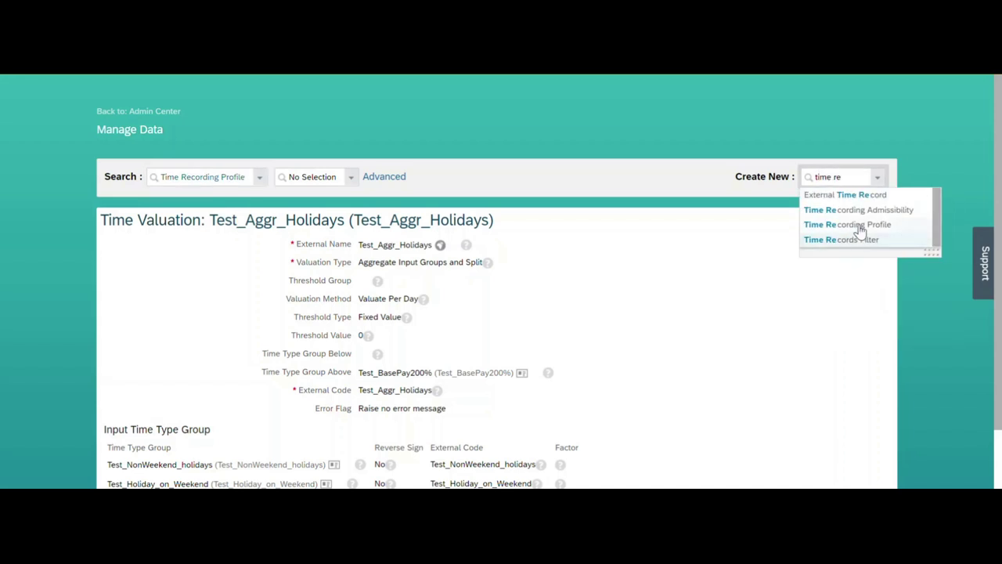
left_click(848, 224)
Enter Test_TRP as the External Name, try it as the External Code, and paste it under the Notepad heading.
left_click(399, 255)
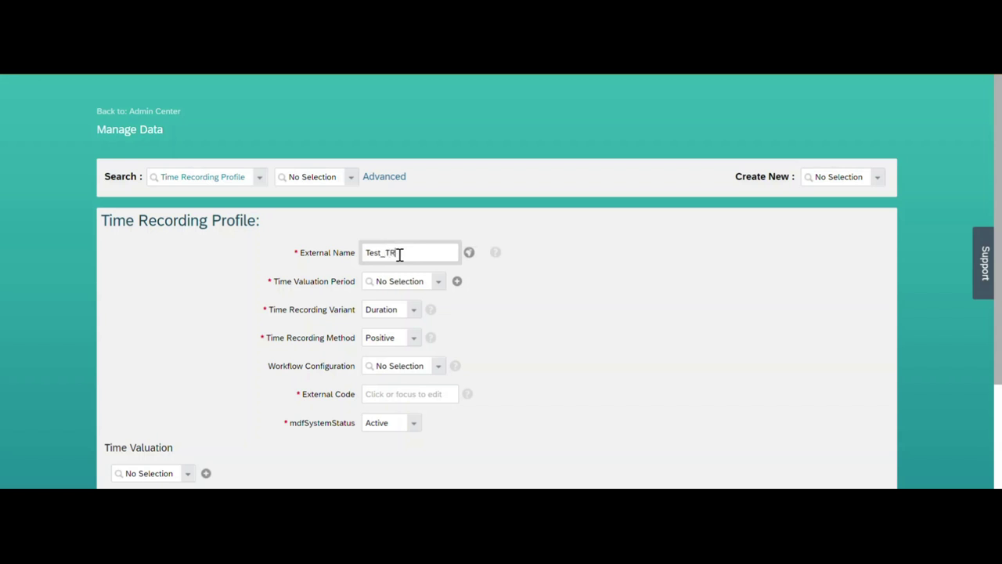
double_click(399, 255)
key("ctrl+c")
left_click(407, 392)
key("ctrl+v")
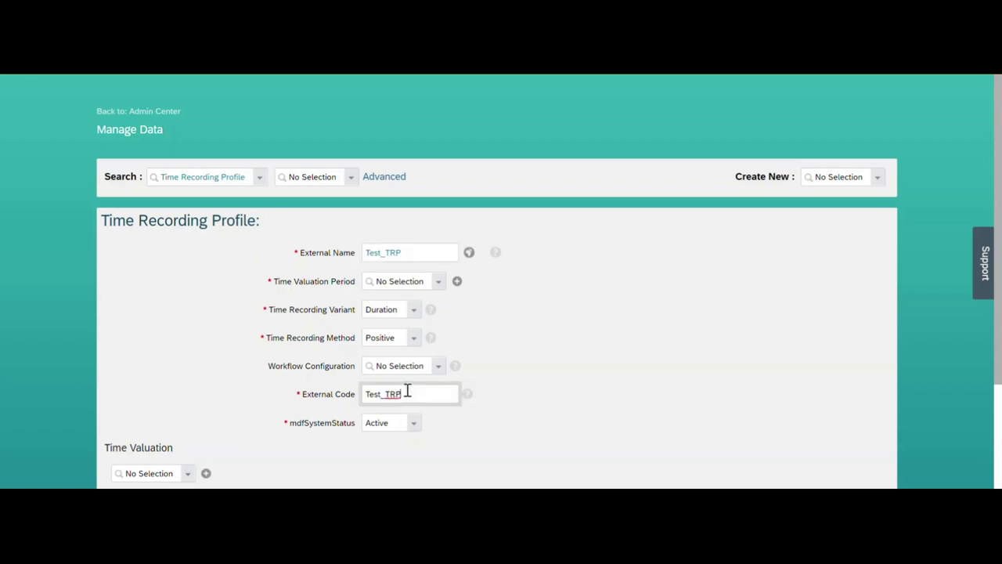
key("alt+Tab")
key("ctrl+v")
key("alt+Tab")
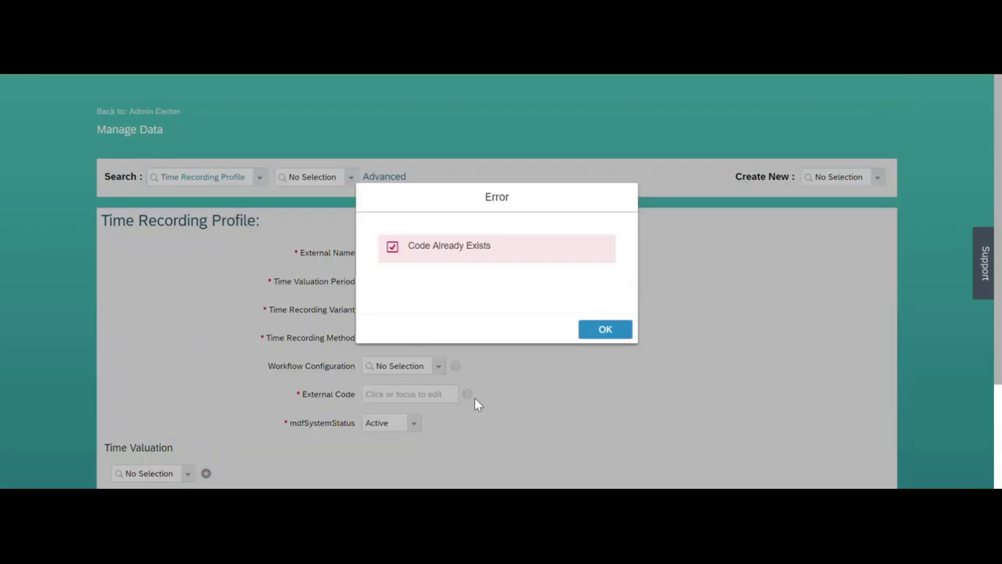
Dismiss the error, change the External Name and External Code to Test_TRP12, and update the name in Notepad to match.
left_click(588, 337)
left_click(421, 254)
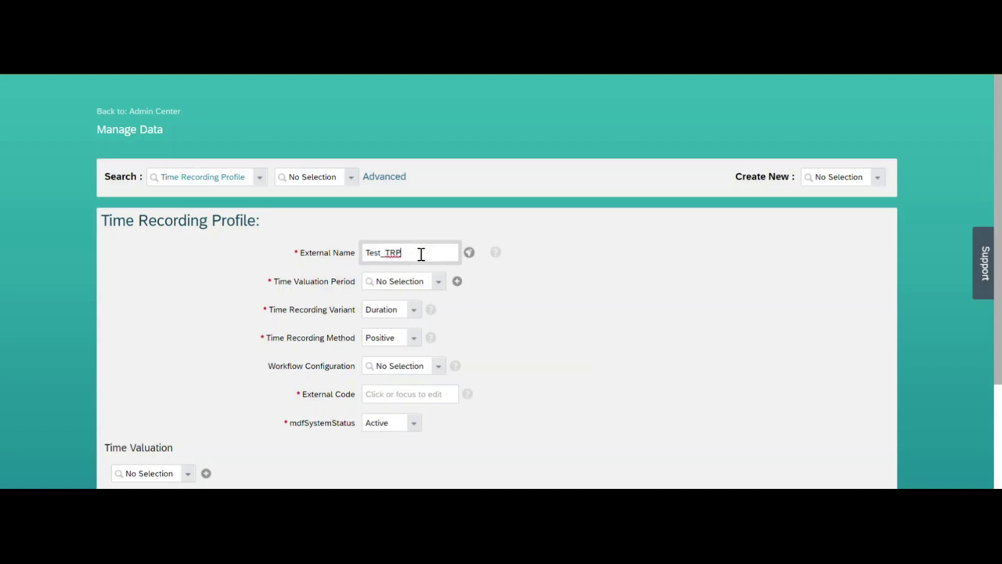
left_click(403, 393)
key("ctrl+v")
type("1")
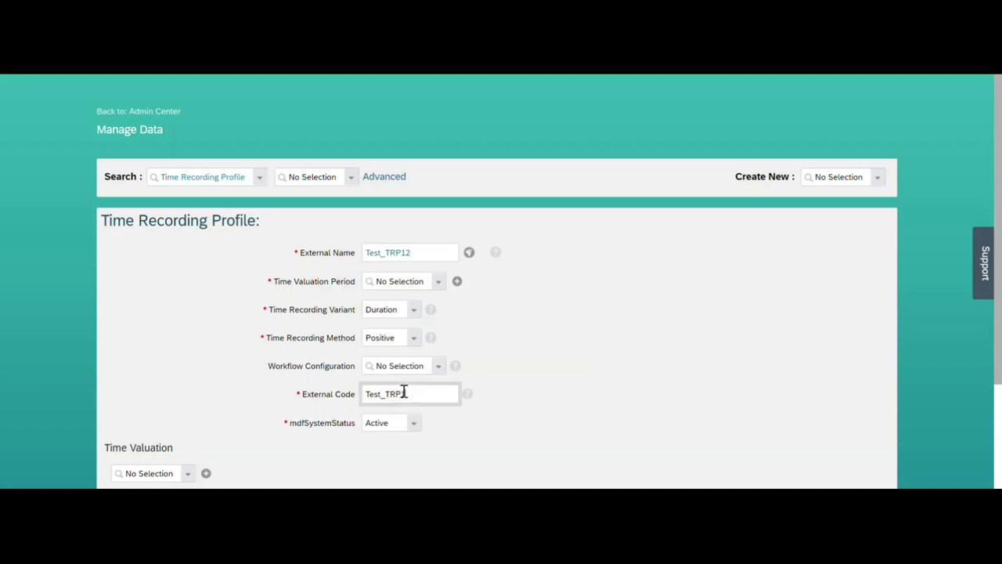
key("alt+Tab")
type("12")
key("alt+Tab")
Set the Time Valuation Period to Default (DEFAULTPERIOD) and open its details.
left_click(439, 287)
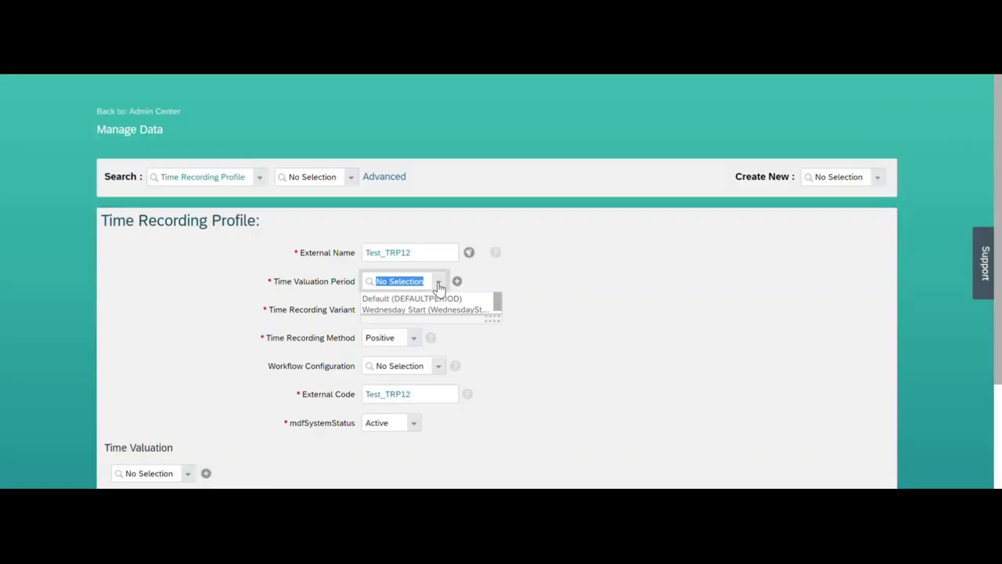
left_click(421, 298)
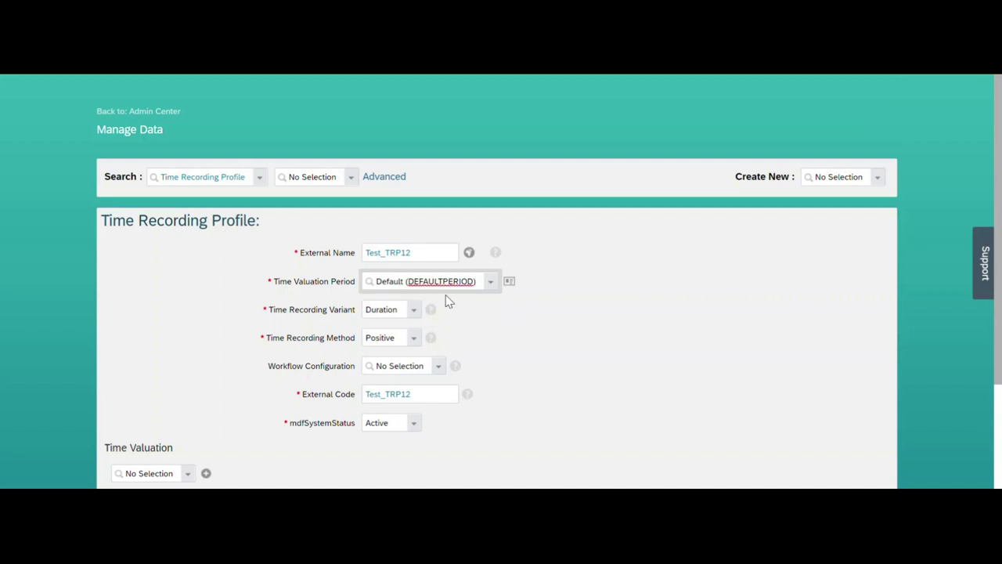
left_click(510, 283)
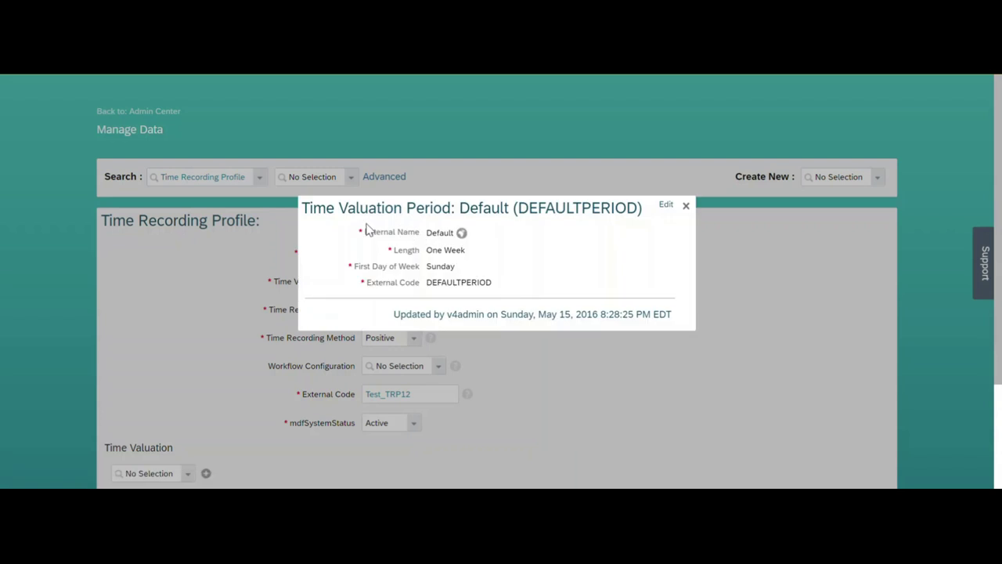
Check the First Day of Week in the Default time valuation period details and close them.
double_click(439, 267)
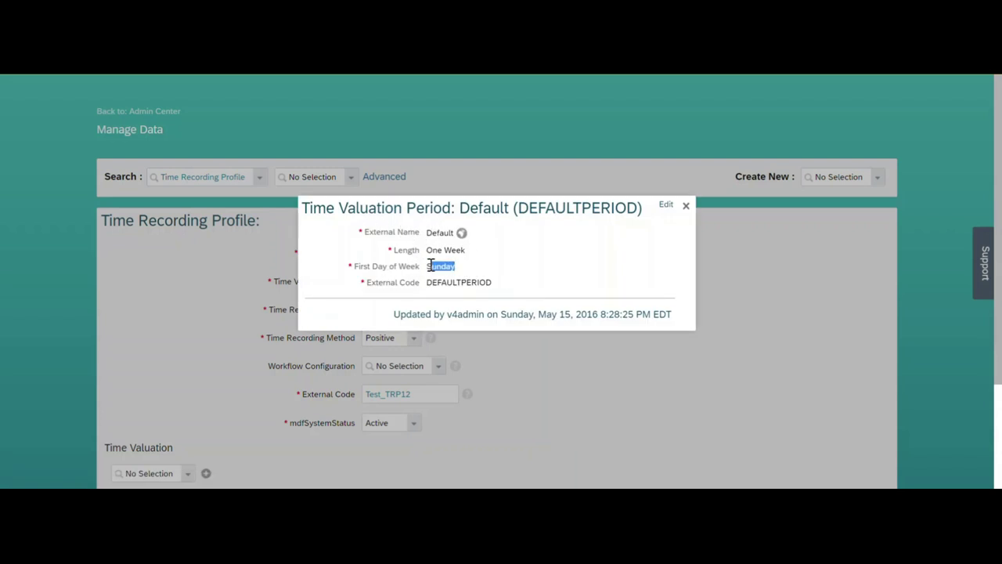
left_click(687, 205)
scroll(999, 245, "down", 3)
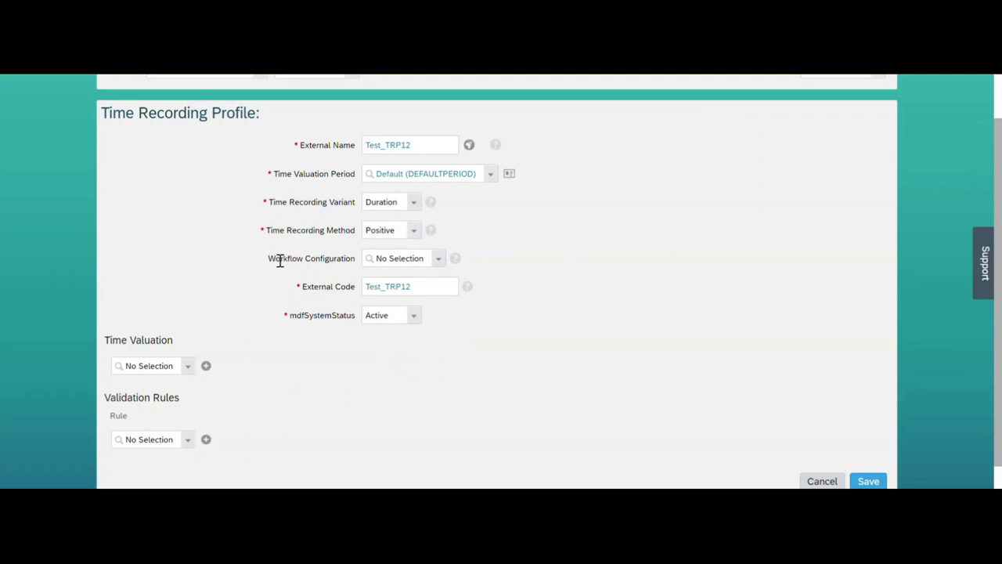
scroll(1000, 384, "down", 1)
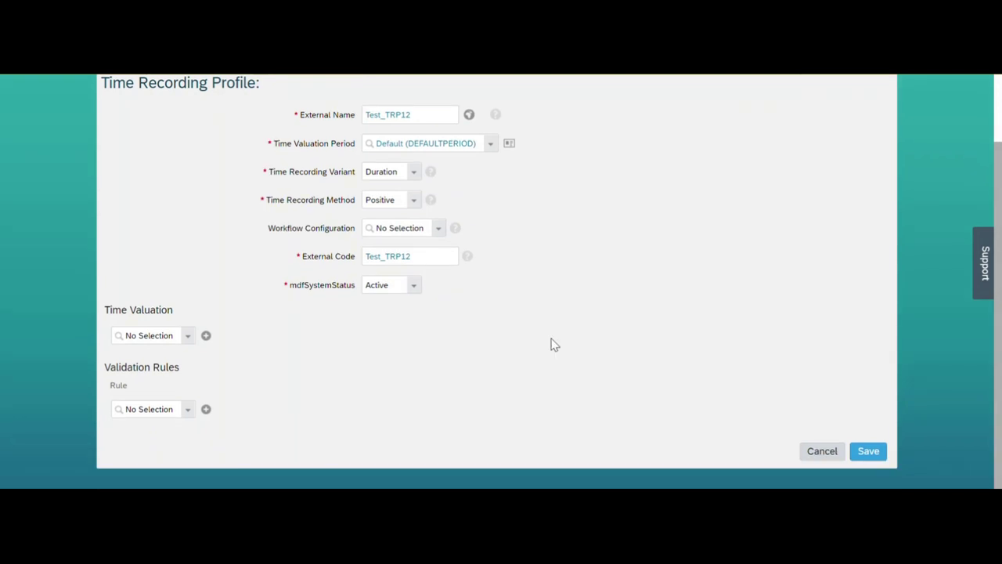
Copy Test_DeriveOT from Notepad and pick the entry coded Test_DeriveOT as the profile's first time valuation.
left_click(172, 337)
key("alt+Tab")
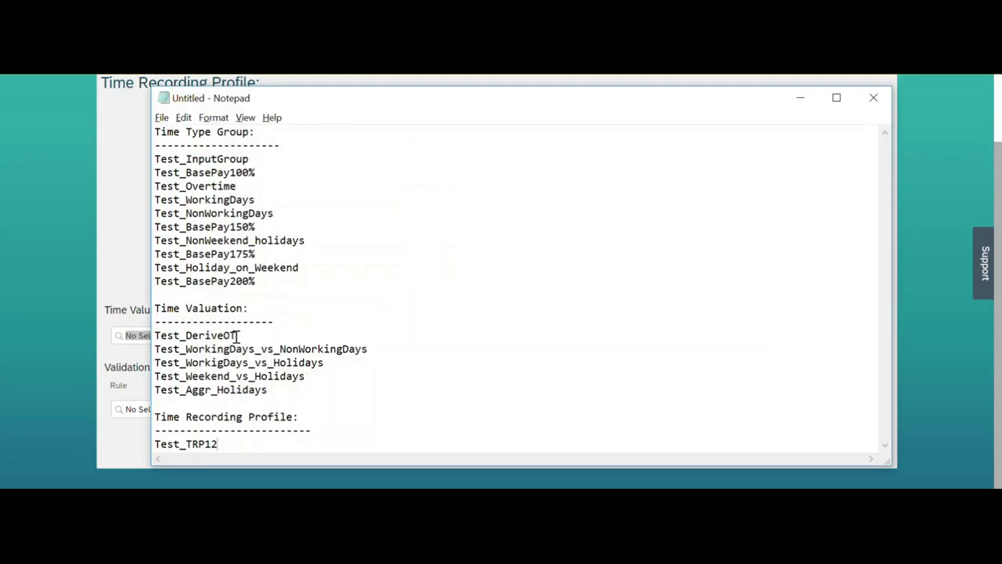
left_click_drag(239, 335, 155, 335)
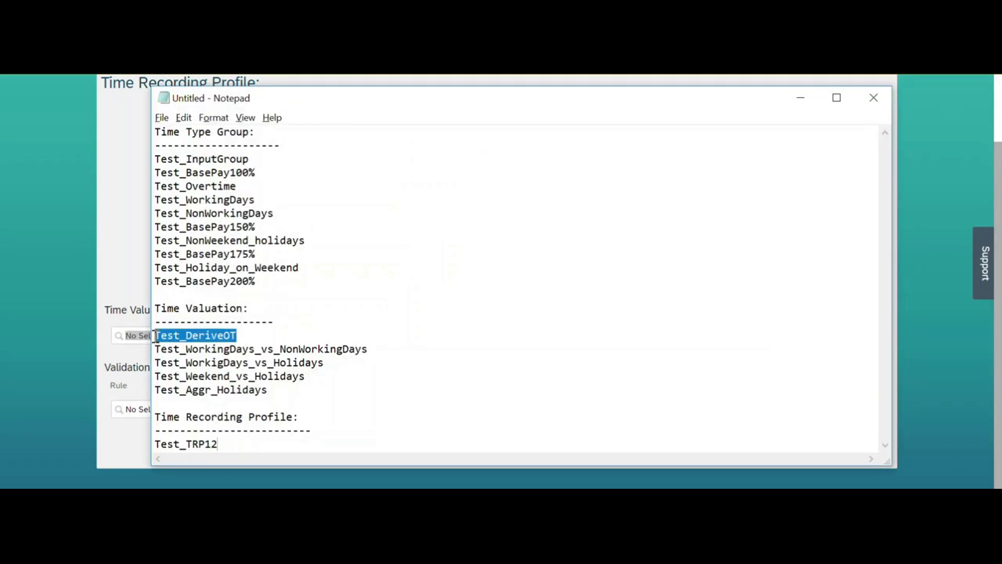
key("ctrl+c")
key("alt+Tab")
left_click(172, 341)
key("ctrl+v")
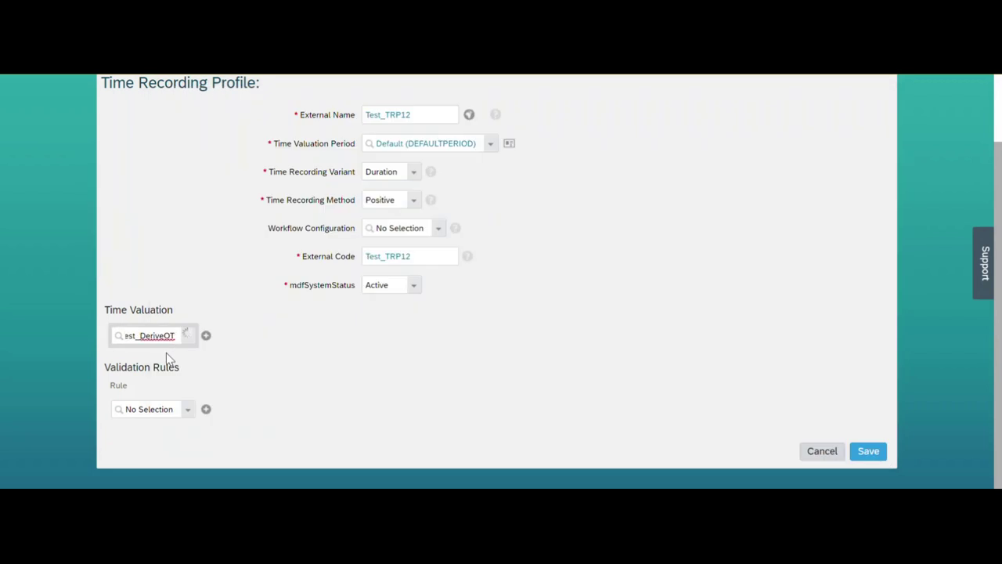
left_click(166, 353)
key("alt+Tab")
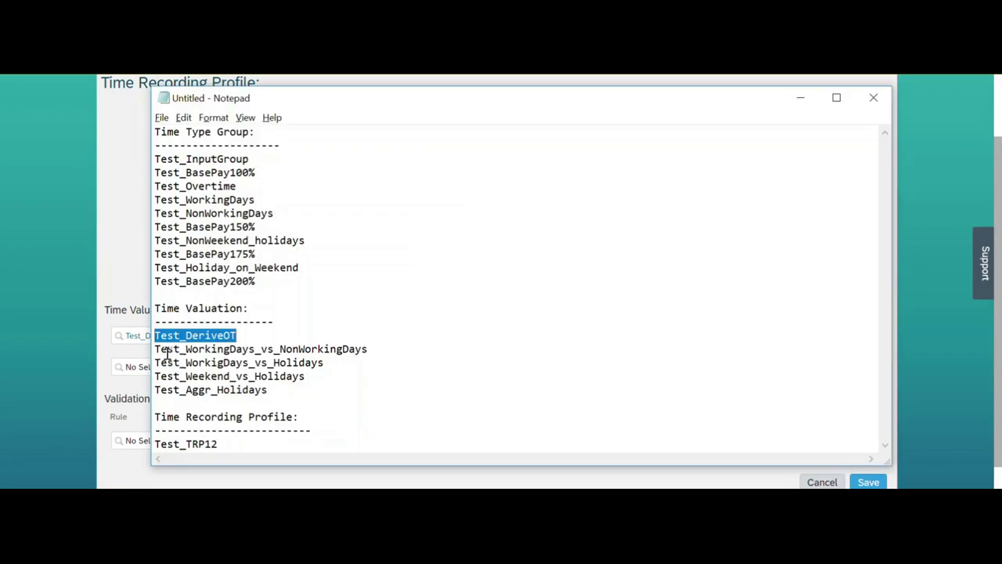
left_click_drag(378, 348, 145, 352)
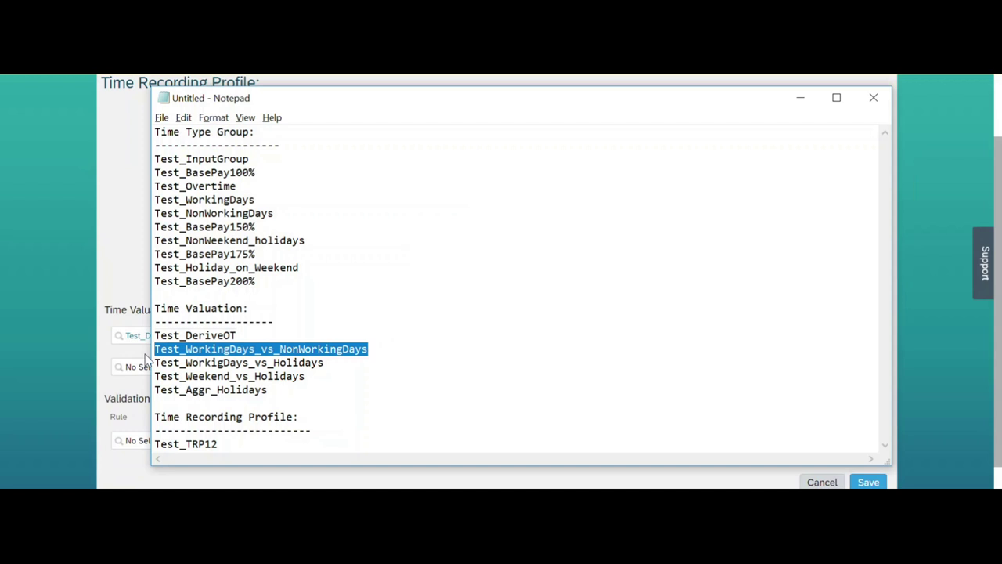
key("ctrl+c")
key("alt+Tab")
left_click(151, 369)
Copy Test_DeriveOT from Notepad again and change the first time valuation to the entry coded Test_Derive_OT.
left_click(174, 336)
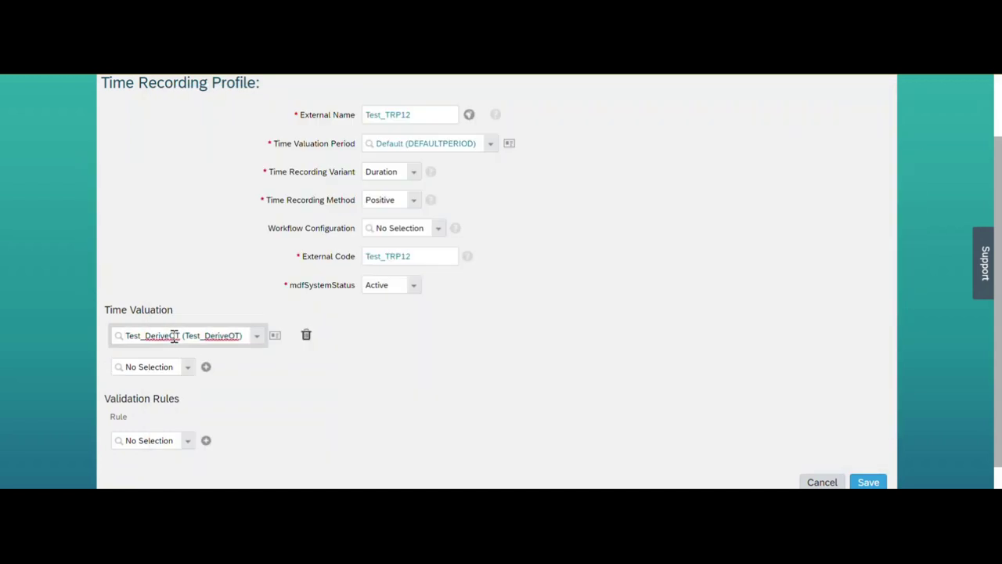
key("alt+Tab")
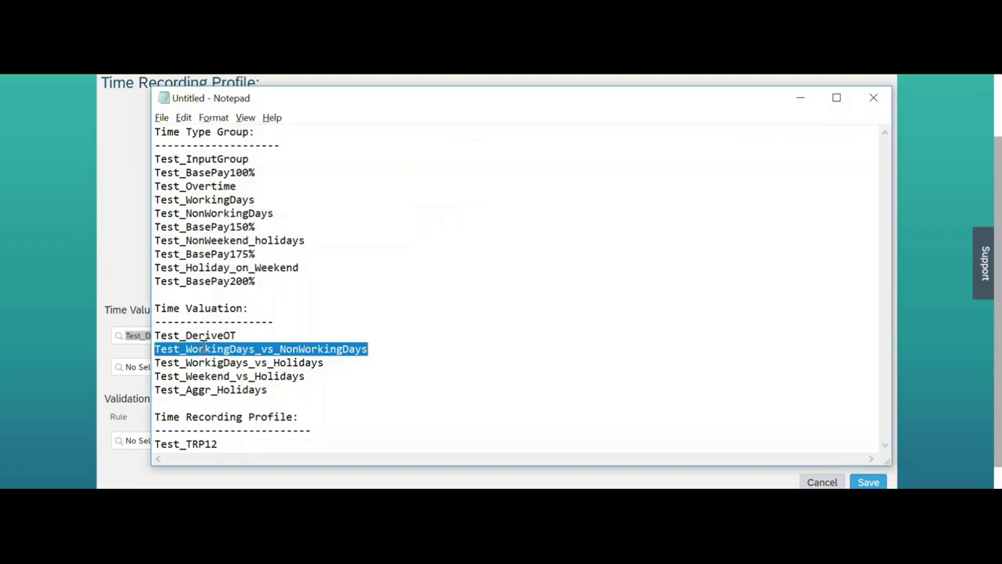
left_click_drag(241, 336, 152, 336)
key("ctrl+c")
key("alt+Tab")
key("ctrl+v")
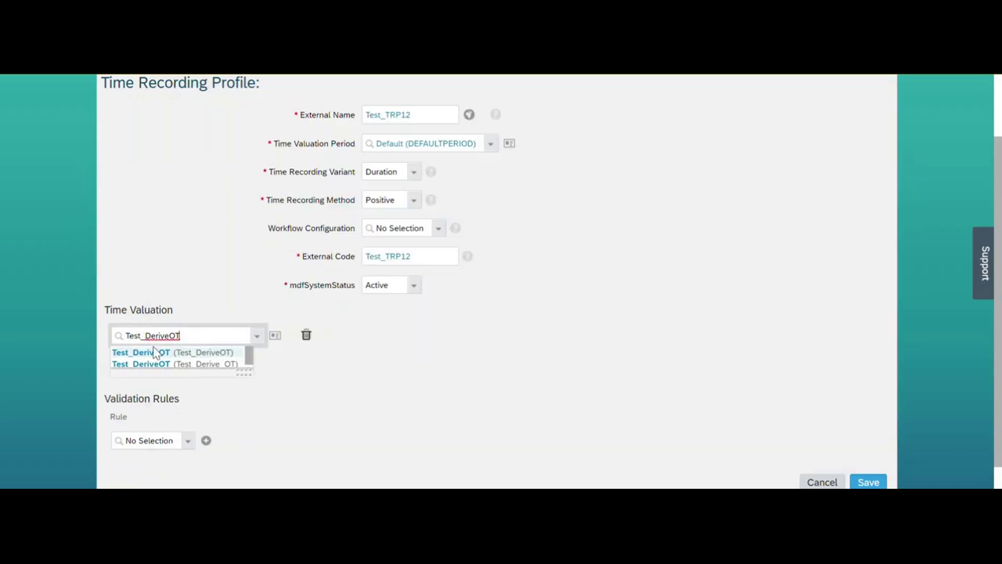
left_click(161, 365)
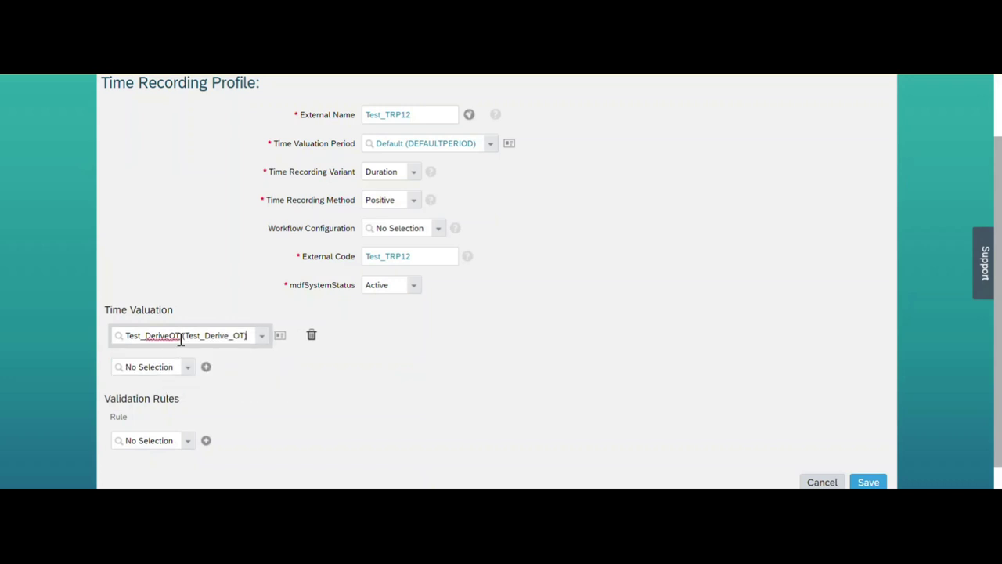
Add Test_WorkingDays_vs_NonWorkingDays, copied from Notepad, as the profile's second time valuation.
left_click(177, 365)
key("alt+Tab")
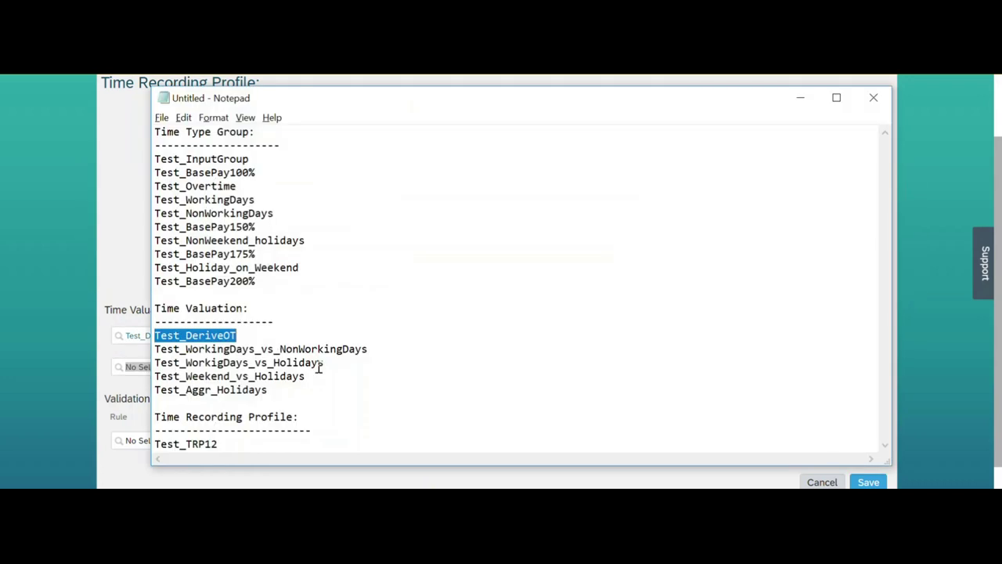
left_click_drag(368, 349, 158, 350)
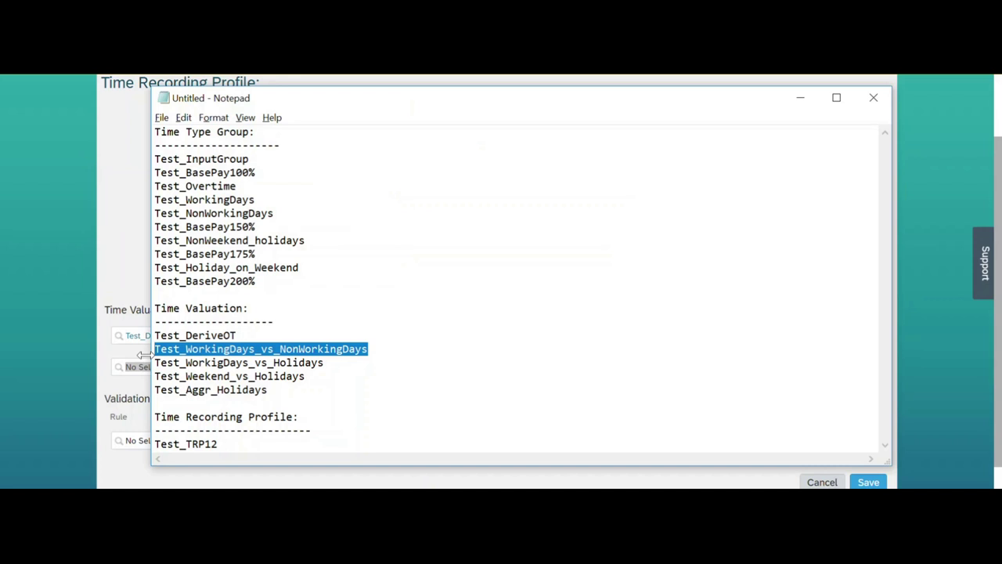
key("ctrl+c")
key("alt+Tab")
key("ctrl+v")
left_click(157, 385)
Add Test_WorkigDays_vs_Holidays, copied from Notepad, as the profile's third time valuation.
key("alt+Tab")
left_click_drag(324, 363, 157, 363)
key("ctrl+c")
key("alt+Tab")
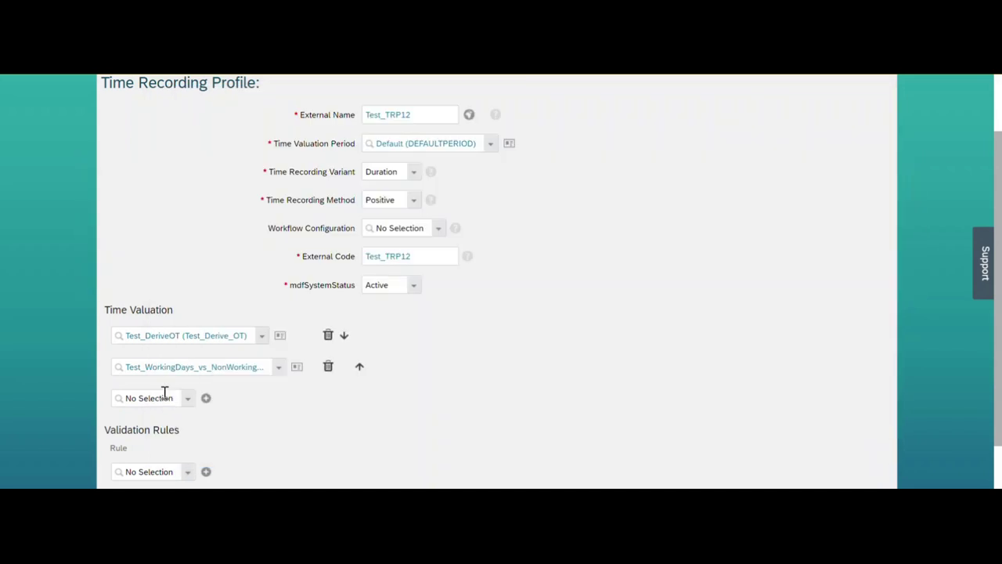
left_click(150, 399)
key("ctrl+v")
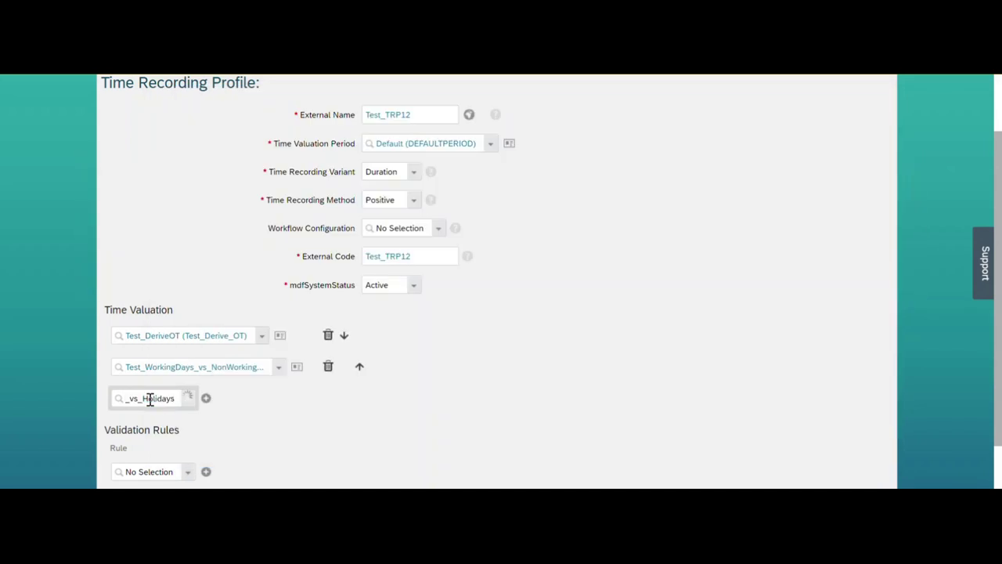
left_click(154, 417)
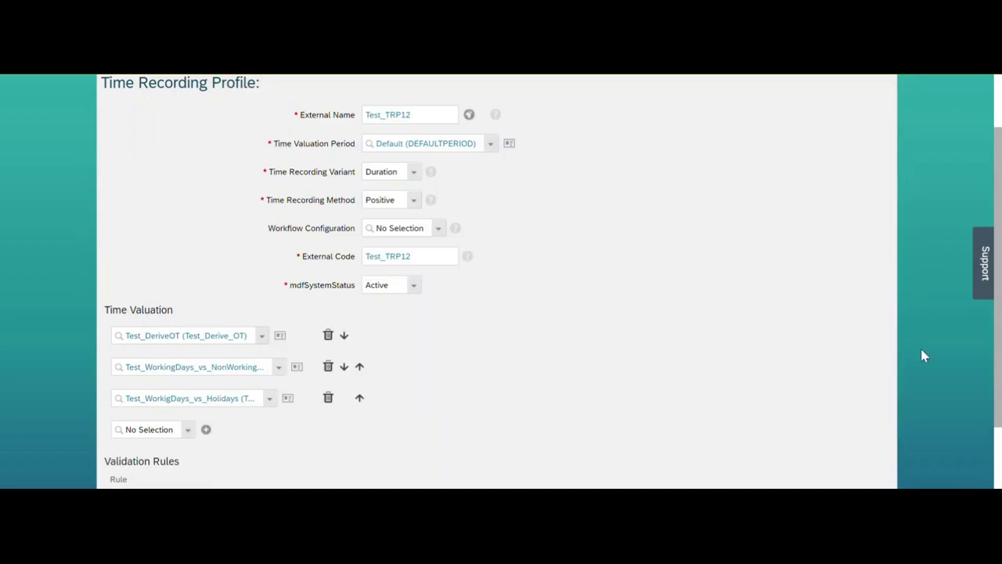
Add Test_Weekend_vs_Holidays, copied from Notepad, as the profile's fourth time valuation.
left_click_drag(999, 344, 998, 415)
key("alt+Tab")
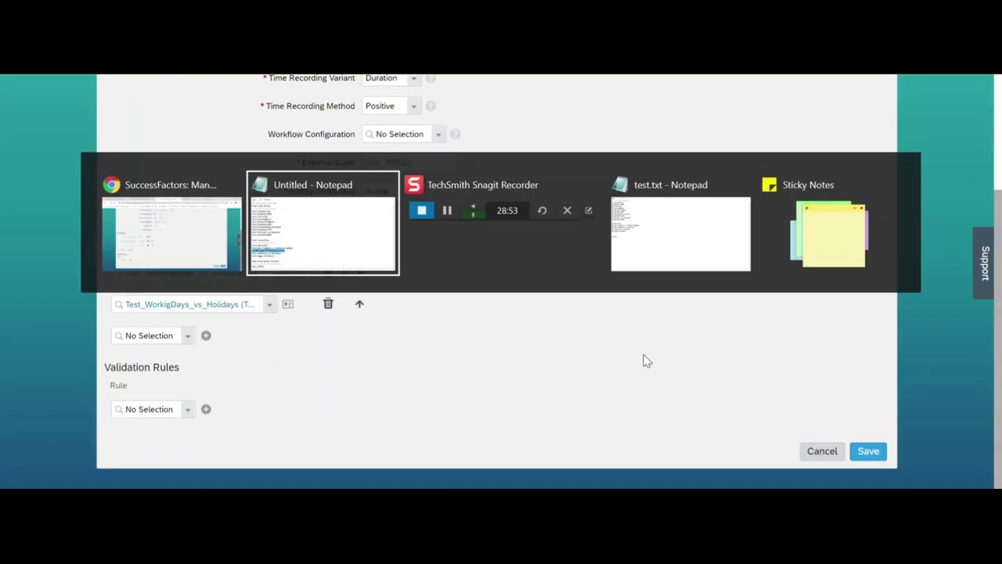
left_click_drag(316, 380, 155, 378)
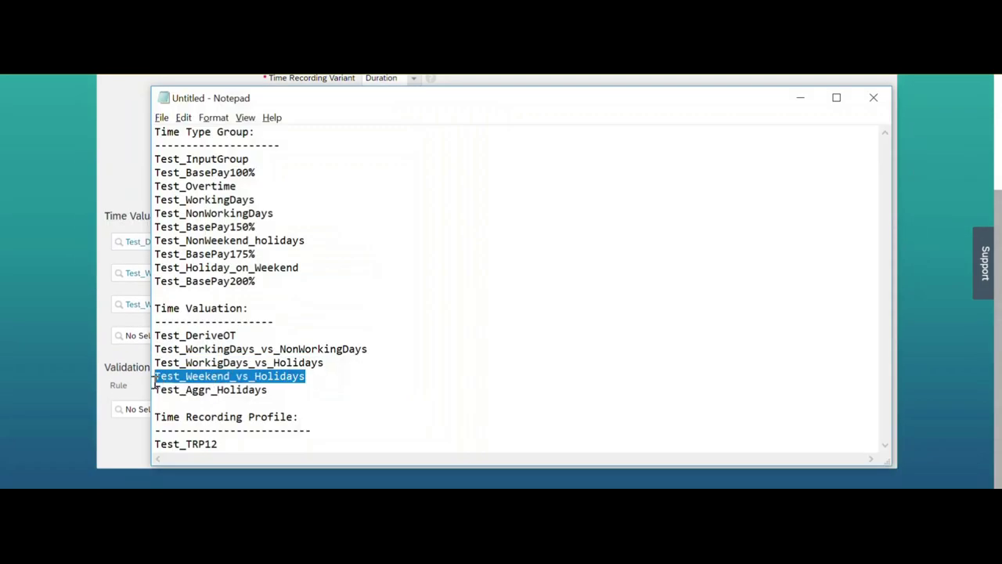
left_click(155, 379)
left_click_drag(307, 379, 156, 379)
key("ctrl+c")
key("alt+Tab")
left_click(154, 337)
key("ctrl+v")
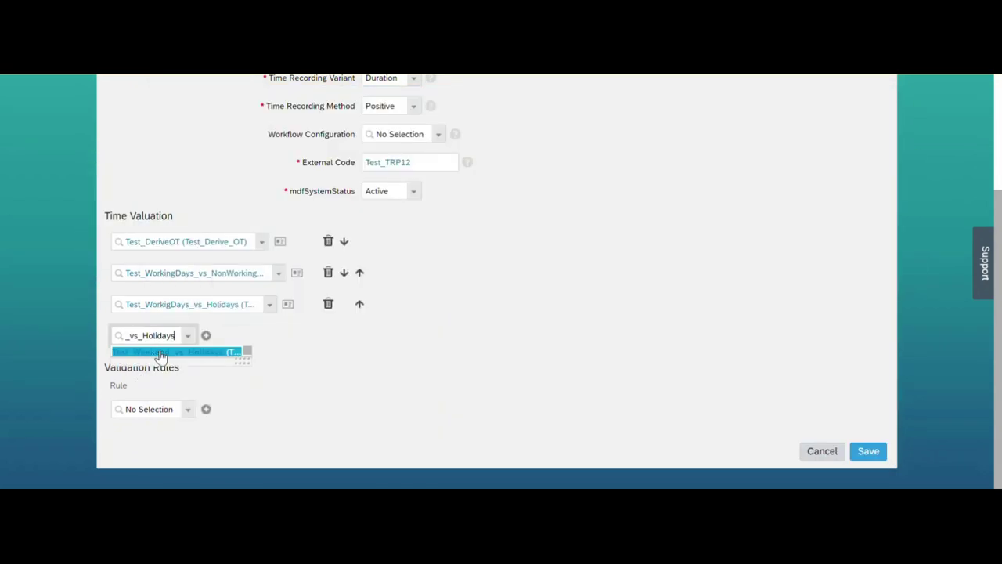
Add Test_Aggr_Holidays, copied from Notepad, as the profile's fifth time valuation.
key("alt+Tab")
left_click_drag(273, 390, 155, 390)
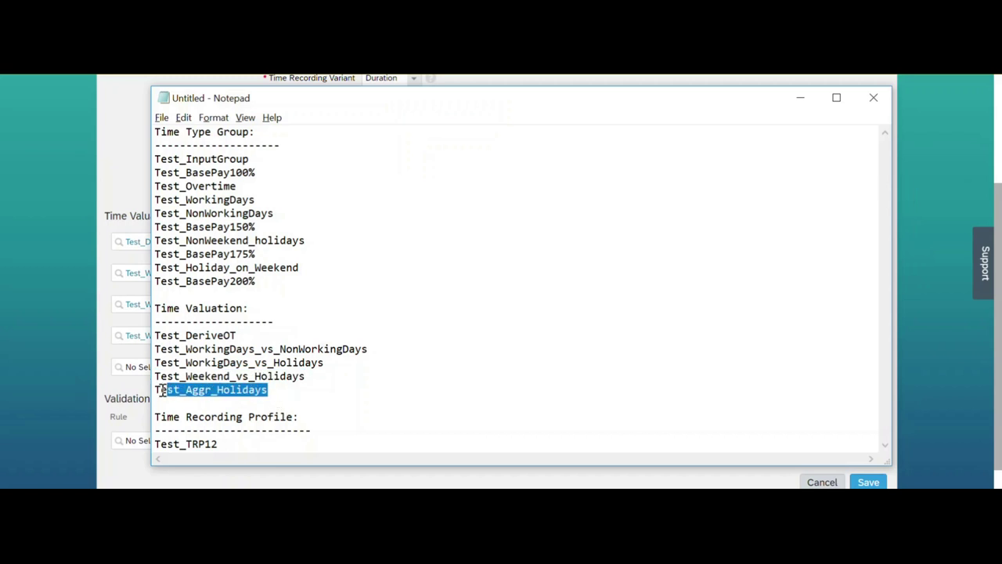
key("alt+Tab")
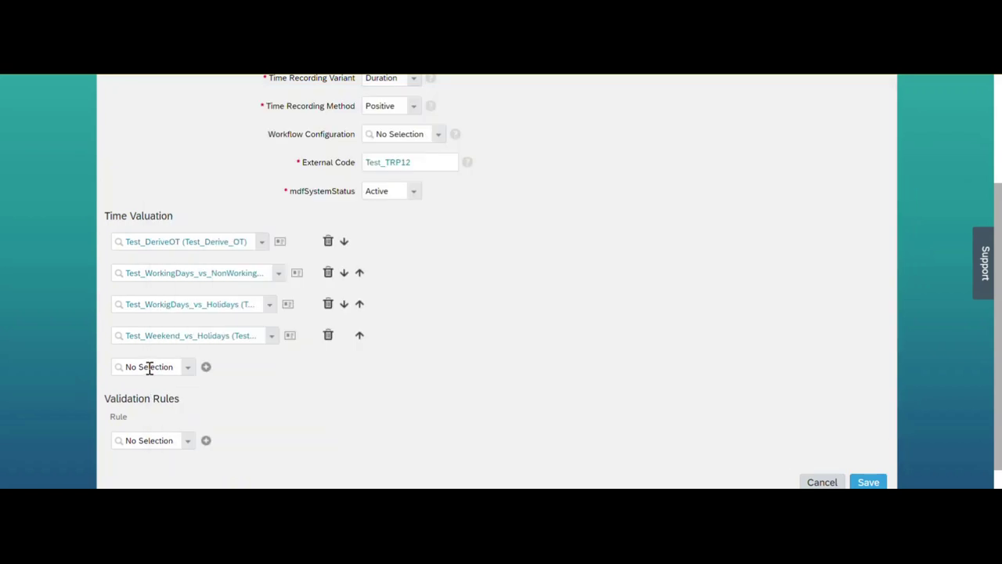
left_click(149, 370)
key("ctrl+v")
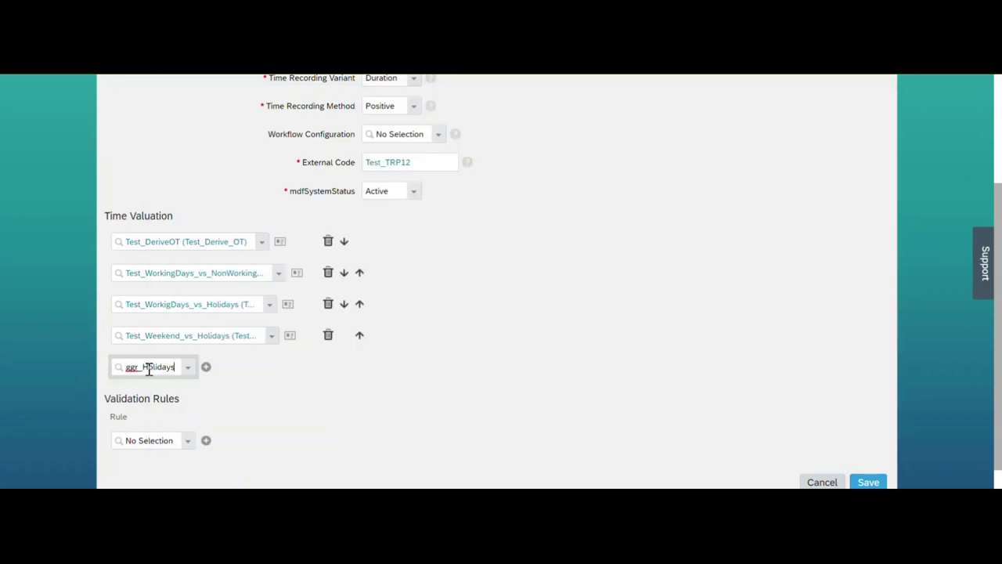
left_click(153, 384)
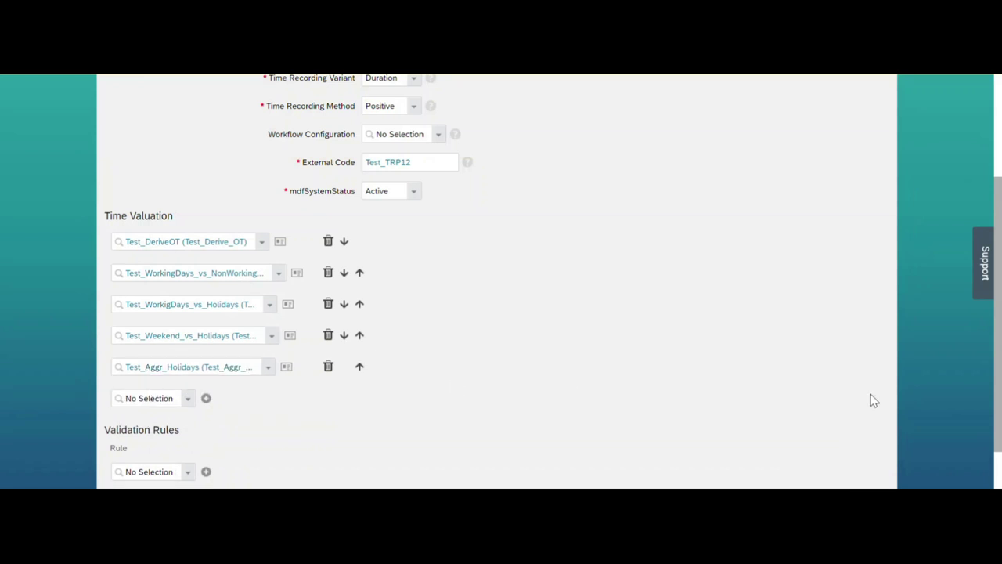
Save the Test_TRP12 time recording profile and check the code in its heading.
scroll(873, 400, "down", 2)
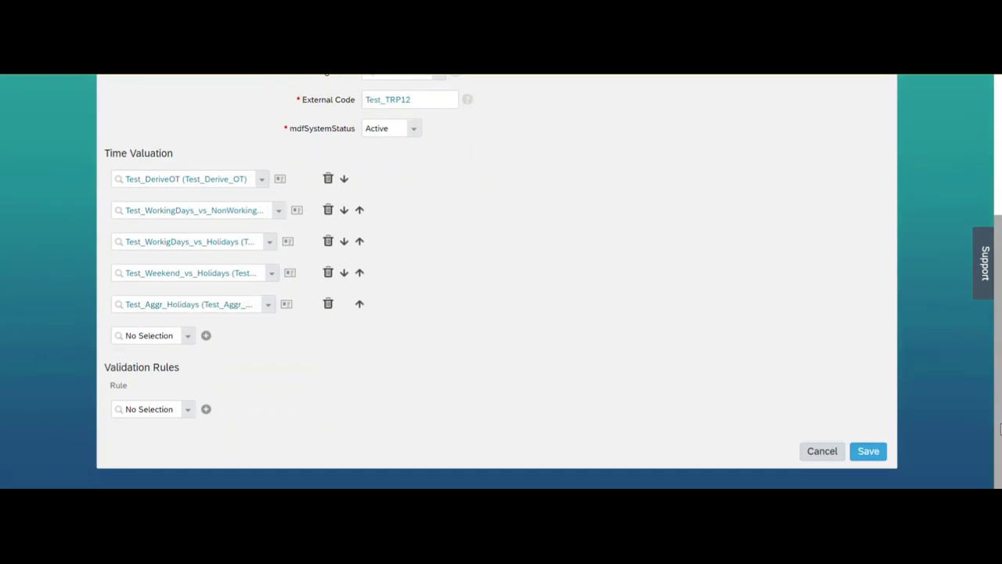
left_click(875, 454)
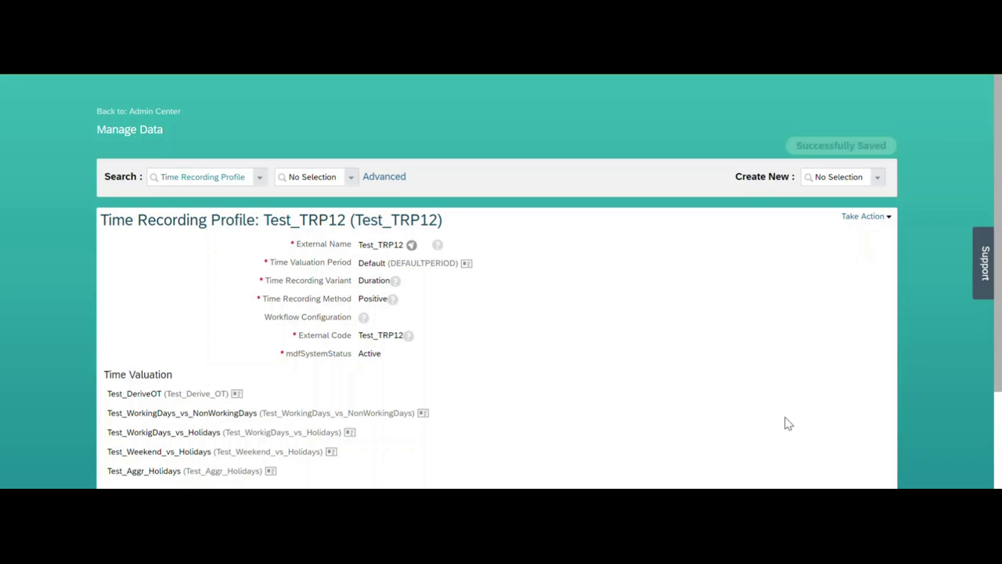
left_click_drag(362, 220, 420, 220)
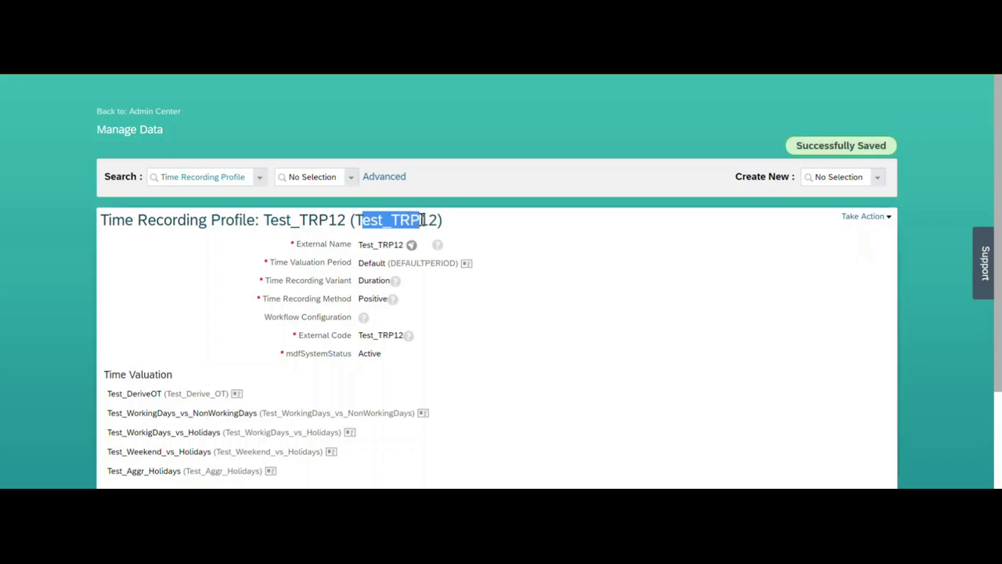
left_click_drag(354, 220, 438, 220)
Search for the test employee, open their employee file and go to the Employment section.
left_click(588, 74)
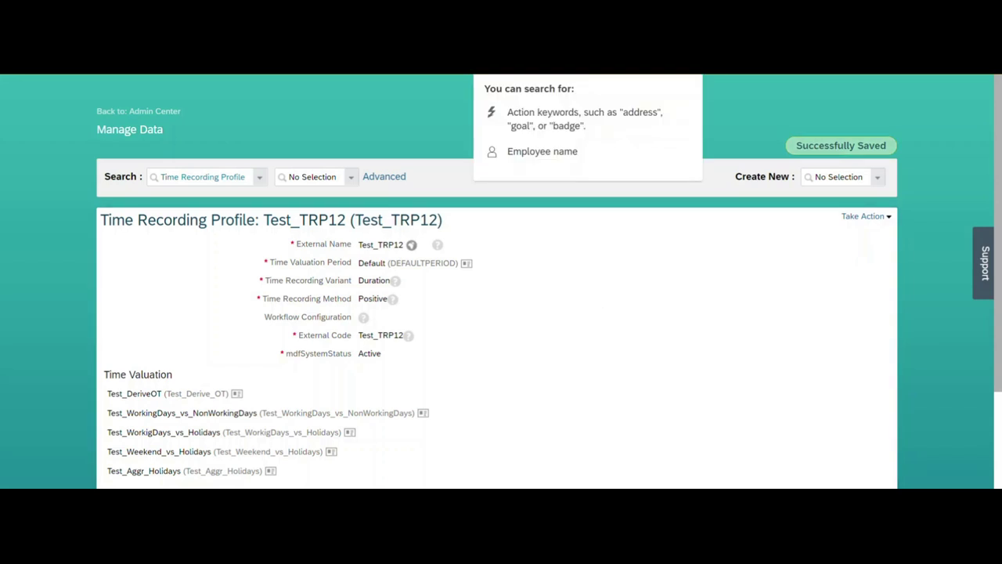
key("Escape")
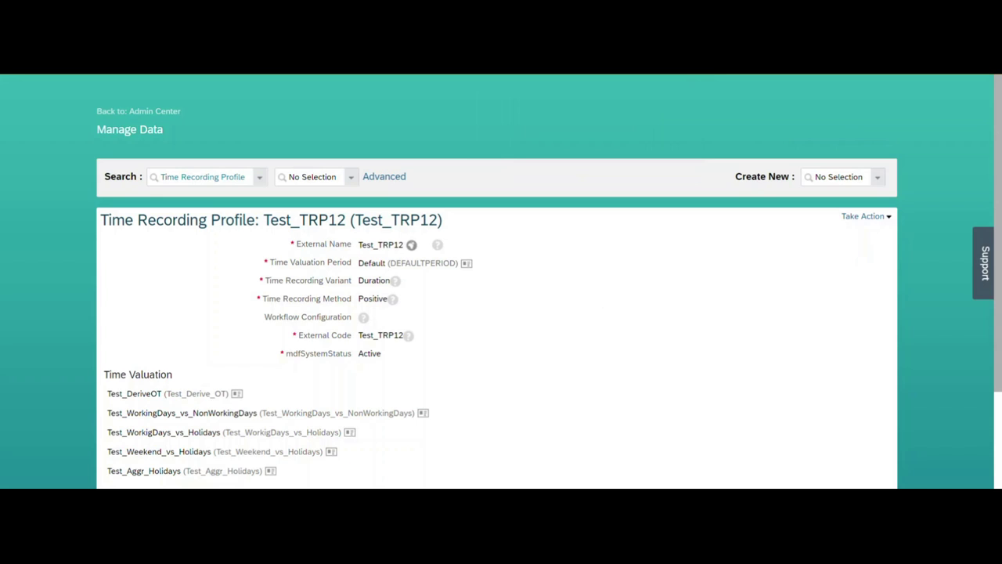
type("Test Emp")
left_click(575, 130)
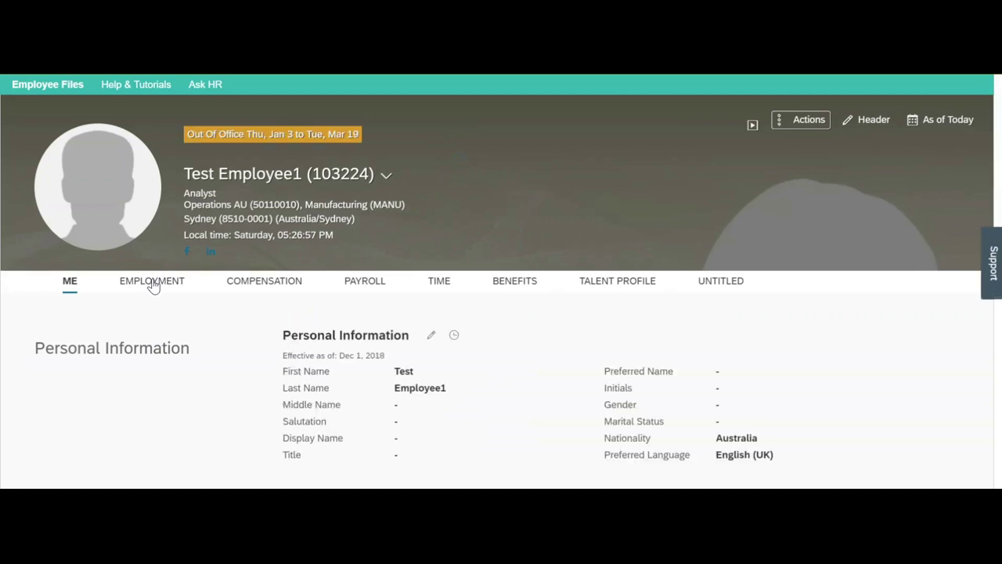
left_click(153, 284)
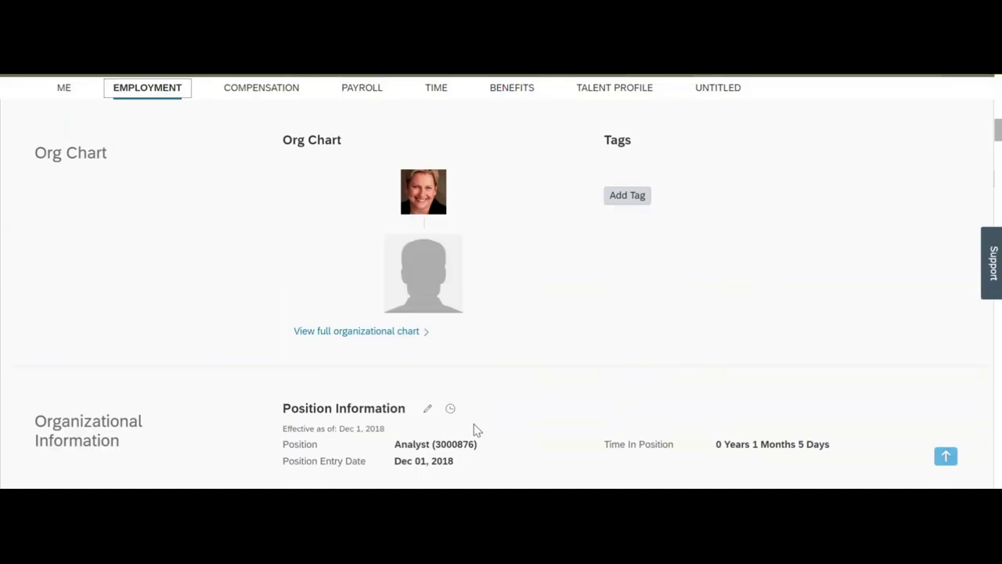
Open the Dec 01, 2018 New Hire record for editing from the Position Information history, and open its Time Recording Profile choice under Time Information.
left_click(450, 408)
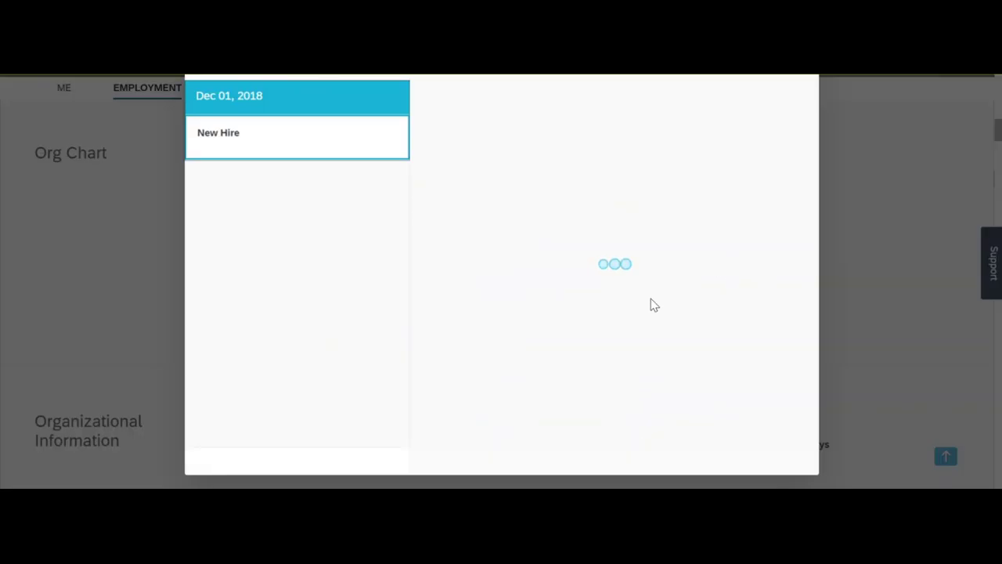
left_click(801, 461)
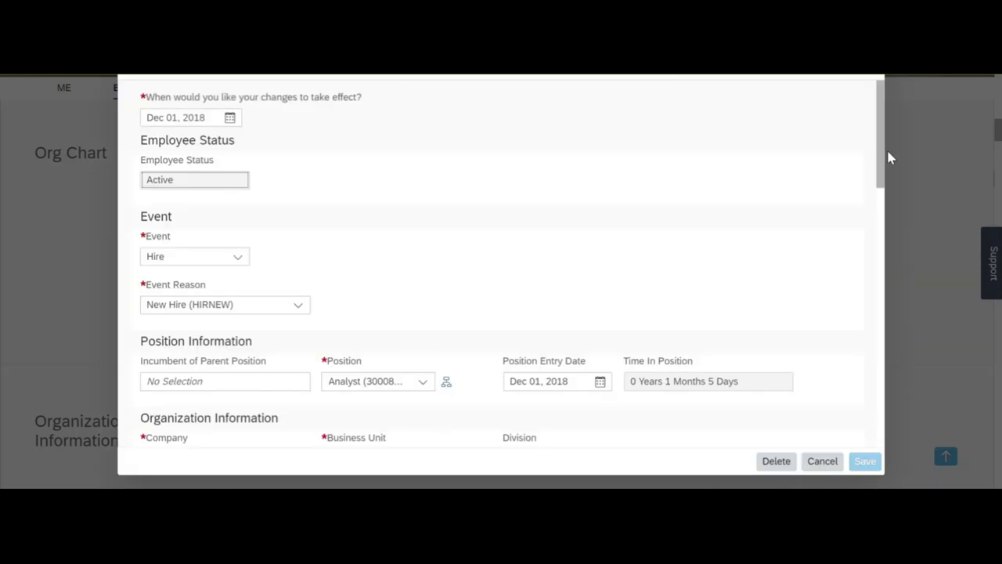
scroll(881, 166, "down", 1)
left_click_drag(881, 166, 872, 443)
left_click(560, 283)
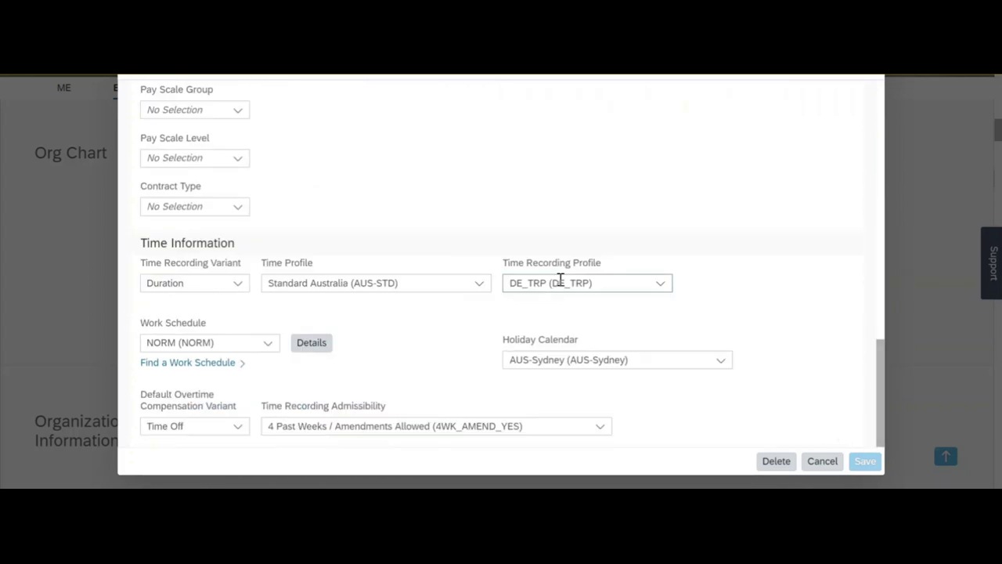